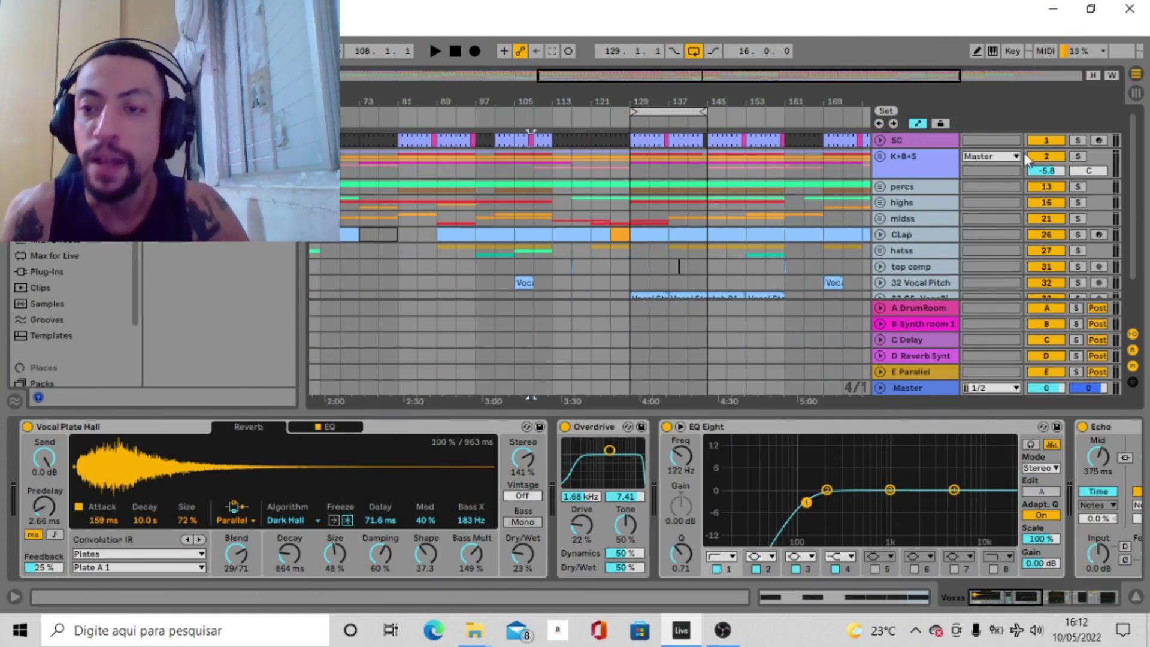
Step: Look through the project's tracks and their devices, including percs, highs, Voxxx, K+B+S and SC
{"action": "left_click", "coordinate": [907, 204]}
{"action": "left_click", "coordinate": [914, 189]}
{"action": "scroll", "coordinate": [914, 189], "scroll_direction": "down", "scroll_amount": 3}
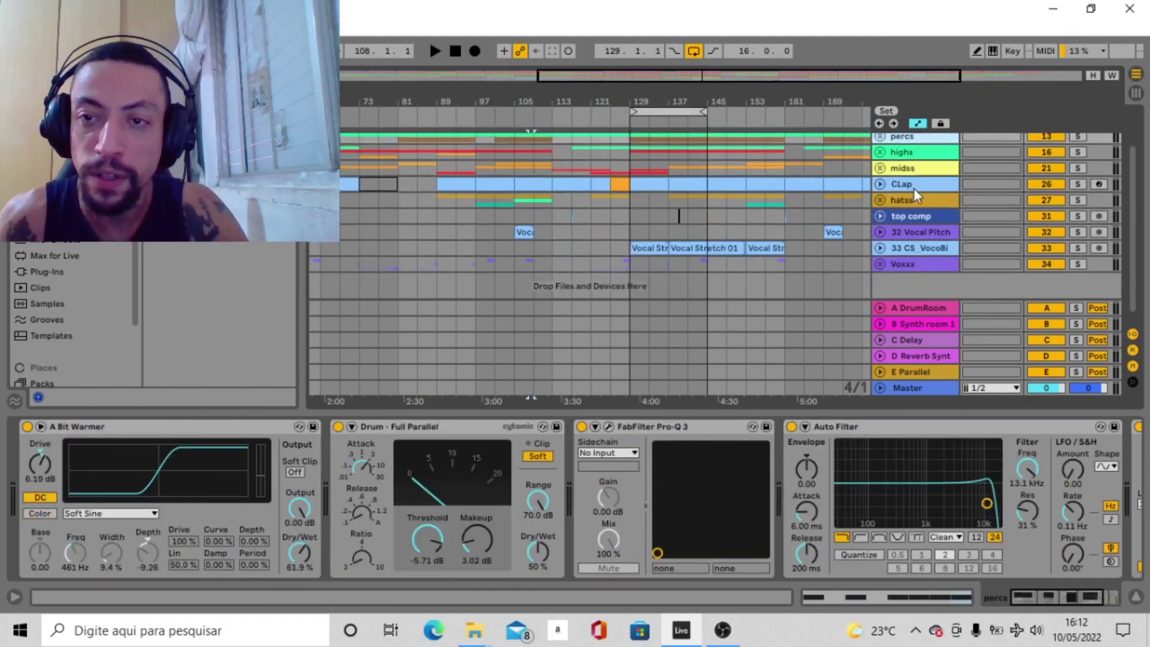
{"action": "left_click", "coordinate": [920, 255]}
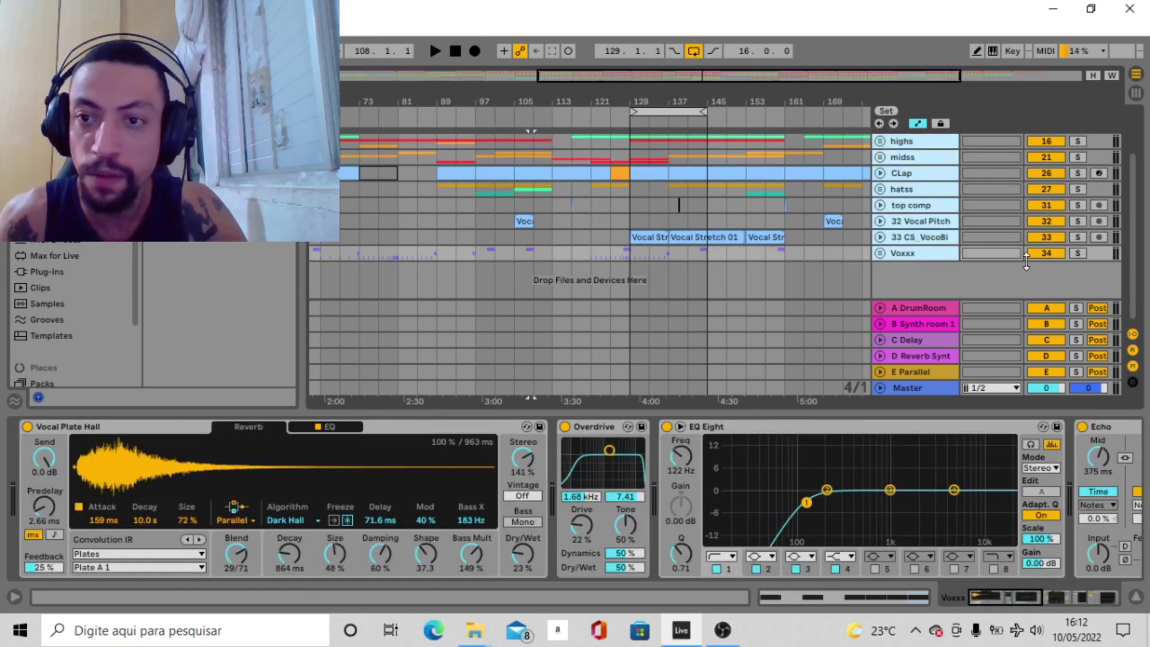
{"action": "scroll", "coordinate": [1042, 253], "scroll_direction": "up", "scroll_amount": 3}
{"action": "left_click", "coordinate": [905, 161]}
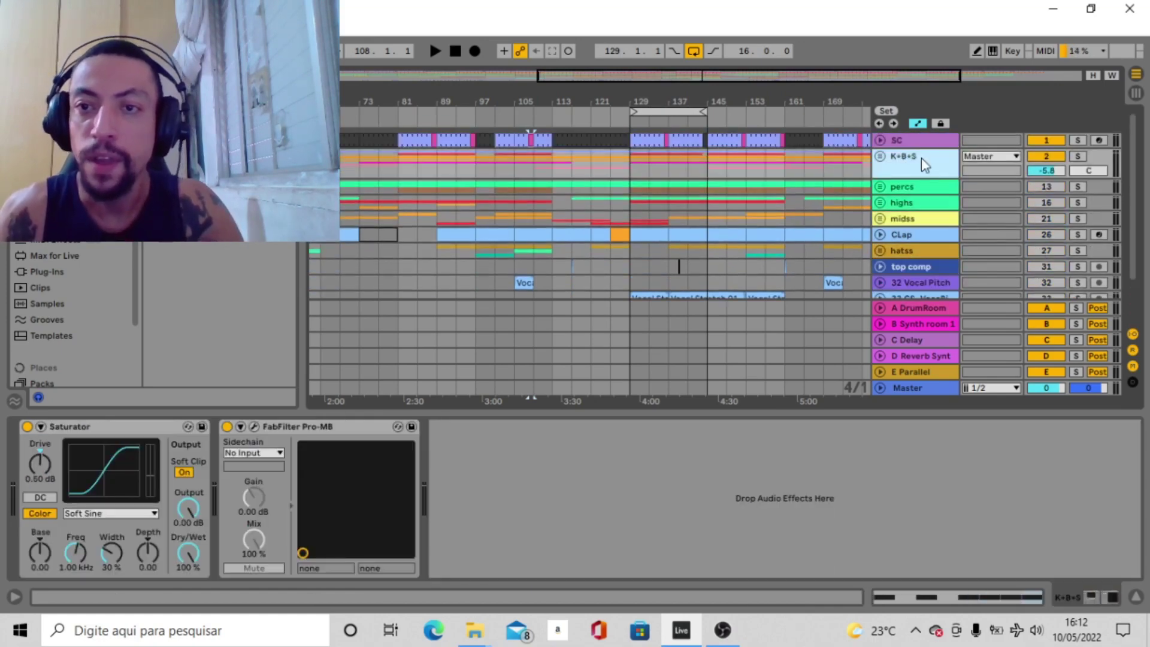
{"action": "left_click", "coordinate": [912, 141]}
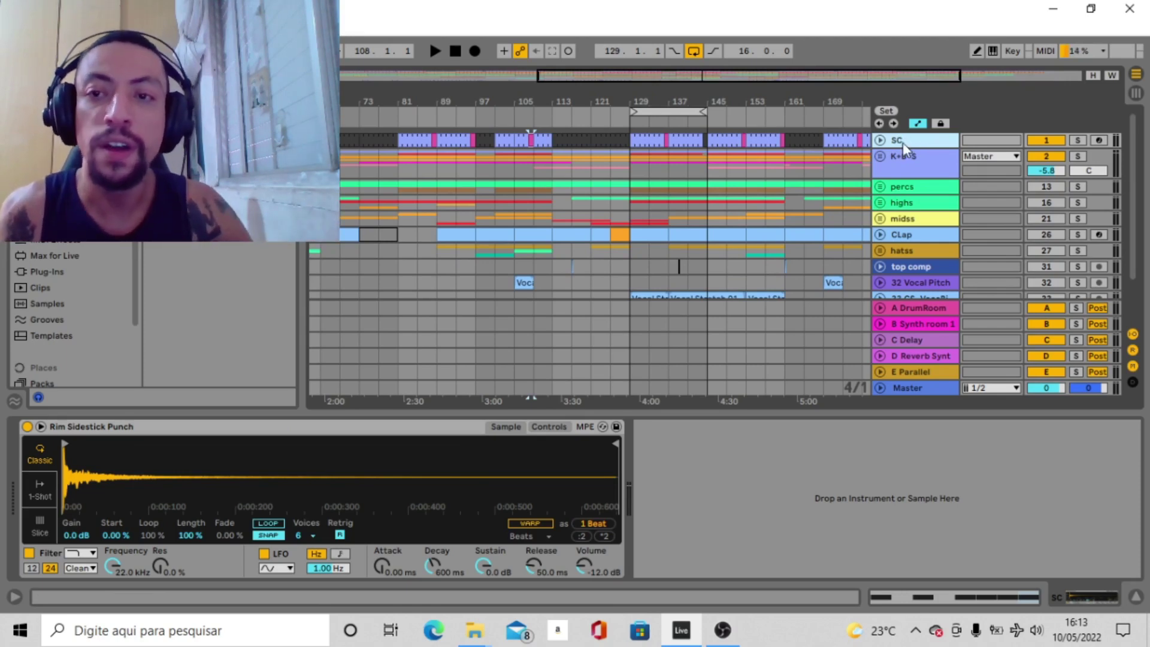
Step: Examine the SC track's clips along the whole arrangement and up close around bars 129 to 136, keeping the track folded
{"action": "left_click", "coordinate": [880, 139]}
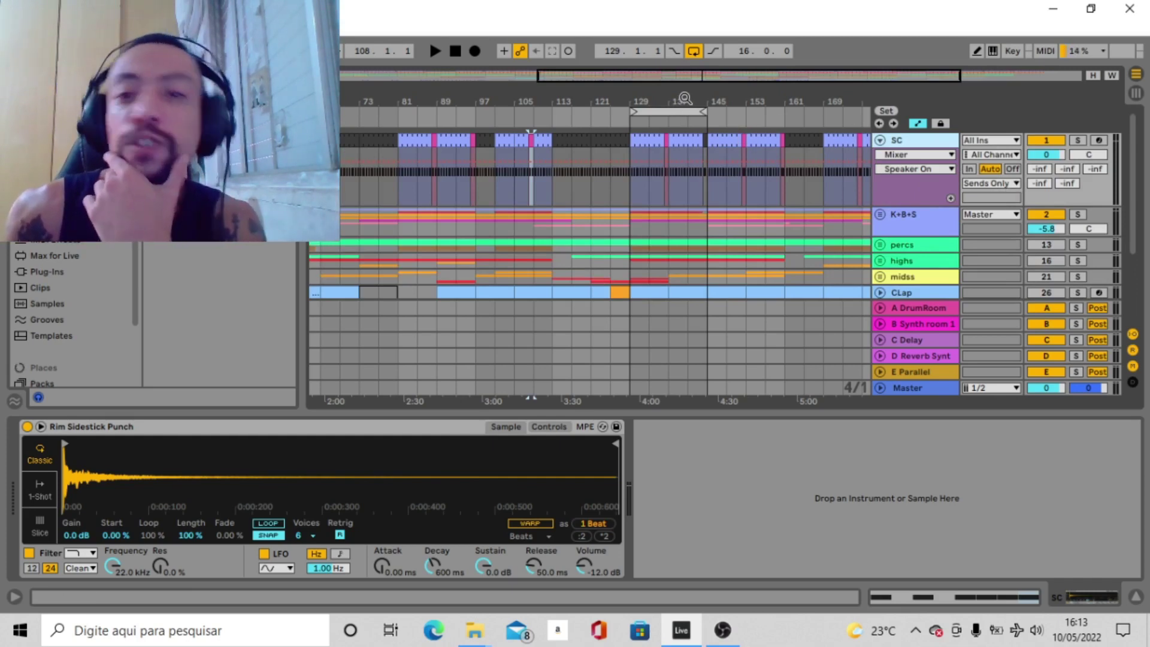
{"action": "left_click_drag", "start_coordinate": [685, 98], "coordinate": [685, 84]}
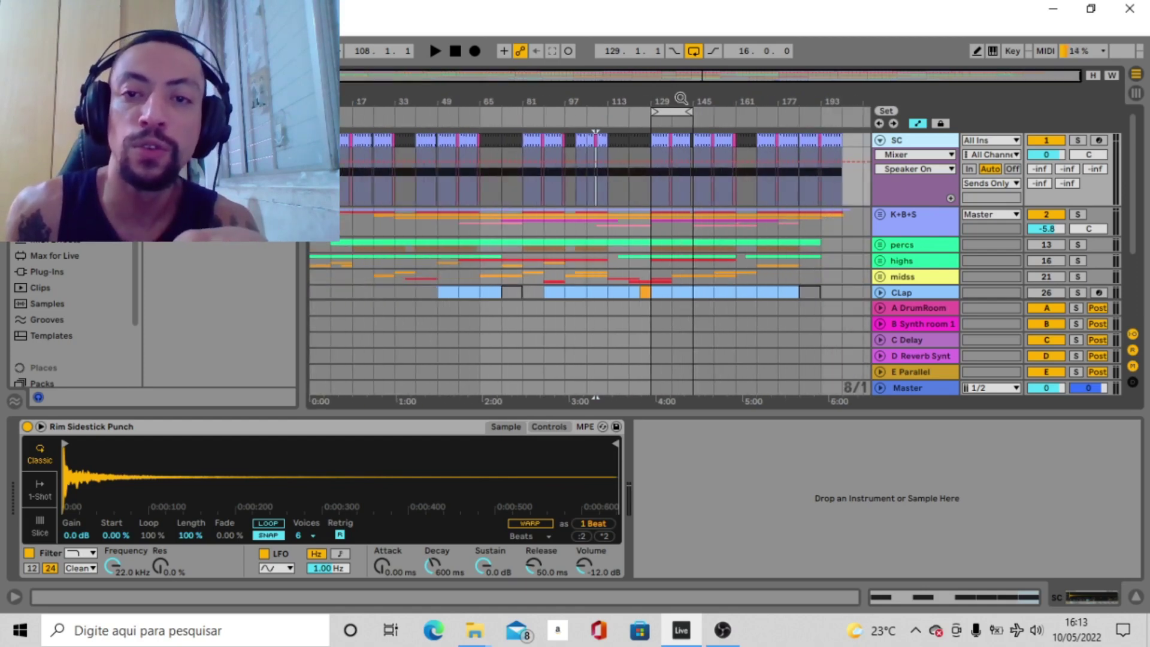
{"action": "left_click", "coordinate": [881, 140]}
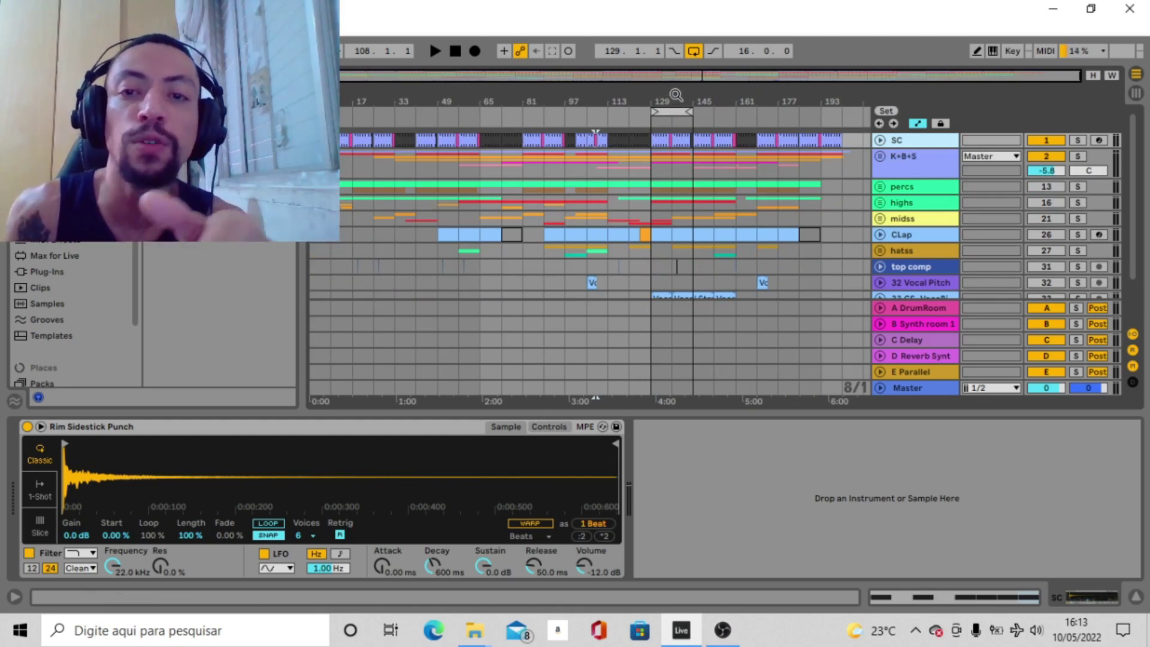
{"action": "left_click_drag", "start_coordinate": [676, 94], "coordinate": [646, 132]}
{"action": "left_click", "coordinate": [641, 137]}
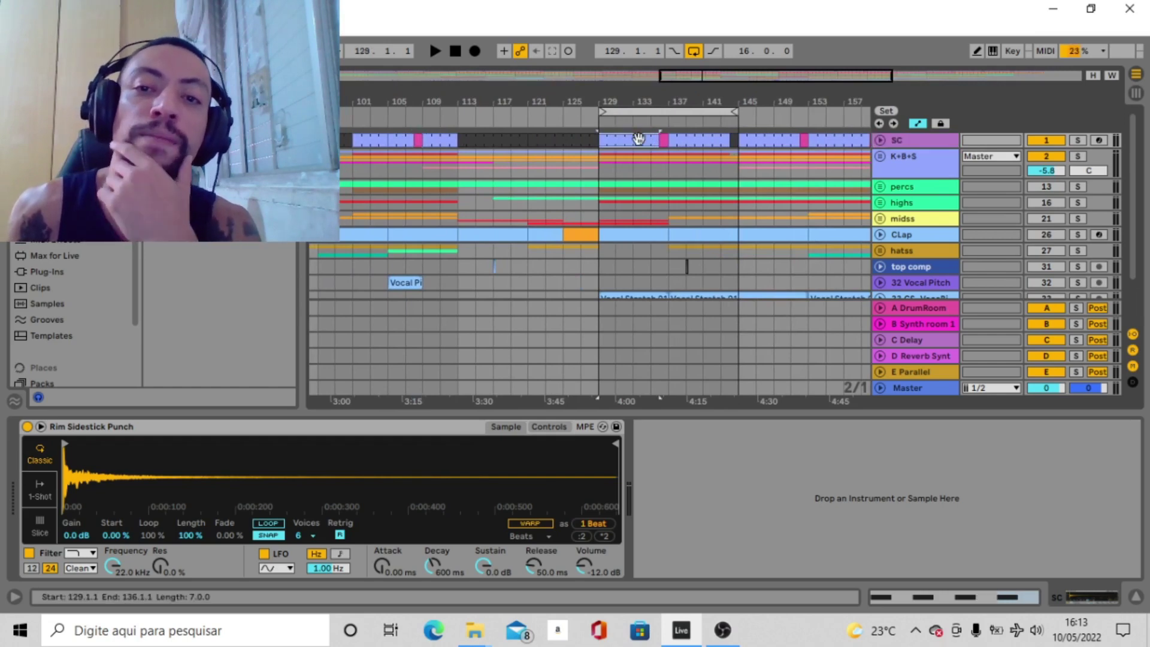
{"action": "left_click", "coordinate": [571, 138]}
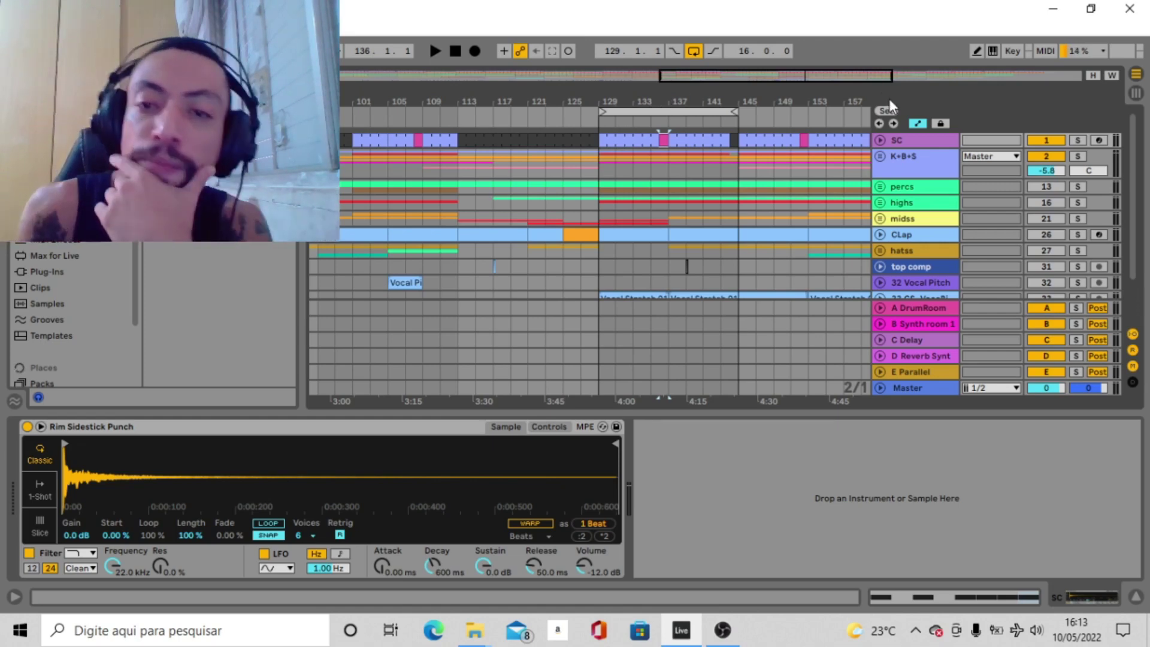
Step: Mute the Synthsss group and the Sub bass track inside the K+B+S group, and collapse Synthsss
{"action": "left_click", "coordinate": [890, 159]}
{"action": "left_click", "coordinate": [921, 163]}
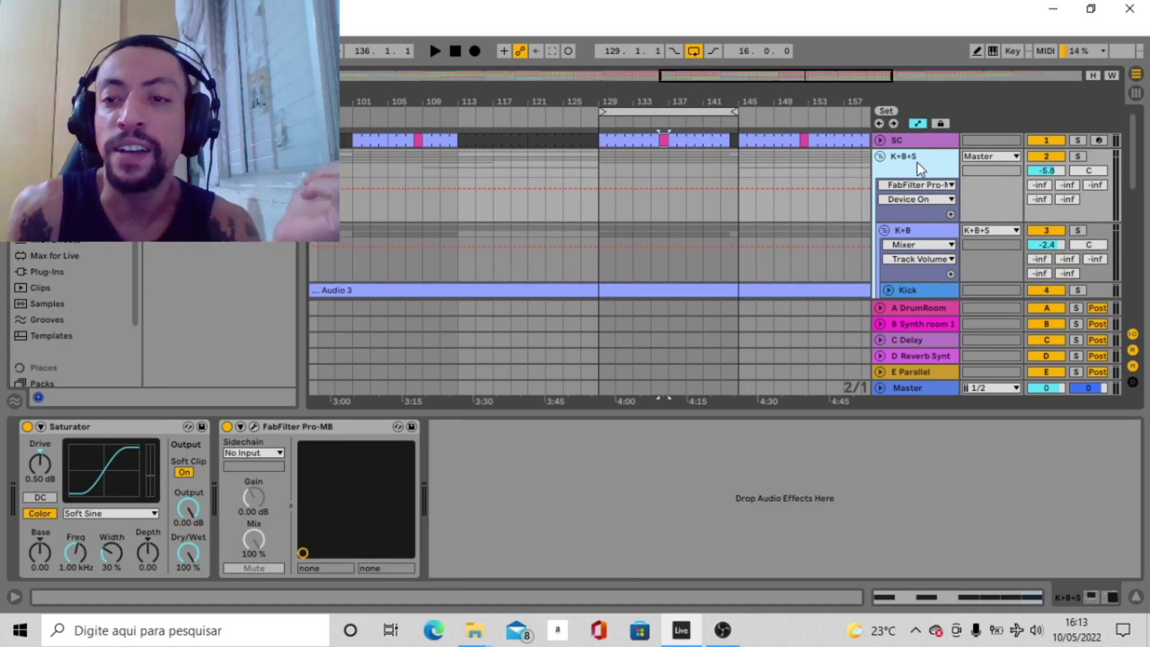
{"action": "scroll", "coordinate": [921, 168], "scroll_direction": "down", "scroll_amount": 3}
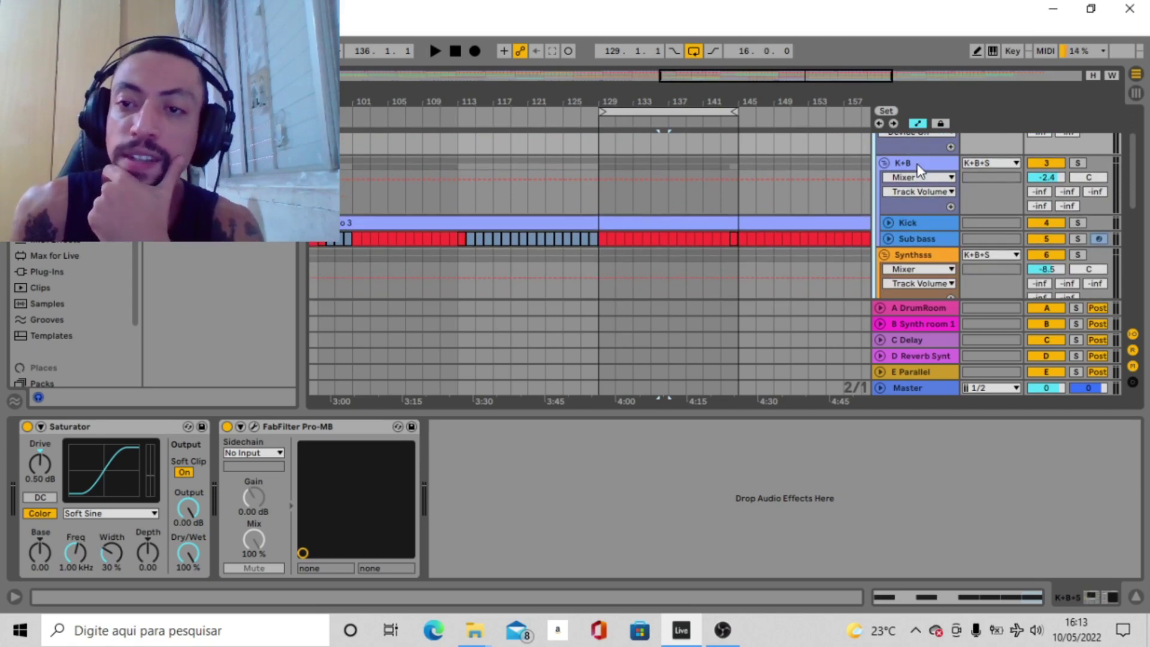
{"action": "scroll", "coordinate": [920, 171], "scroll_direction": "down", "scroll_amount": 1}
{"action": "left_click", "coordinate": [1052, 219]}
{"action": "scroll", "coordinate": [1052, 218], "scroll_direction": "down", "scroll_amount": 3}
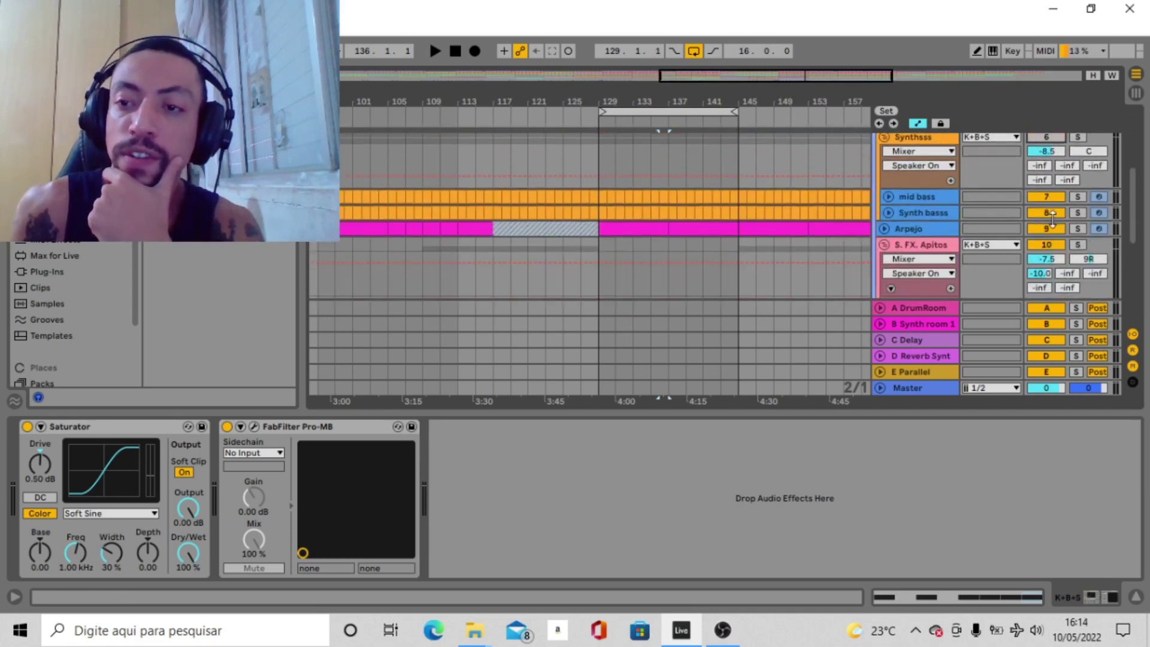
{"action": "scroll", "coordinate": [898, 188], "scroll_direction": "up", "scroll_amount": 1}
{"action": "left_click", "coordinate": [884, 170]}
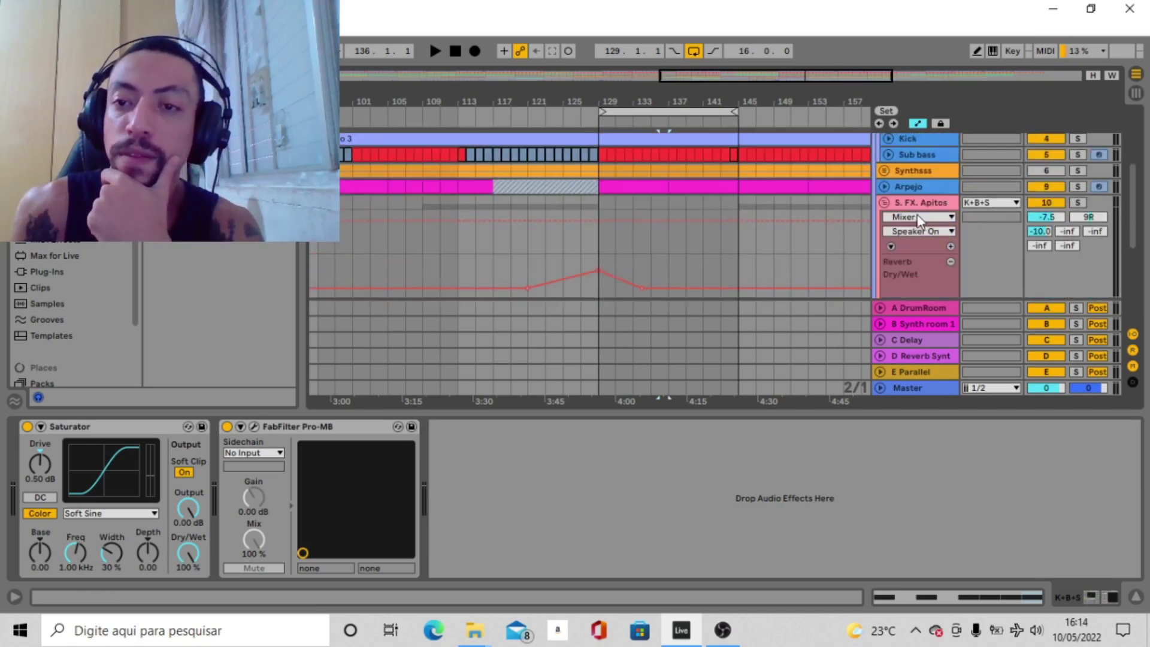
{"action": "scroll", "coordinate": [918, 216], "scroll_direction": "up", "scroll_amount": 2}
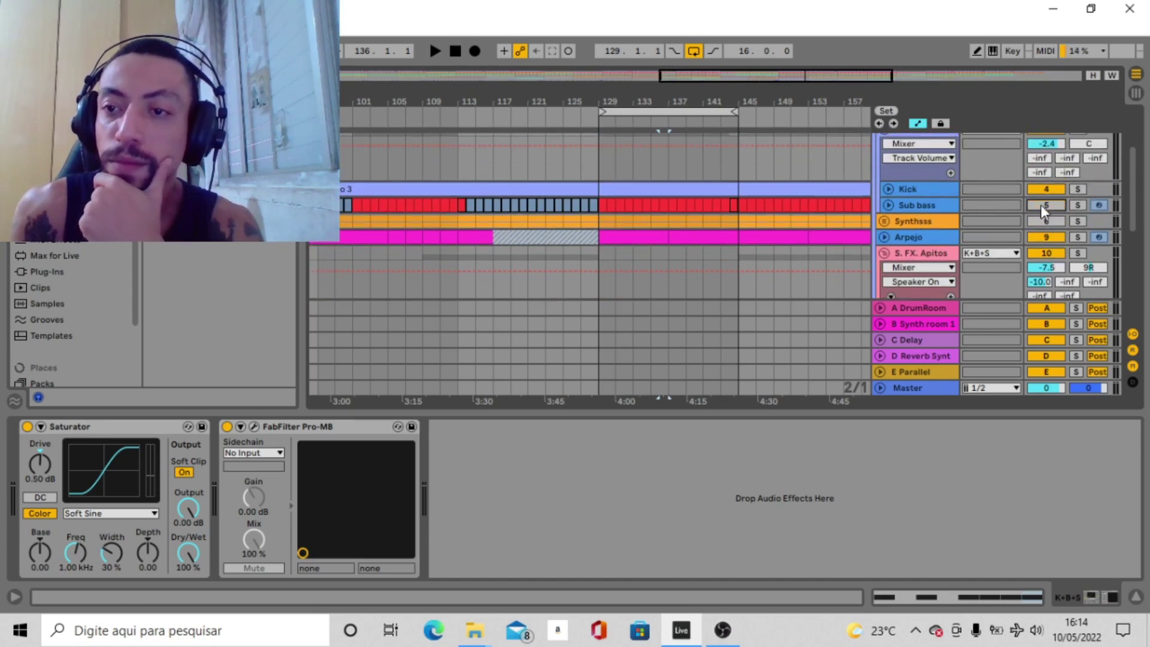
Step: Unfold the Kick track and play the looped section from bar 129 to 145
{"action": "left_click", "coordinate": [889, 189]}
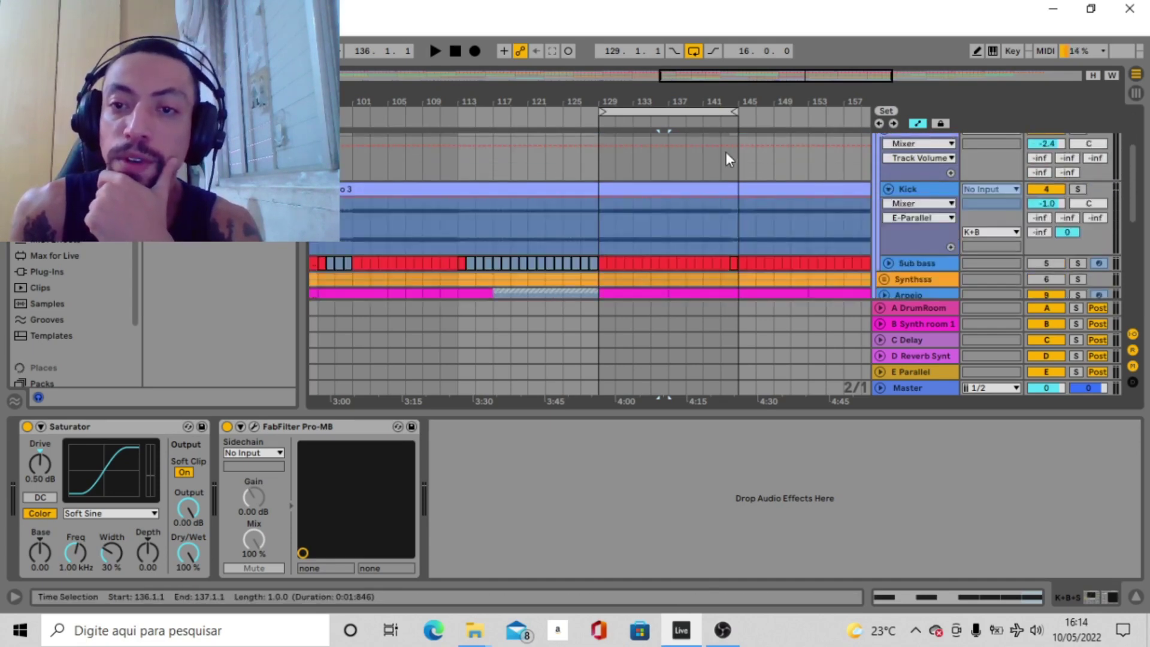
{"action": "left_click", "coordinate": [669, 112]}
{"action": "left_click_drag", "start_coordinate": [675, 99], "coordinate": [676, 97]}
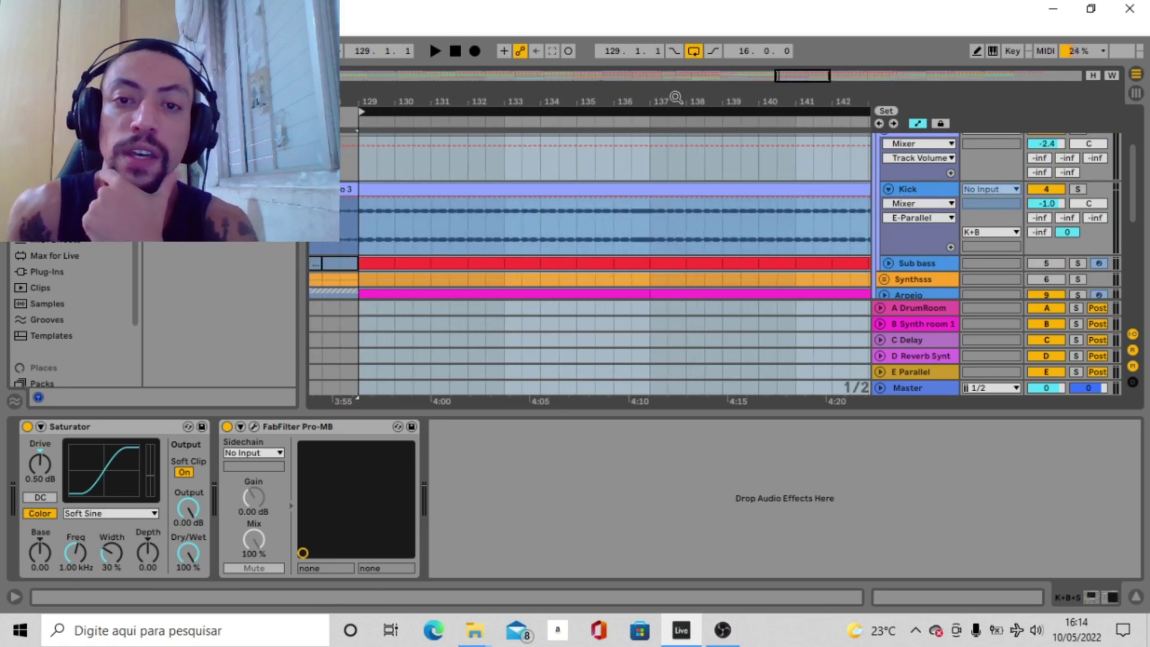
{"action": "left_click", "coordinate": [533, 185]}
{"action": "left_click", "coordinate": [944, 203]}
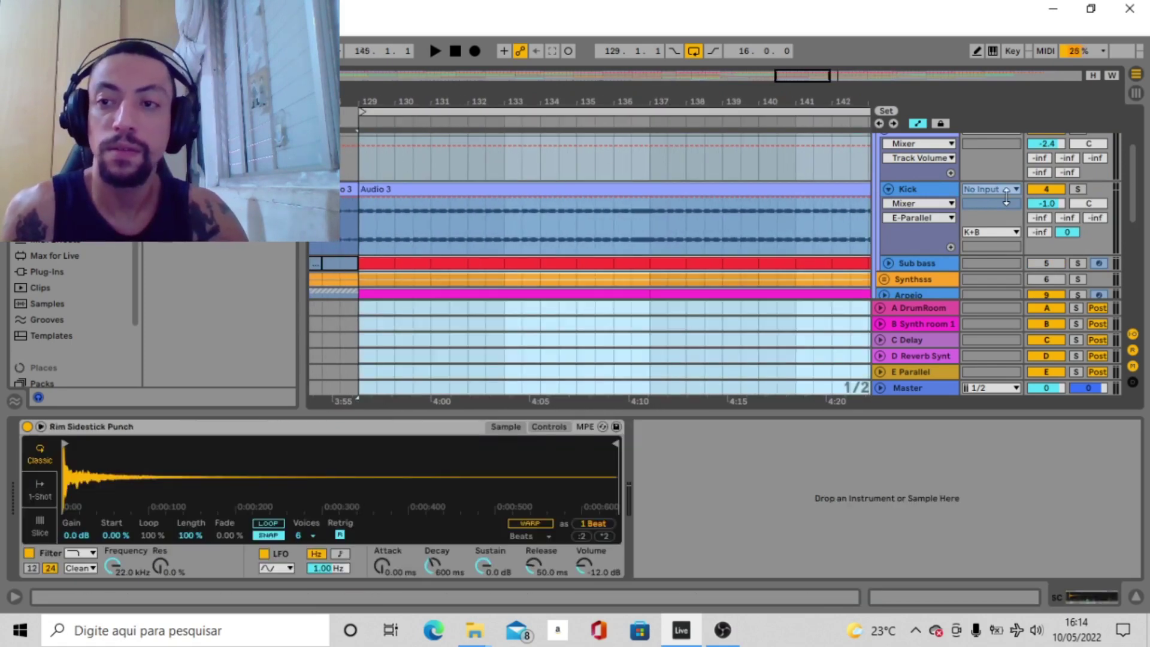
{"action": "key", "text": "space"}
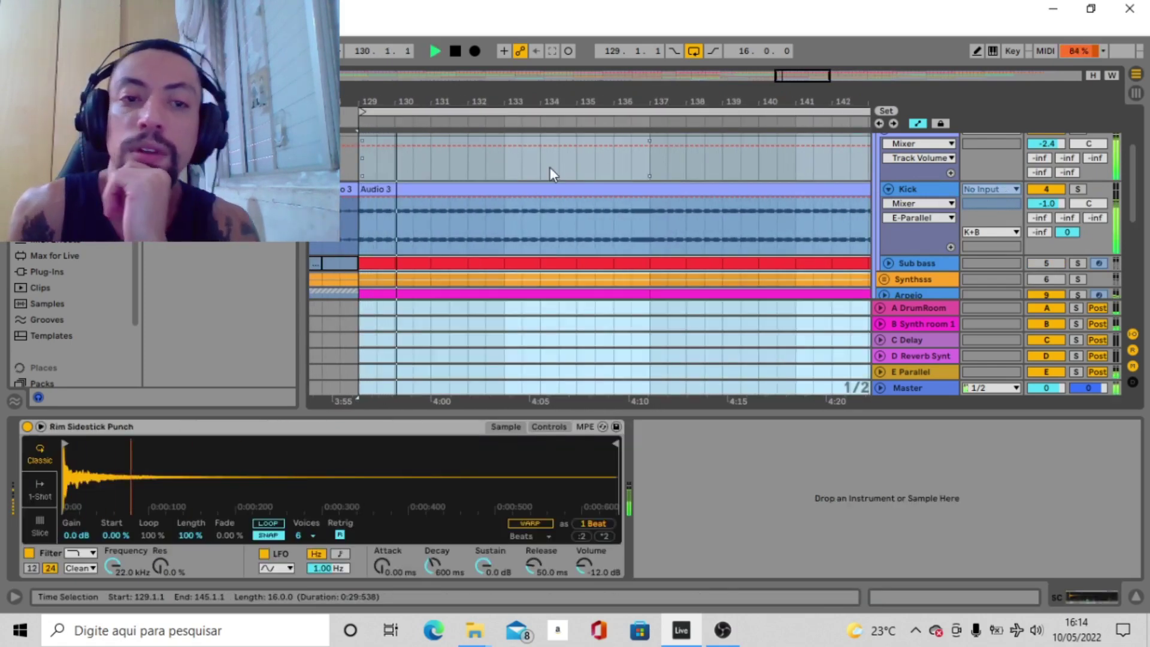
Step: Solo the Kick track and audition it at several points within the looped section, around bar 136 and near the loop's end
{"action": "left_click", "coordinate": [1081, 190]}
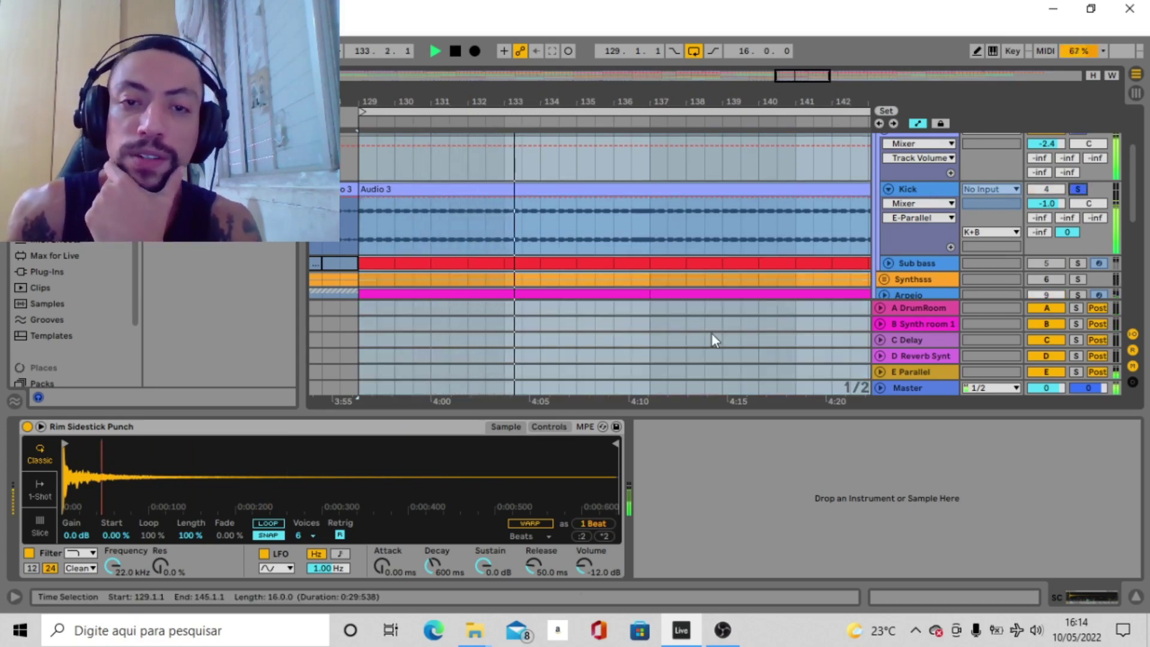
{"action": "key", "text": "z"}
{"action": "left_click_drag", "start_coordinate": [524, 100], "coordinate": [525, 93]}
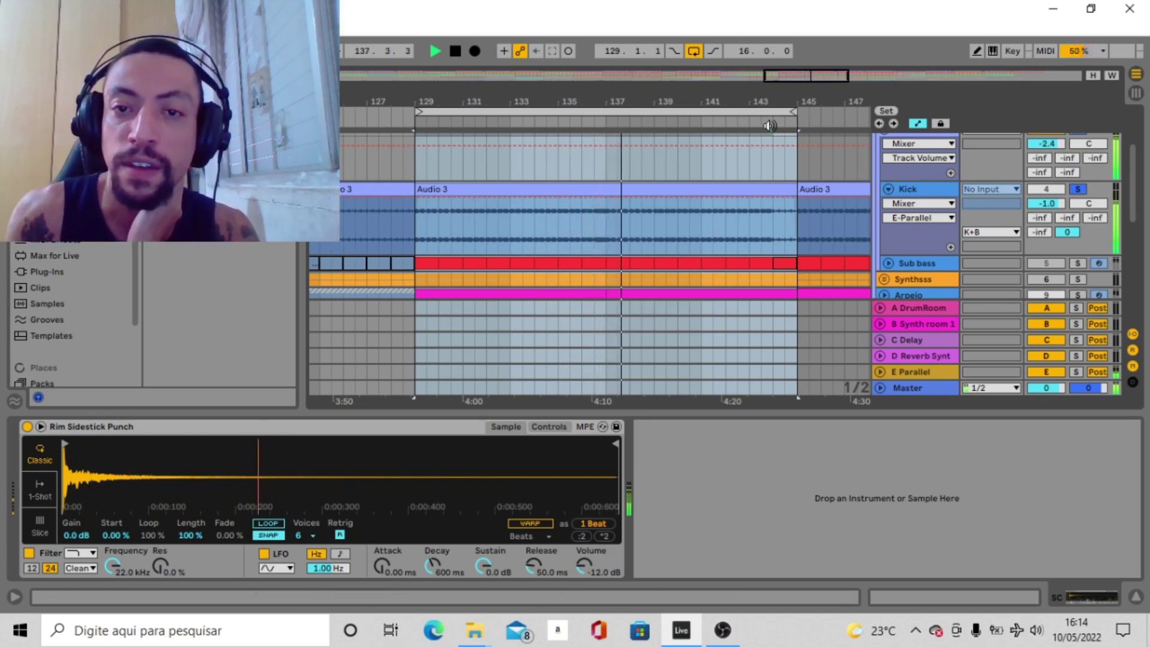
{"action": "left_click", "coordinate": [593, 118]}
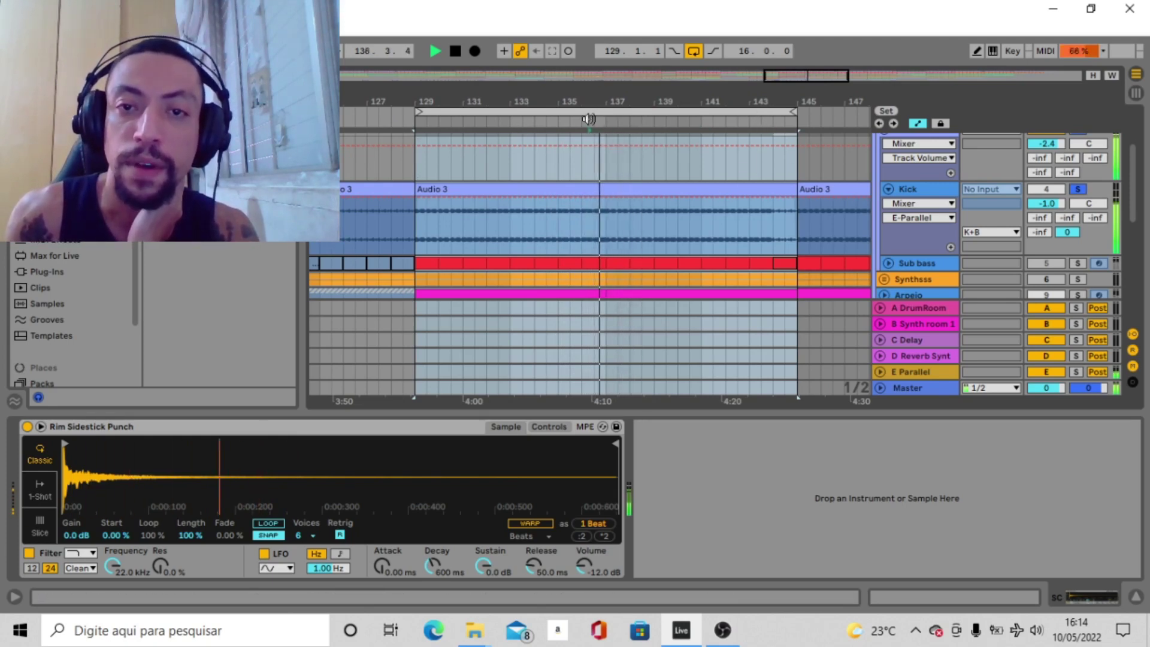
{"action": "left_click", "coordinate": [590, 120]}
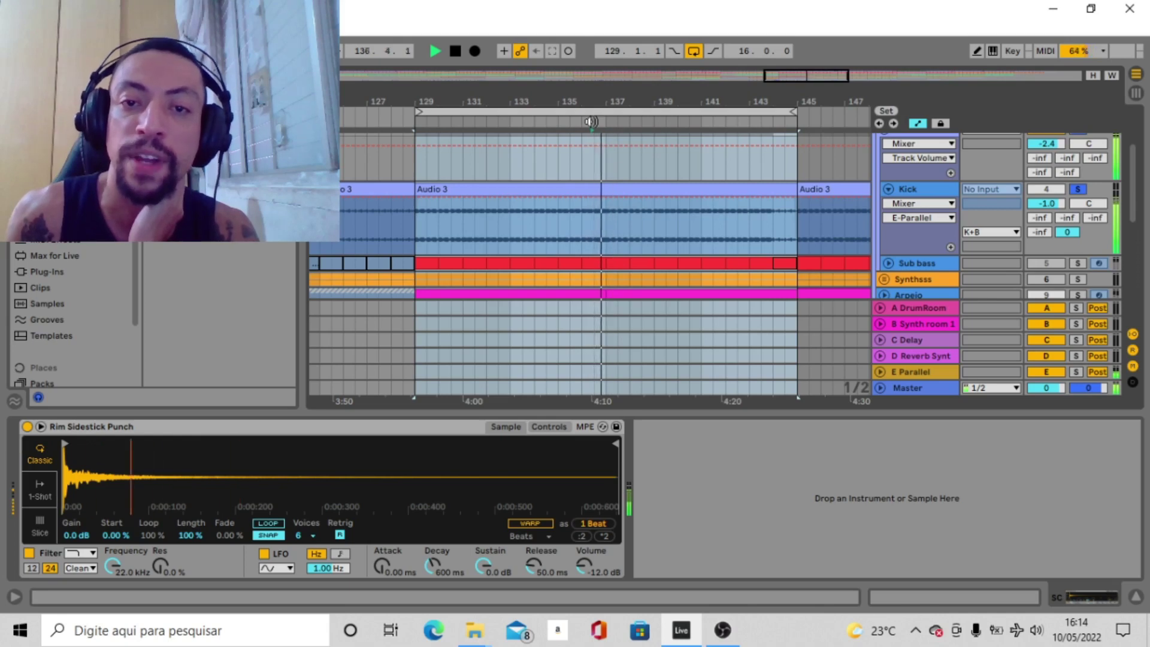
{"action": "left_click", "coordinate": [592, 120]}
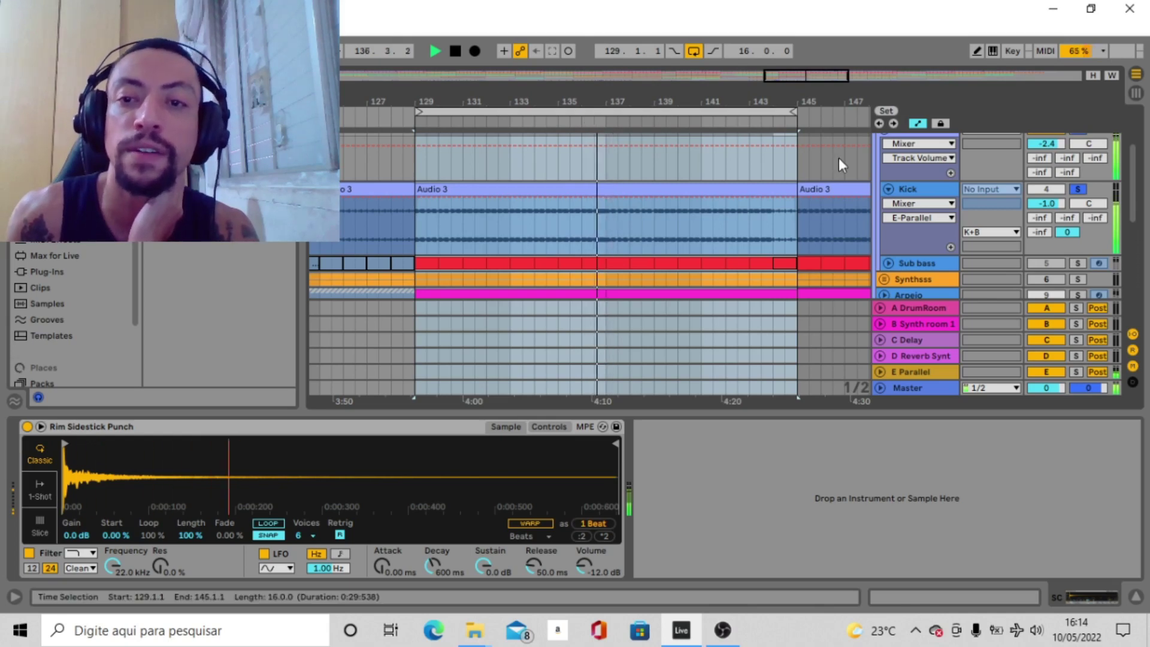
{"action": "left_click", "coordinate": [764, 123]}
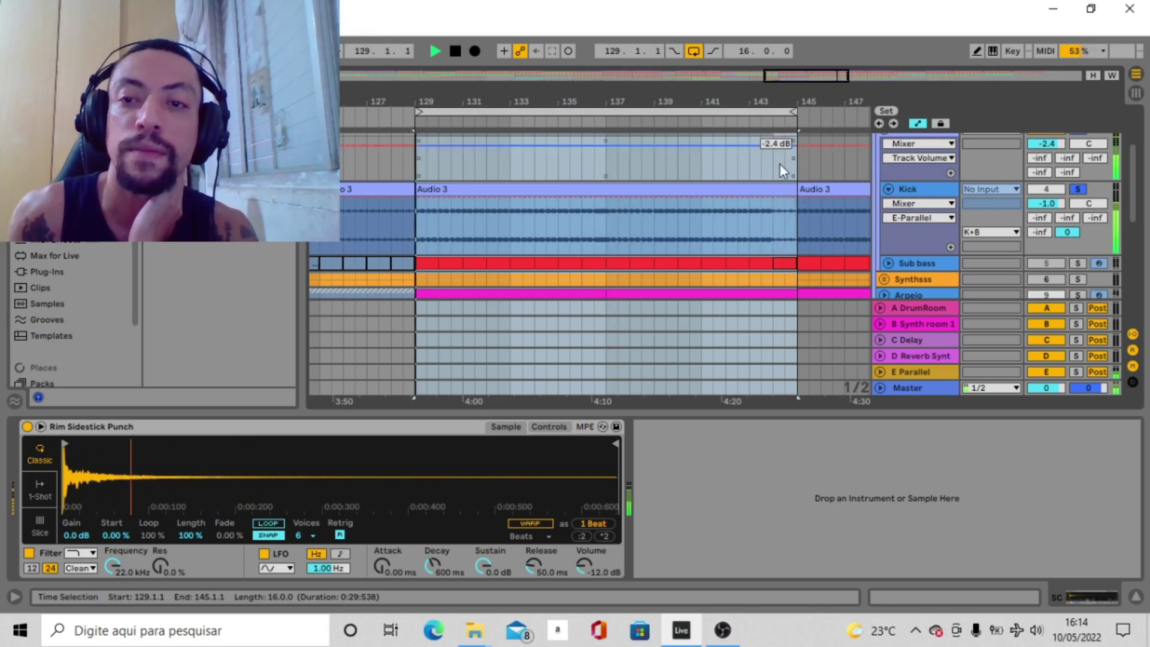
Step: Unfreeze the Kick track so its effect devices can be operated
{"action": "left_click", "coordinate": [931, 190]}
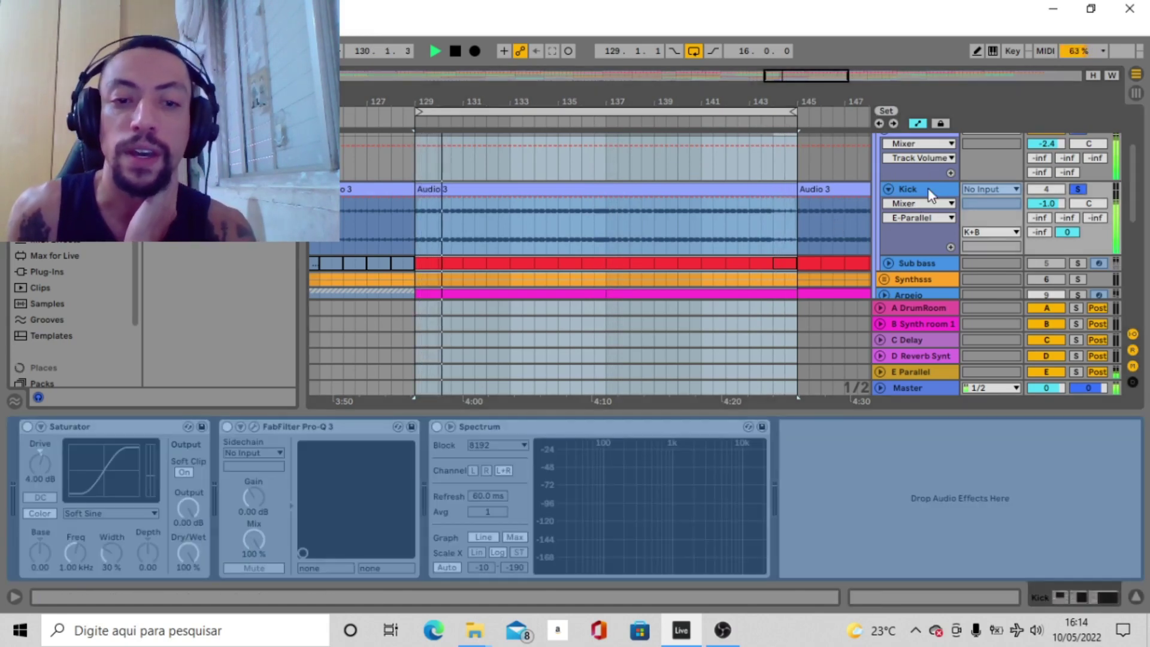
{"action": "right_click", "coordinate": [939, 189]}
{"action": "key", "text": "Escape"}
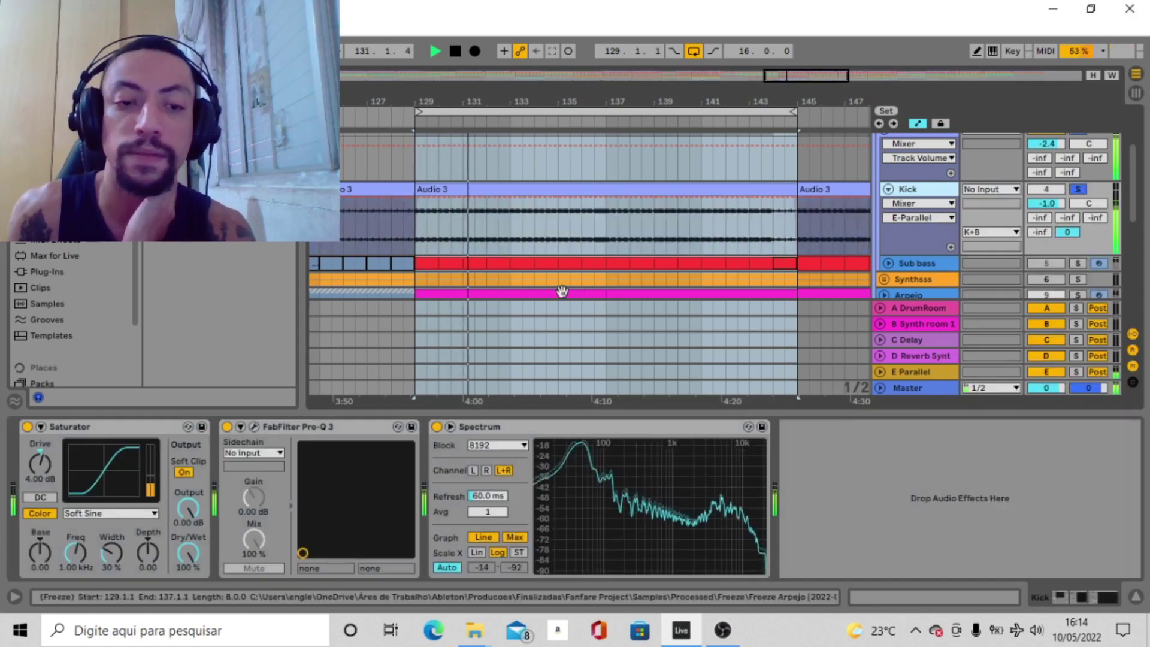
Step: Compare the Kick with Saturator and FabFilter Pro-Q 3 switched off and on, and examine the Pro-Q 3 equalizer curve
{"action": "left_click", "coordinate": [27, 426]}
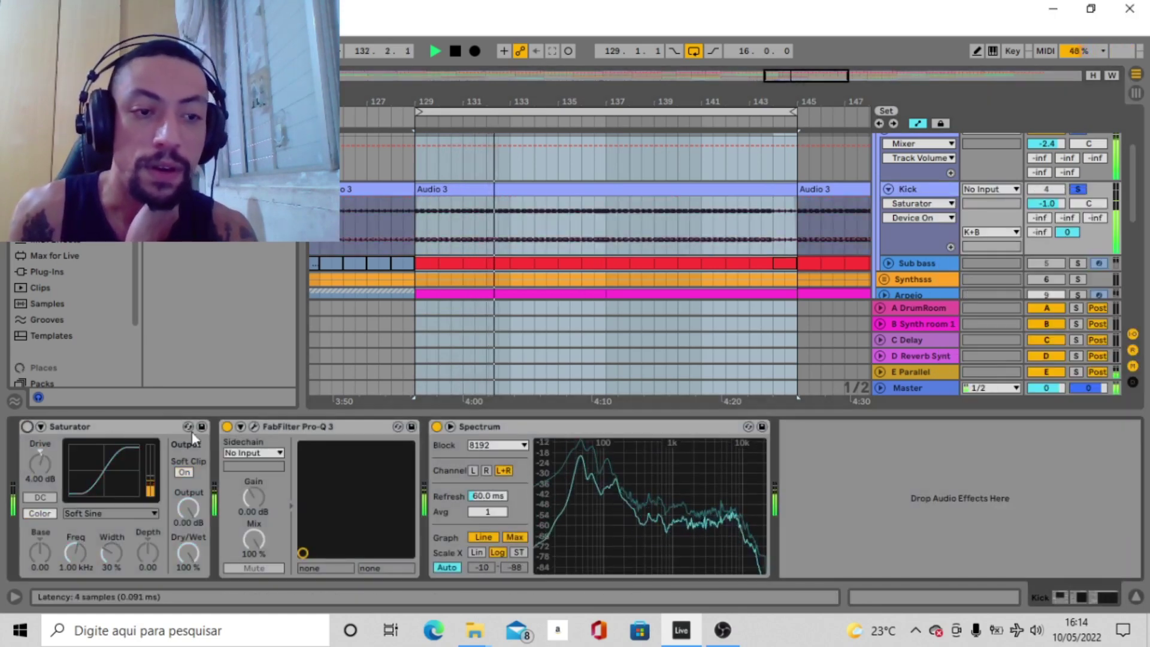
{"action": "left_click", "coordinate": [228, 426]}
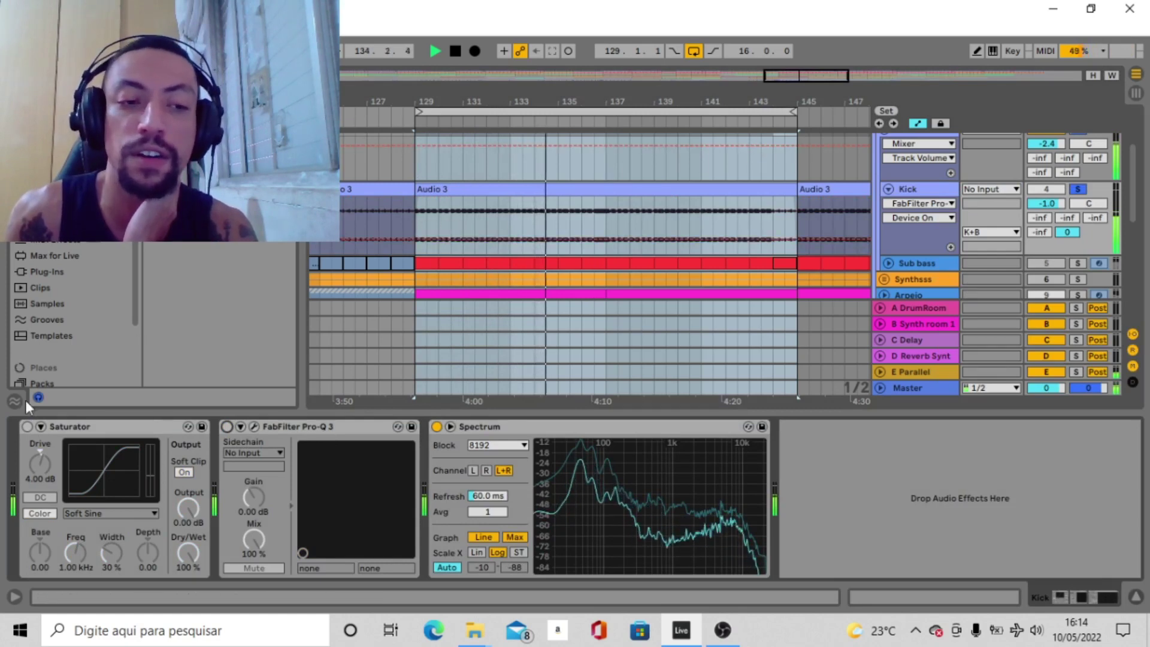
{"action": "left_click", "coordinate": [26, 426]}
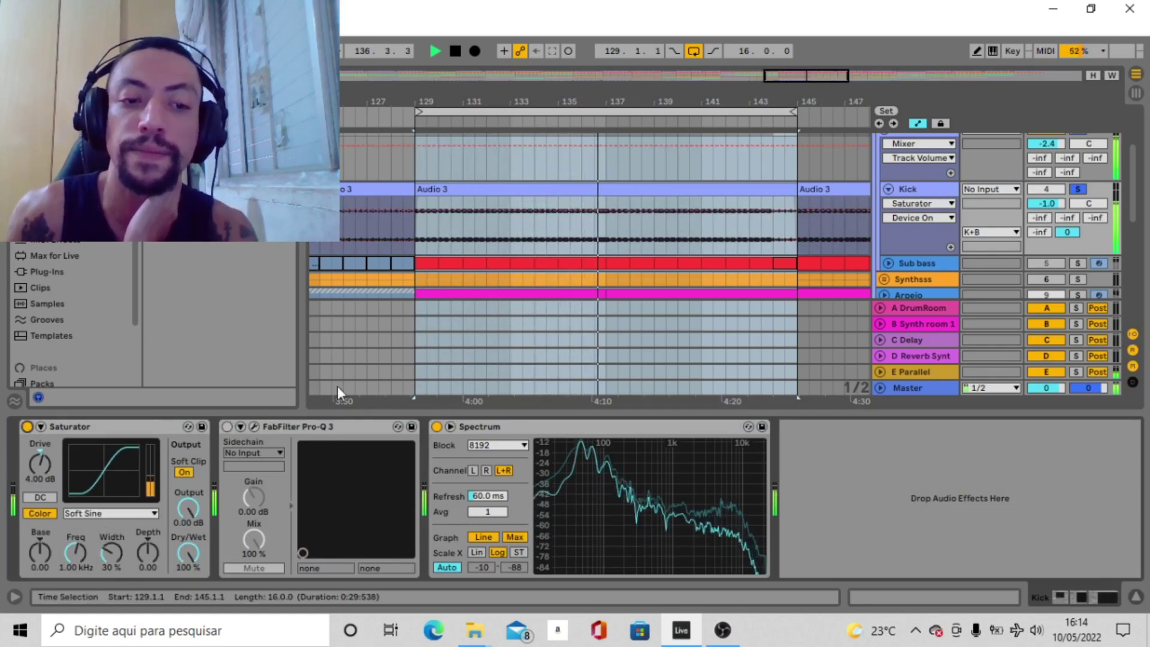
{"action": "left_click", "coordinate": [227, 426]}
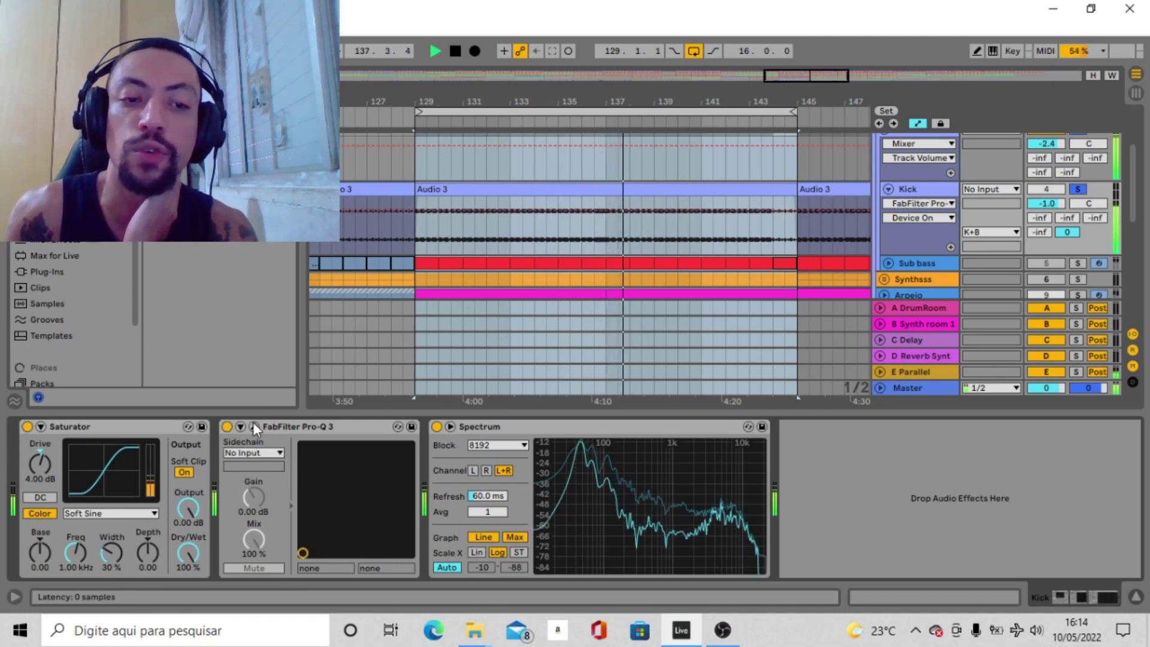
{"action": "key", "text": "ctrl+alt+p"}
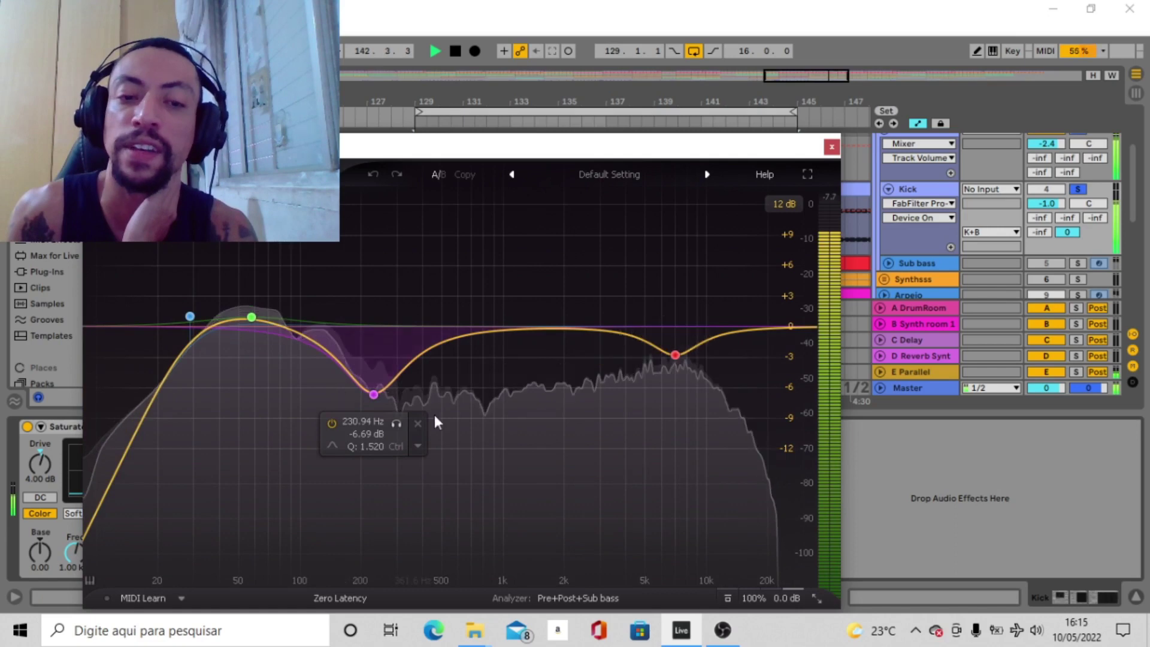
{"action": "left_click", "coordinate": [832, 147]}
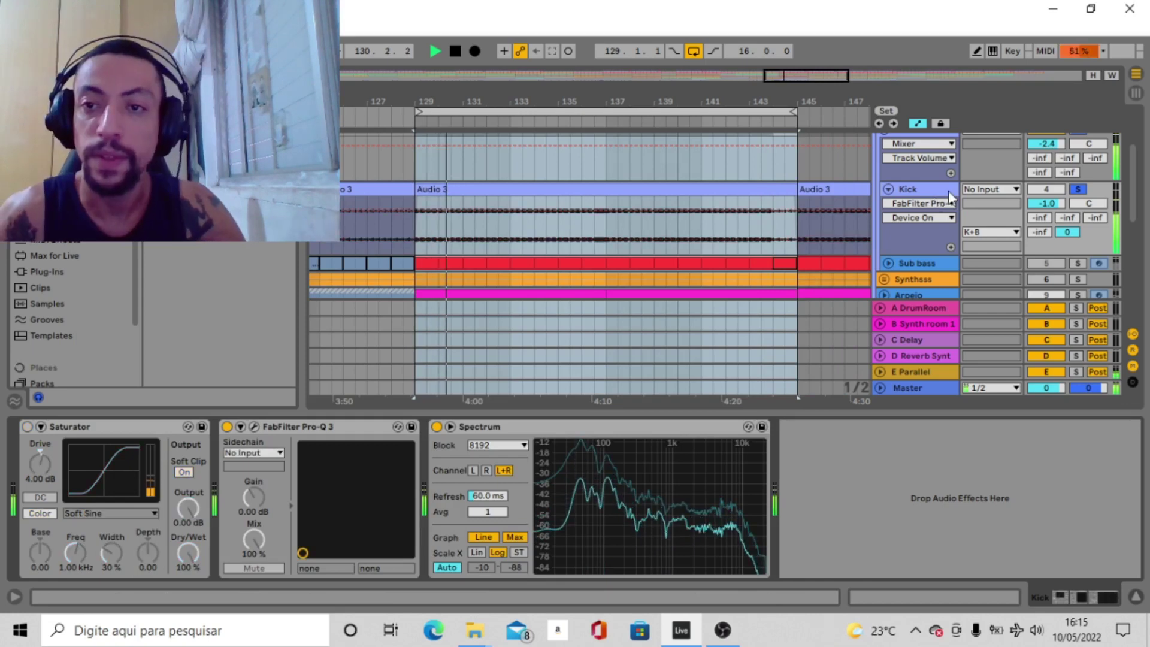
Step: Freeze the Kick track again and fold it
{"action": "left_click", "coordinate": [948, 190]}
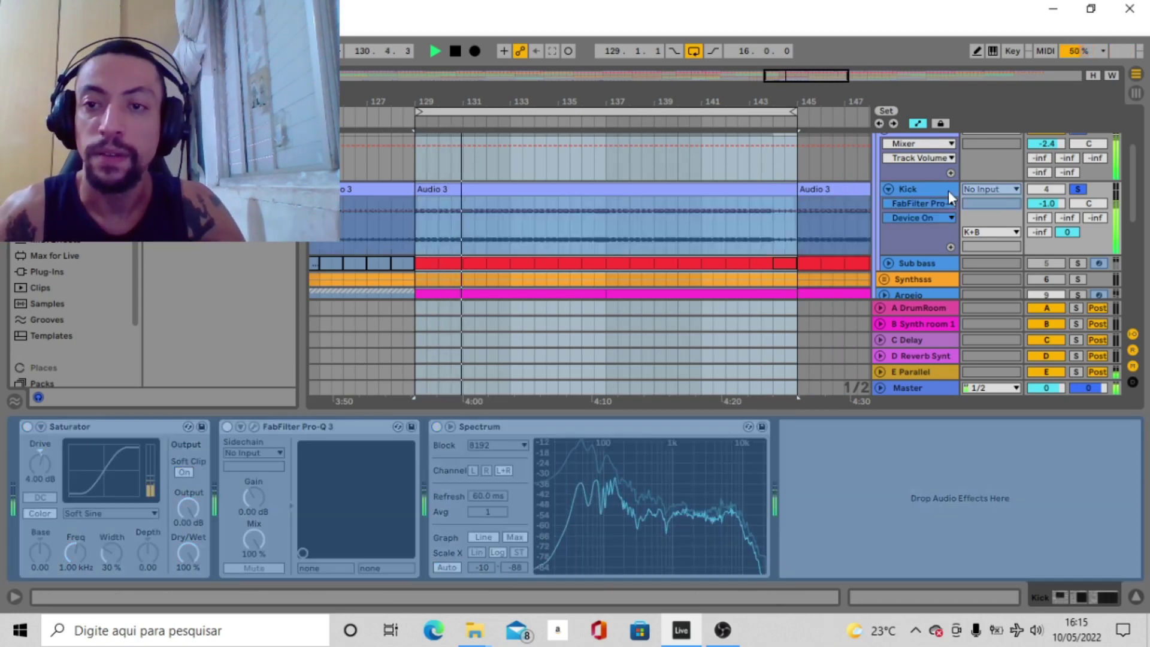
{"action": "left_click", "coordinate": [889, 190]}
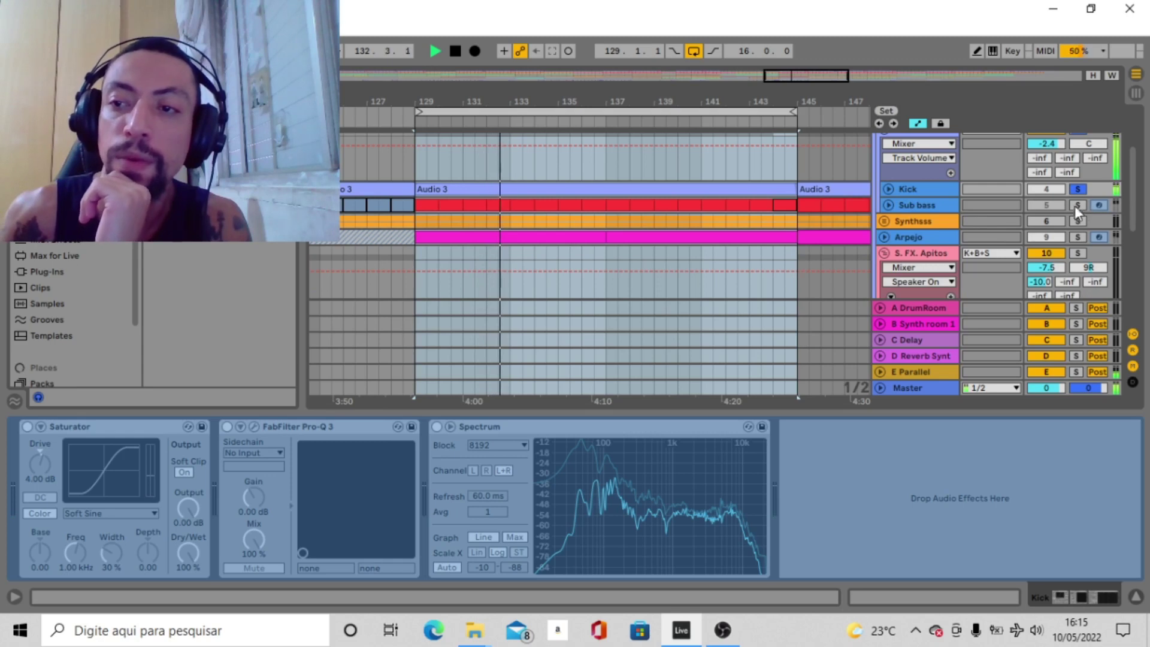
Step: Turn off the Kick track's solo, mute it, and have the Sub bass track active
{"action": "left_click", "coordinate": [1077, 191]}
{"action": "left_click", "coordinate": [1046, 189]}
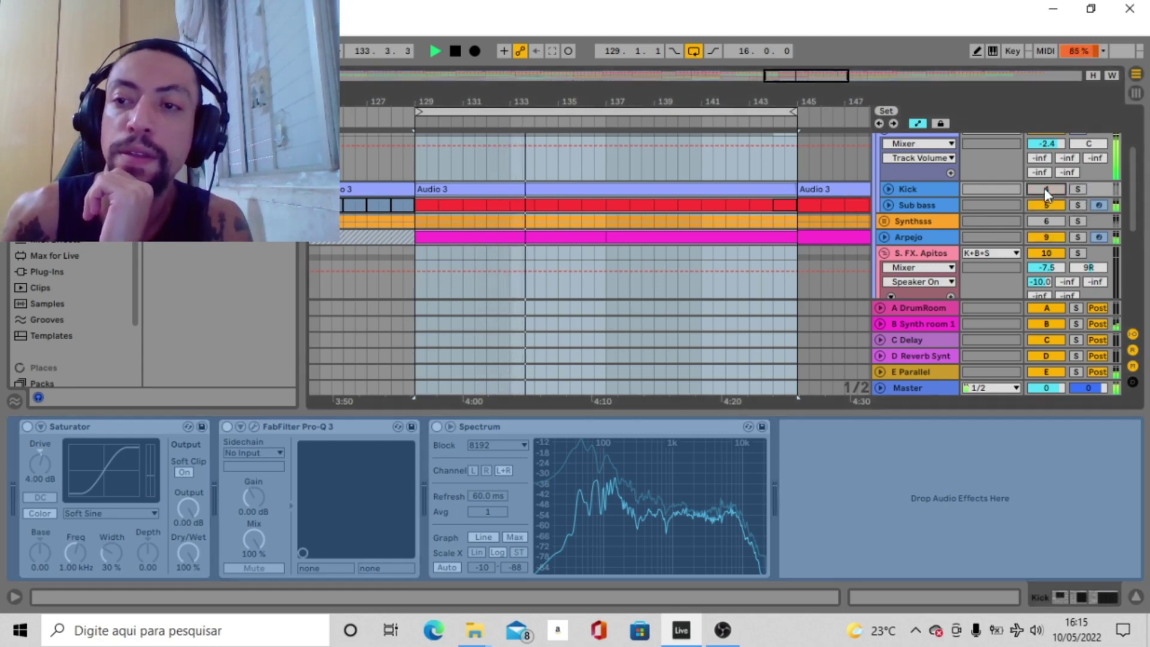
Step: Solo the Sub bass track and unfreeze it so its devices can be operated
{"action": "left_click", "coordinate": [1077, 206]}
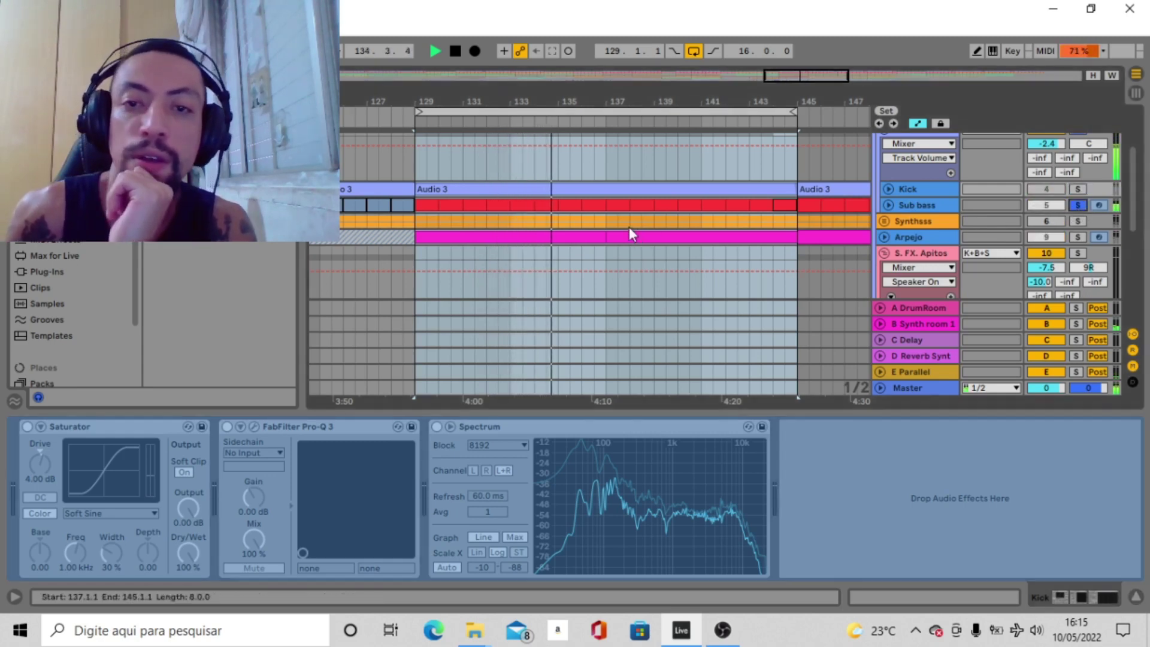
{"action": "right_click", "coordinate": [923, 207]}
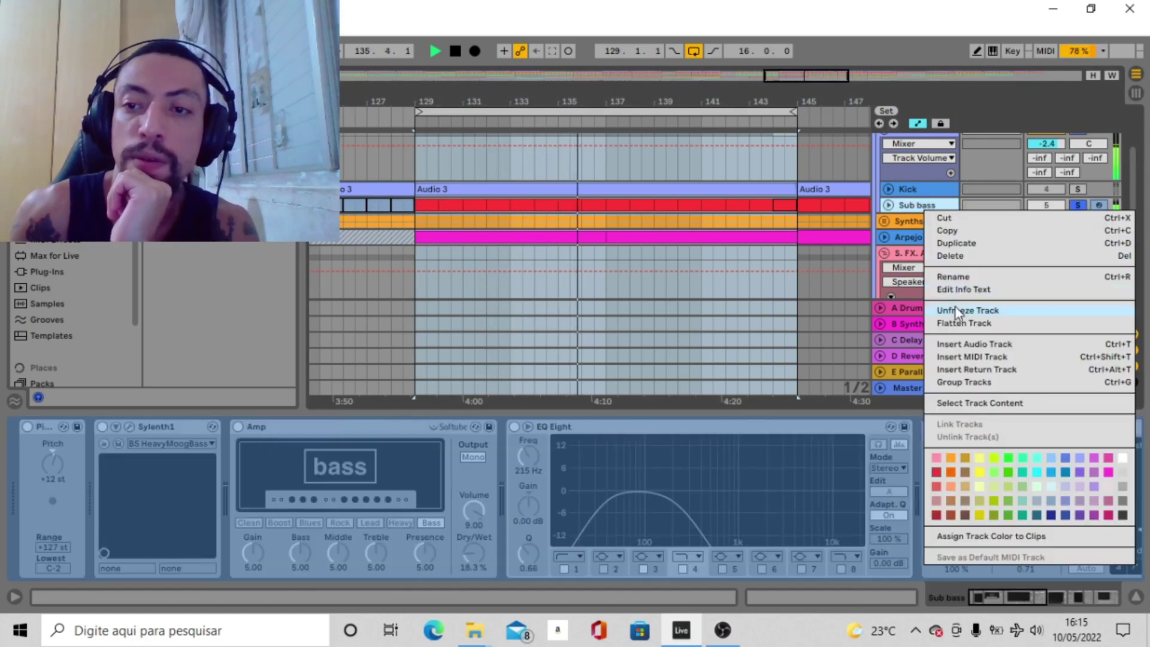
{"action": "left_click", "coordinate": [955, 310]}
Step: Select the Sub bass effect devices from Amp through Auto Filter and switch them all off together
{"action": "scroll", "coordinate": [1055, 539], "scroll_direction": "right", "scroll_amount": 5}
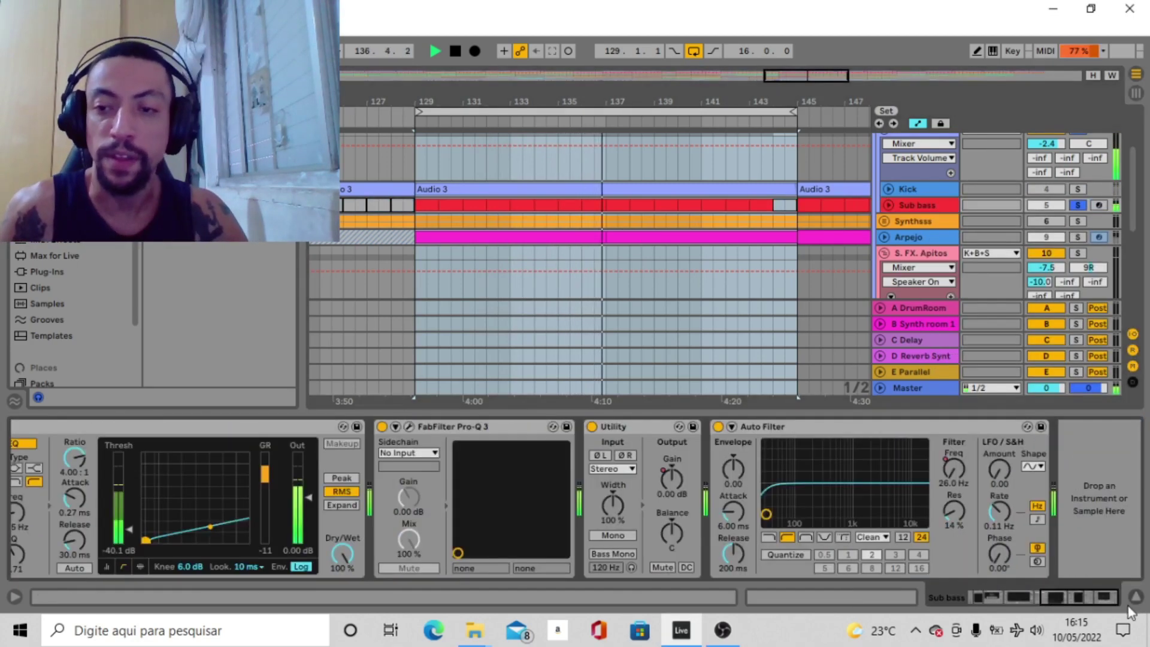
{"action": "left_click", "coordinate": [1070, 595]}
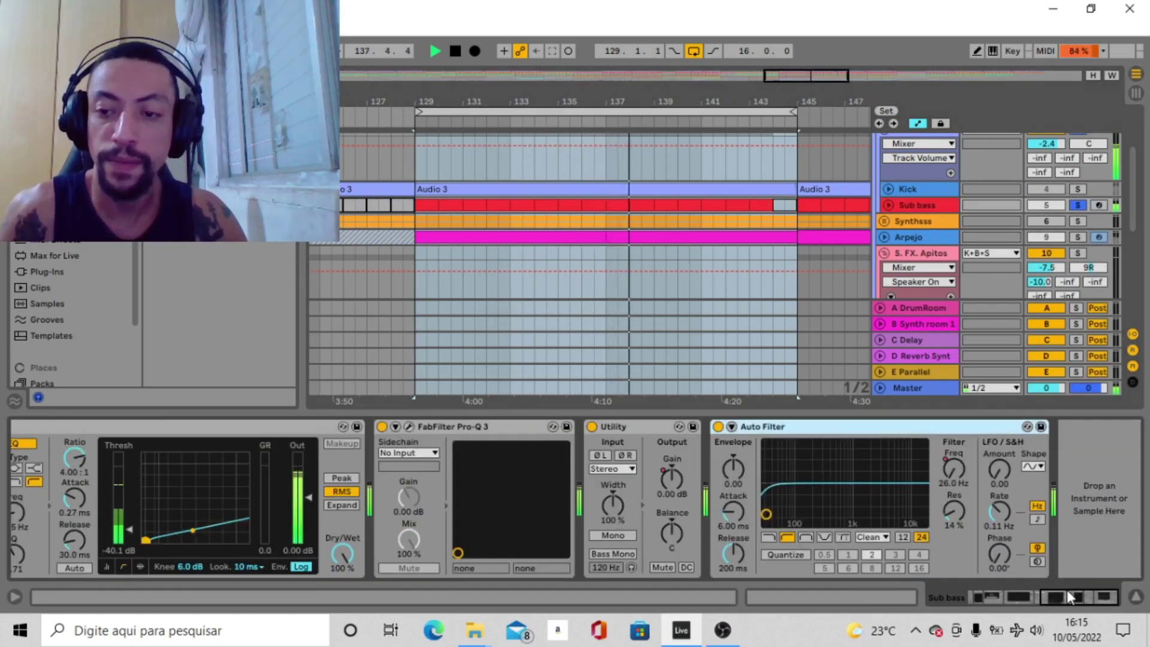
{"action": "left_click_drag", "start_coordinate": [1066, 589], "coordinate": [994, 592]}
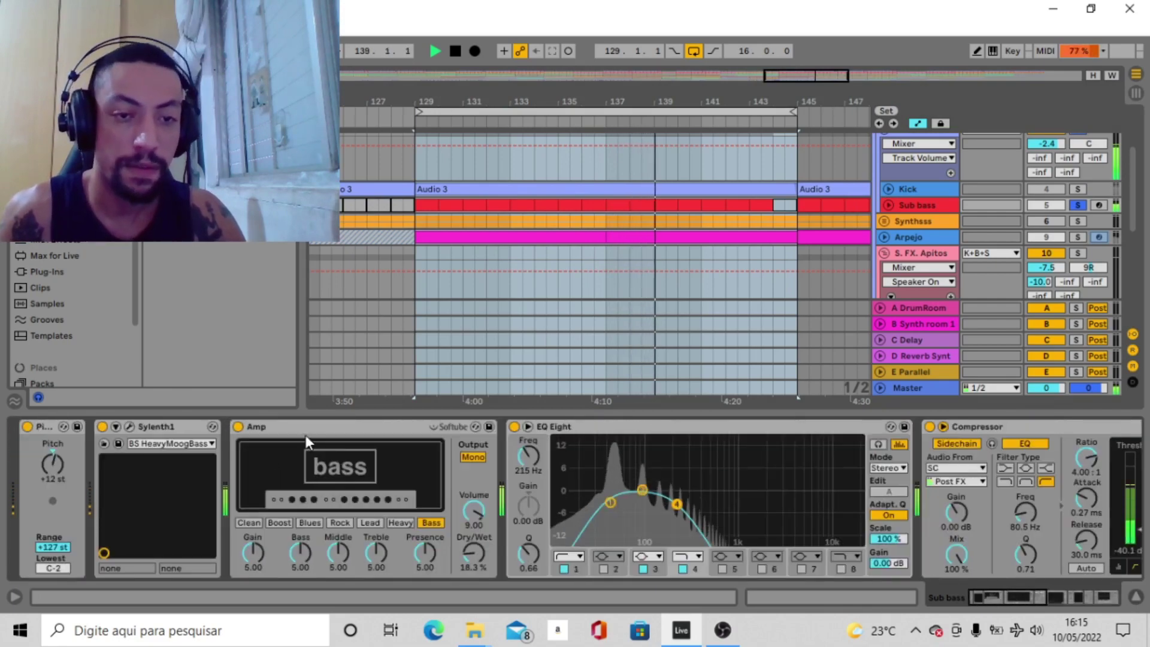
{"action": "left_click", "coordinate": [308, 433], "text": "shift"}
{"action": "left_click", "coordinate": [239, 426]}
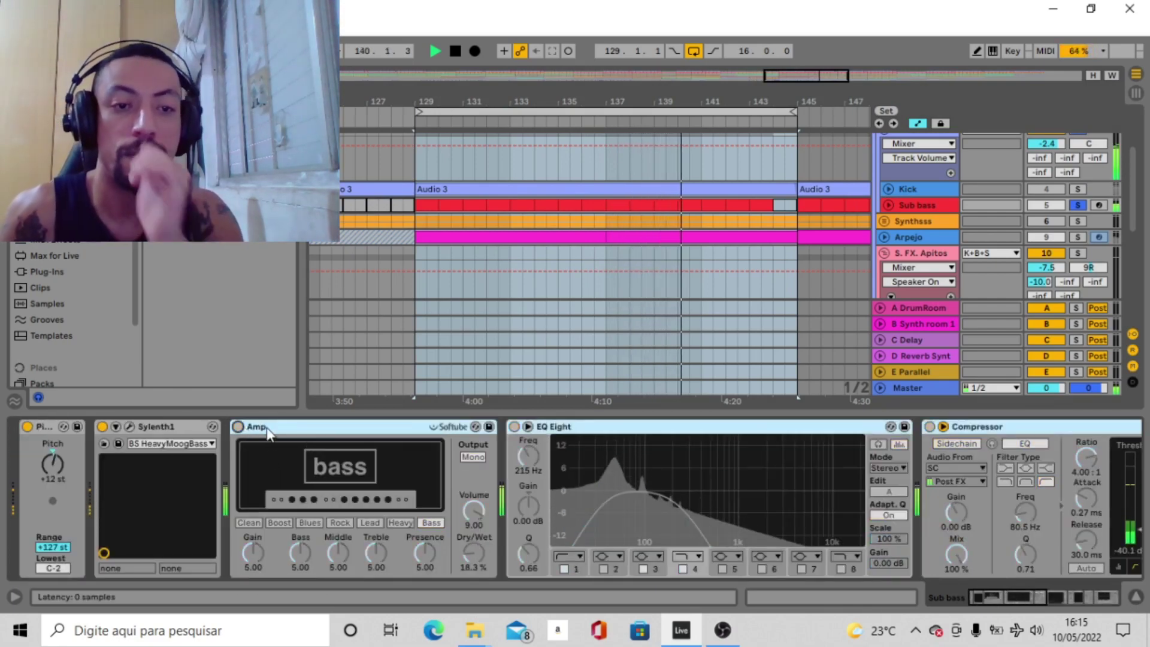
Step: Unfold the Sub bass track and examine its MIDI clip at bar 136 and its Sylenth1 instrument settings
{"action": "left_click", "coordinate": [889, 205]}
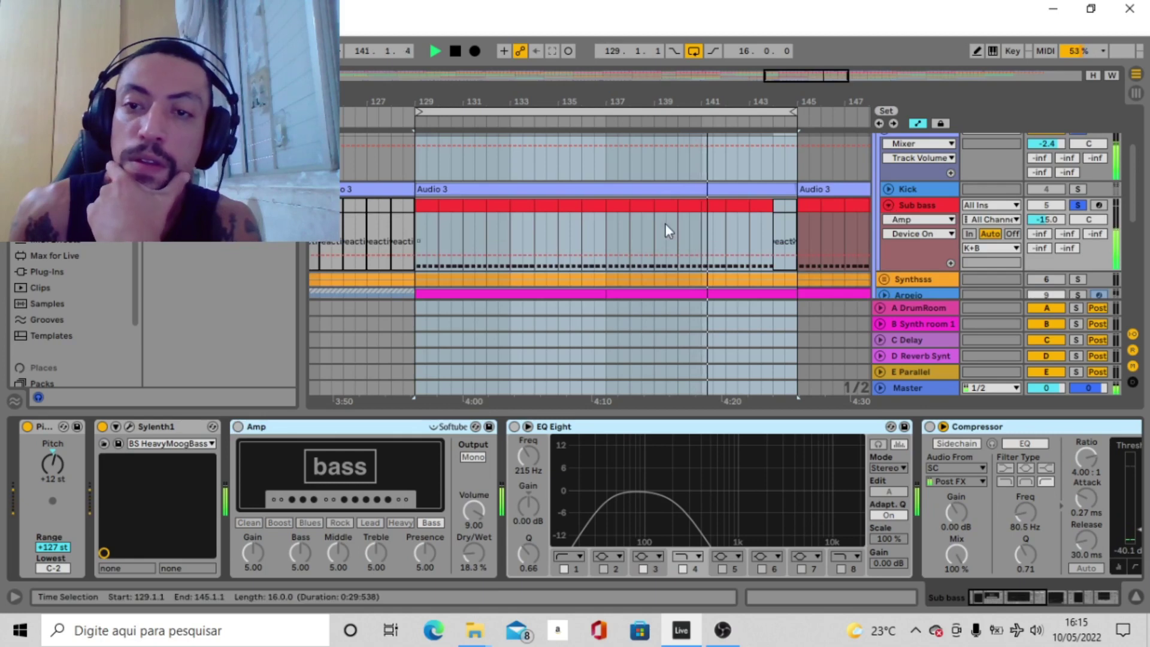
{"action": "left_click", "coordinate": [595, 209]}
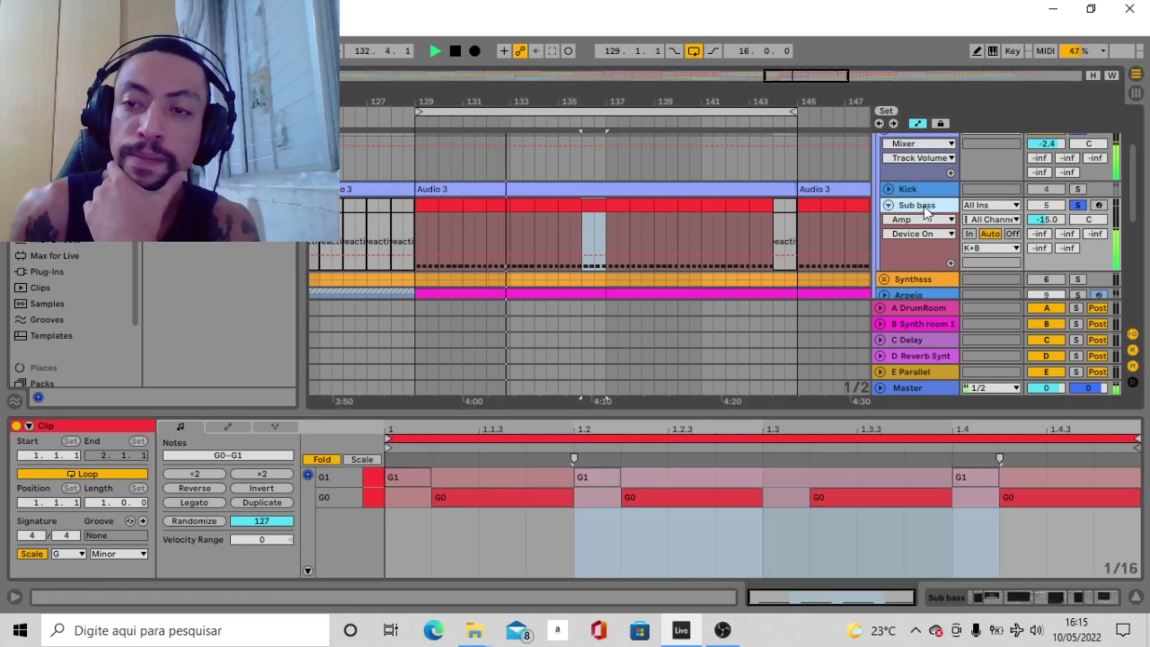
{"action": "left_click", "coordinate": [927, 213]}
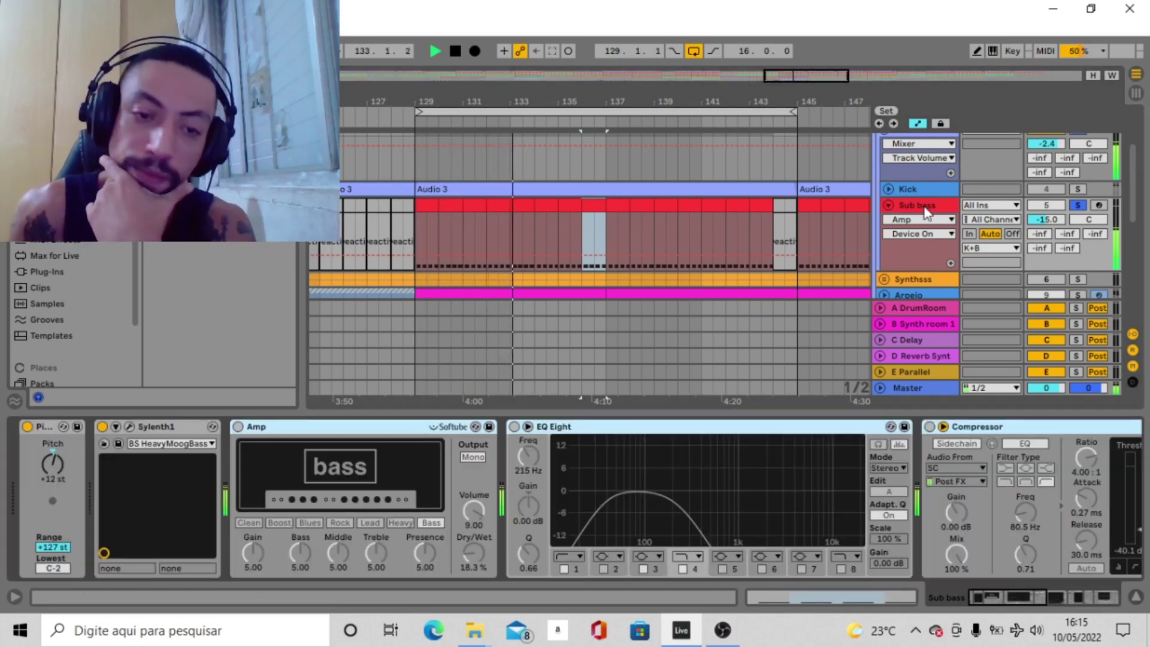
{"action": "left_click", "coordinate": [128, 426]}
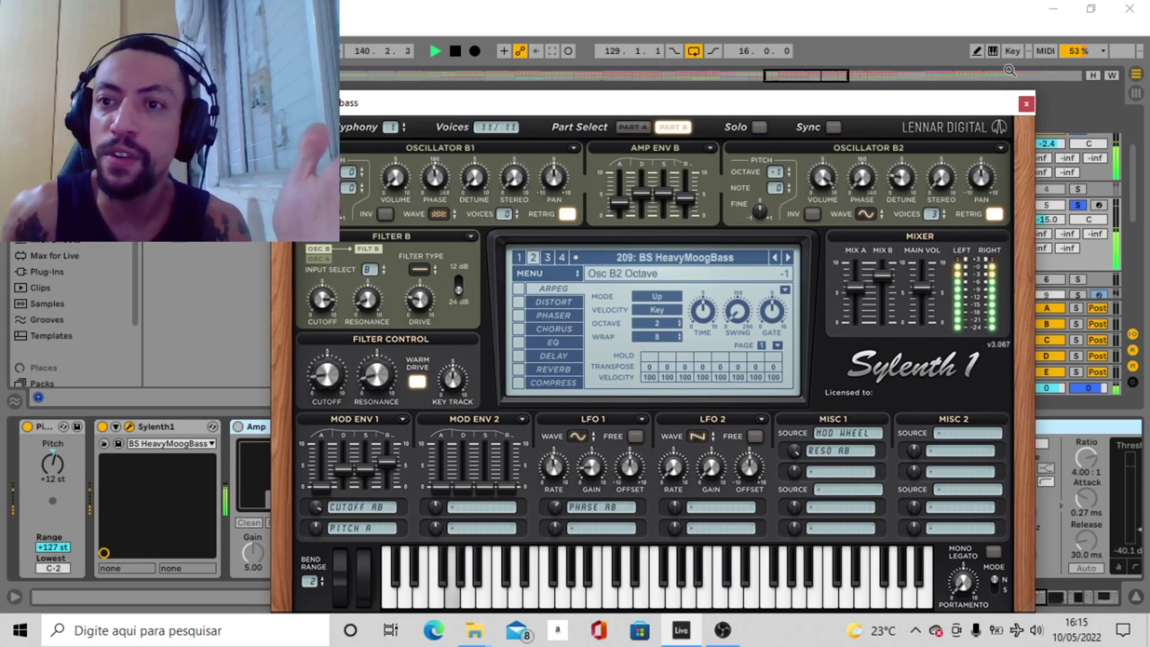
{"action": "left_click", "coordinate": [1026, 106]}
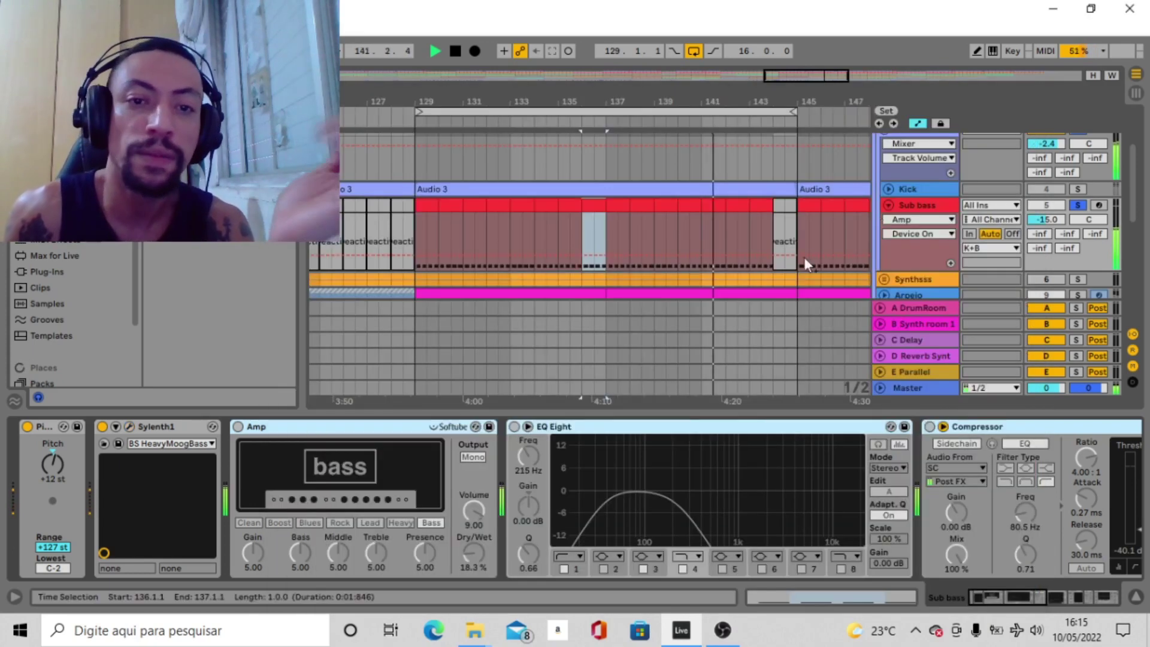
Step: Switch the Sub bass track's Amp, EQ Eight and Compressor back on one after another
{"action": "left_click", "coordinate": [238, 426]}
{"action": "left_click", "coordinate": [328, 432]}
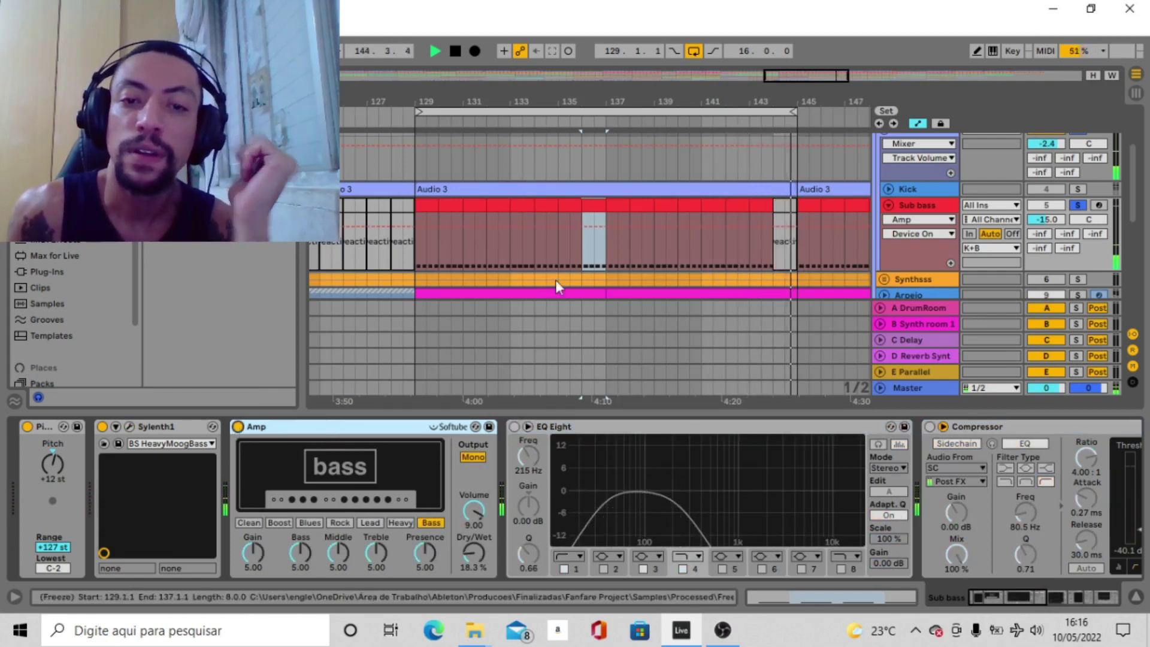
{"action": "left_click", "coordinate": [514, 426]}
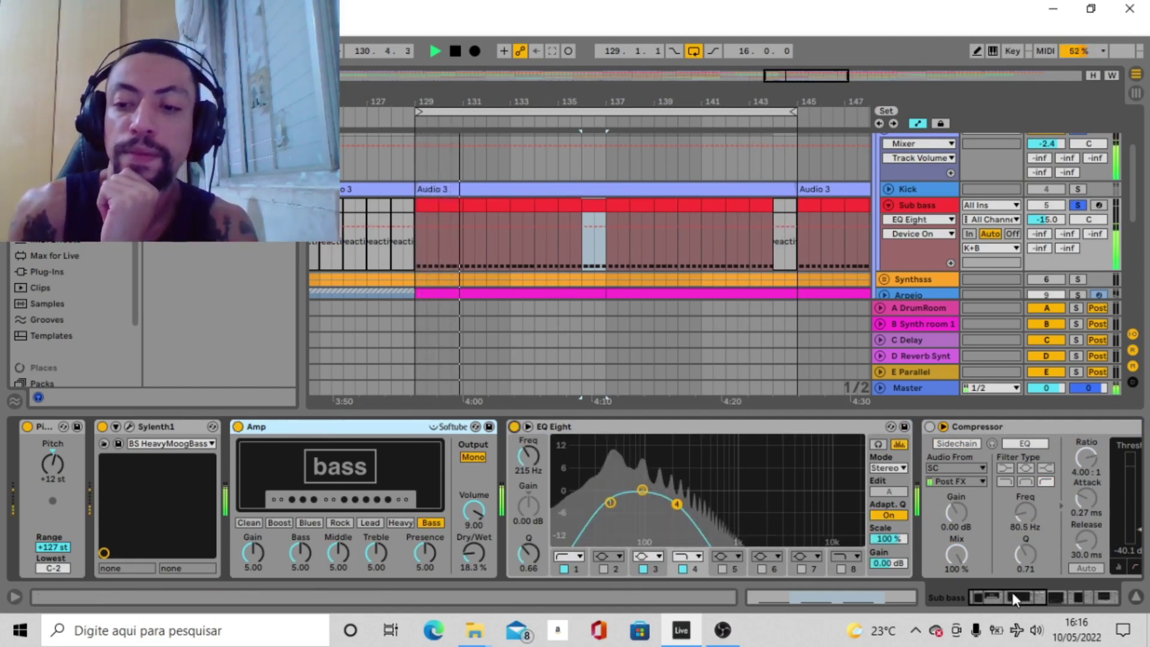
{"action": "left_click_drag", "start_coordinate": [1012, 592], "coordinate": [1033, 597]}
{"action": "left_click", "coordinate": [692, 427]}
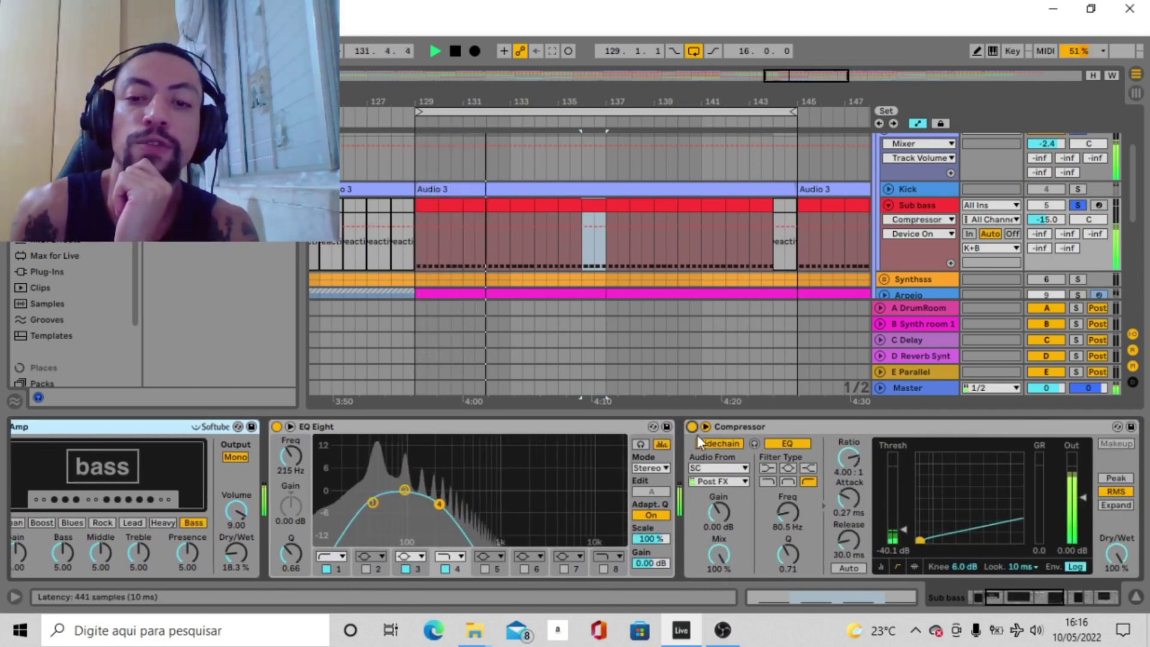
Step: Switch on FabFilter Pro-Q 3 and examine its equalizer curve, and turn Utility and Auto Filter back on
{"action": "left_click_drag", "start_coordinate": [1018, 599], "coordinate": [1063, 606]}
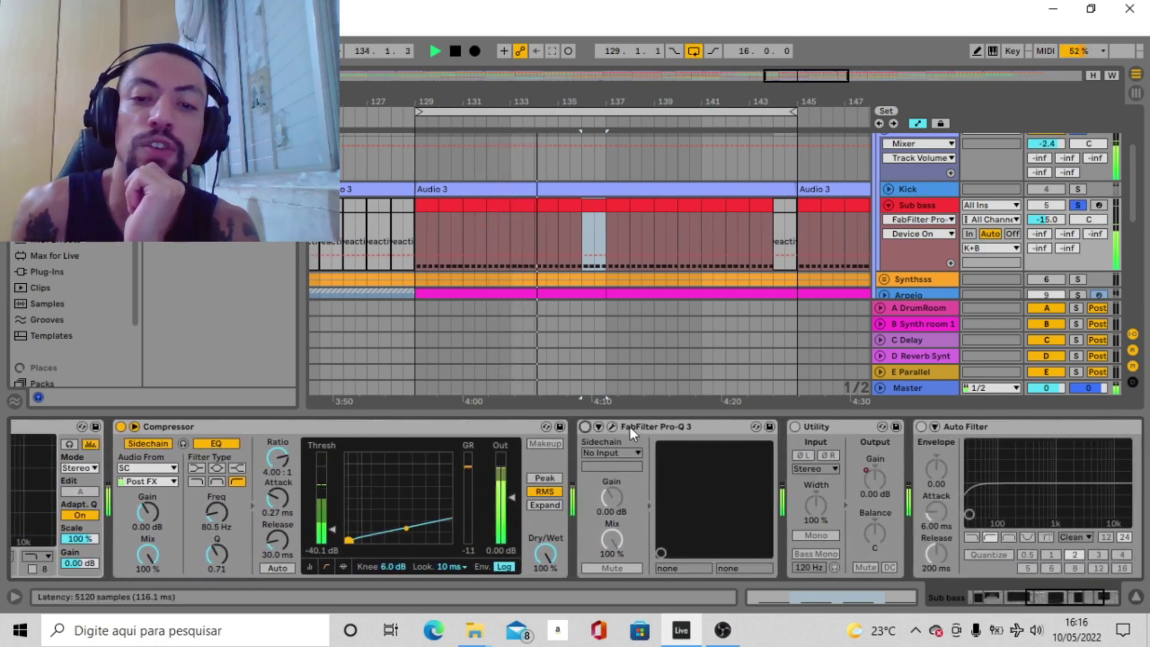
{"action": "left_click", "coordinate": [586, 426]}
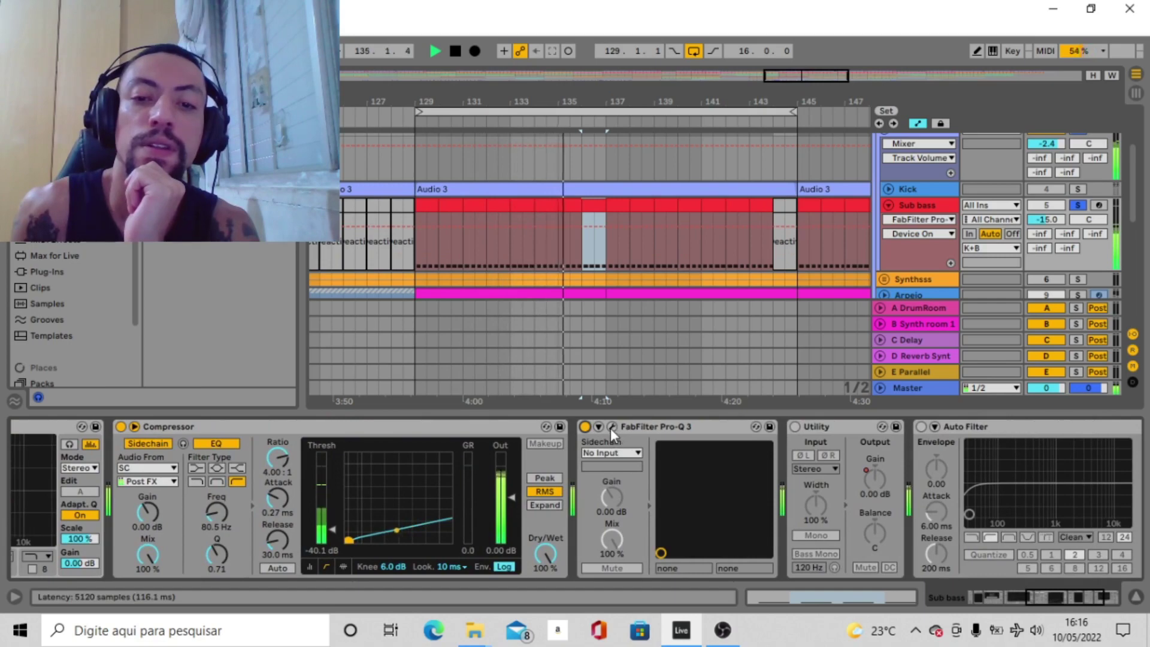
{"action": "left_click", "coordinate": [612, 426]}
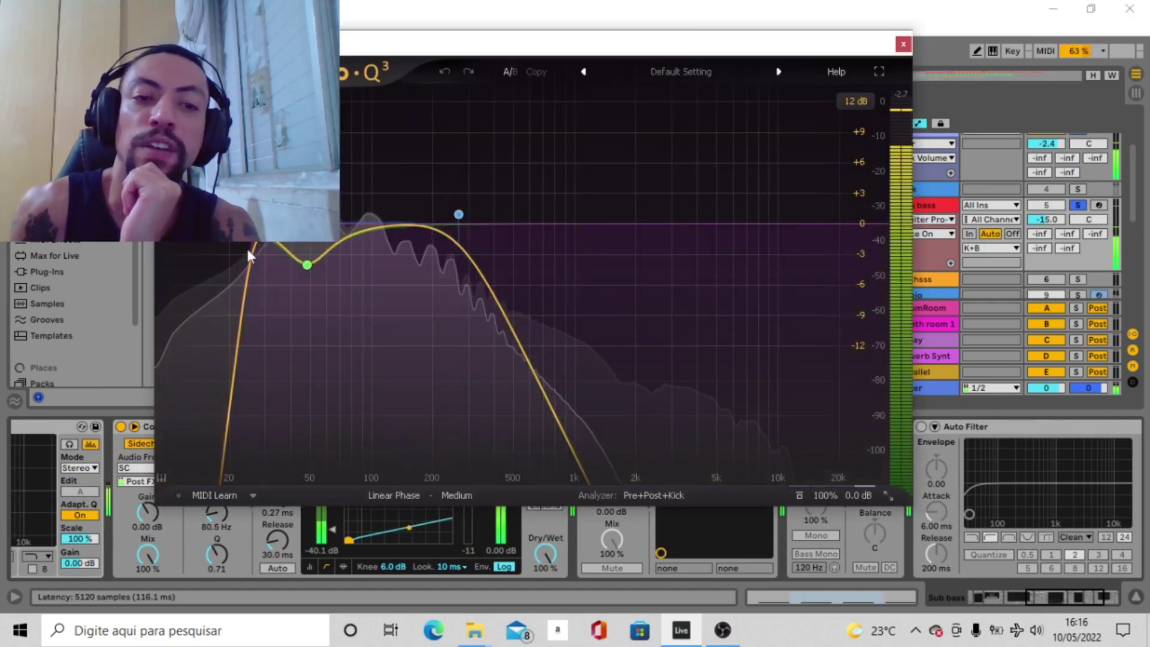
{"action": "left_click", "coordinate": [903, 44]}
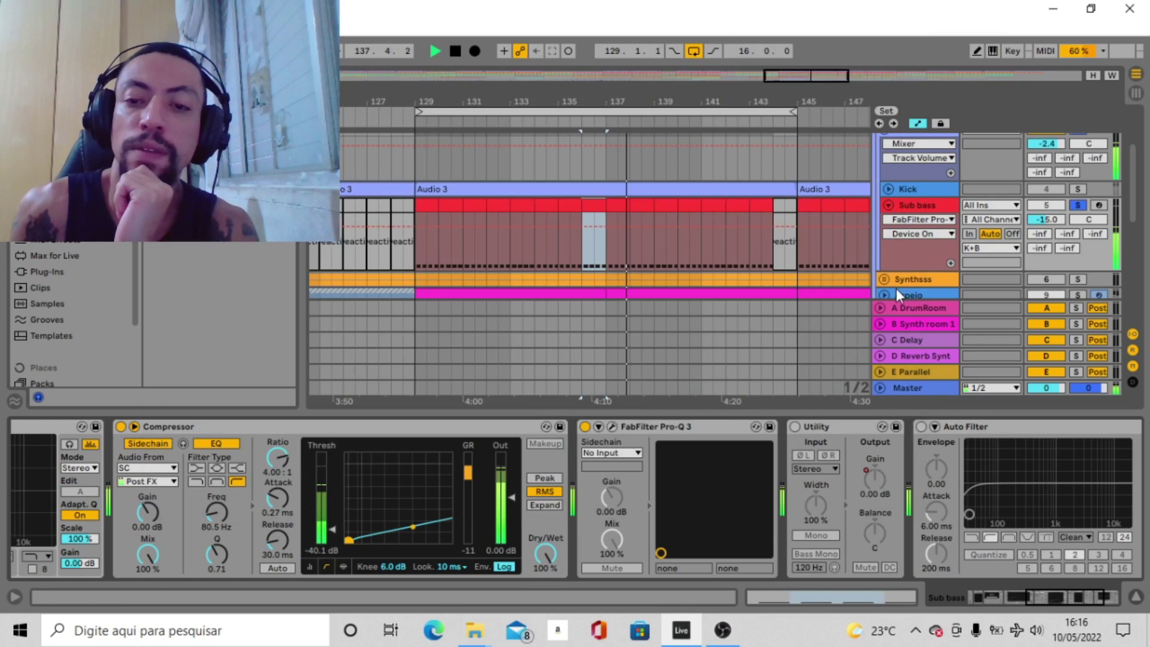
{"action": "left_click", "coordinate": [795, 426]}
{"action": "left_click", "coordinate": [921, 427]}
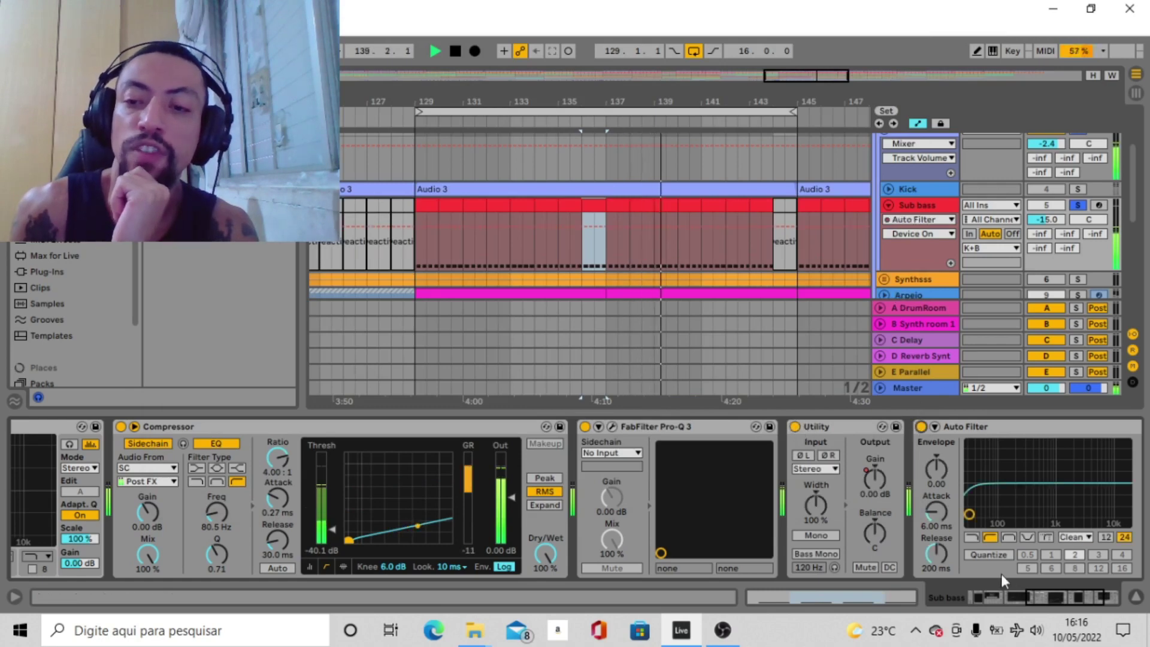
Step: Examine the Auto Filter at the end of the Sub bass chain and the track across the whole arrangement
{"action": "left_click", "coordinate": [1055, 601]}
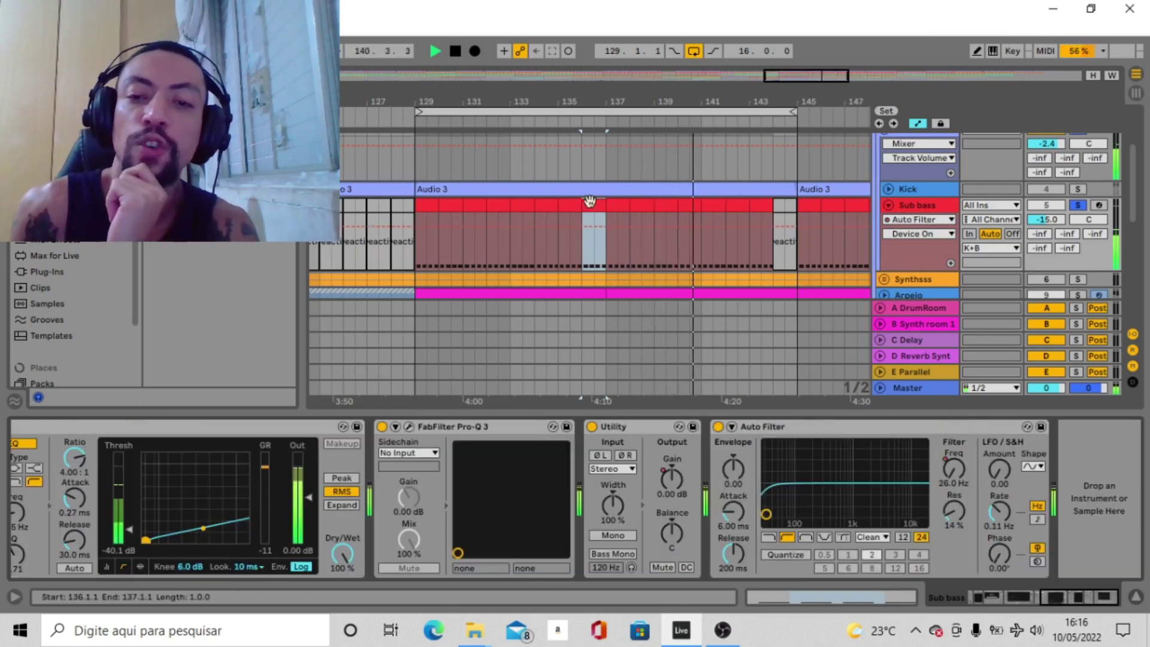
{"action": "key", "text": "w"}
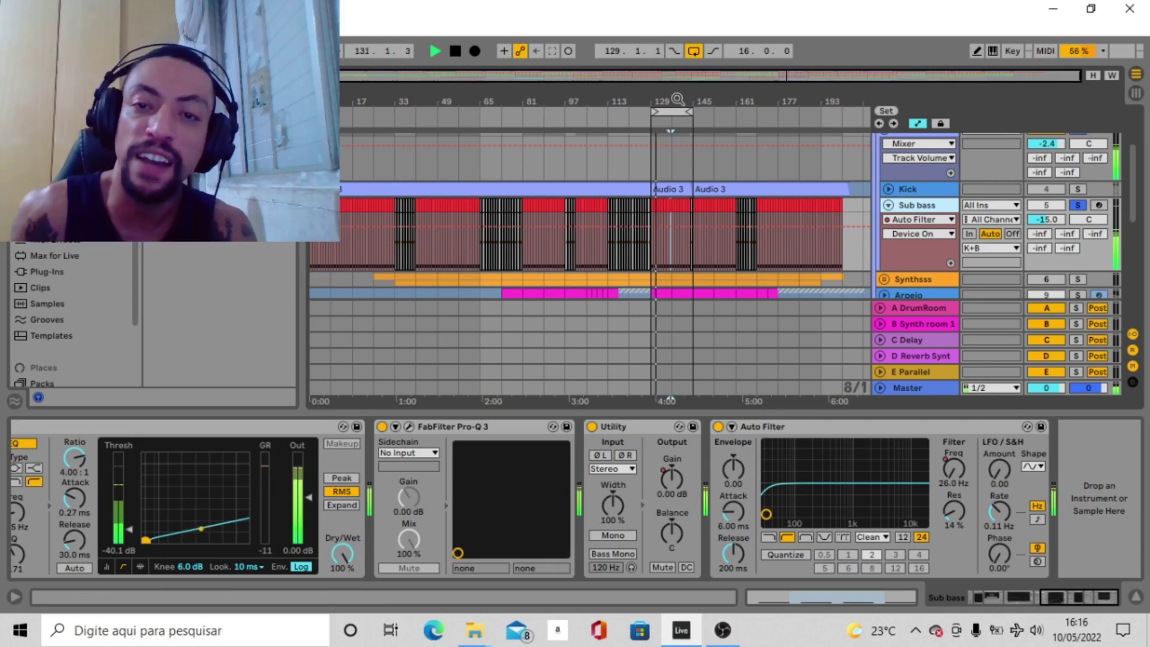
{"action": "left_click_drag", "start_coordinate": [677, 99], "coordinate": [675, 129]}
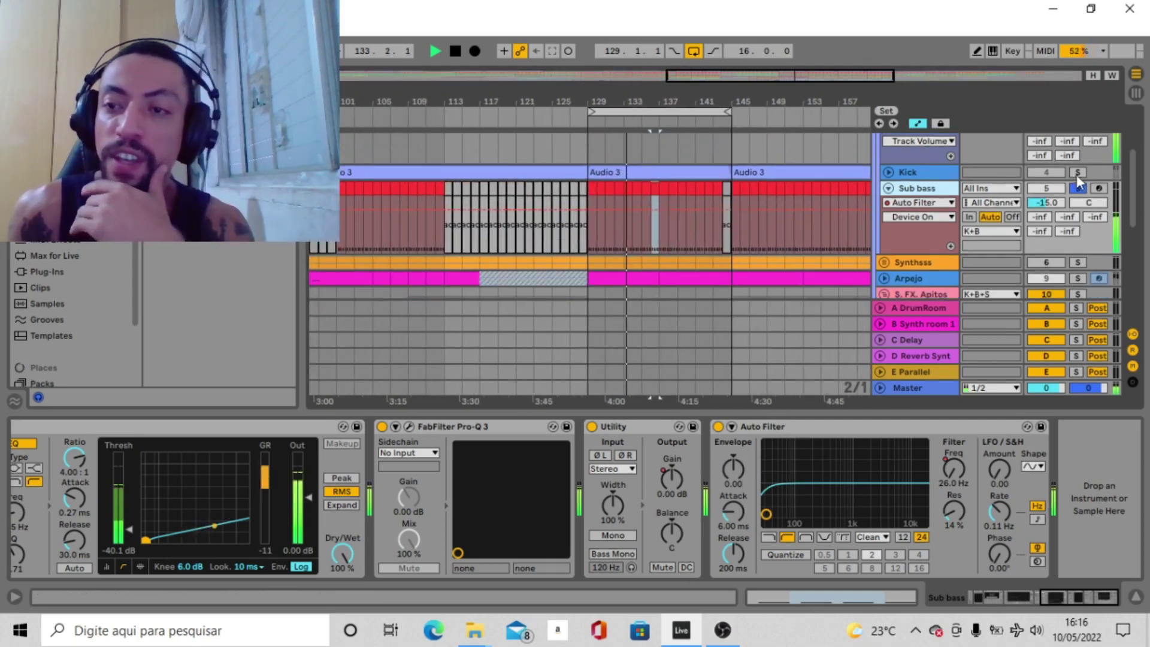
Step: Turn off the Sub bass solo and unmute the Kick so that both tracks play together
{"action": "scroll", "coordinate": [1073, 177], "scroll_direction": "up", "scroll_amount": 3}
{"action": "left_click", "coordinate": [1049, 255]}
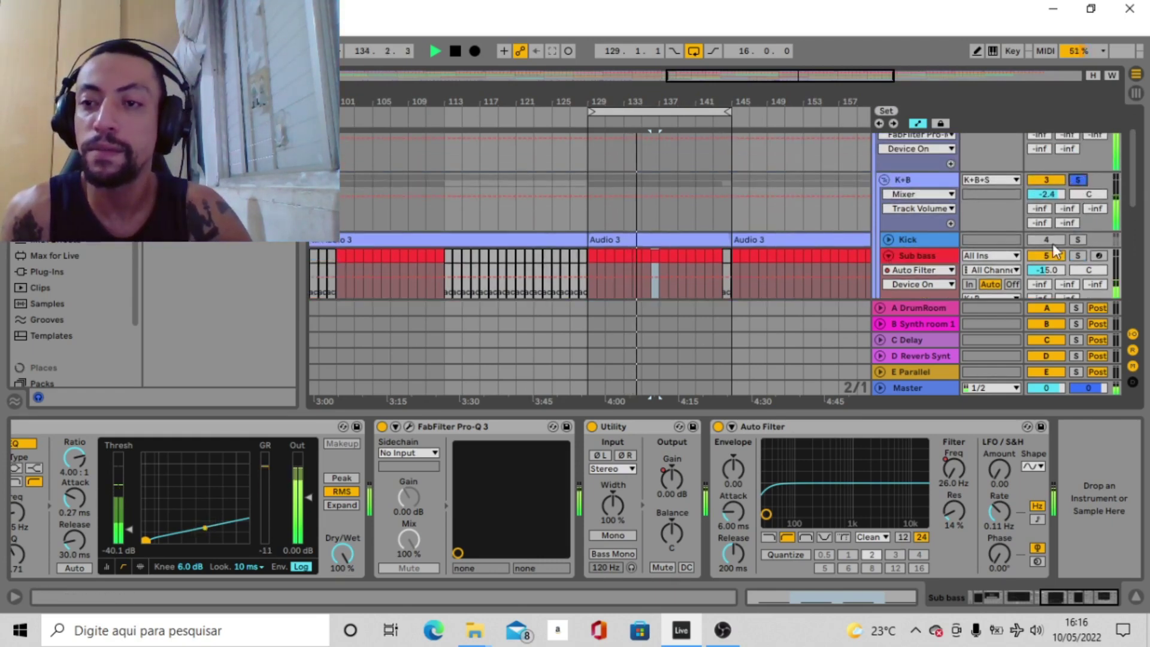
{"action": "left_click", "coordinate": [1045, 241]}
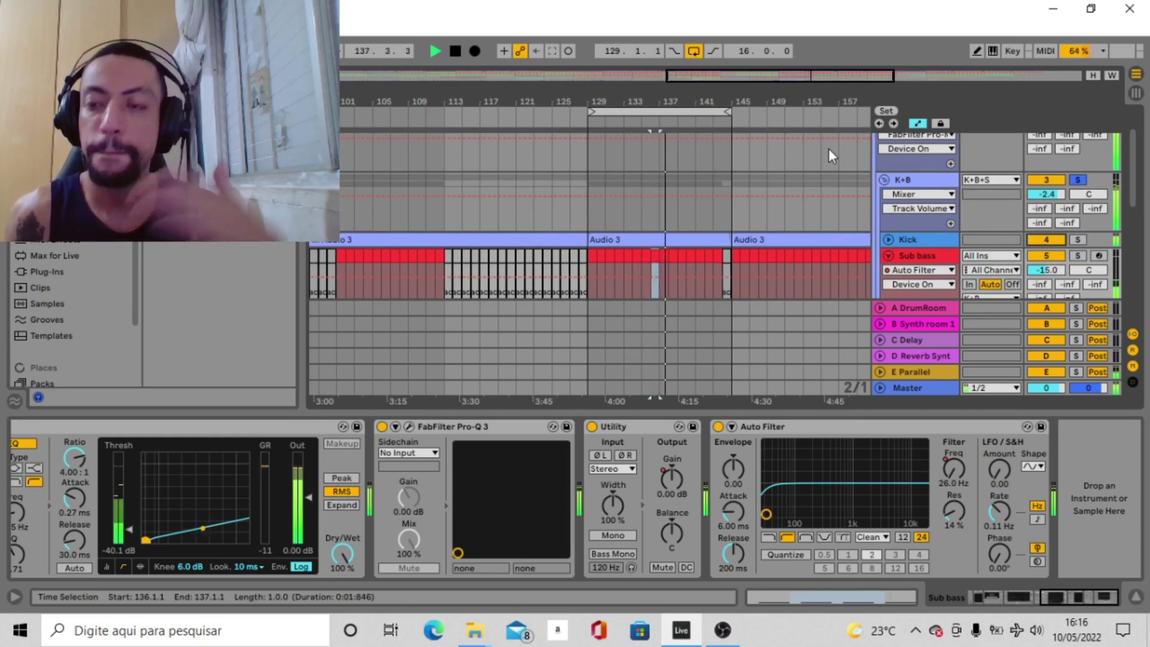
Step: Solo the Synthsss group and unfold it to show the mid bass and Synth basss tracks
{"action": "scroll", "coordinate": [828, 148], "scroll_direction": "down", "scroll_amount": 3}
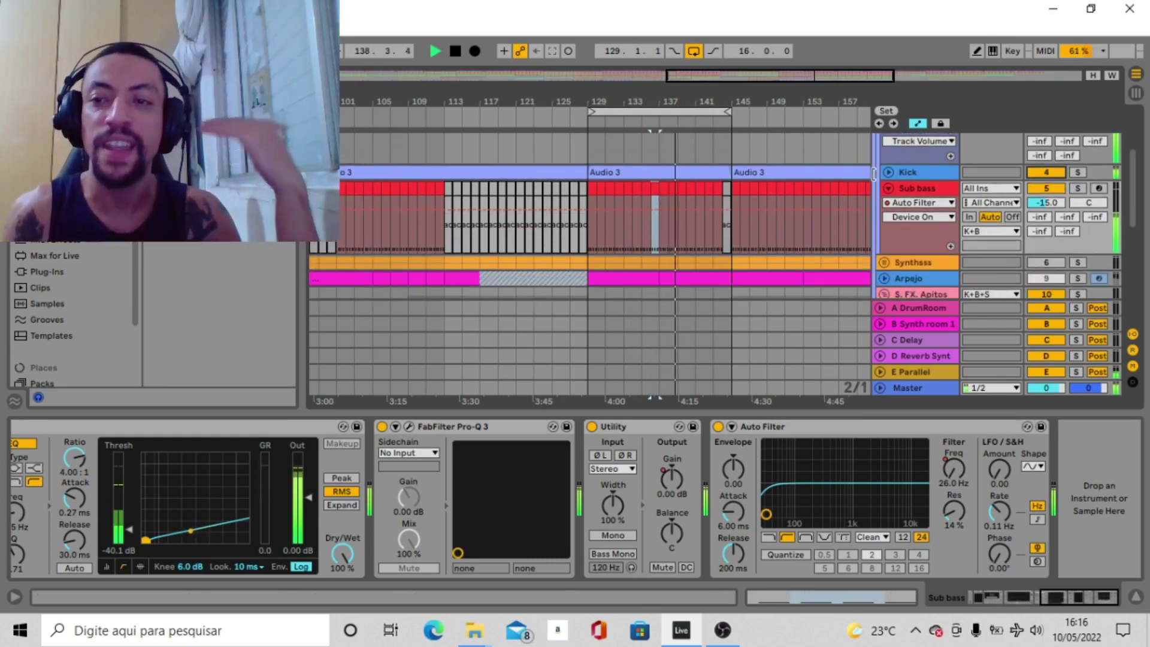
{"action": "scroll", "coordinate": [1065, 238], "scroll_direction": "down", "scroll_amount": 2}
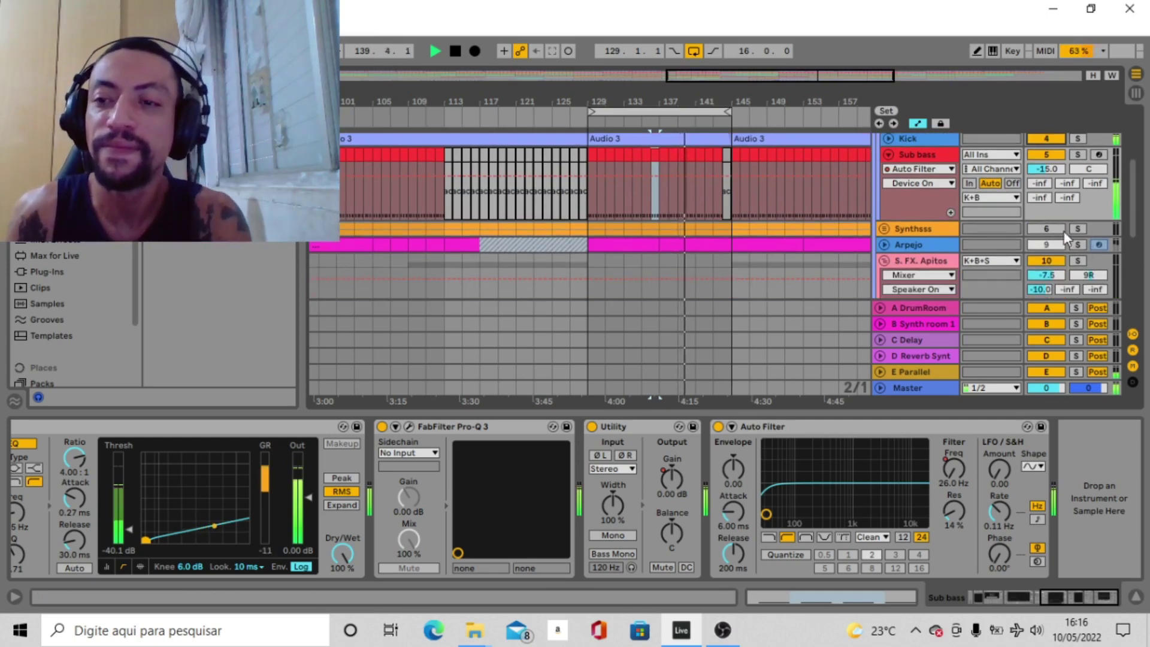
{"action": "left_click", "coordinate": [1081, 229]}
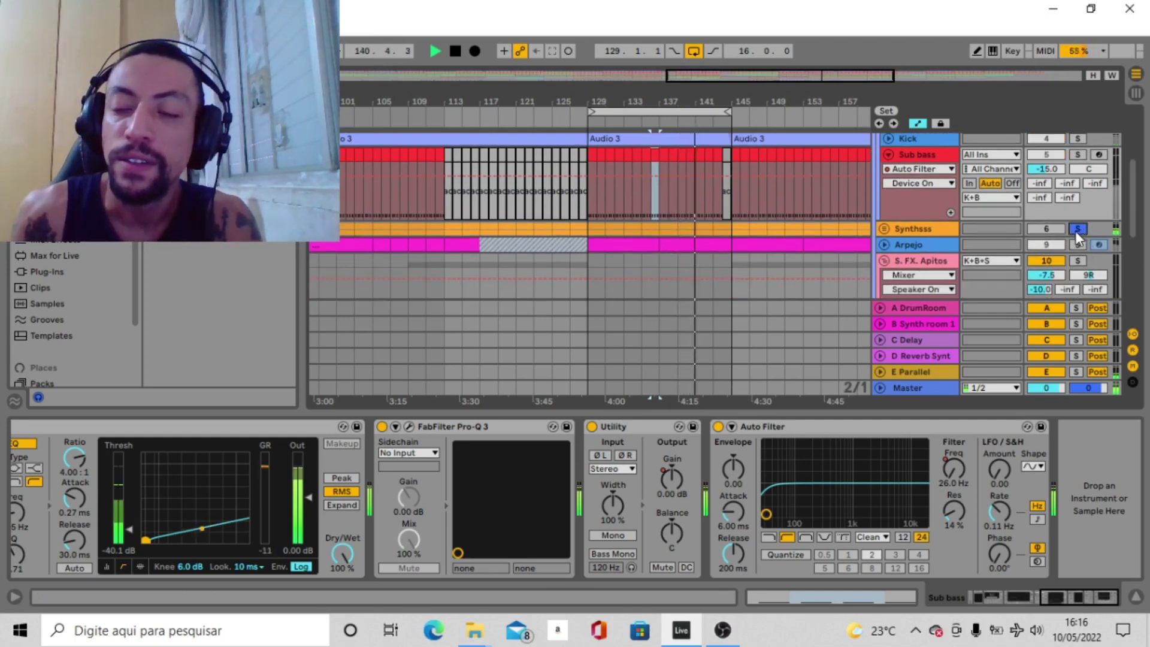
{"action": "left_click", "coordinate": [884, 228]}
{"action": "scroll", "coordinate": [970, 233], "scroll_direction": "down", "scroll_amount": 2}
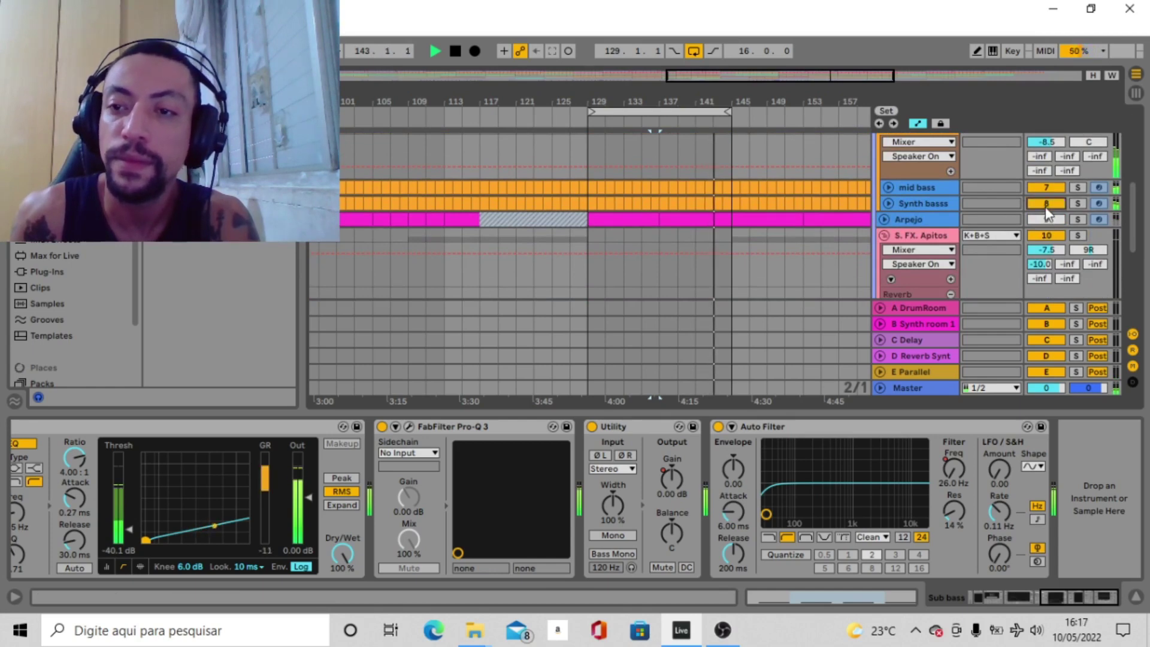
{"action": "scroll", "coordinate": [904, 182], "scroll_direction": "up", "scroll_amount": 1}
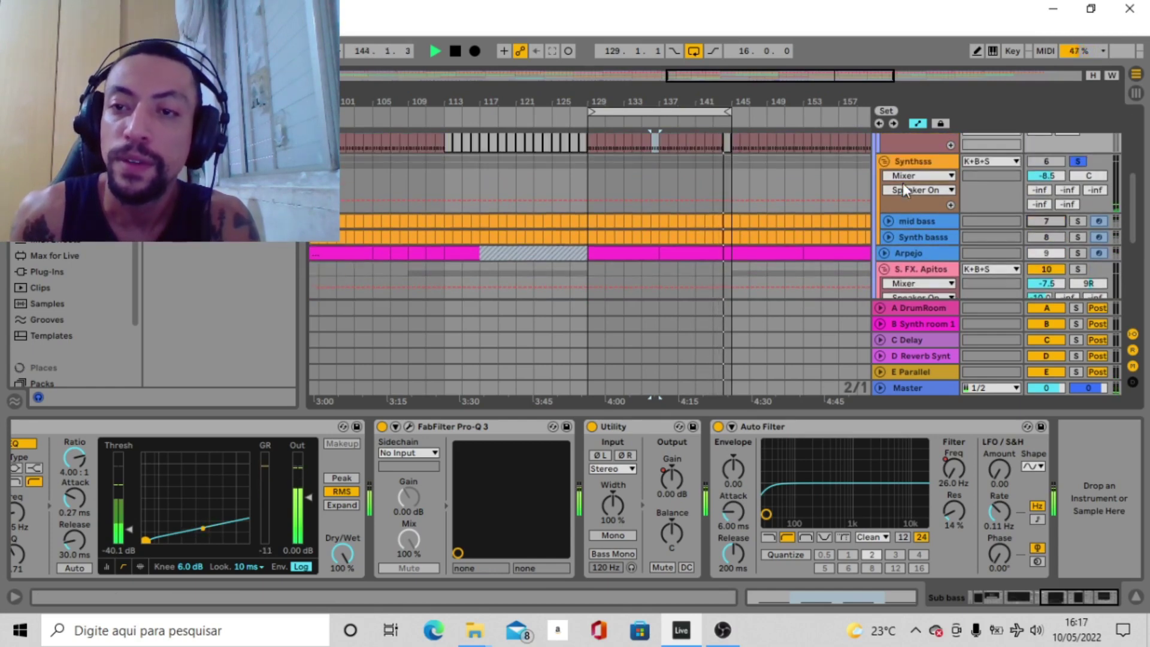
Step: Show the mid bass track's device chain and have mid bass and Synth basss active
{"action": "left_click", "coordinate": [928, 220]}
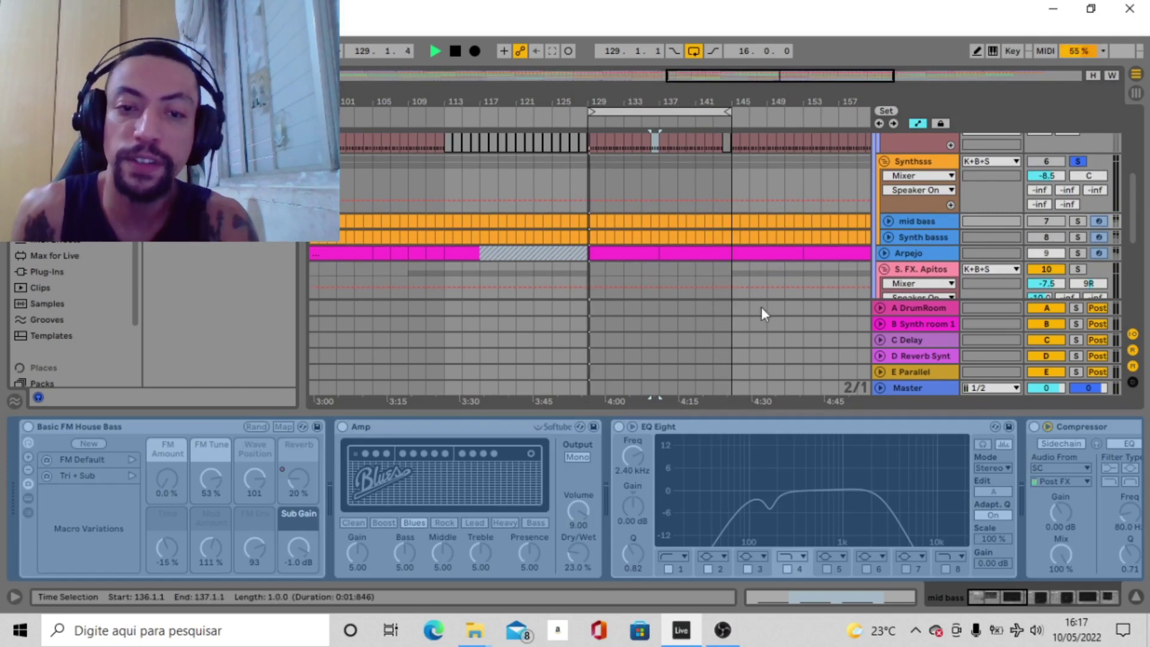
{"action": "right_click", "coordinate": [908, 219]}
{"action": "left_click", "coordinate": [907, 219]}
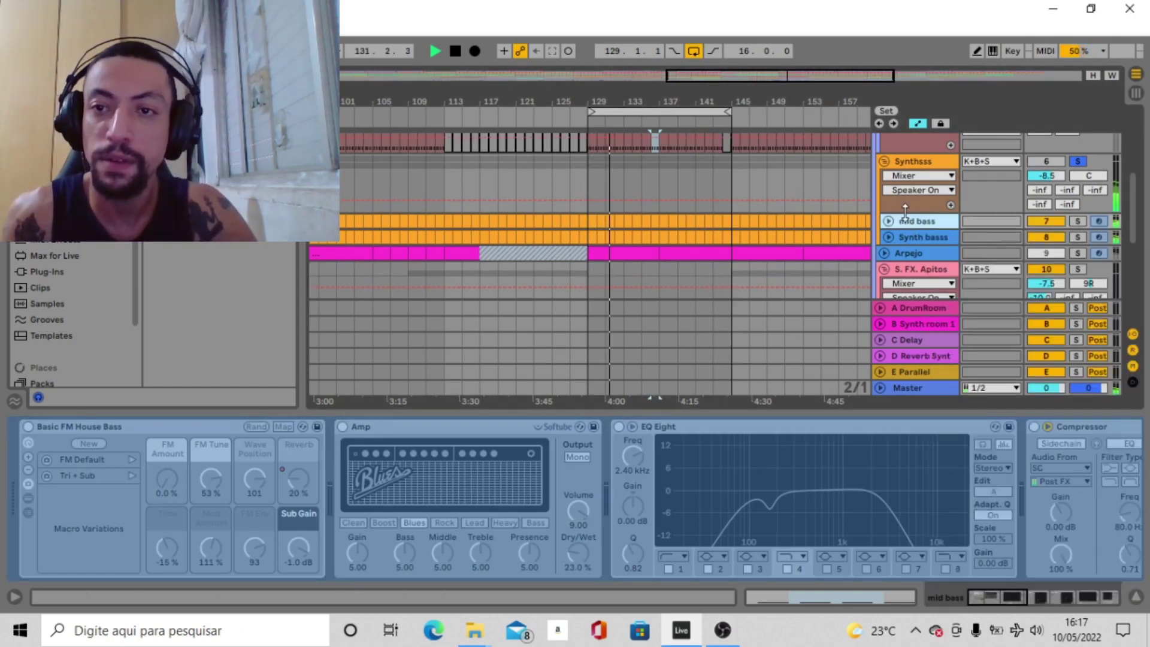
Step: Fold the Sub bass track and freeze it again, with the Synthsss group soloed
{"action": "scroll", "coordinate": [905, 210], "scroll_direction": "up", "scroll_amount": 3}
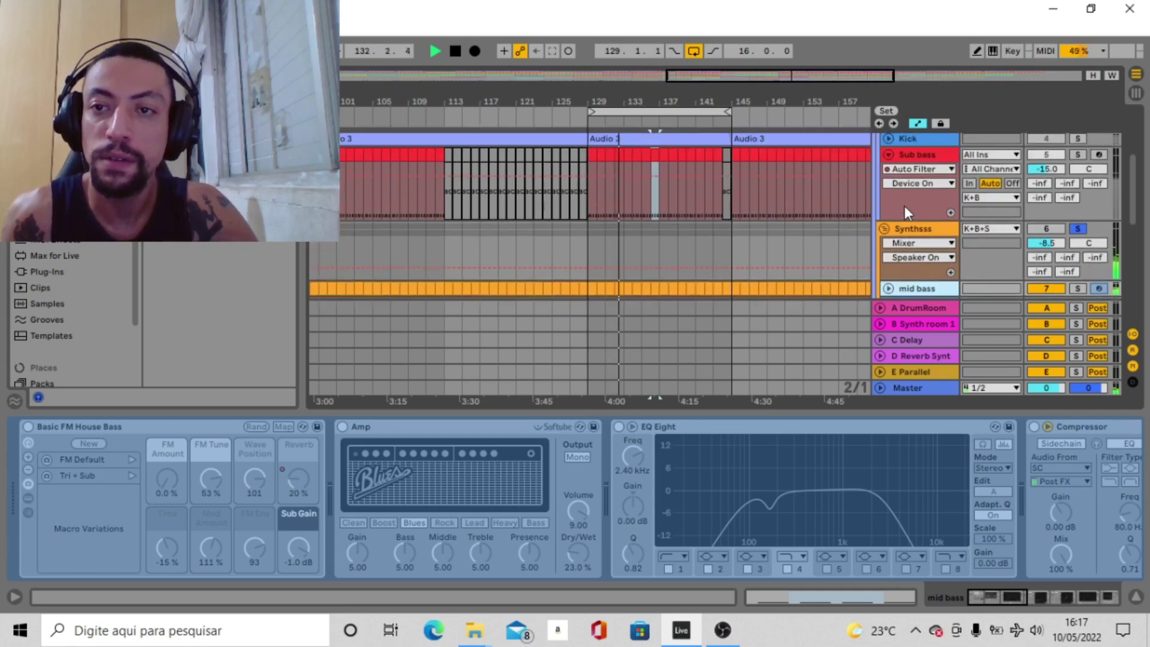
{"action": "left_click", "coordinate": [887, 154]}
{"action": "left_click", "coordinate": [1077, 174]}
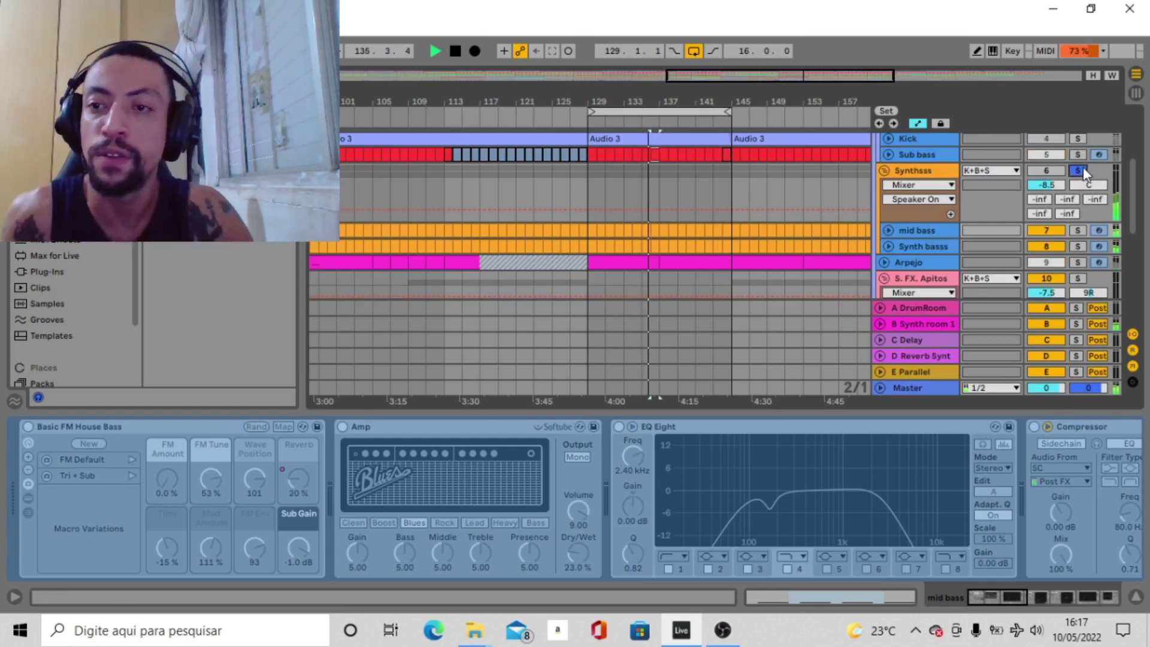
Step: Unfreeze the mid bass track inside the Synthsss group so its devices become editable
{"action": "scroll", "coordinate": [929, 211], "scroll_direction": "down", "scroll_amount": 2}
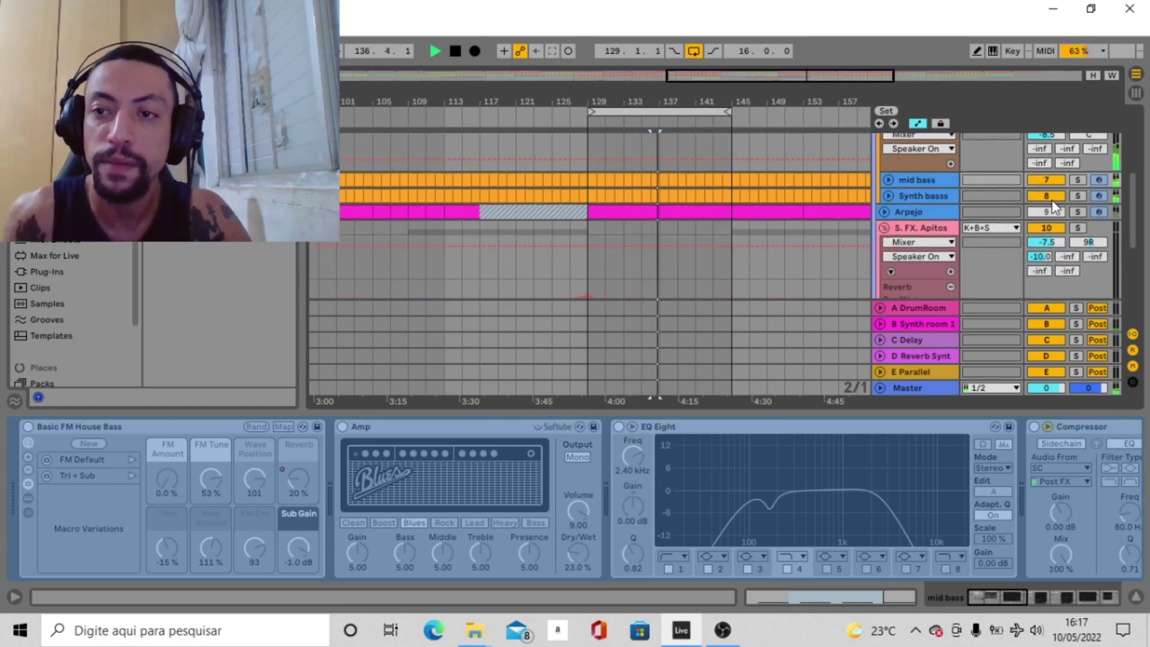
{"action": "right_click", "coordinate": [915, 179]}
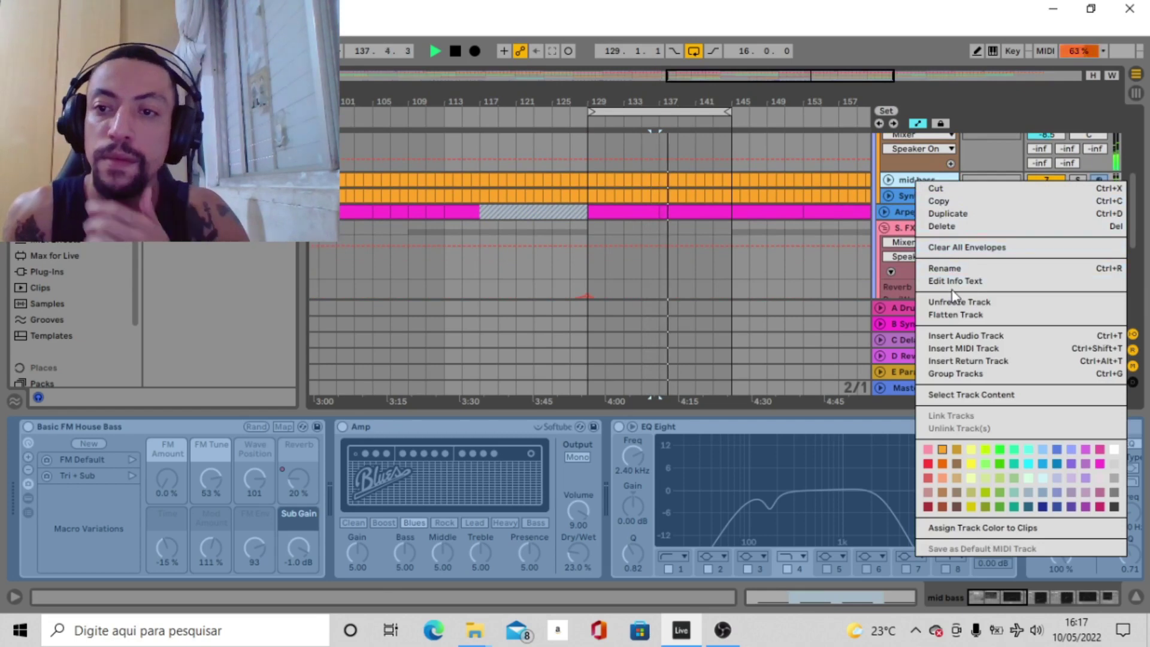
{"action": "left_click", "coordinate": [952, 312]}
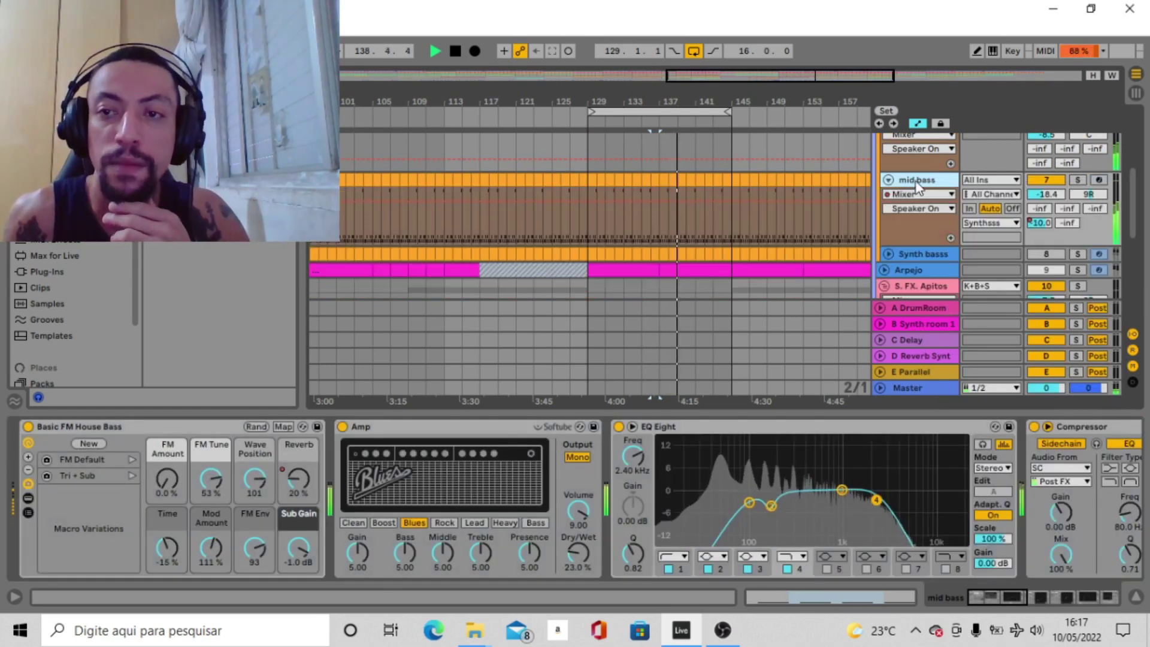
Step: Bypass all mid bass effects together, from Amp through Auto Filter, leaving only the Basic FM House Bass instrument on
{"action": "left_click", "coordinate": [355, 469]}
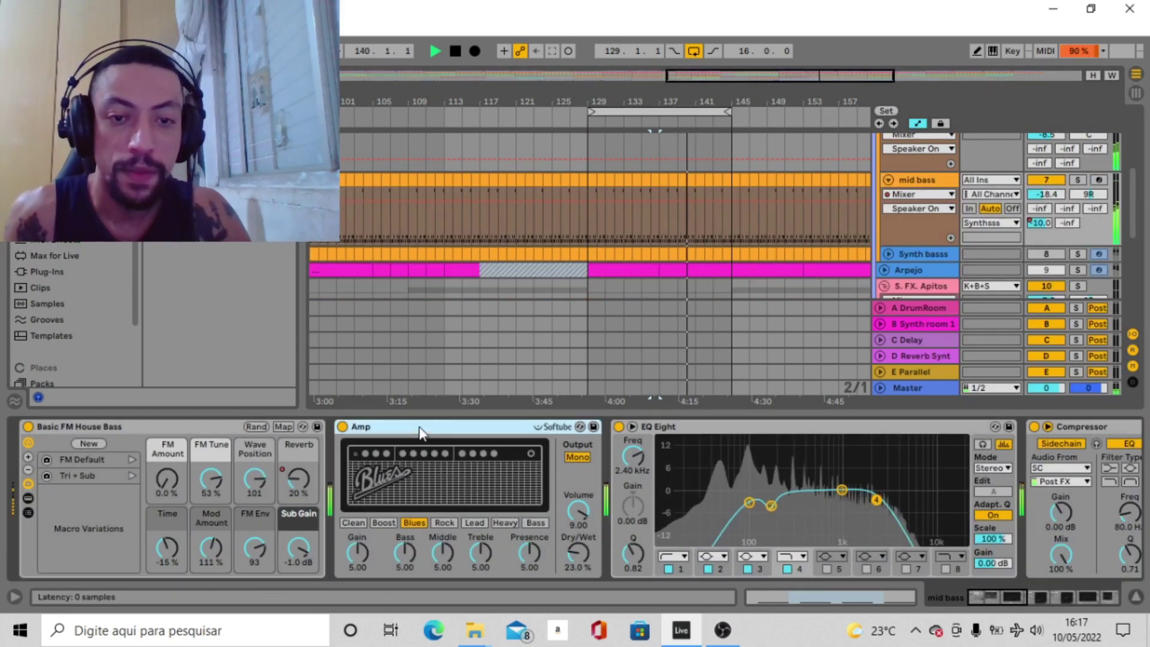
{"action": "left_click", "coordinate": [1101, 597]}
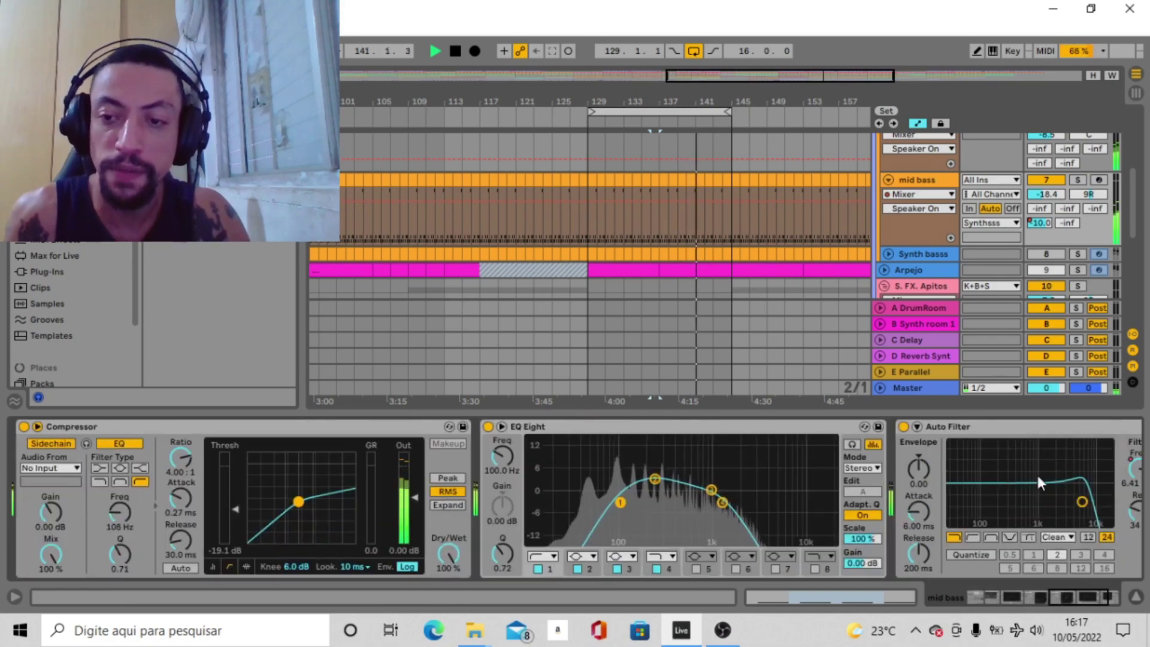
{"action": "left_click", "coordinate": [1003, 429], "text": "shift"}
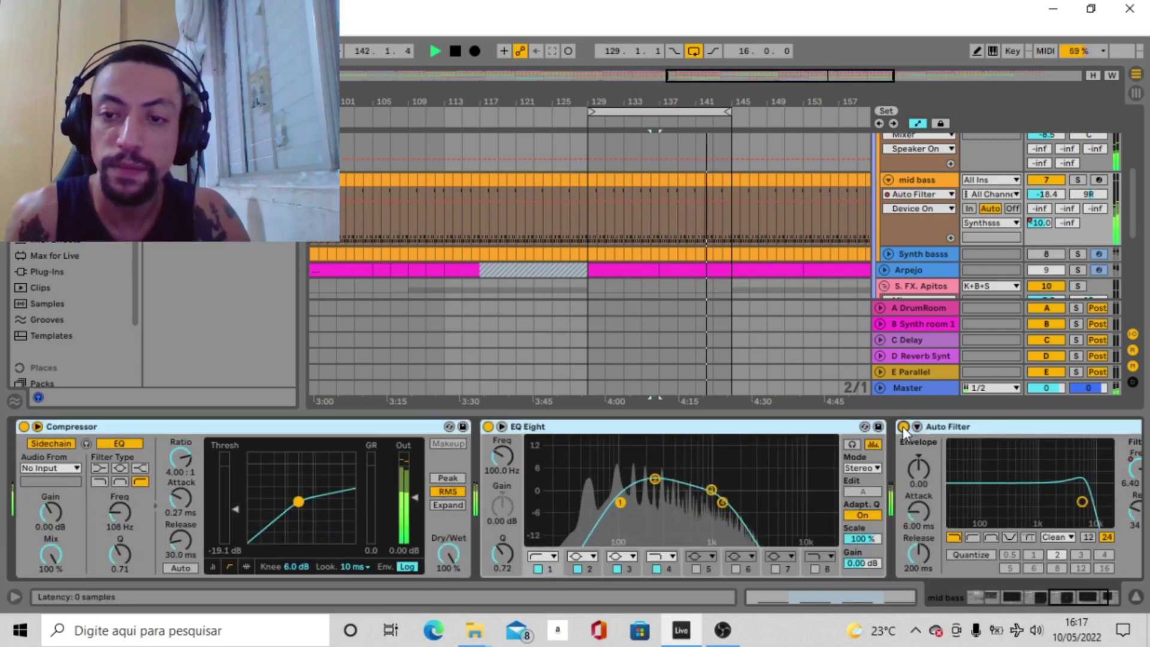
{"action": "left_click", "coordinate": [903, 427]}
{"action": "left_click", "coordinate": [1038, 599]}
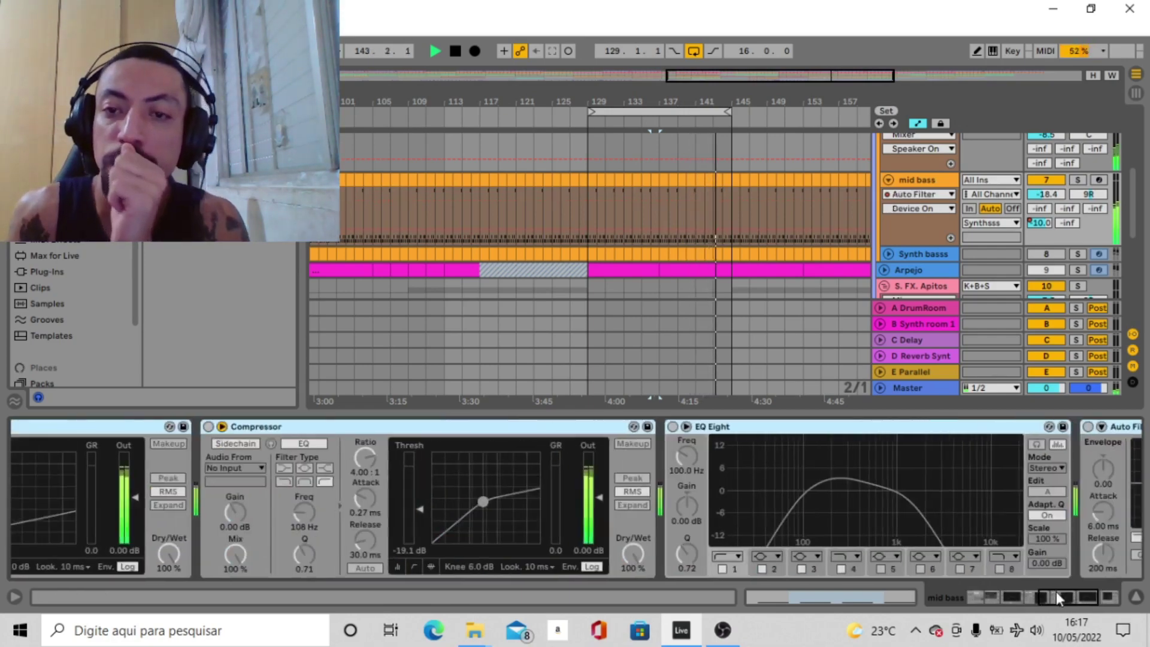
Step: Examine the MIDI notes of the mid bass clip at bar 132, and return to the track's device chain
{"action": "key", "text": "plus"}
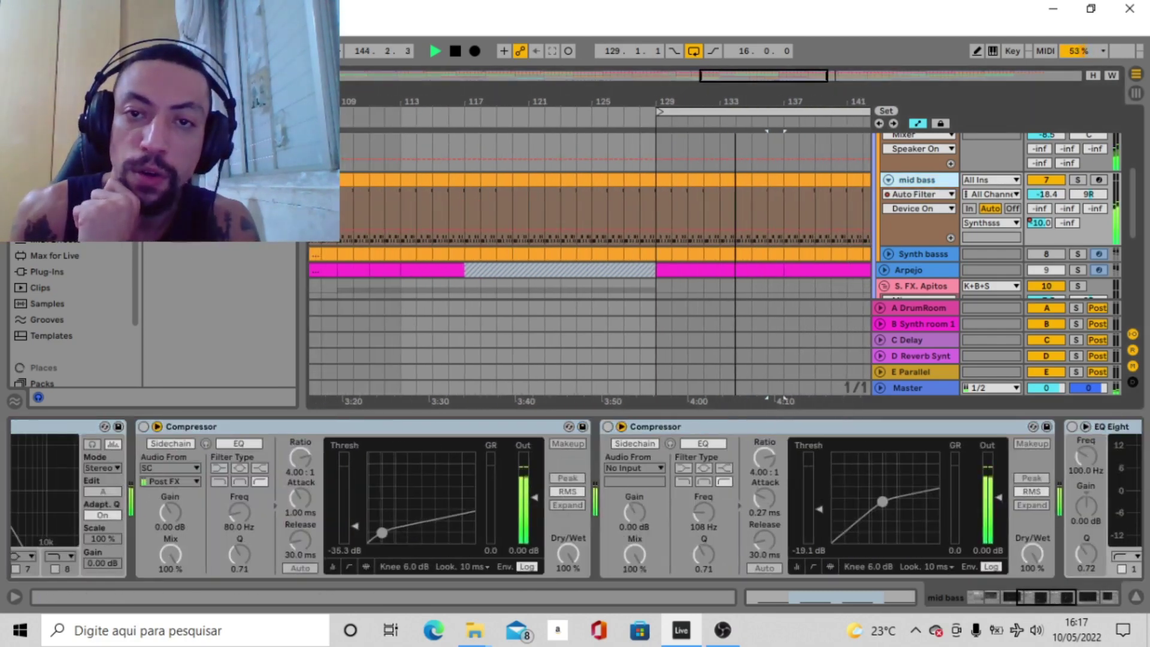
{"action": "double_click", "coordinate": [715, 180]}
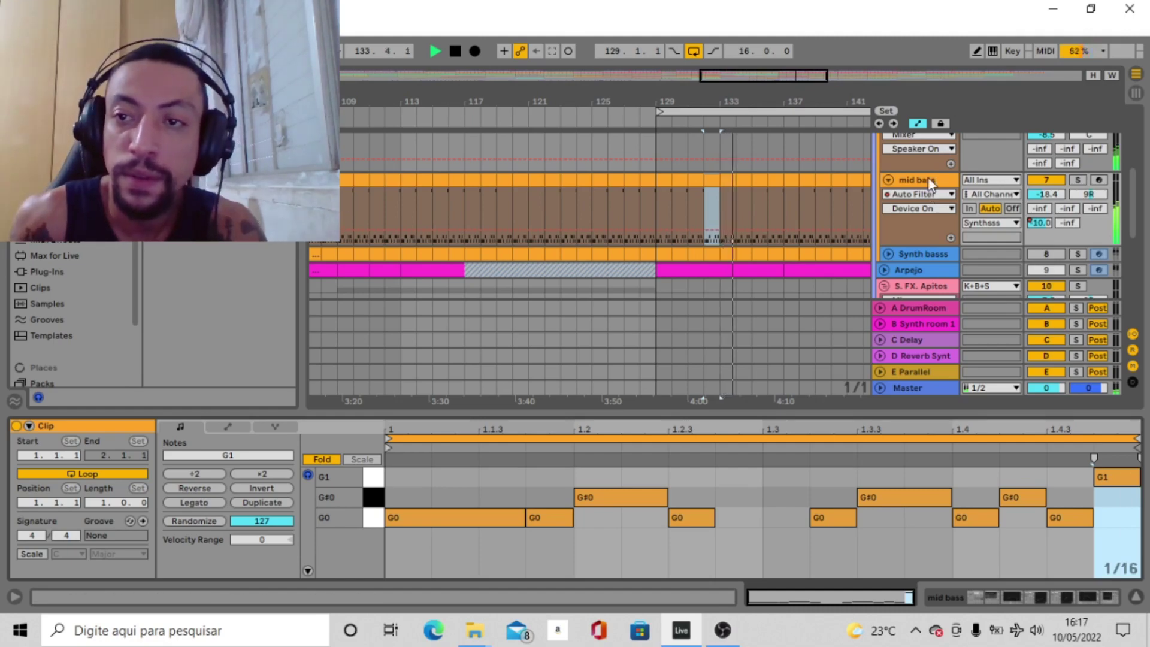
{"action": "left_click", "coordinate": [897, 202]}
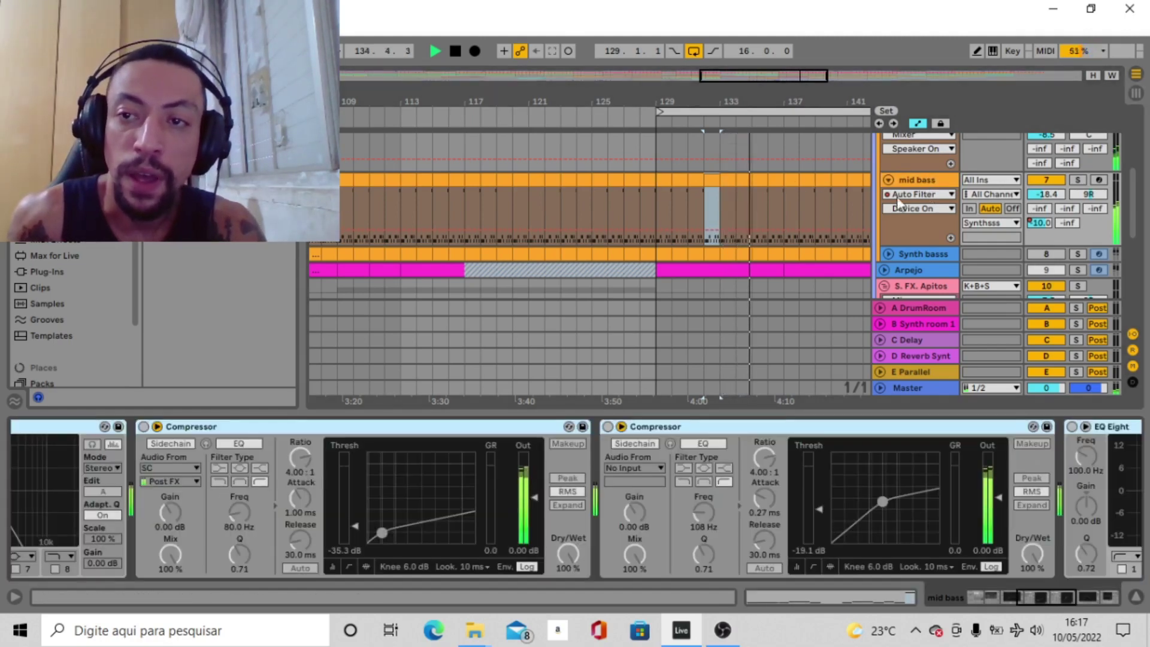
Step: Re-enable the mid bass Amp, the first EQ Eight and the sidechain Compressor one after another while listening
{"action": "left_click_drag", "start_coordinate": [1060, 591], "coordinate": [999, 611]}
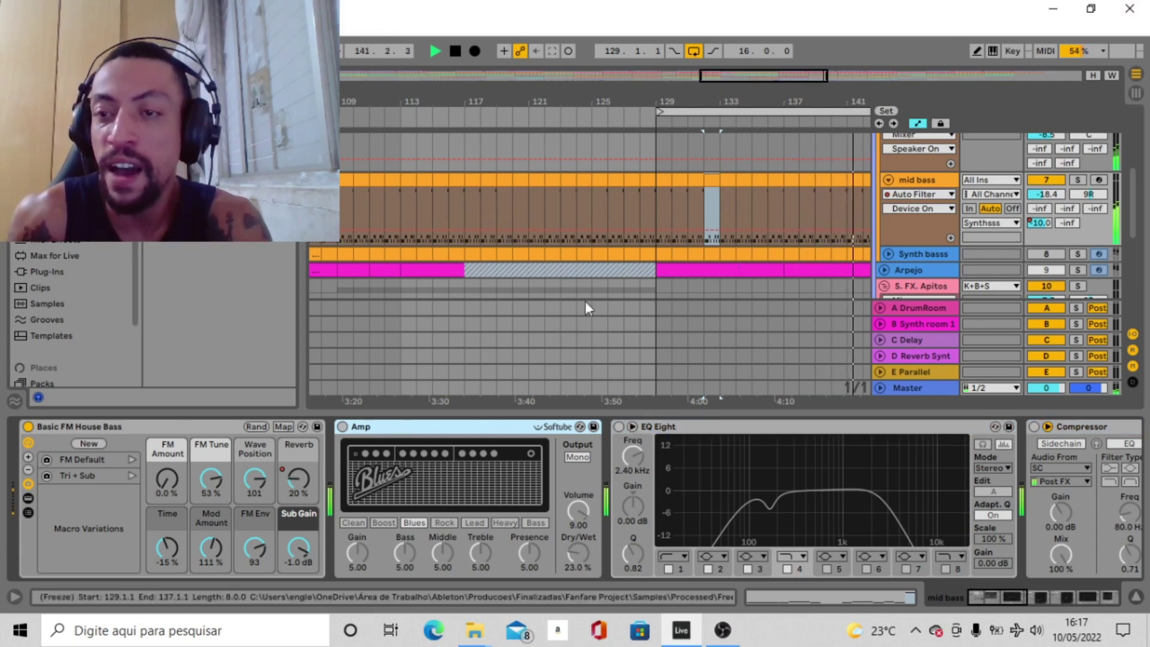
{"action": "left_click", "coordinate": [342, 428]}
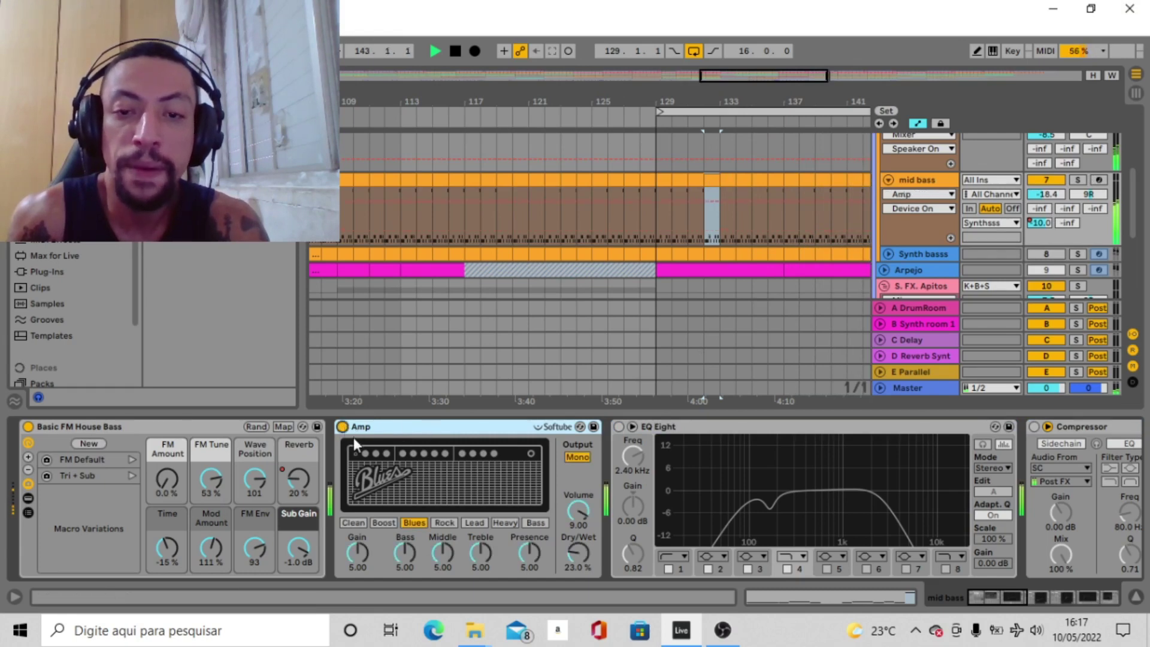
{"action": "left_click", "coordinate": [619, 427]}
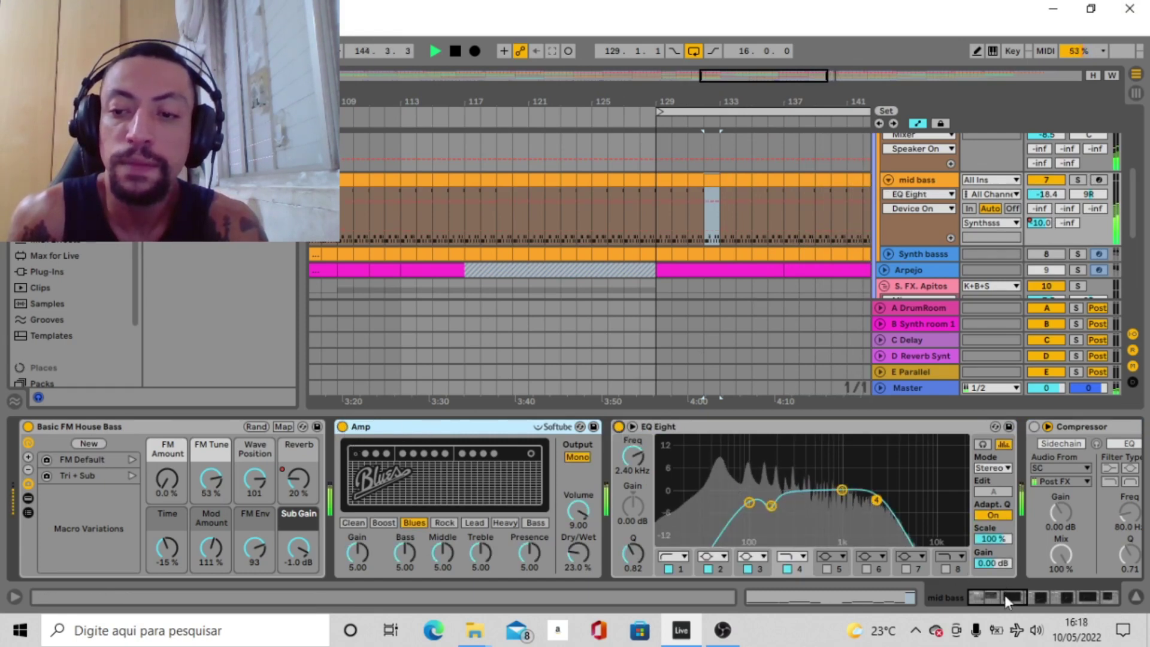
{"action": "left_click_drag", "start_coordinate": [1005, 595], "coordinate": [1032, 597]}
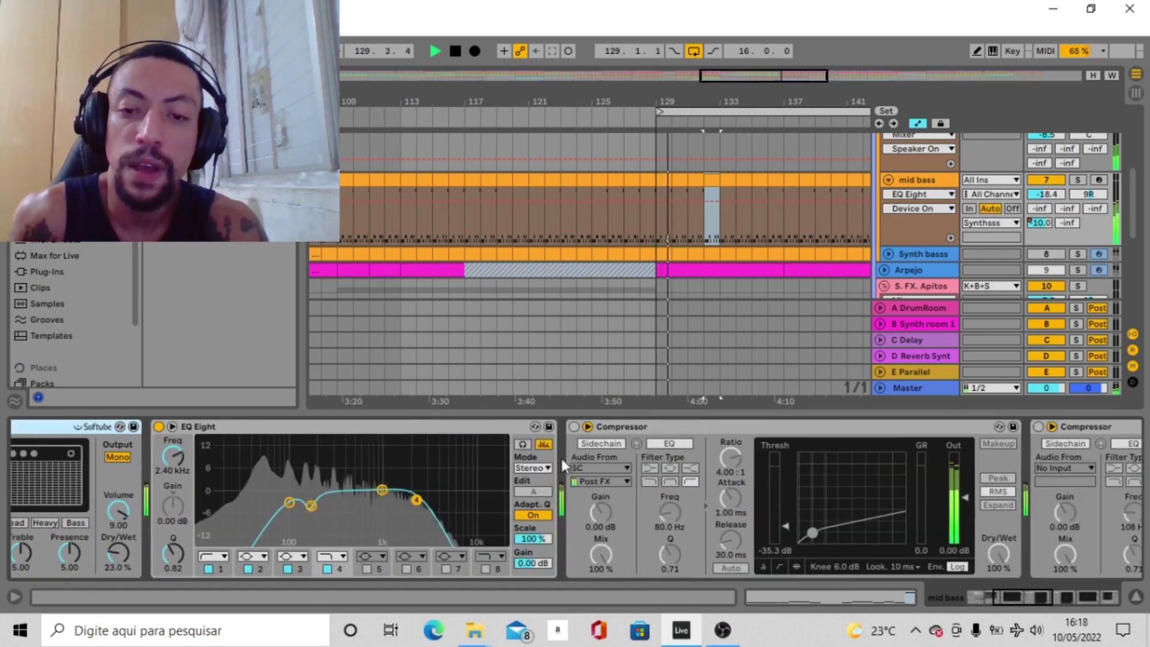
{"action": "left_click", "coordinate": [574, 426]}
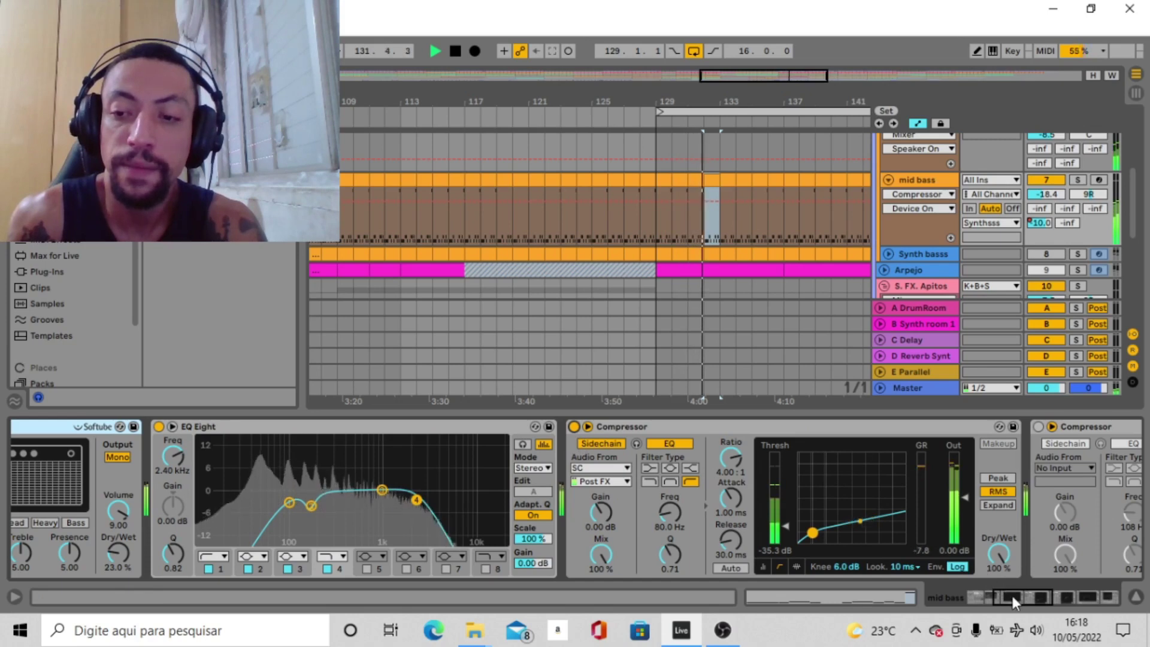
Step: Re-enable the second EQ Eight and the Auto Filter at the end of the mid bass chain
{"action": "left_click_drag", "start_coordinate": [1012, 596], "coordinate": [1062, 594]}
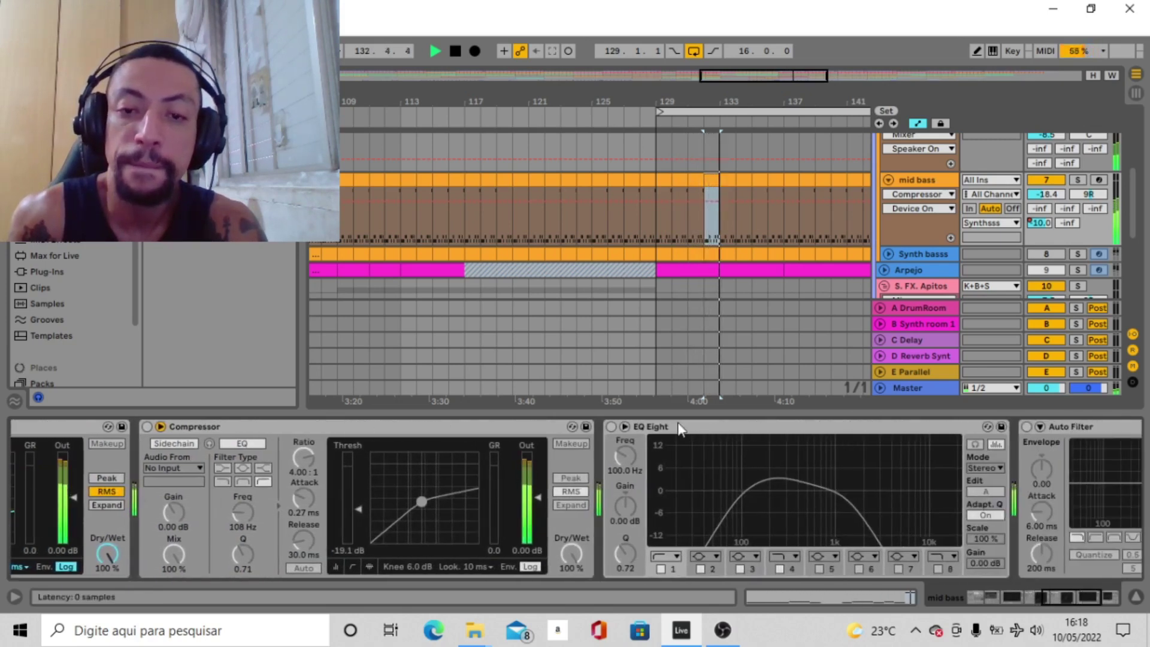
{"action": "left_click", "coordinate": [615, 425]}
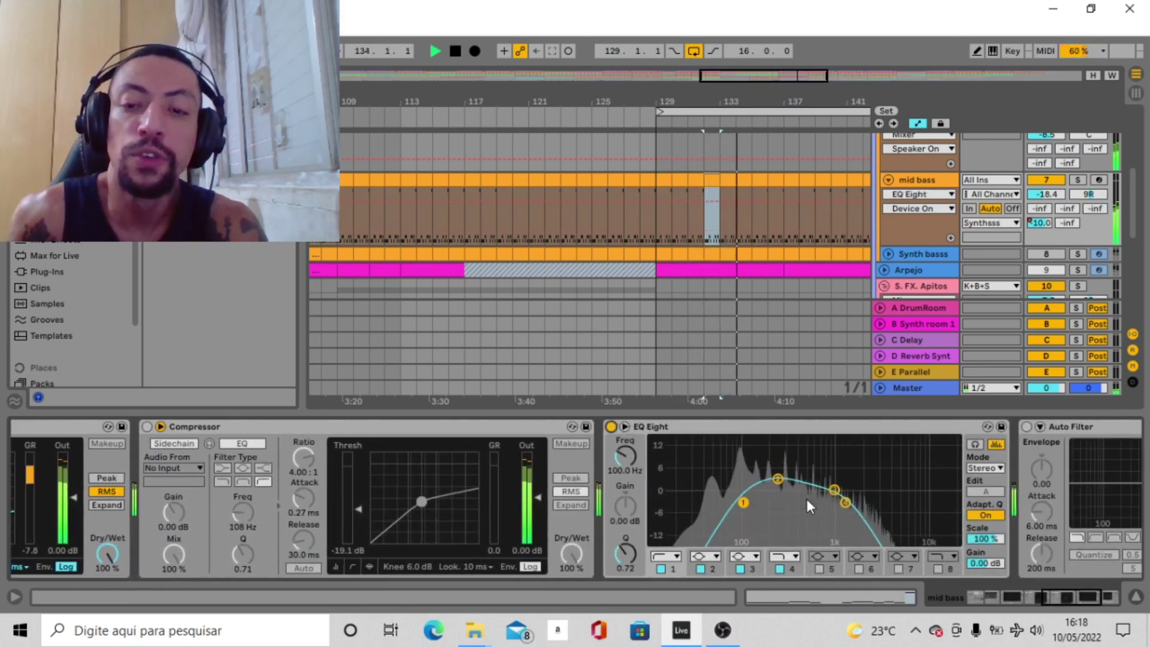
{"action": "left_click_drag", "start_coordinate": [1046, 597], "coordinate": [1073, 598]}
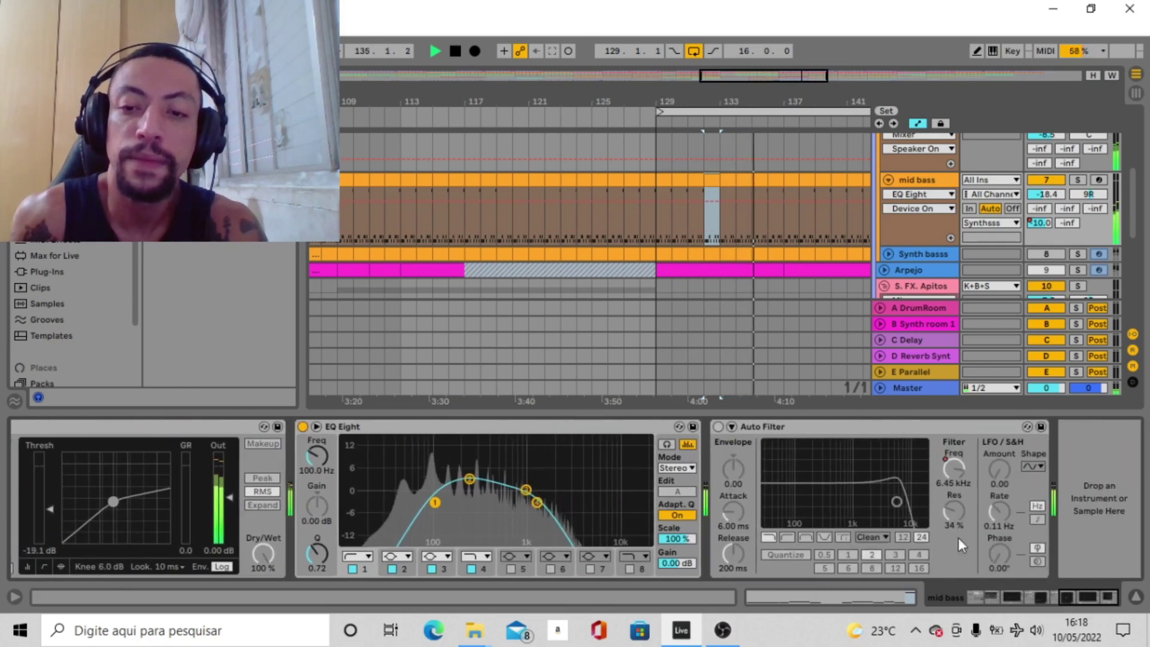
{"action": "left_click", "coordinate": [717, 426]}
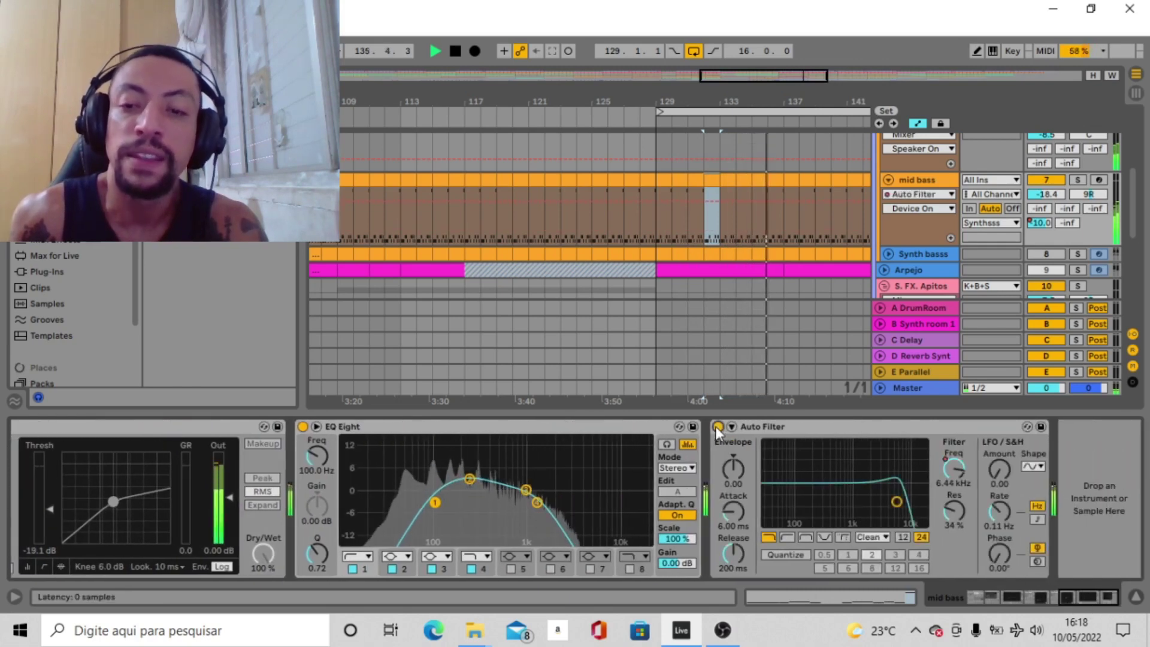
Step: Show the Auto Filter frequency automation on the mid bass track across the whole arrangement
{"action": "right_click", "coordinate": [957, 472]}
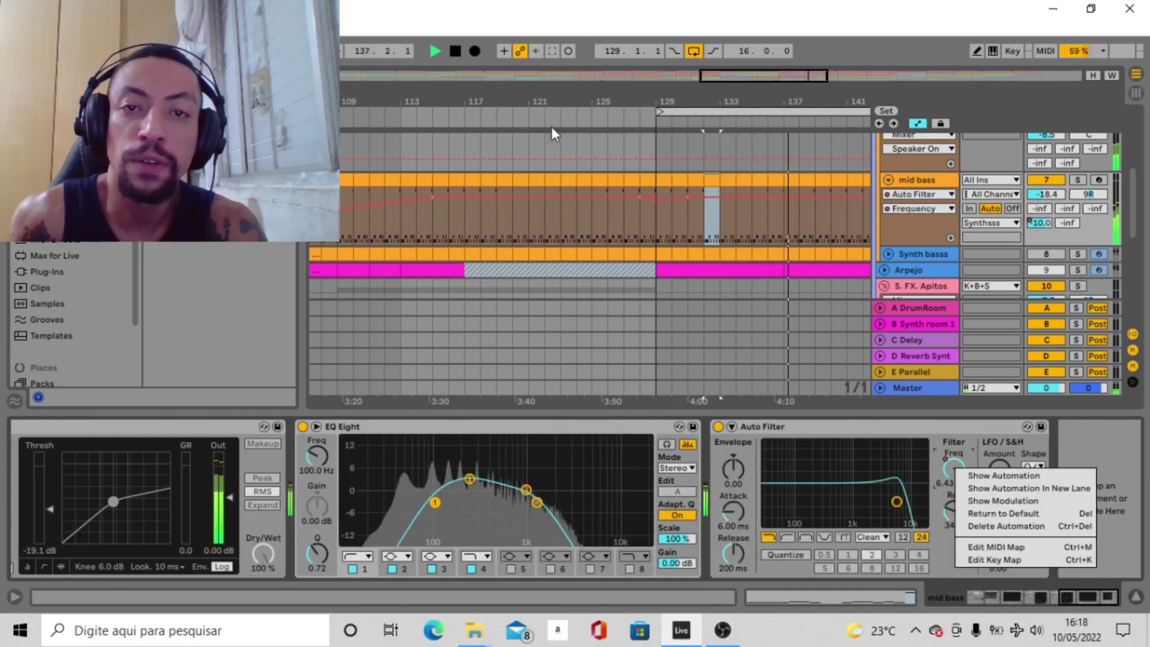
{"action": "left_click", "coordinate": [717, 106]}
{"action": "key", "text": "minus"}
{"action": "key", "text": "minus"}
{"action": "key", "text": "minus"}
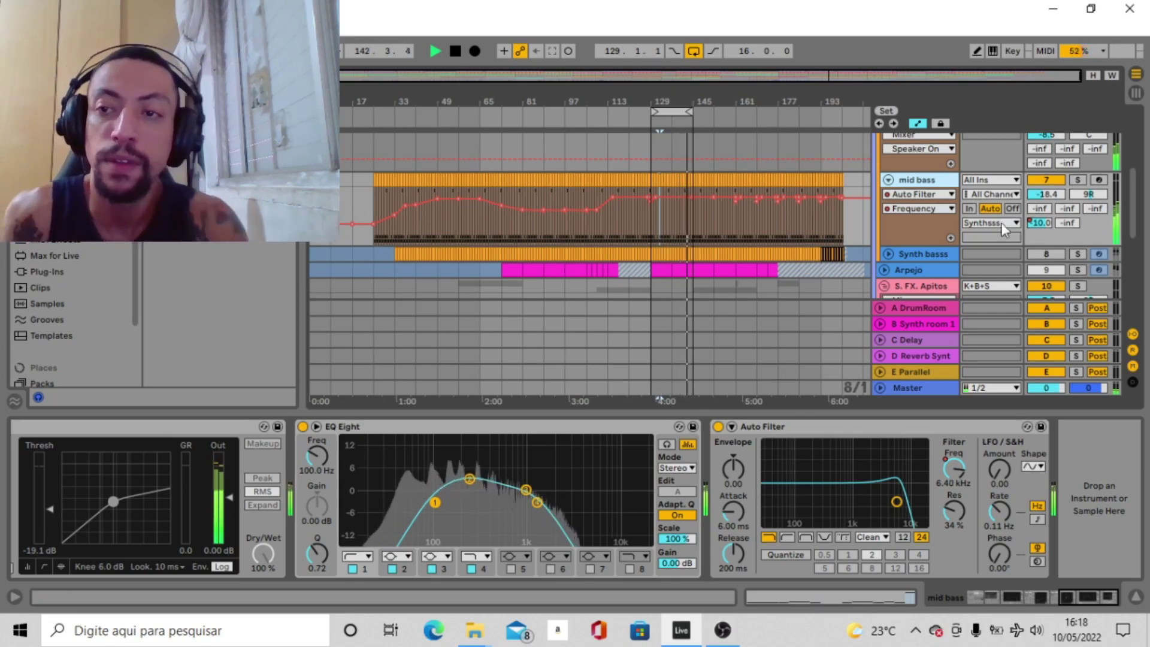
Step: Freeze the mid bass track again and switch playback from it to the Synth basss track
{"action": "scroll", "coordinate": [925, 188], "scroll_direction": "up", "scroll_amount": 1}
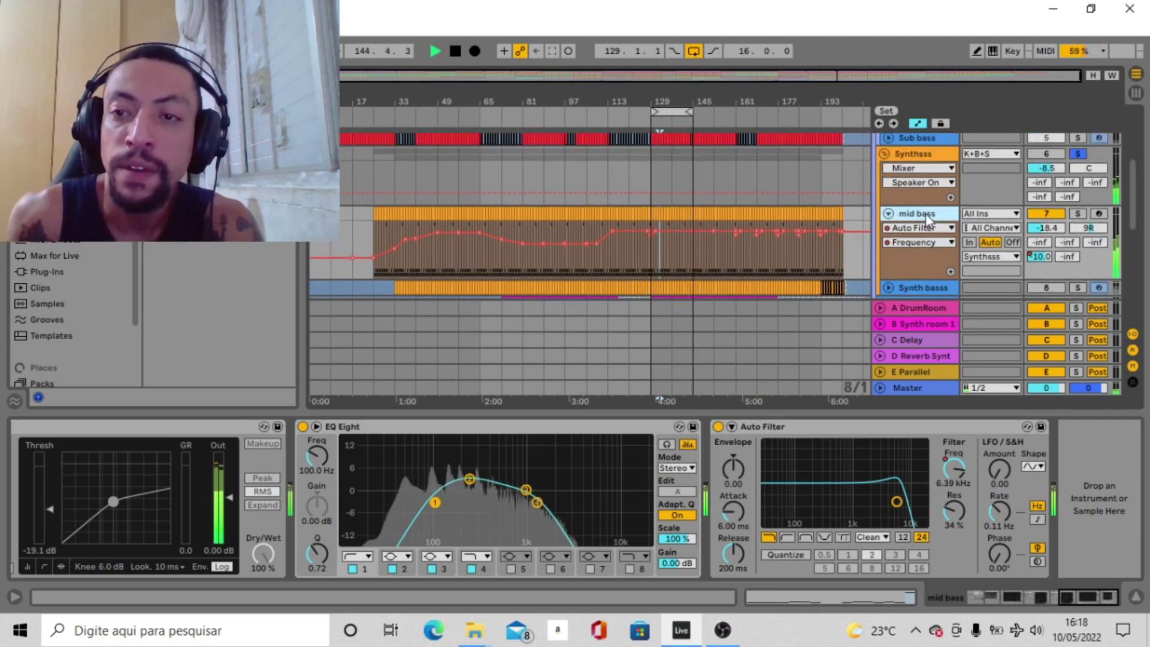
{"action": "scroll", "coordinate": [928, 215], "scroll_direction": "down", "scroll_amount": 2}
{"action": "scroll", "coordinate": [983, 244], "scroll_direction": "down", "scroll_amount": 1}
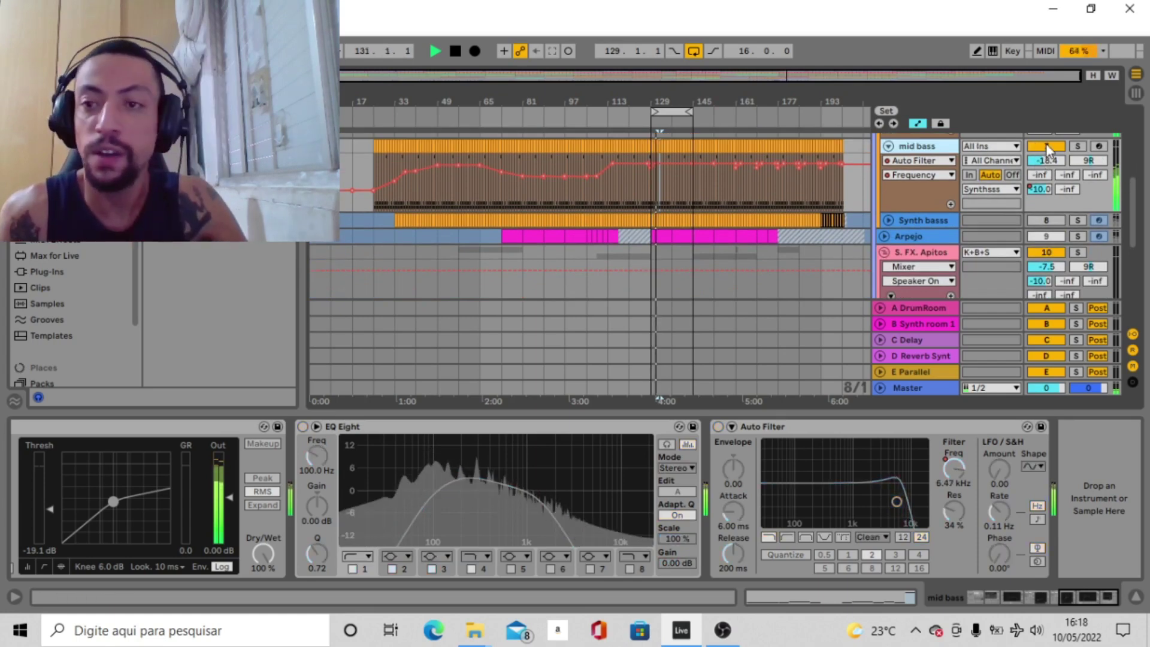
{"action": "left_click", "coordinate": [1047, 148]}
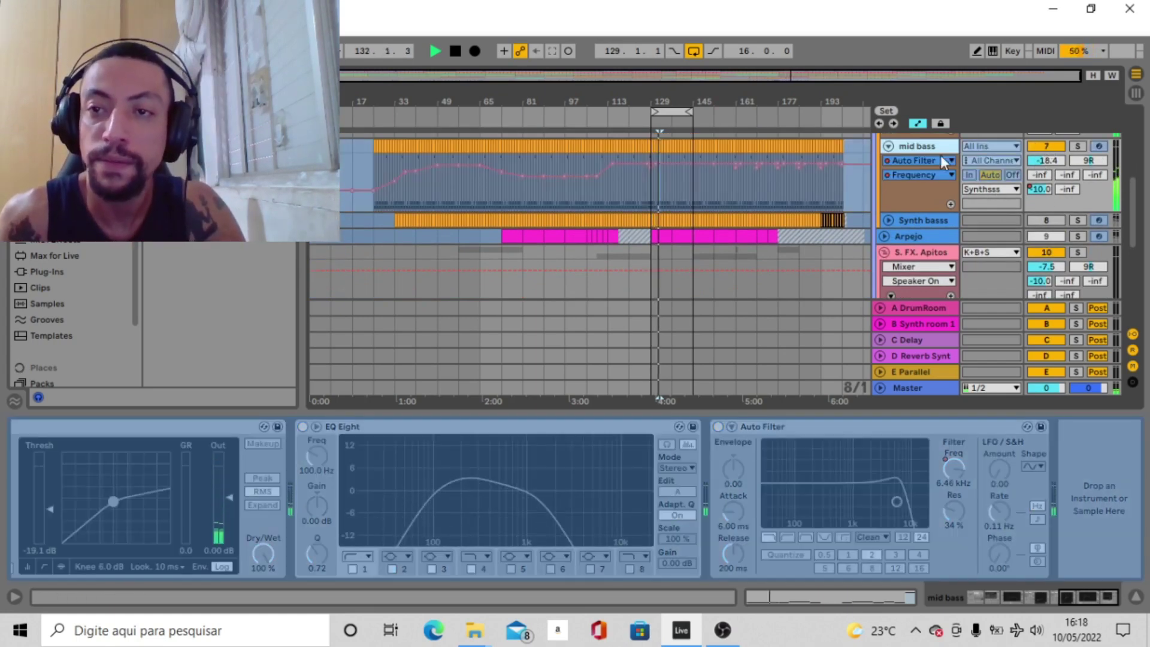
{"action": "left_click", "coordinate": [1047, 146]}
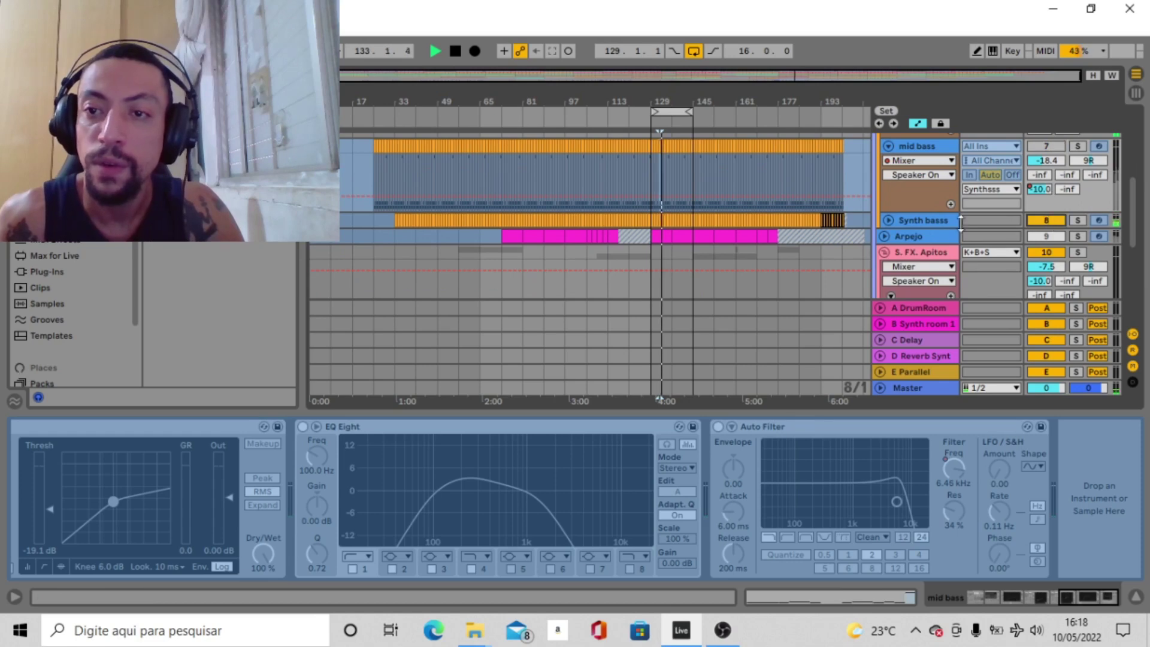
Step: Unfold the Synth basss track, show its device chain and unfreeze it
{"action": "left_click", "coordinate": [887, 221]}
{"action": "left_click", "coordinate": [911, 223]}
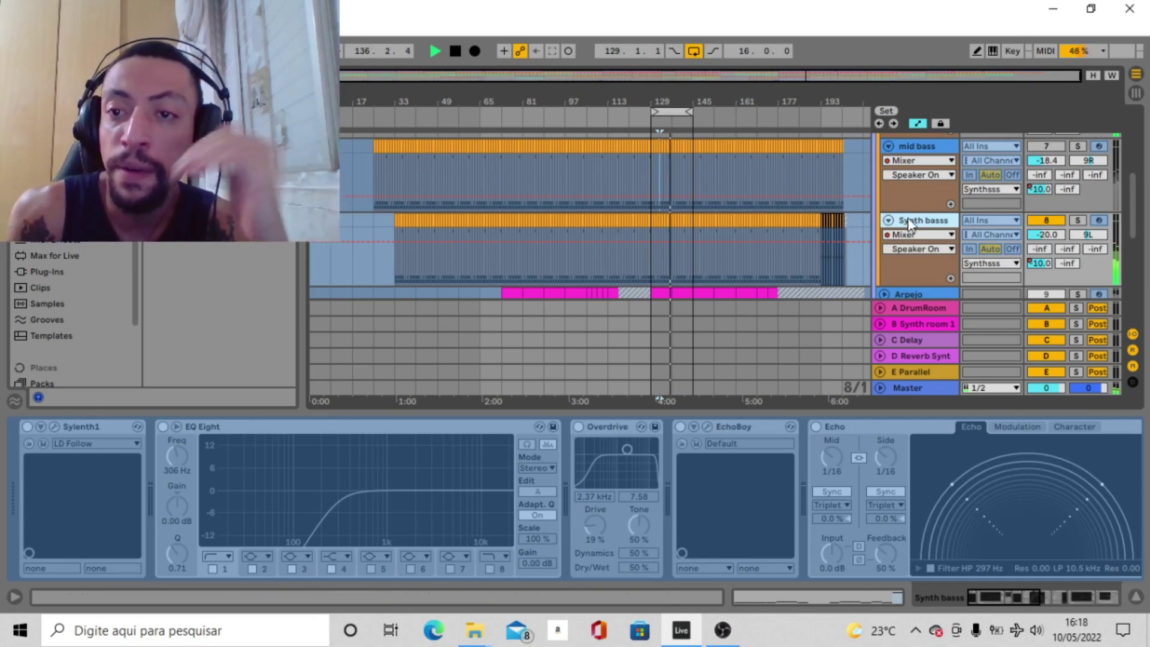
{"action": "right_click", "coordinate": [910, 220]}
{"action": "left_click", "coordinate": [943, 340]}
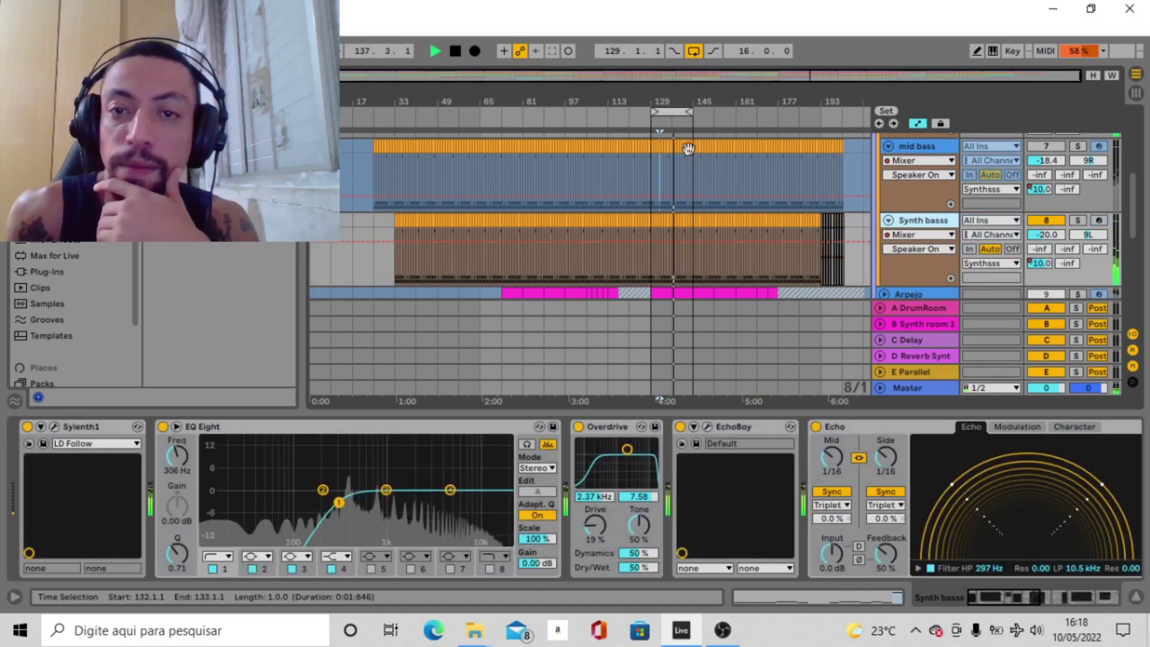
Step: Examine the MIDI notes of the Synth basss clip at bar 132
{"action": "scroll", "coordinate": [672, 227], "scroll_direction": "up", "scroll_amount": 4}
{"action": "double_click", "coordinate": [683, 225]}
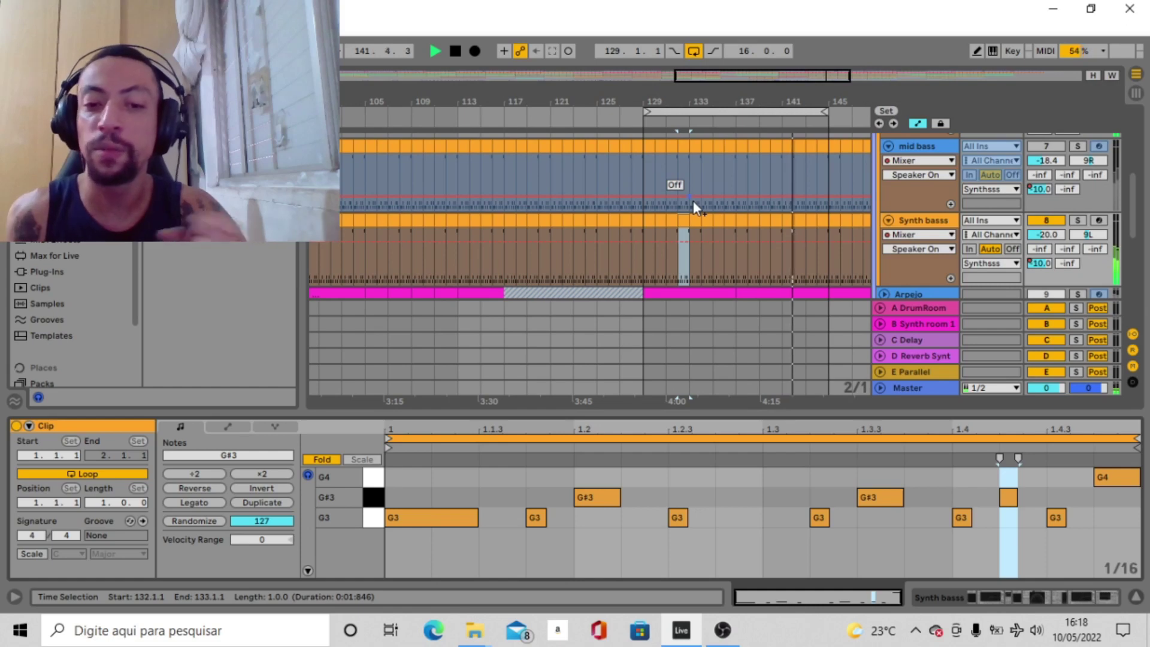
{"action": "scroll", "coordinate": [731, 209], "scroll_direction": "down", "scroll_amount": 2}
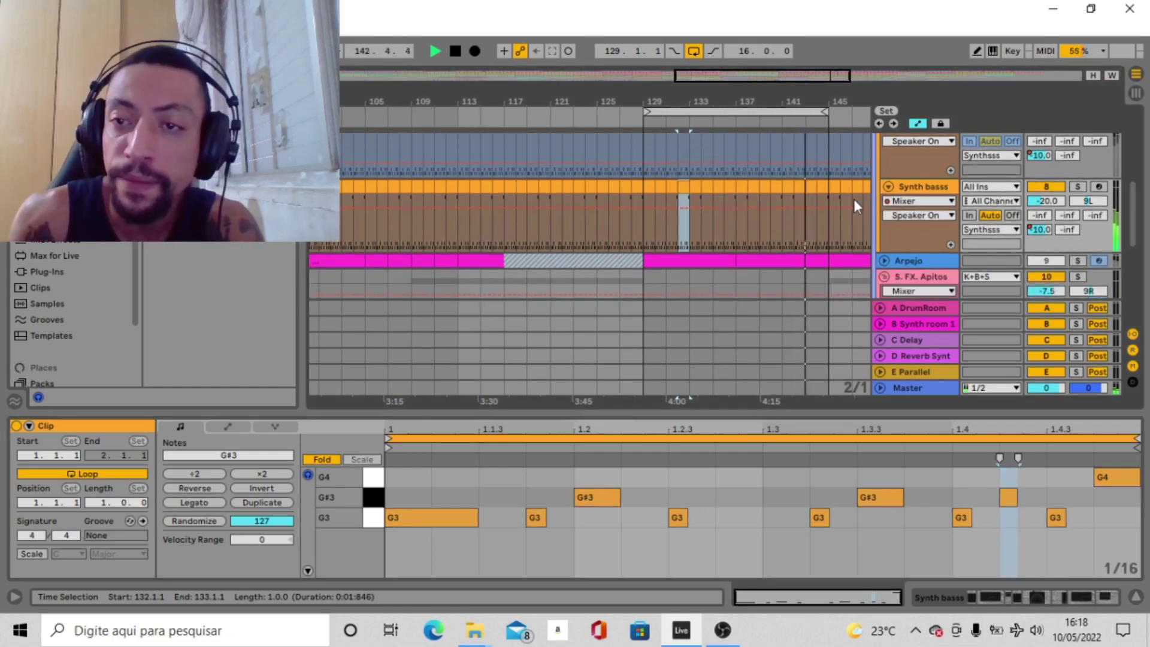
Step: Bypass all Synth basss effects together, from EQ Eight through Auto Filter, keeping the Sylenth1 instrument on and expanded
{"action": "key", "text": "shift+Tab"}
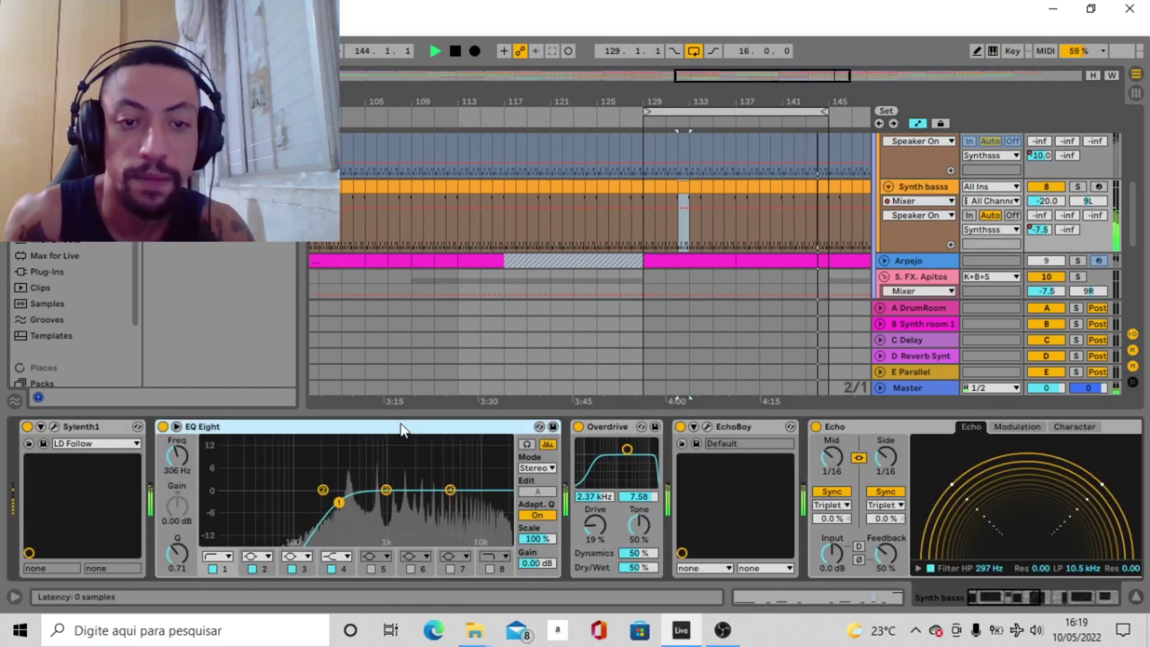
{"action": "left_click_drag", "start_coordinate": [1013, 597], "coordinate": [1144, 617]}
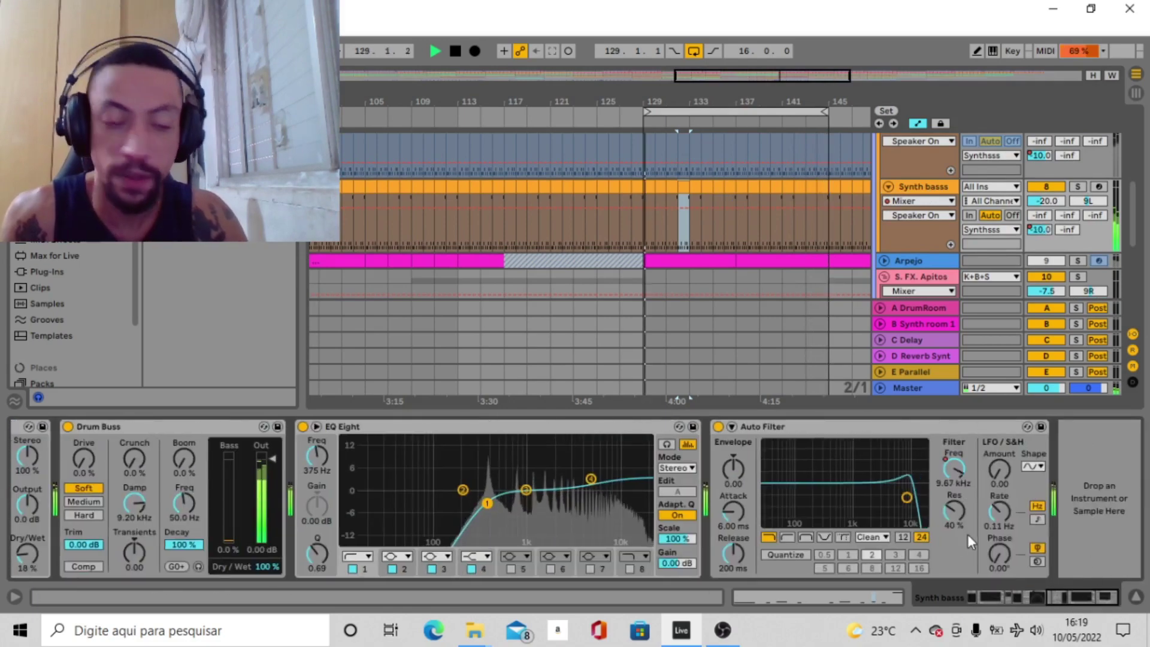
{"action": "left_click", "coordinate": [742, 429]}
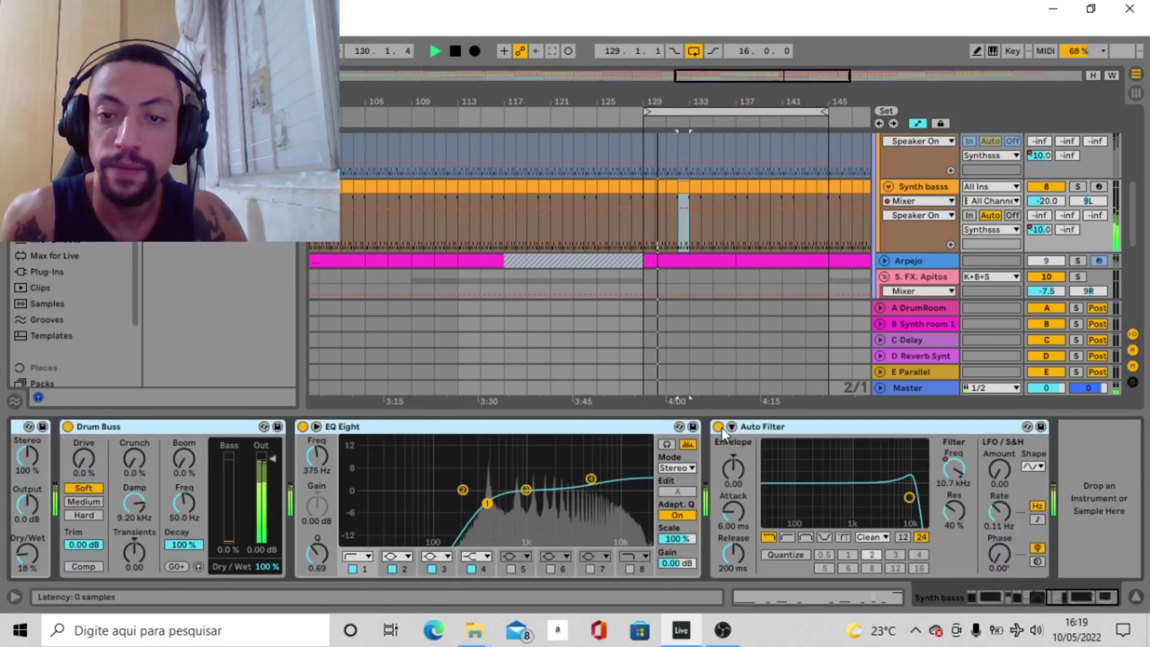
{"action": "left_click_drag", "start_coordinate": [1082, 595], "coordinate": [937, 611]}
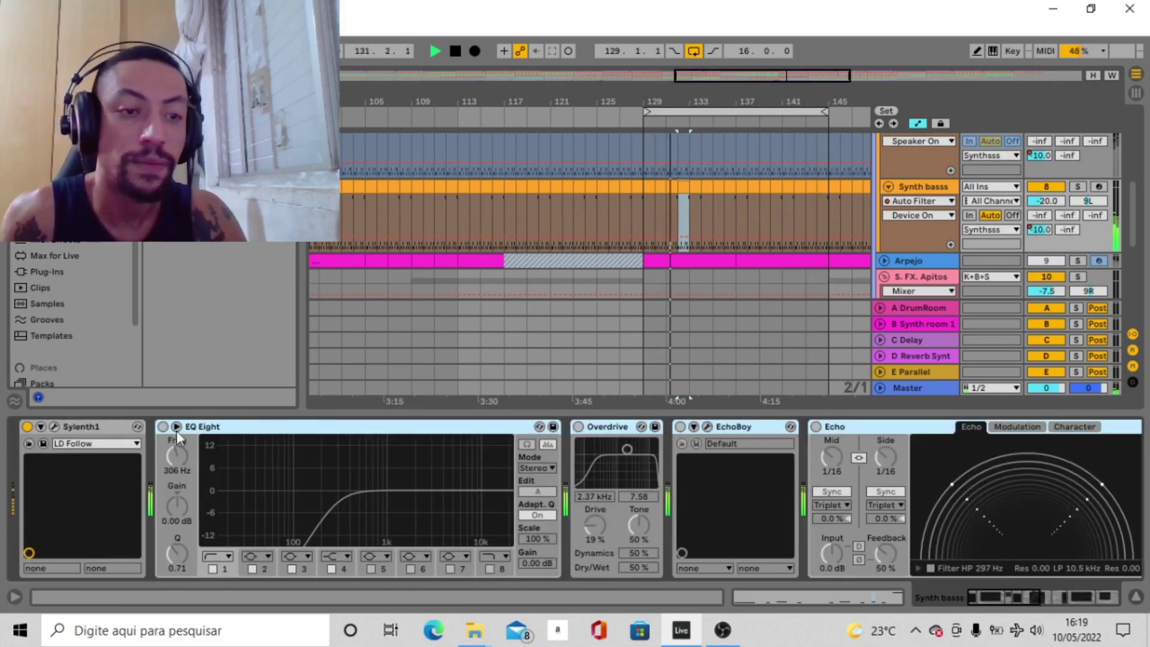
{"action": "double_click", "coordinate": [72, 427]}
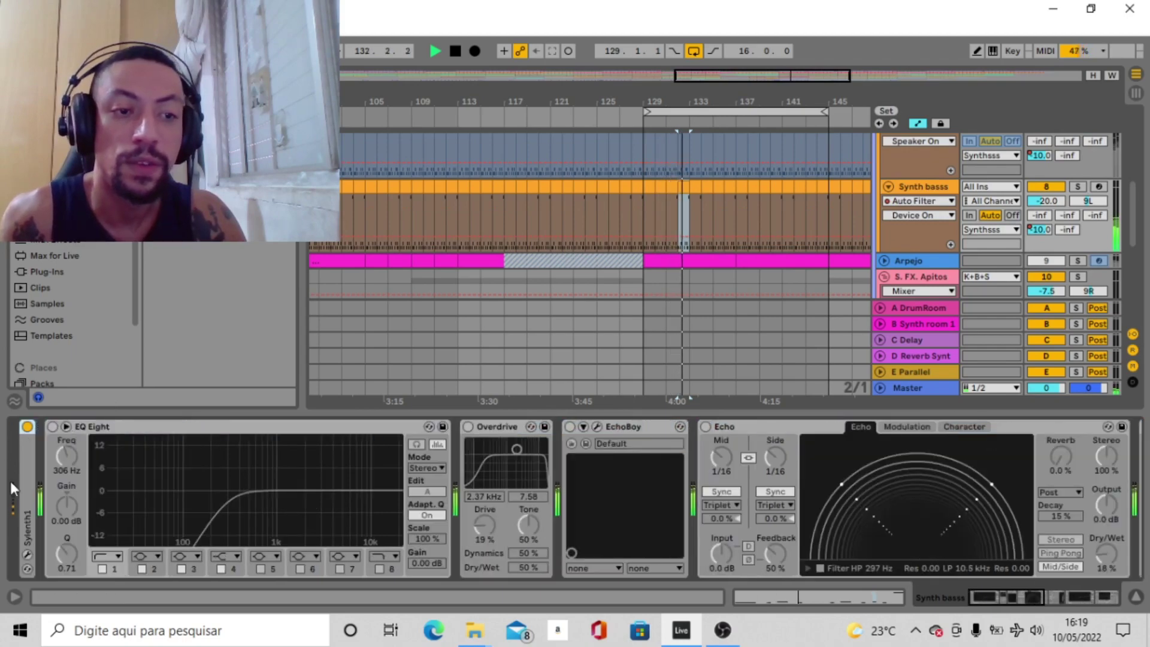
{"action": "double_click", "coordinate": [27, 477]}
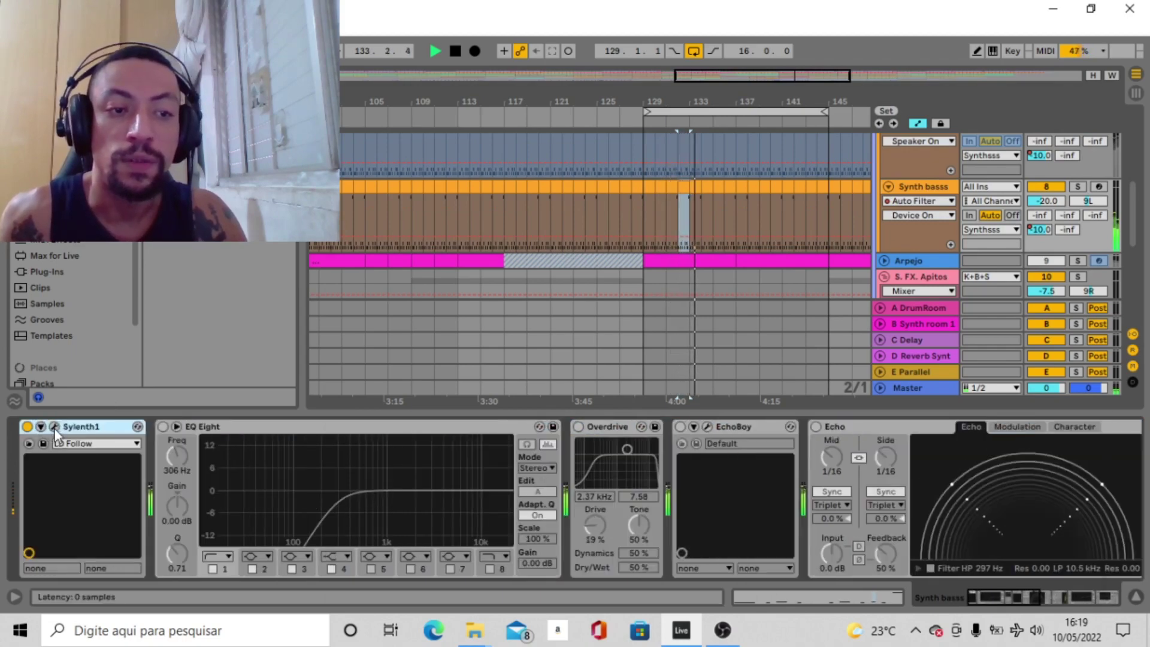
Step: Examine the Sylenth1 instrument settings of the Synth basss track and close the plug-in window
{"action": "left_click", "coordinate": [54, 426]}
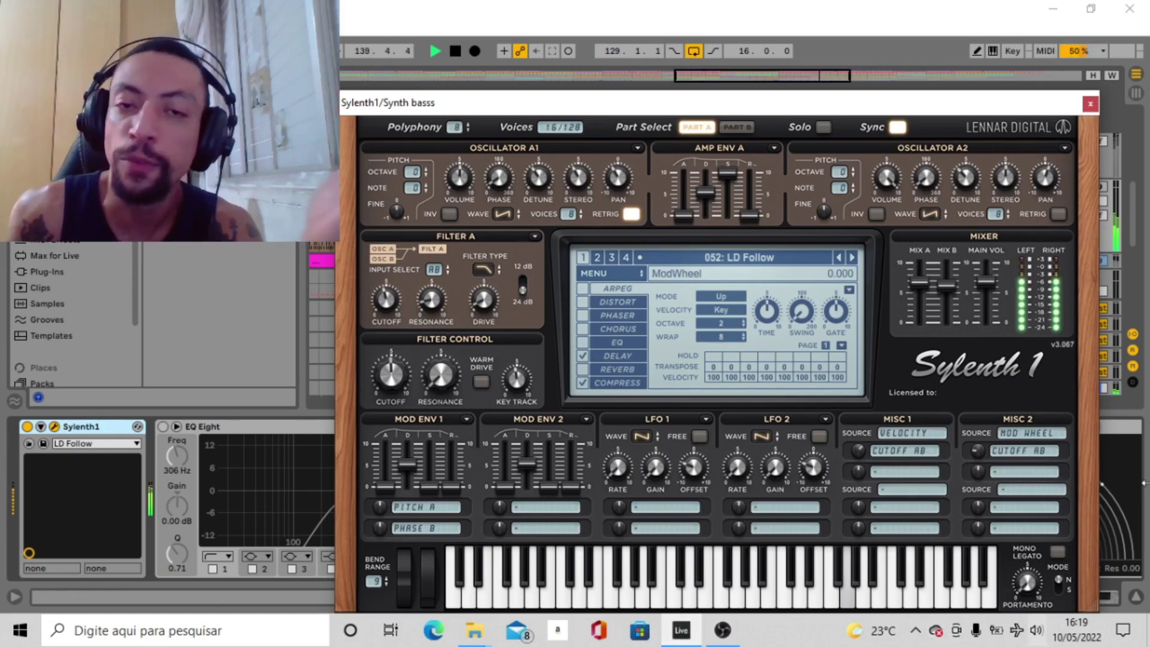
{"action": "left_click", "coordinate": [1090, 104]}
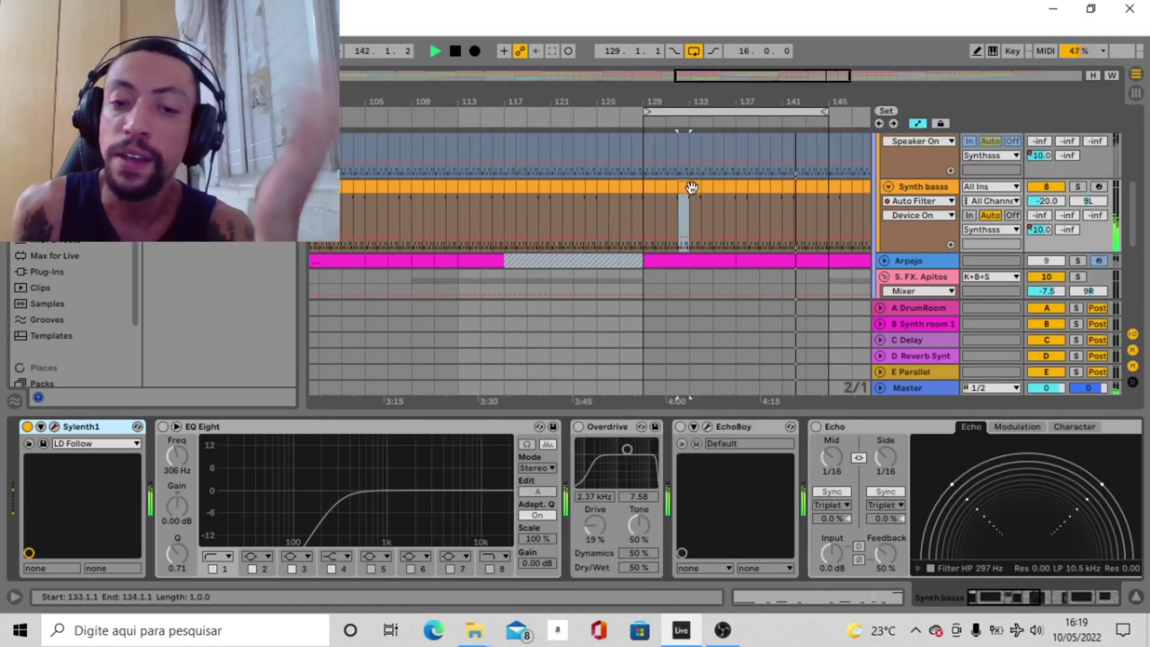
Step: Re-enable the first Synth basss effects one by one: EQ Eight, Overdrive, EchoBoy and Echo
{"action": "left_click", "coordinate": [255, 443]}
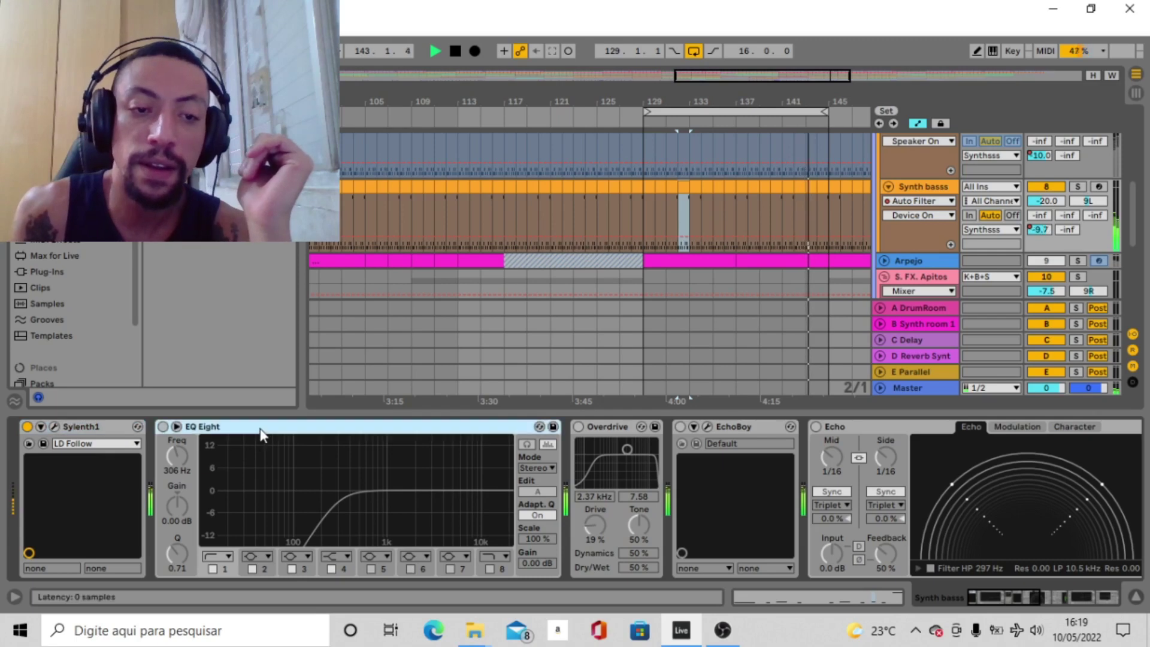
{"action": "left_click", "coordinate": [161, 427]}
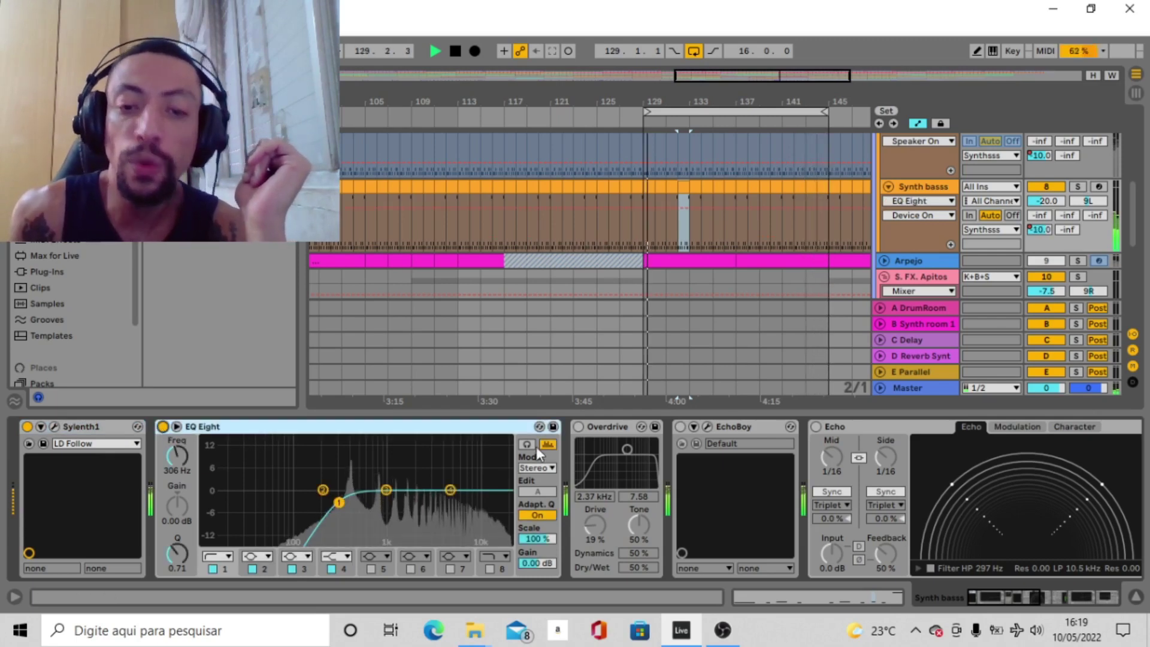
{"action": "left_click", "coordinate": [578, 426]}
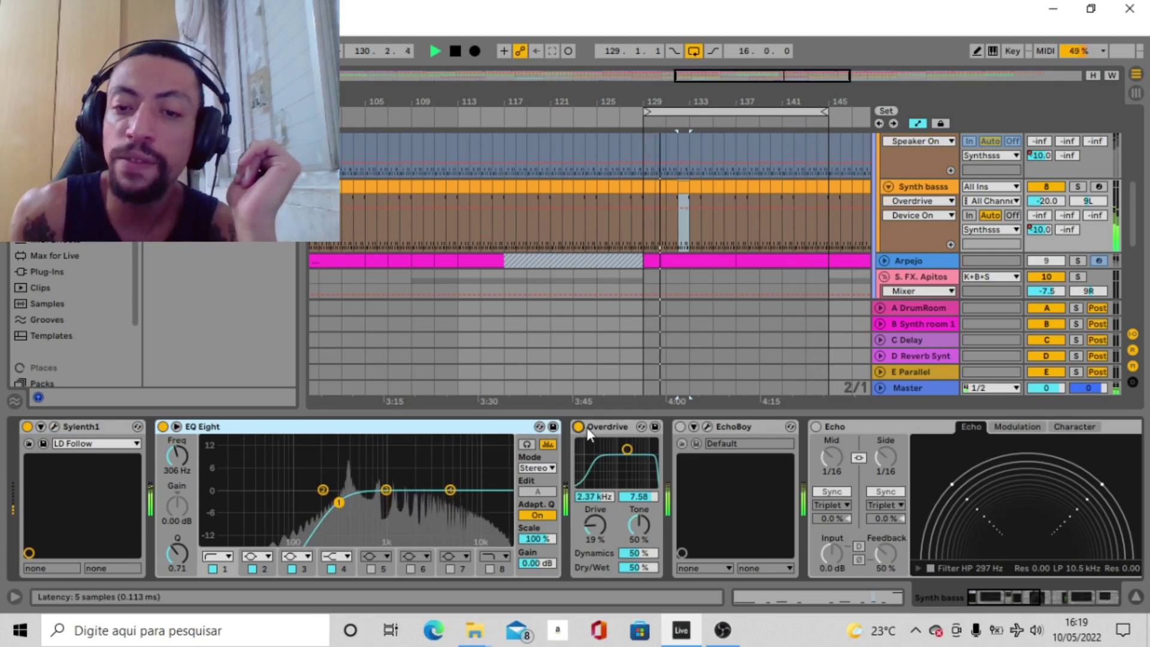
{"action": "left_click", "coordinate": [680, 425]}
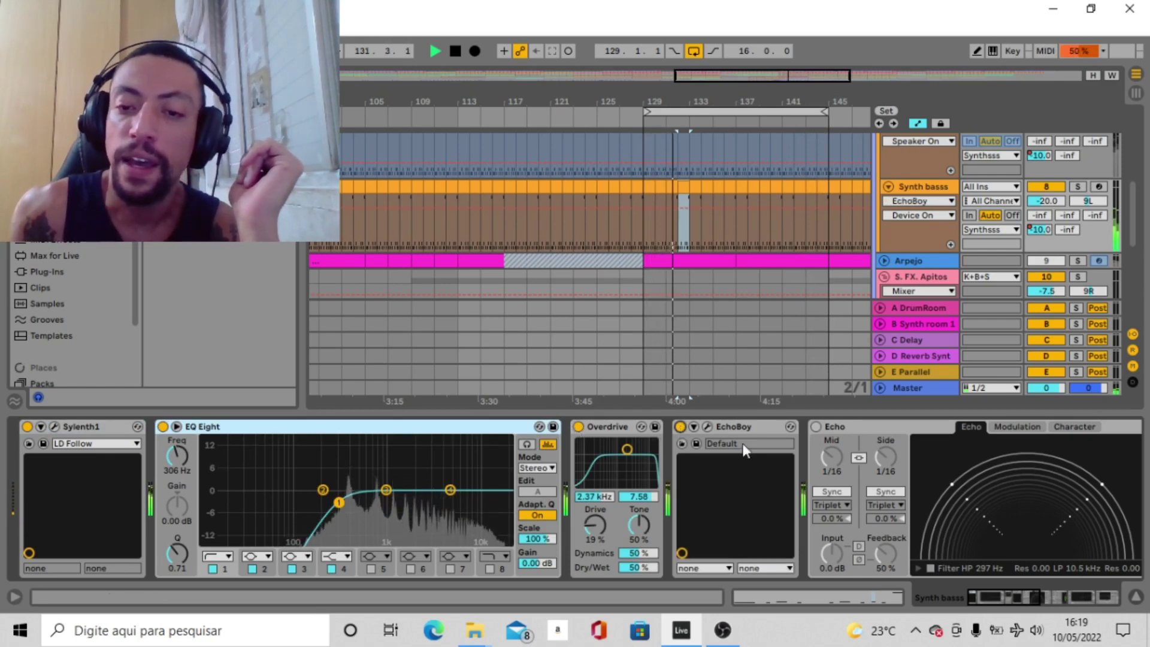
{"action": "left_click", "coordinate": [816, 426]}
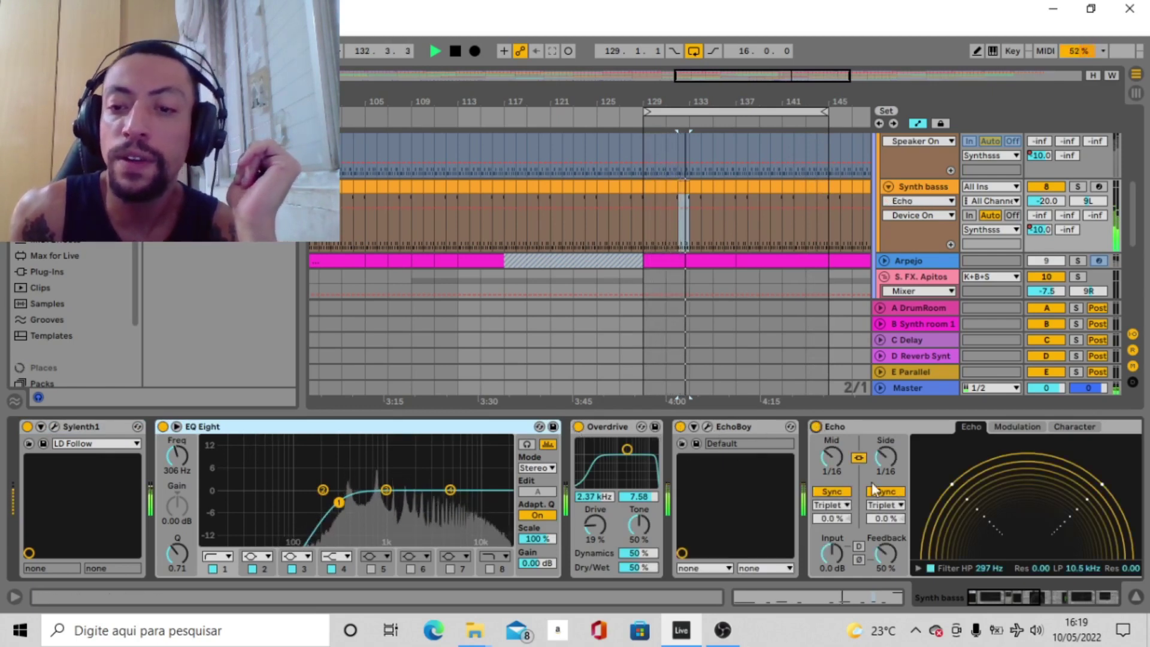
Step: Re-enable the remaining Synth basss effects one by one: Drum Buss, the second EQ Eight and Auto Filter
{"action": "left_click_drag", "start_coordinate": [987, 595], "coordinate": [1031, 602]}
{"action": "left_click", "coordinate": [606, 427]}
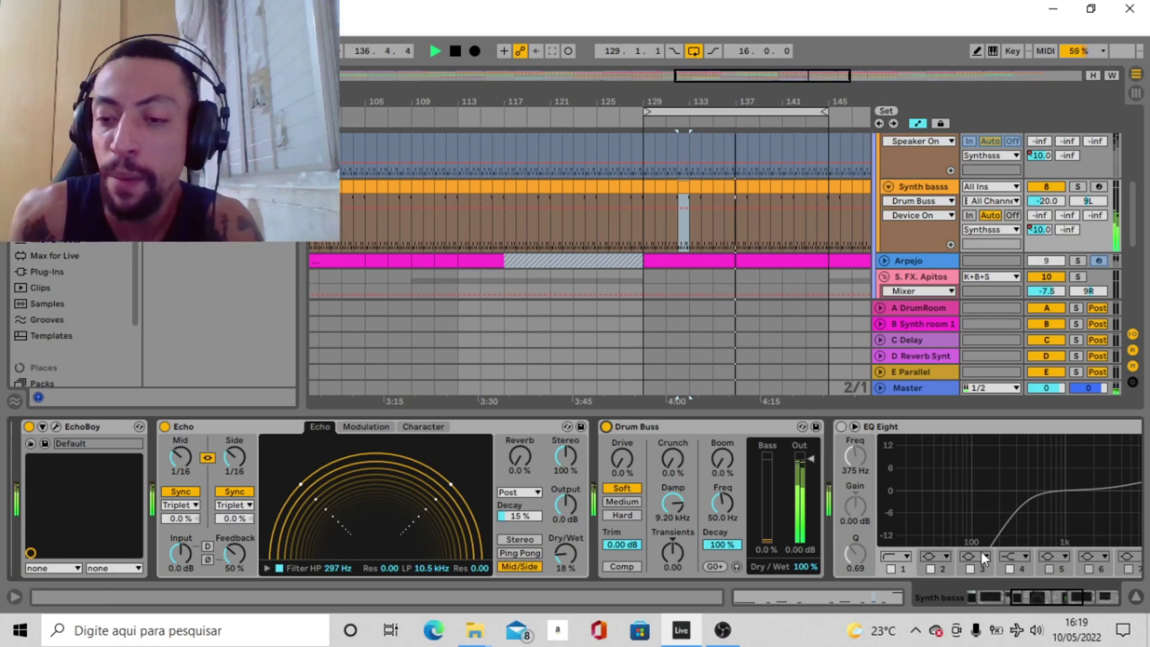
{"action": "left_click_drag", "start_coordinate": [1046, 599], "coordinate": [1060, 609]}
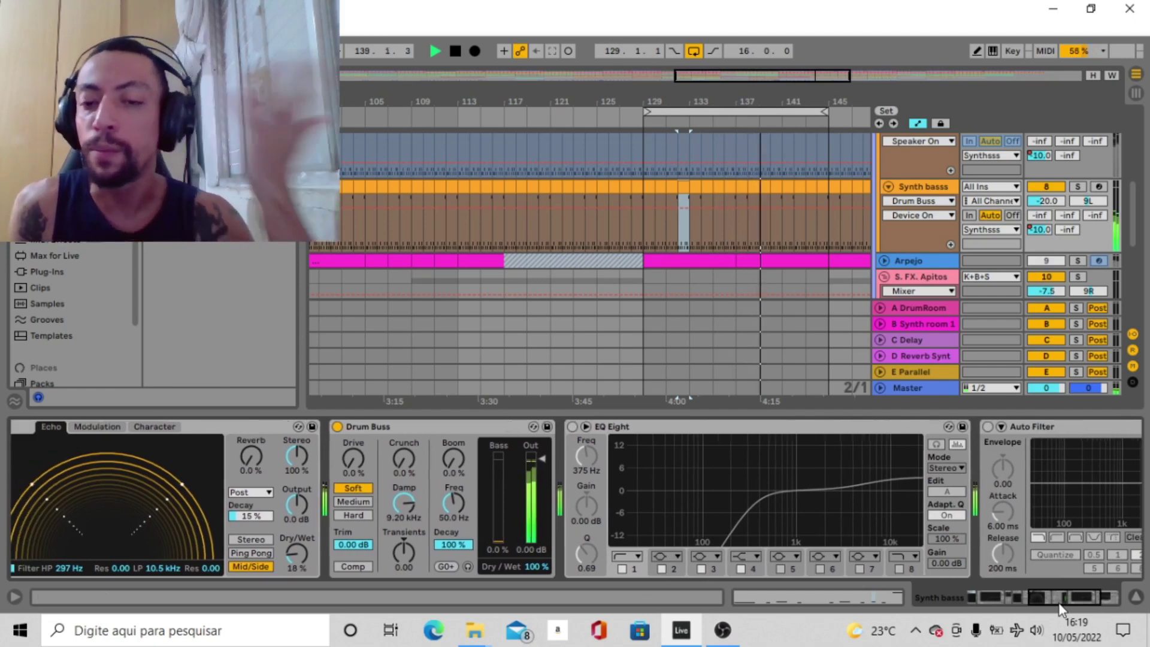
{"action": "scroll", "coordinate": [746, 474], "scroll_direction": "left", "scroll_amount": 2}
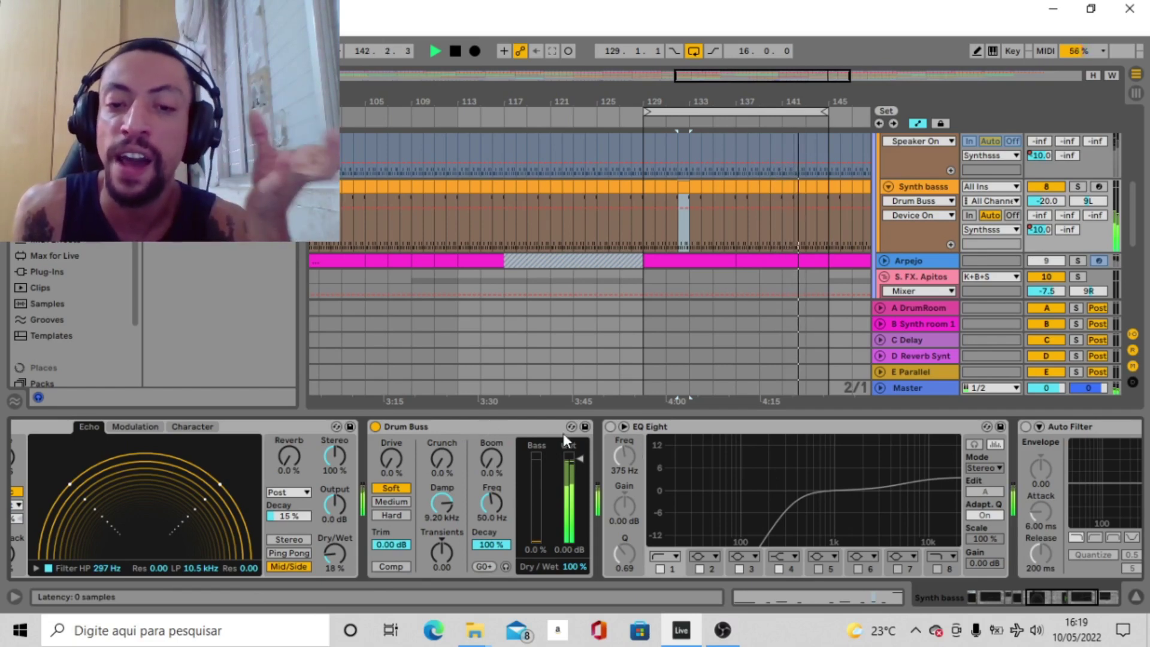
{"action": "left_click", "coordinate": [609, 426]}
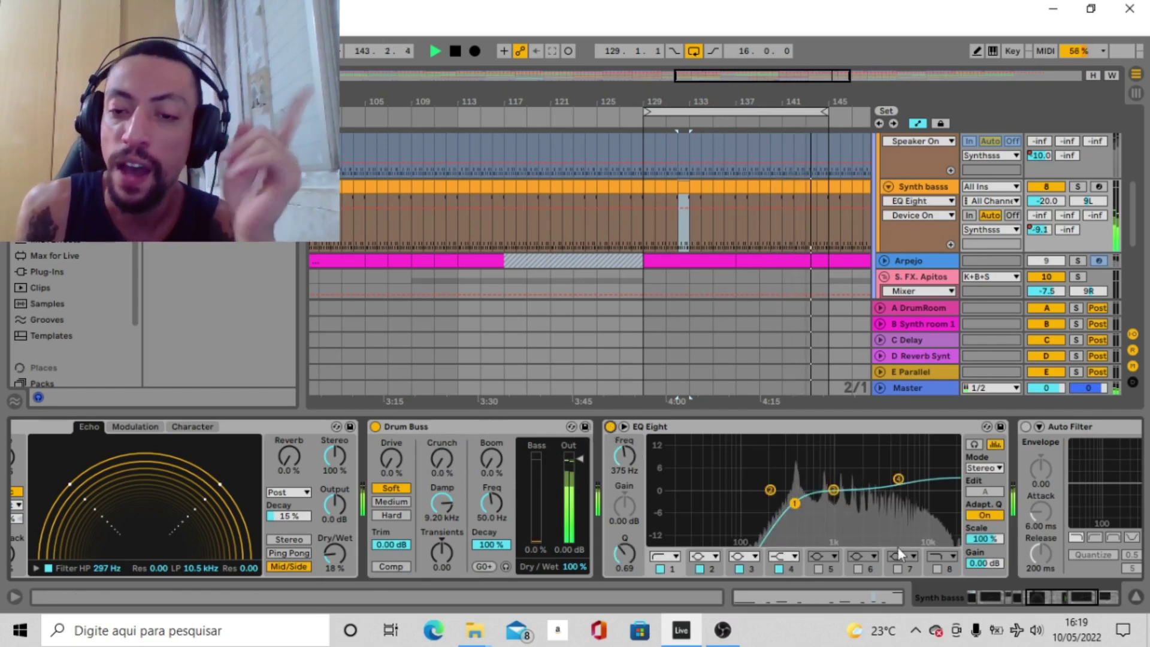
{"action": "left_click", "coordinate": [1084, 598]}
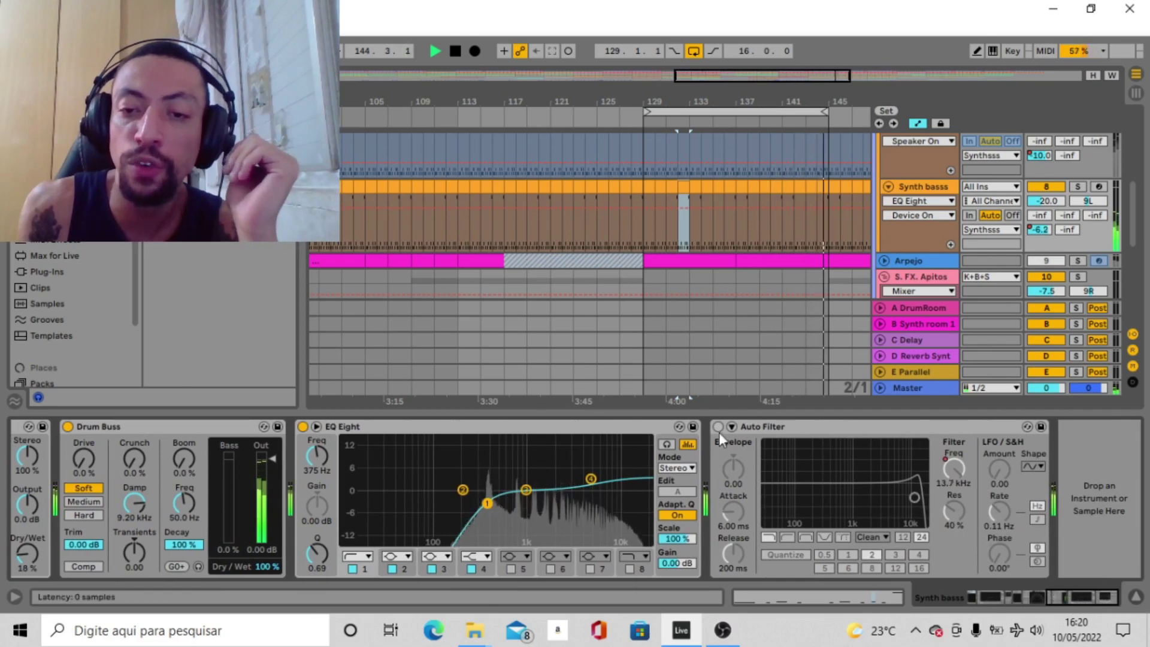
{"action": "left_click", "coordinate": [718, 427]}
Step: Show the Auto Filter Frequency automation of the Synth basss track across the whole arrangement
{"action": "right_click", "coordinate": [953, 469]}
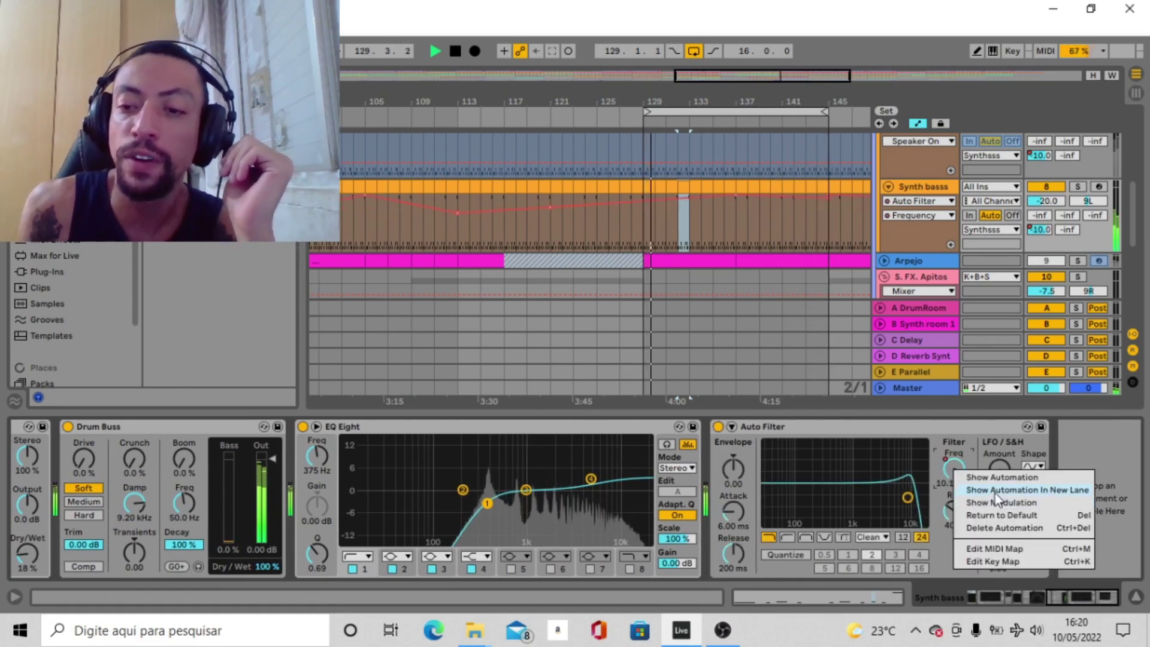
{"action": "left_click", "coordinate": [724, 205]}
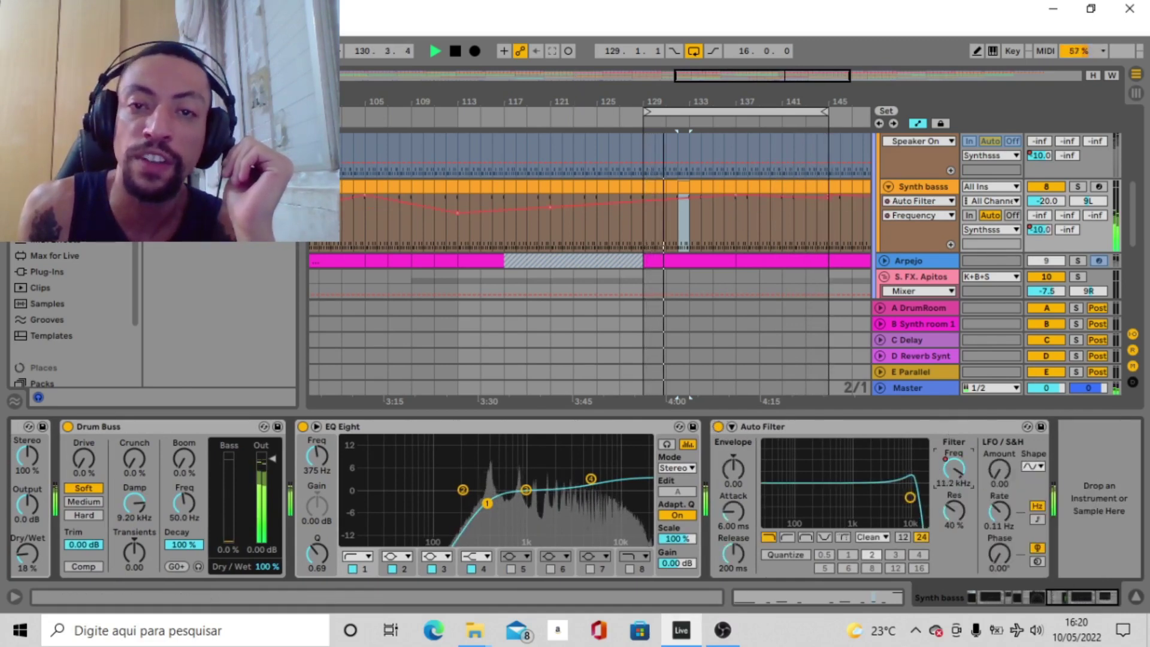
{"action": "key", "text": "minus"}
{"action": "key", "text": "minus"}
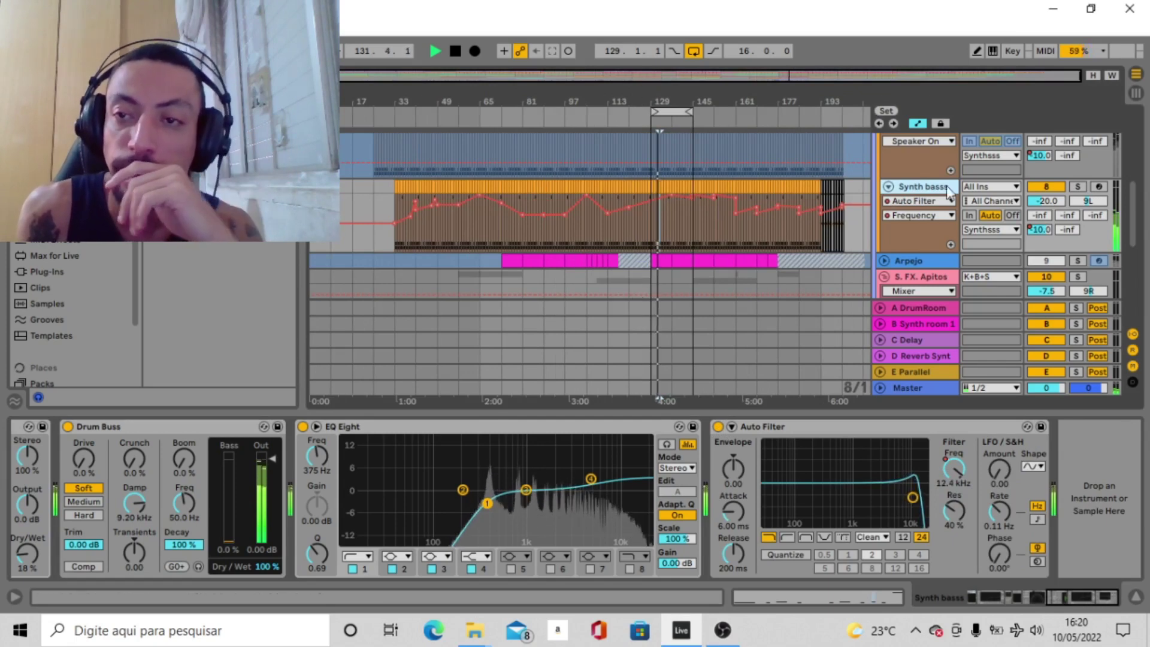
Step: Reactivate the mid bass track to hear it together with the Synth basss track
{"action": "scroll", "coordinate": [958, 192], "scroll_direction": "up", "scroll_amount": 5}
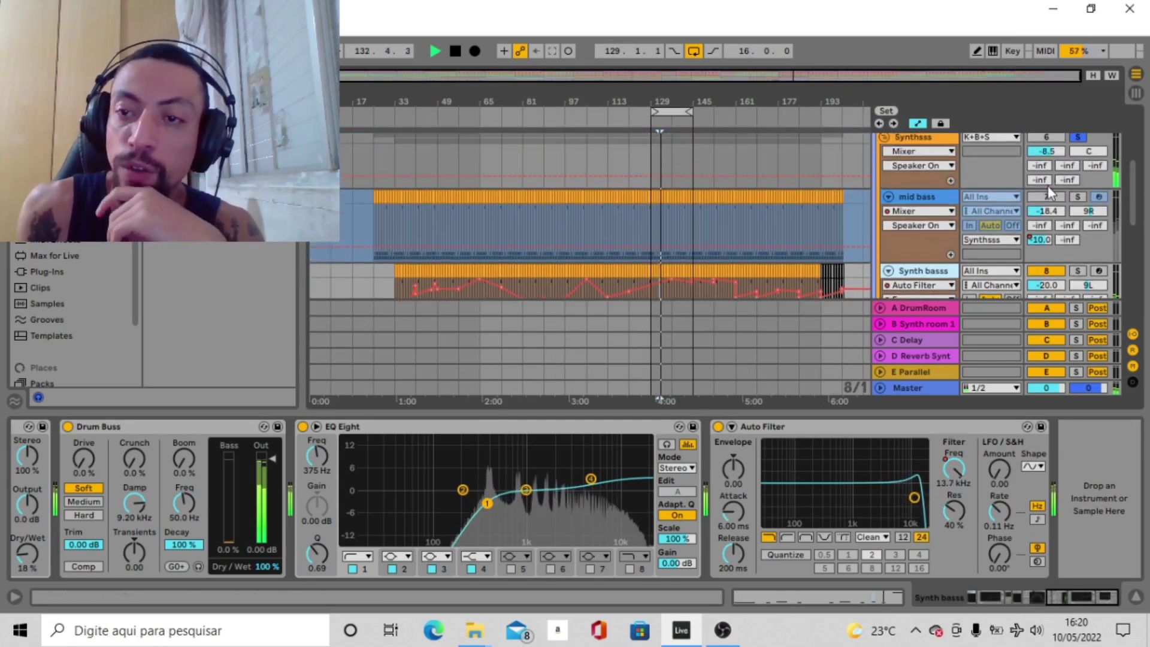
{"action": "left_click", "coordinate": [1051, 195]}
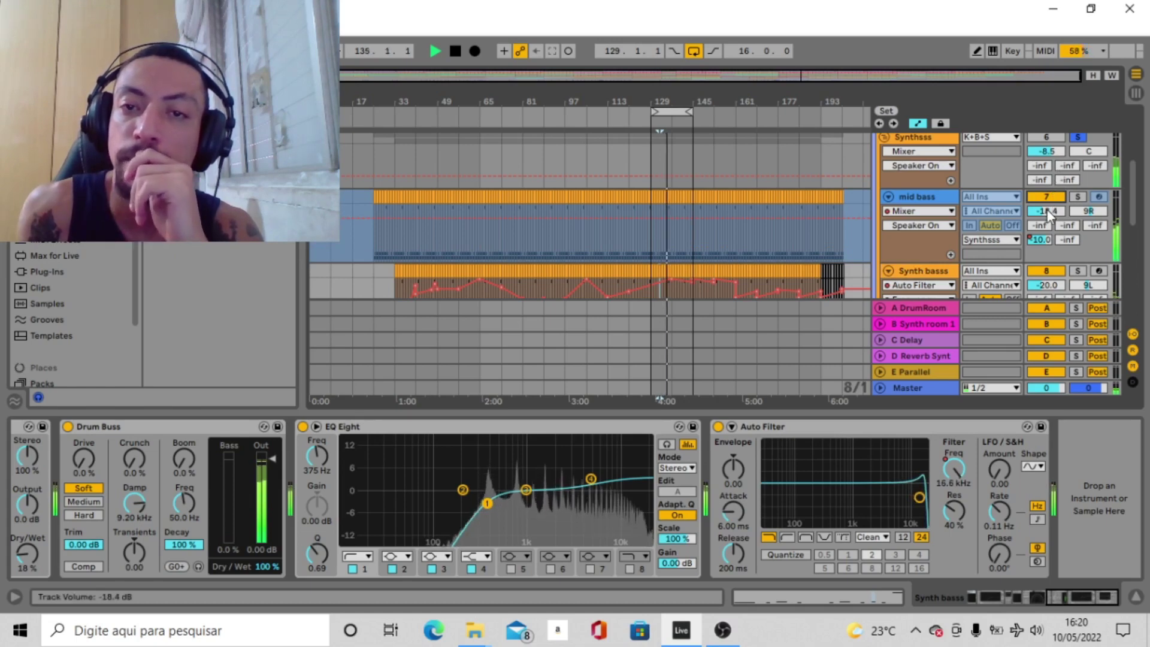
{"action": "scroll", "coordinate": [1067, 211], "scroll_direction": "down", "scroll_amount": 3}
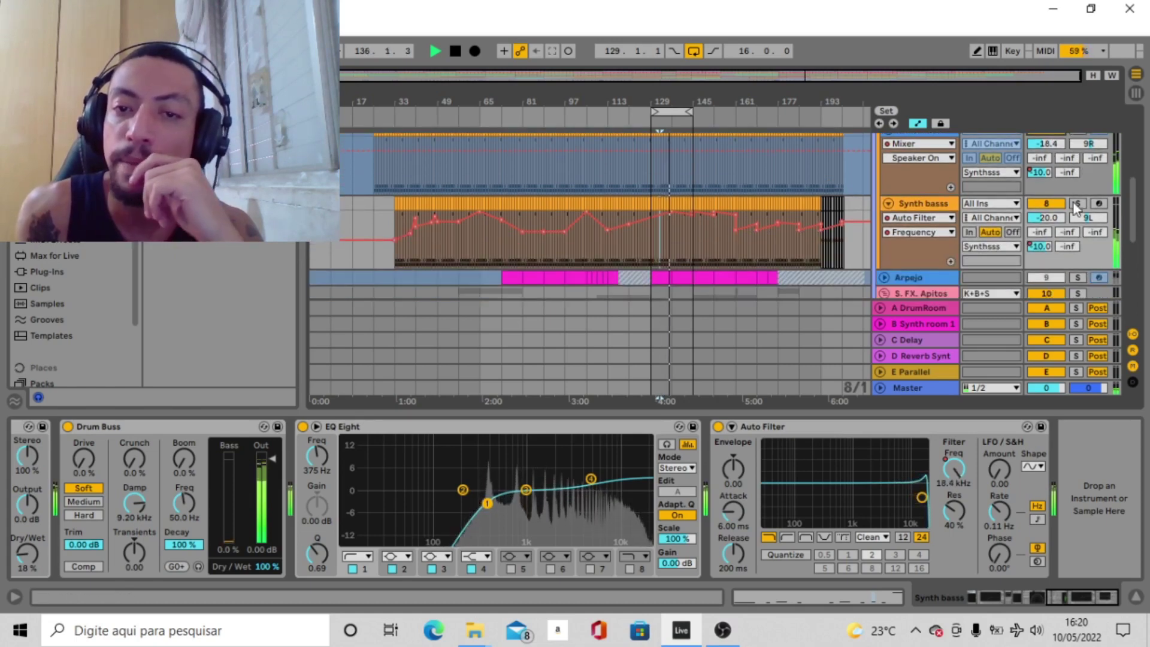
{"action": "scroll", "coordinate": [1074, 205], "scroll_direction": "down", "scroll_amount": 4}
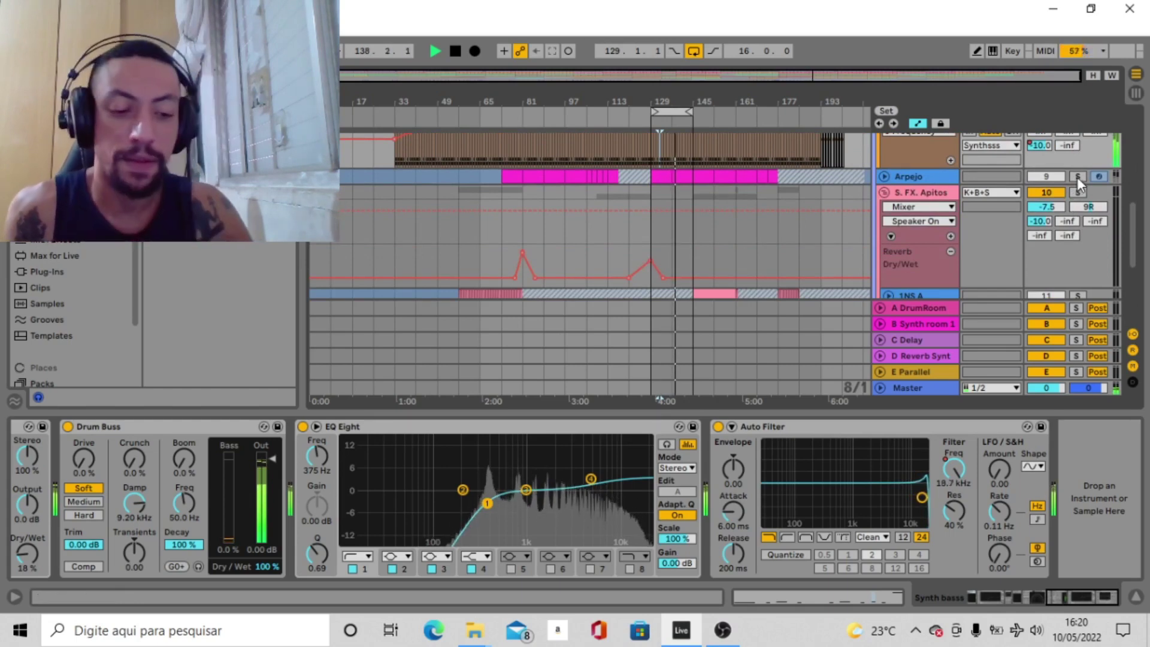
Step: Freeze the Synth basss track again
{"action": "key", "text": "0"}
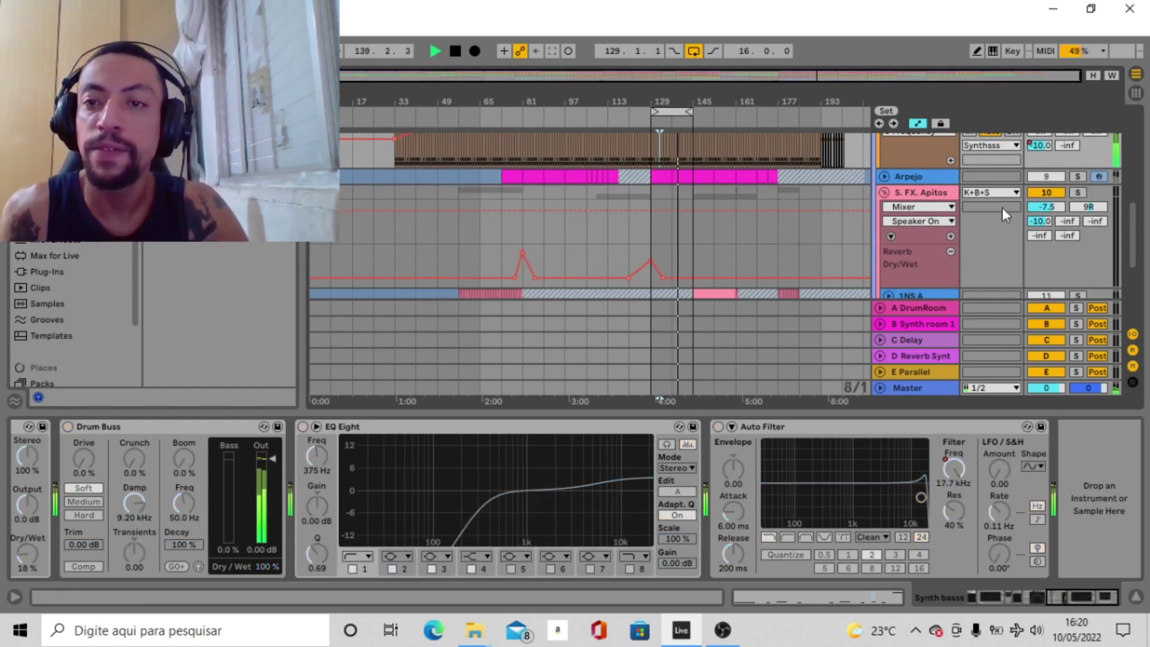
{"action": "key", "text": "0"}
{"action": "key", "text": "0"}
{"action": "scroll", "coordinate": [983, 184], "scroll_direction": "up", "scroll_amount": 1}
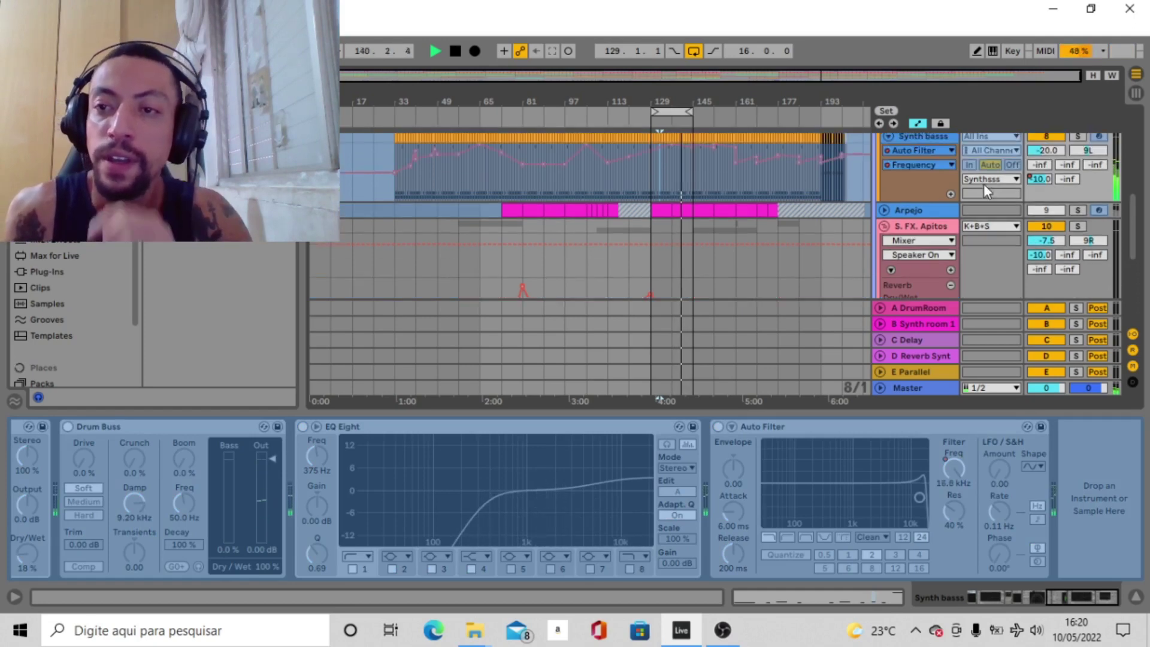
Step: Solo the Arpejo track, unfold it with its device chain shown, and unfreeze it
{"action": "left_click", "coordinate": [1077, 210]}
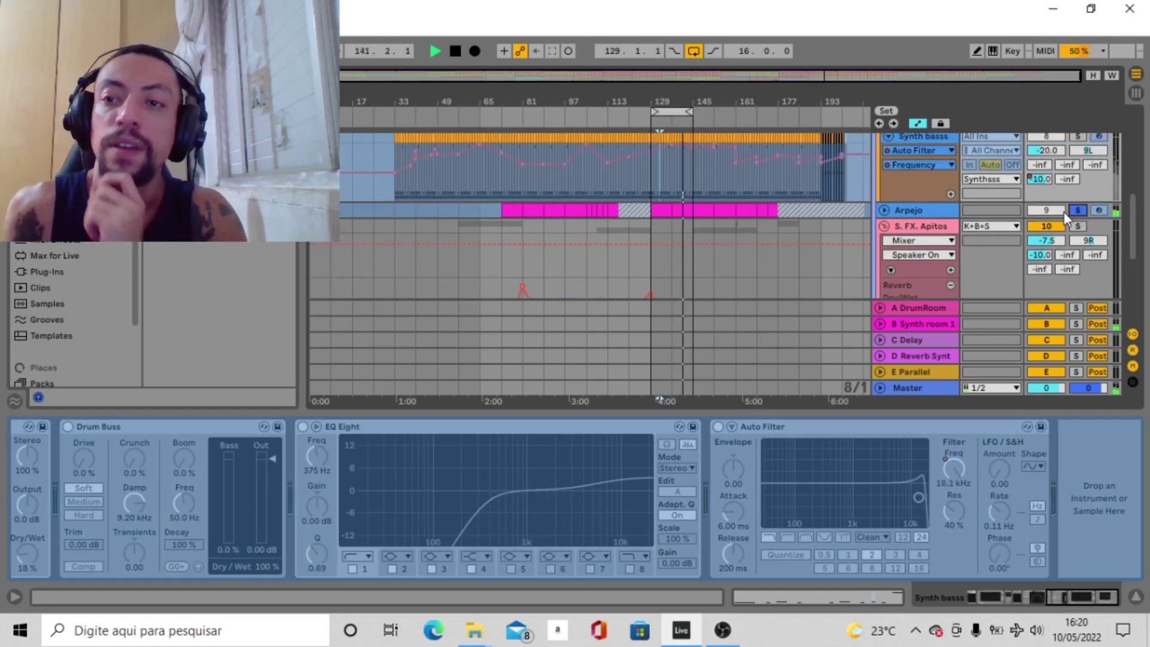
{"action": "left_click", "coordinate": [882, 206]}
{"action": "right_click", "coordinate": [905, 213]}
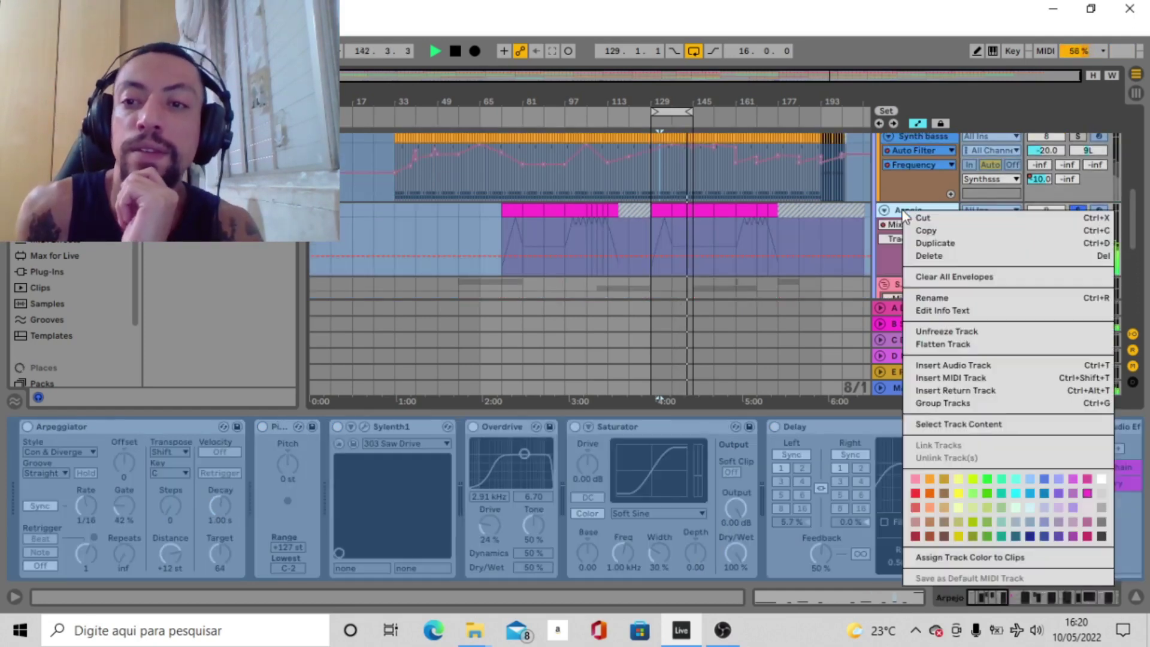
{"action": "left_click", "coordinate": [945, 332]}
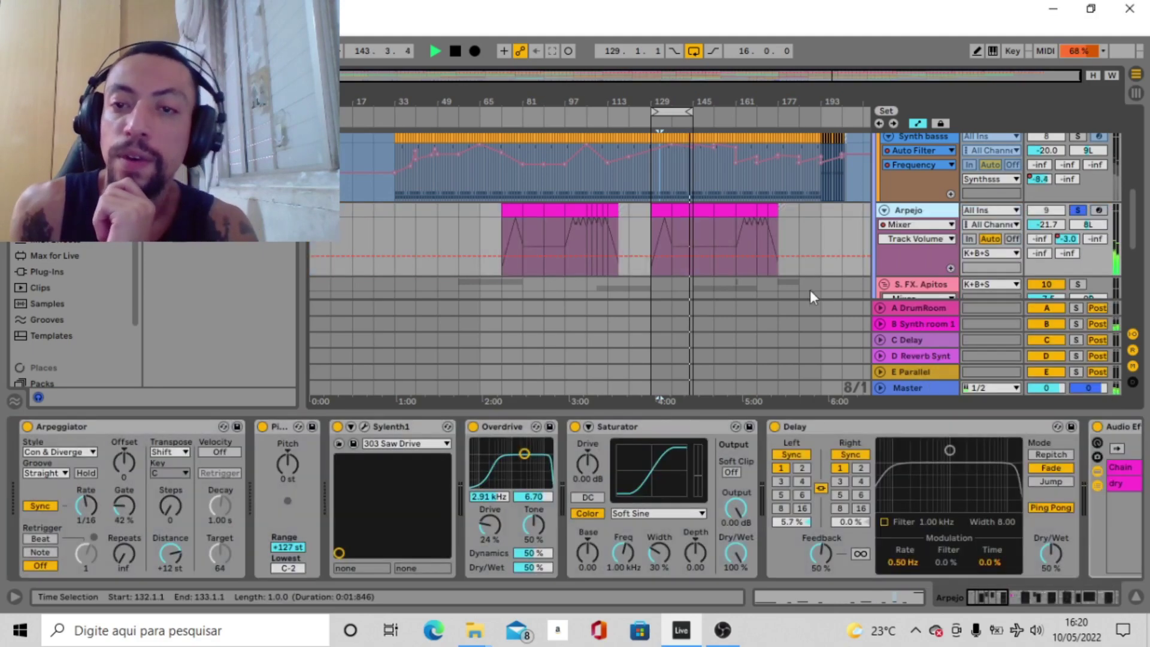
Step: Bypass all Arpejo effects from Overdrive onward together, and turn off the Arpeggiator as well
{"action": "mouse_move", "coordinate": [998, 605]}
{"action": "left_mouse_down"}
{"action": "mouse_move", "coordinate": [1113, 593]}
{"action": "mouse_move", "coordinate": [988, 598]}
{"action": "left_mouse_up"}
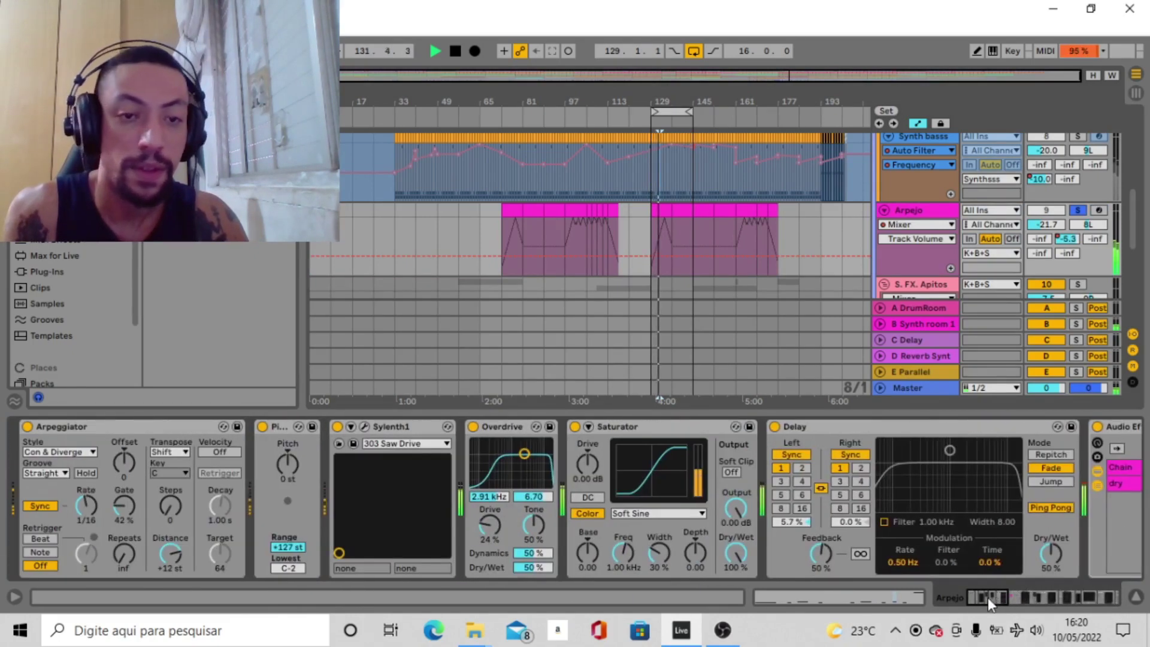
{"action": "left_click", "coordinate": [511, 423], "text": "shift"}
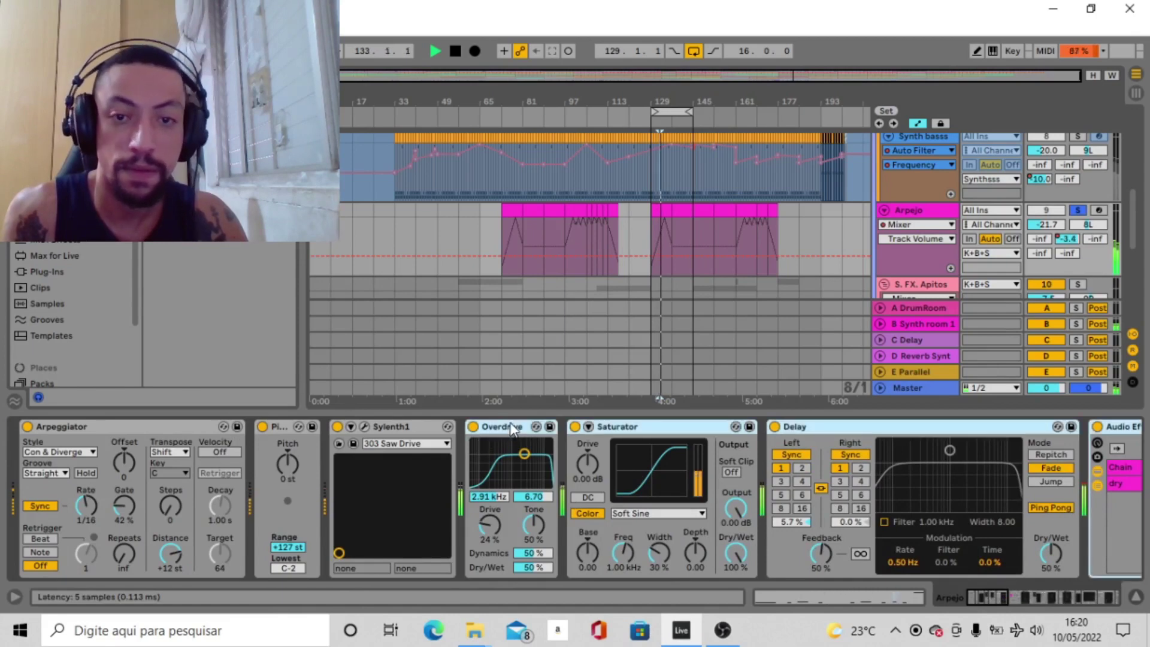
{"action": "left_click", "coordinate": [473, 426]}
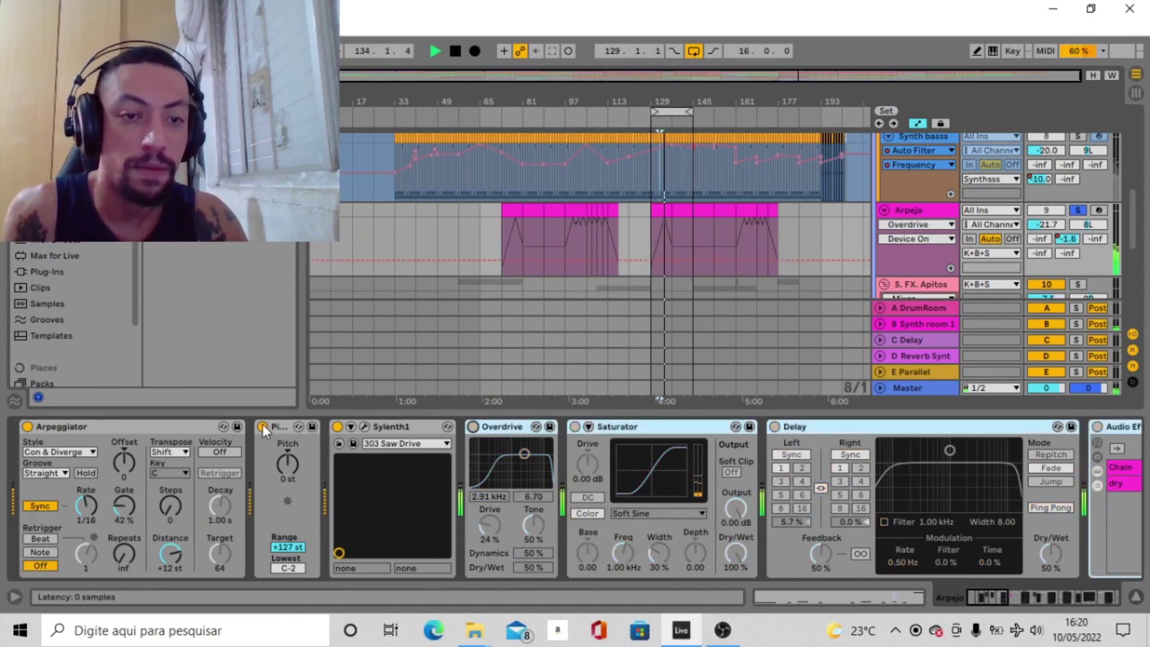
{"action": "left_click", "coordinate": [27, 427]}
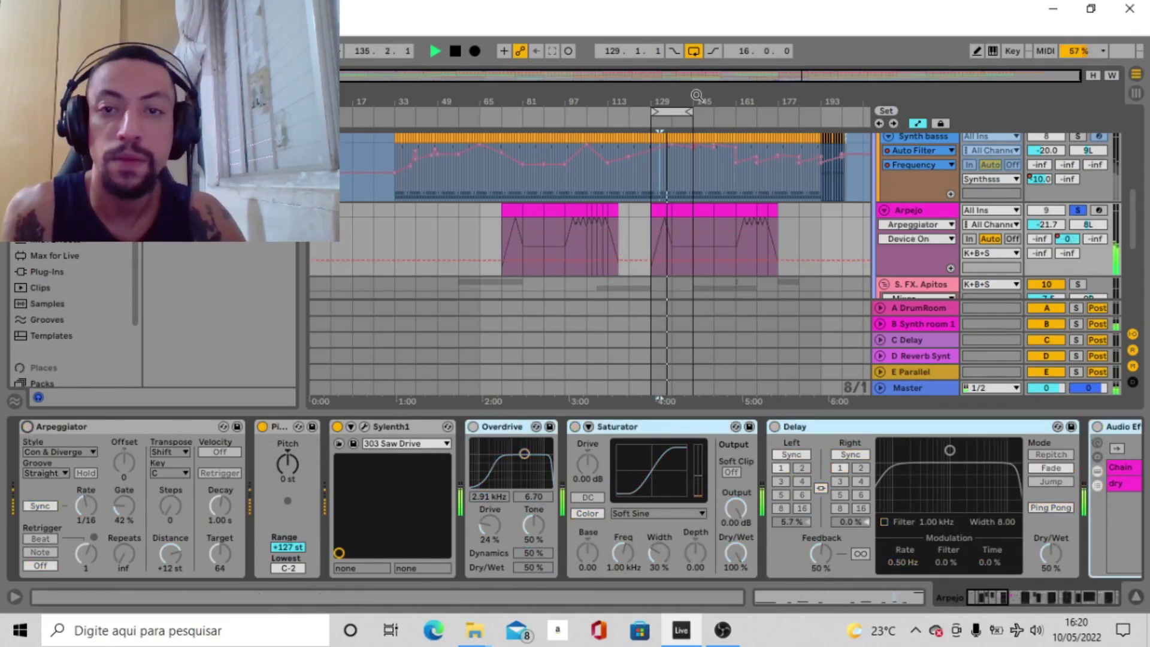
Step: Select the looped section from bar 129 to 145, then examine the Arpejo track's Sylenth1 settings with playback stopped
{"action": "left_click", "coordinate": [672, 113]}
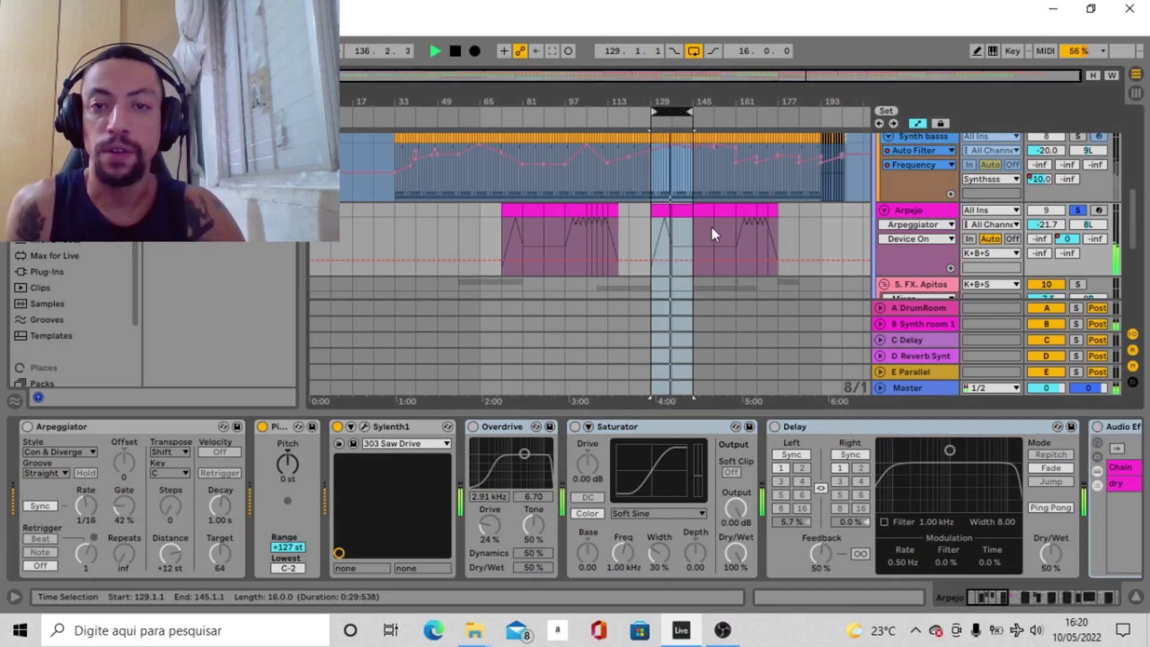
{"action": "left_click", "coordinate": [363, 426]}
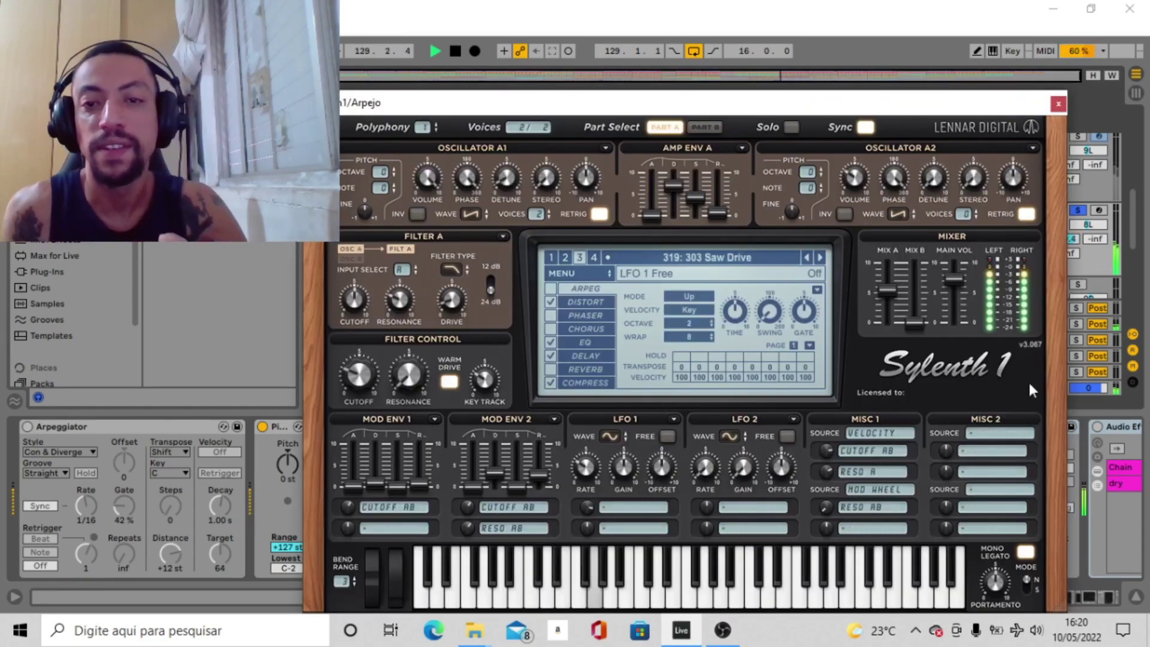
{"action": "key", "text": "space"}
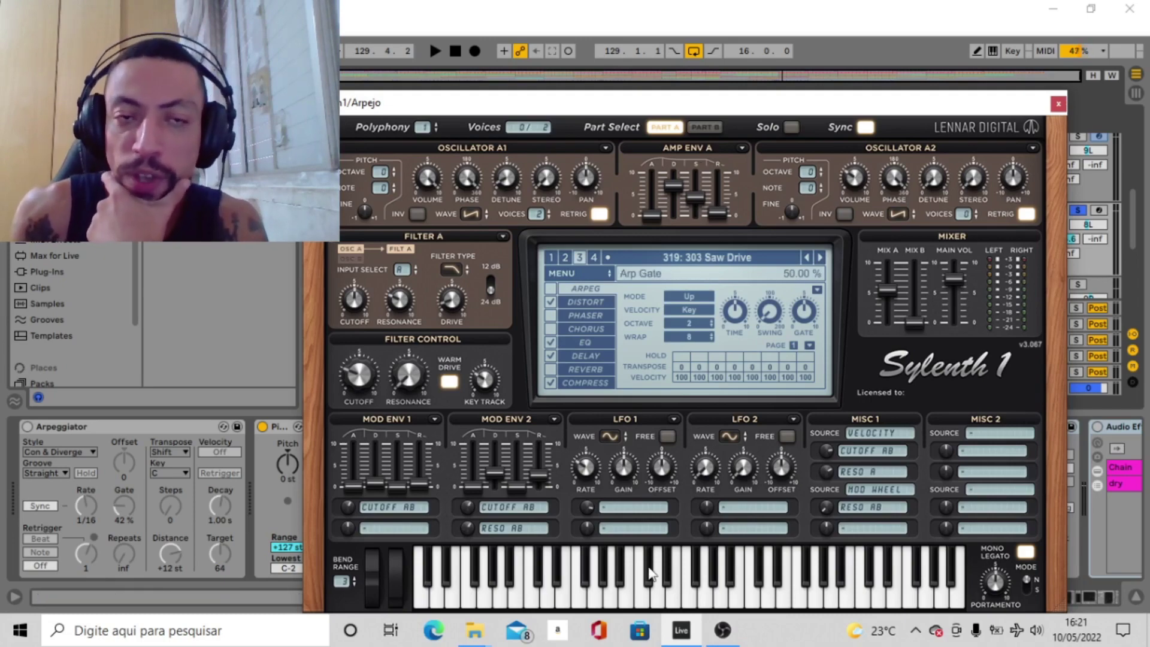
{"action": "left_click", "coordinate": [1058, 105]}
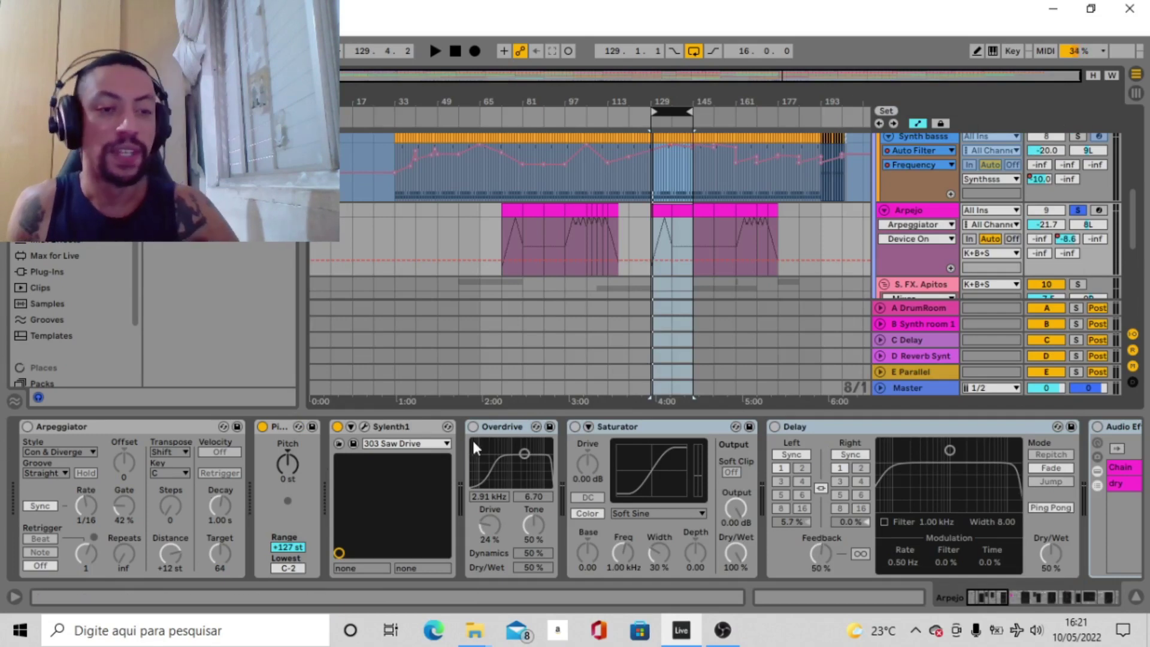
Step: Resume playback and examine the MIDI notes of the Arpejo clips at bars 137 and 129
{"action": "left_click", "coordinate": [677, 211]}
{"action": "key", "text": "space"}
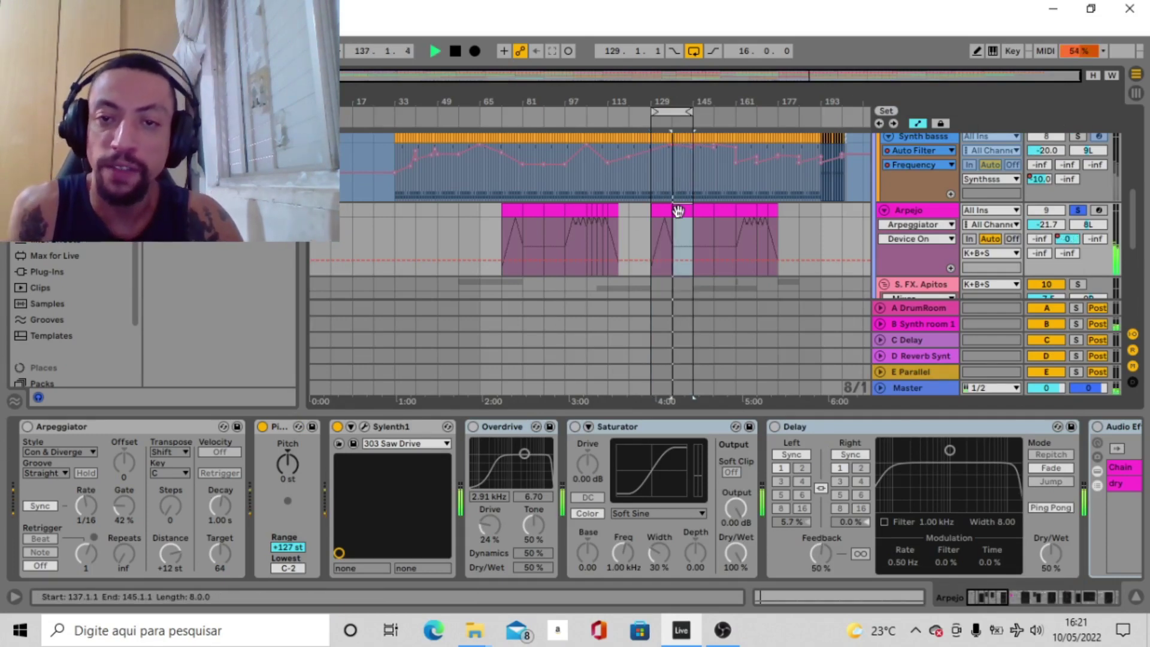
{"action": "key", "text": "shift+Tab"}
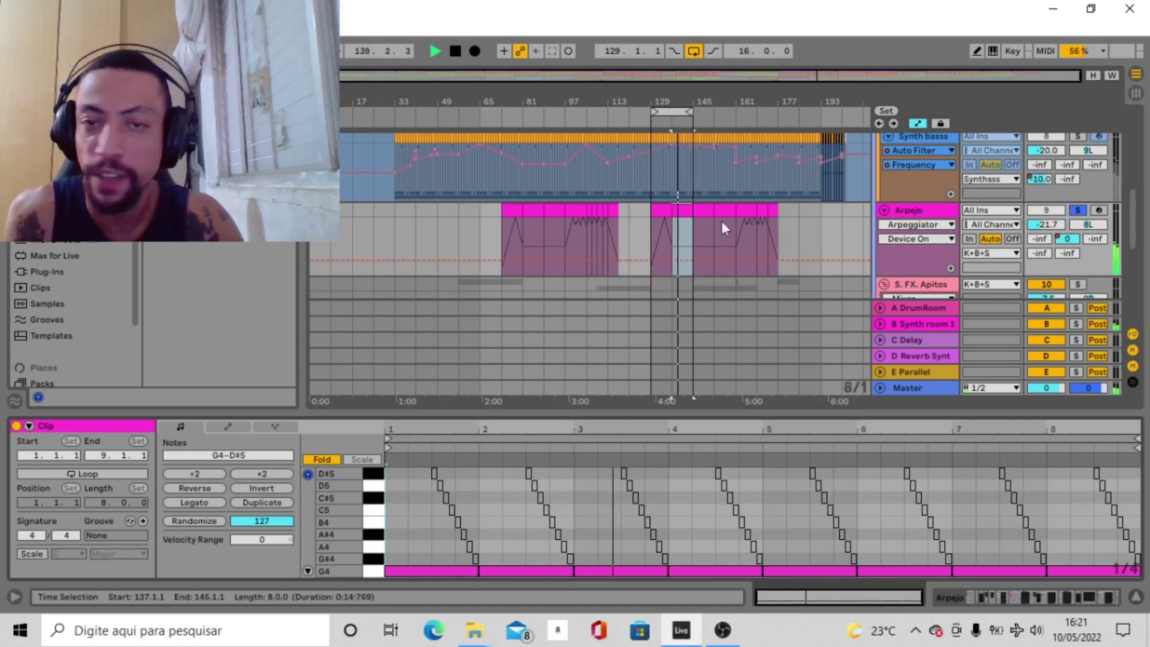
{"action": "left_click", "coordinate": [659, 209]}
{"action": "scroll", "coordinate": [866, 516], "scroll_direction": "down", "scroll_amount": 10}
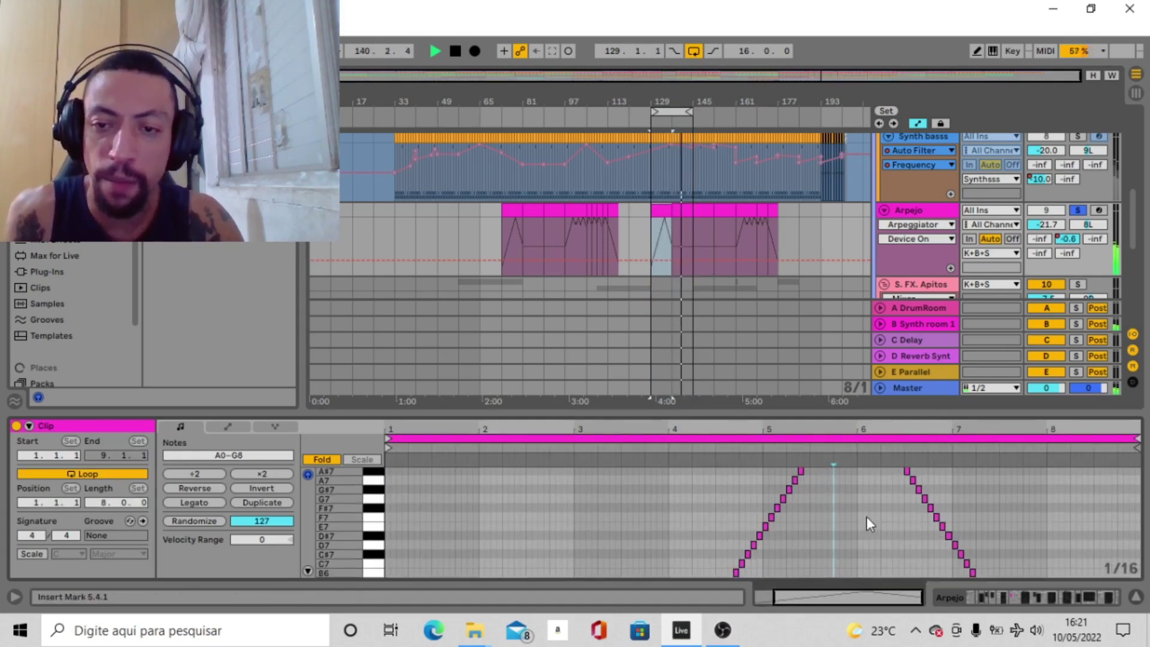
Step: Restart playback from bar 129, show the Arpejo track's device chain, then play from the clip at bar 137
{"action": "key", "text": "space"}
{"action": "key", "text": "space"}
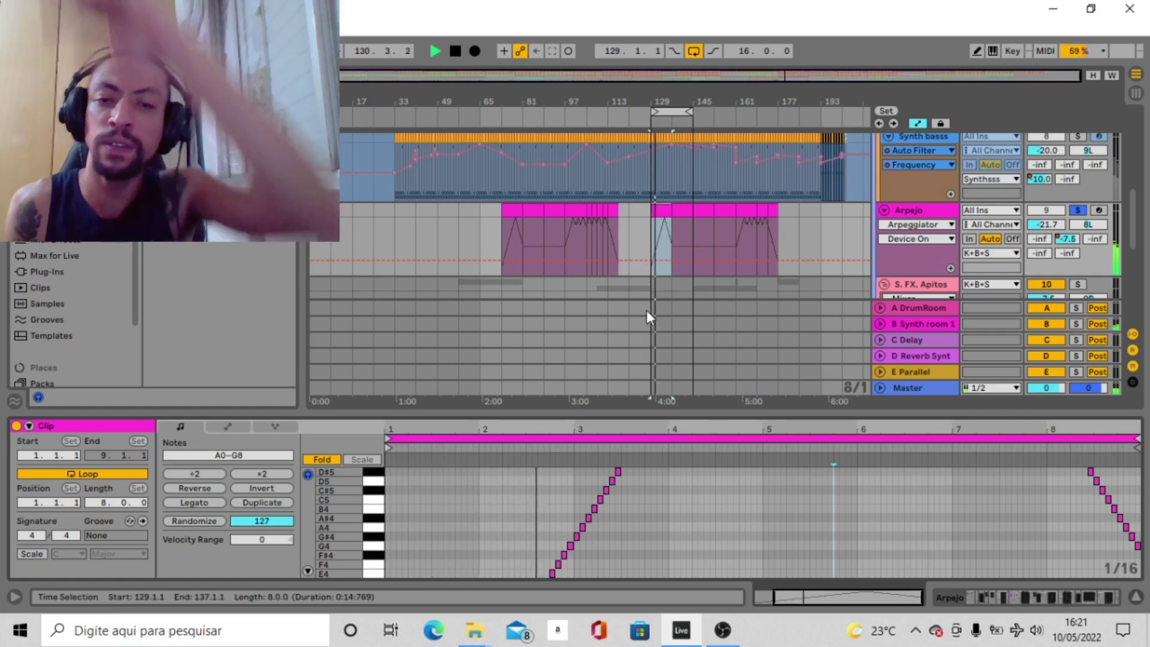
{"action": "left_click", "coordinate": [944, 220]}
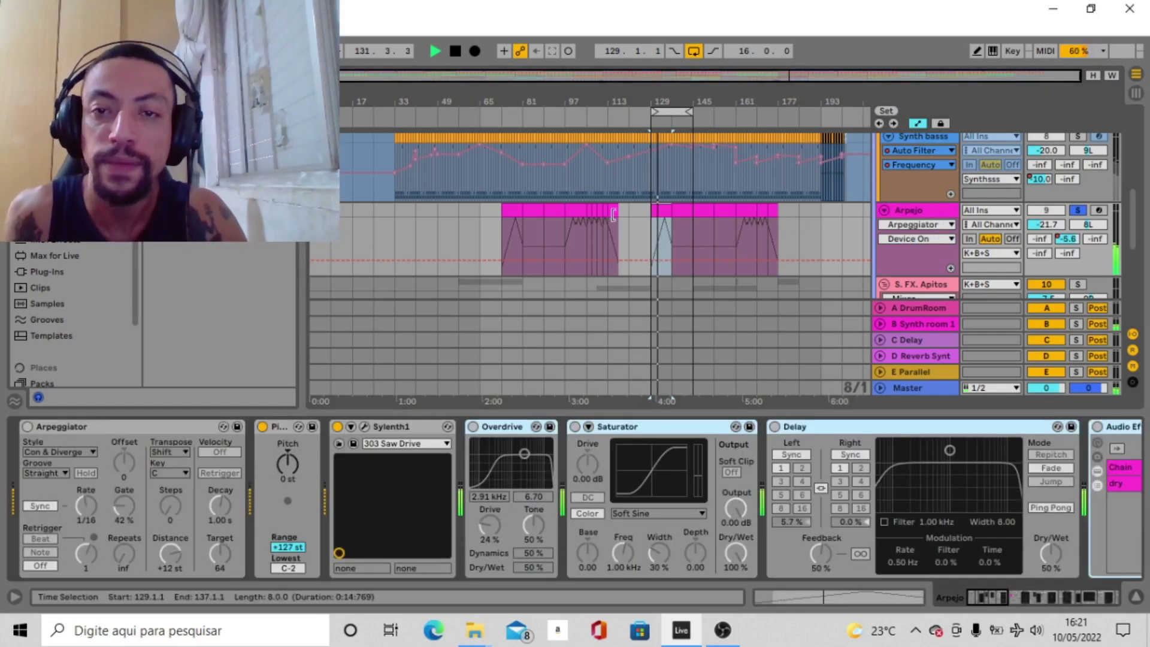
{"action": "left_click", "coordinate": [677, 205]}
{"action": "key", "text": "space"}
{"action": "key", "text": "space"}
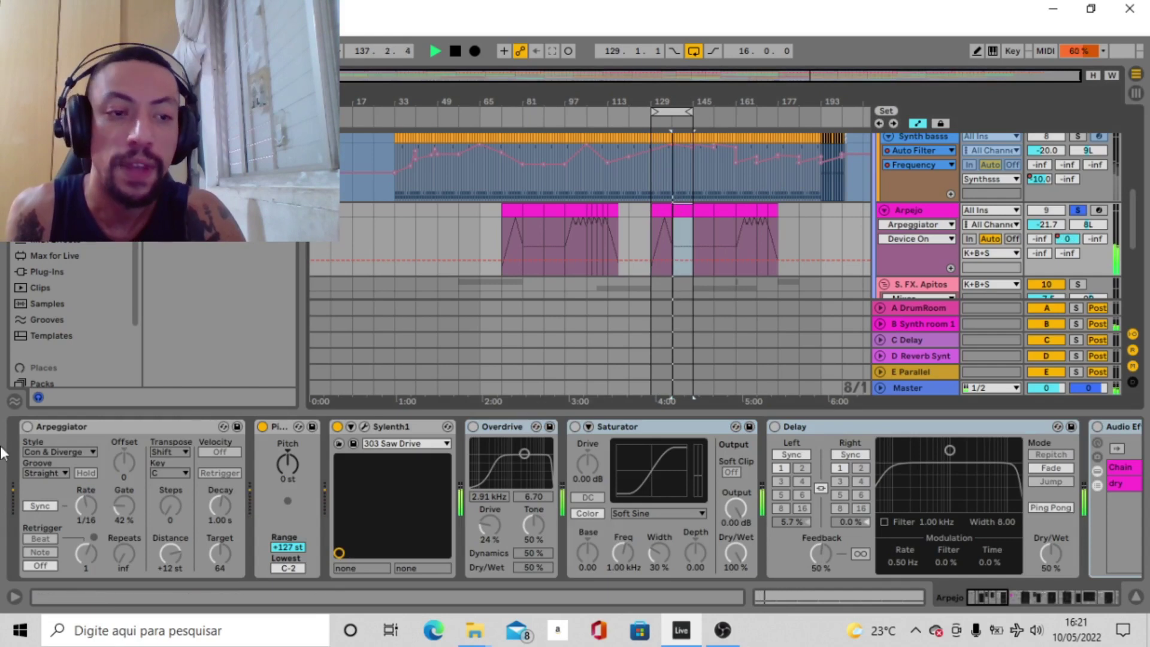
Step: Turn on Arpejo's Arpeggiator, Overdrive, Saturator and Delay one by one, shortening the loop to the eight bars from bar 137
{"action": "left_click", "coordinate": [27, 426]}
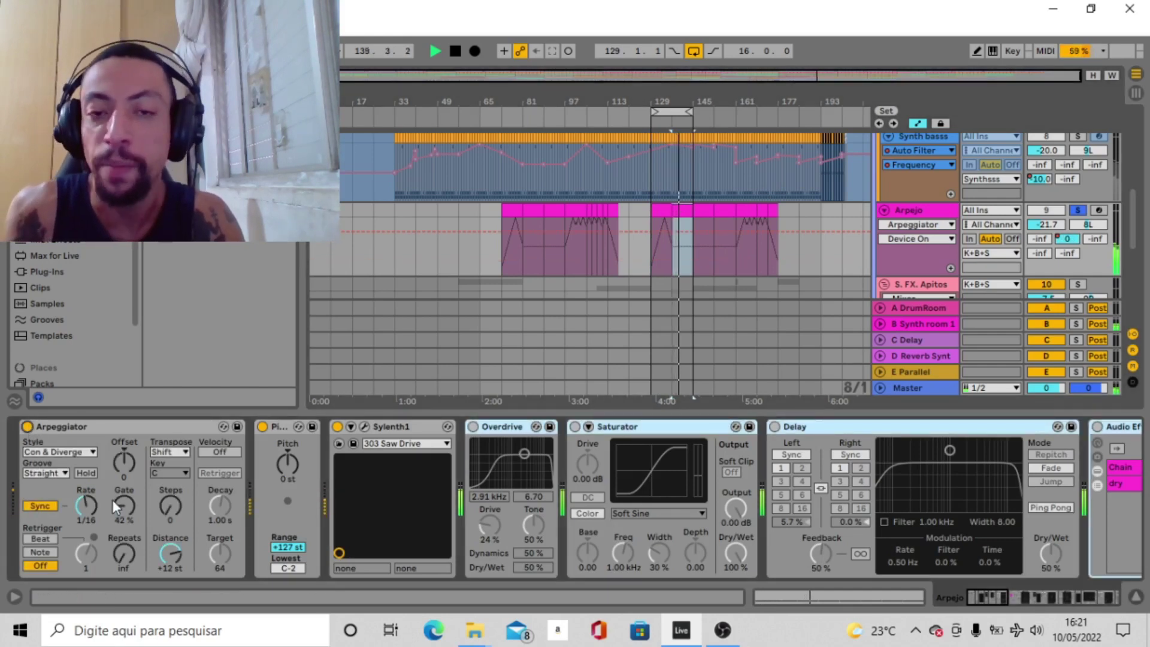
{"action": "left_click", "coordinate": [473, 426]}
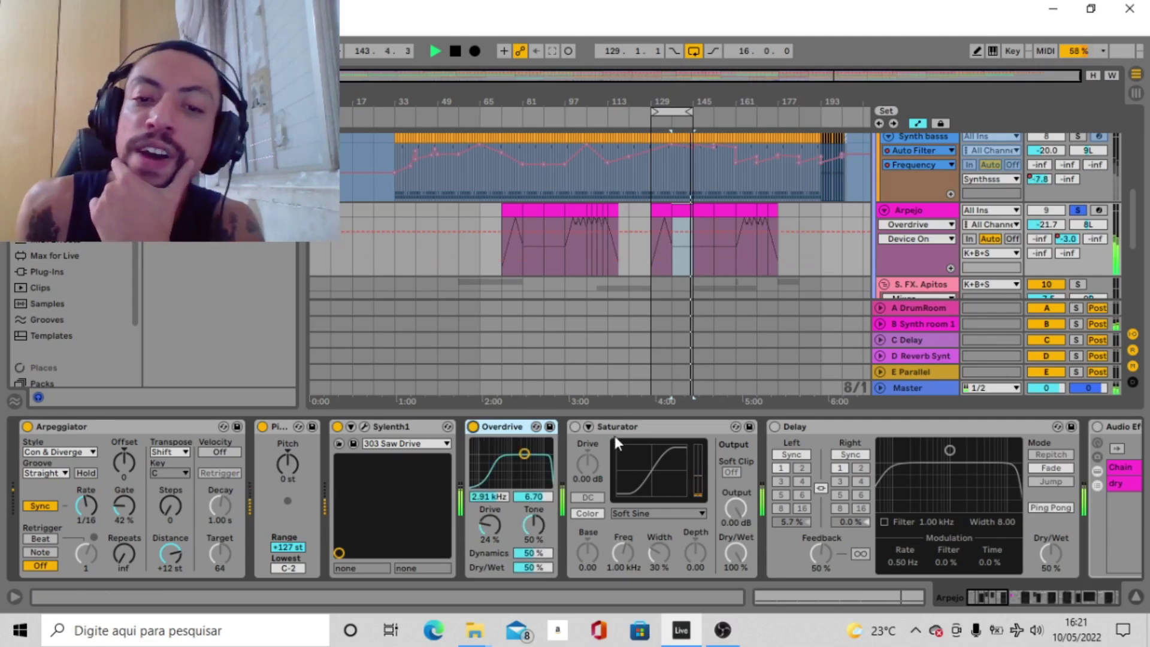
{"action": "left_click", "coordinate": [574, 426]}
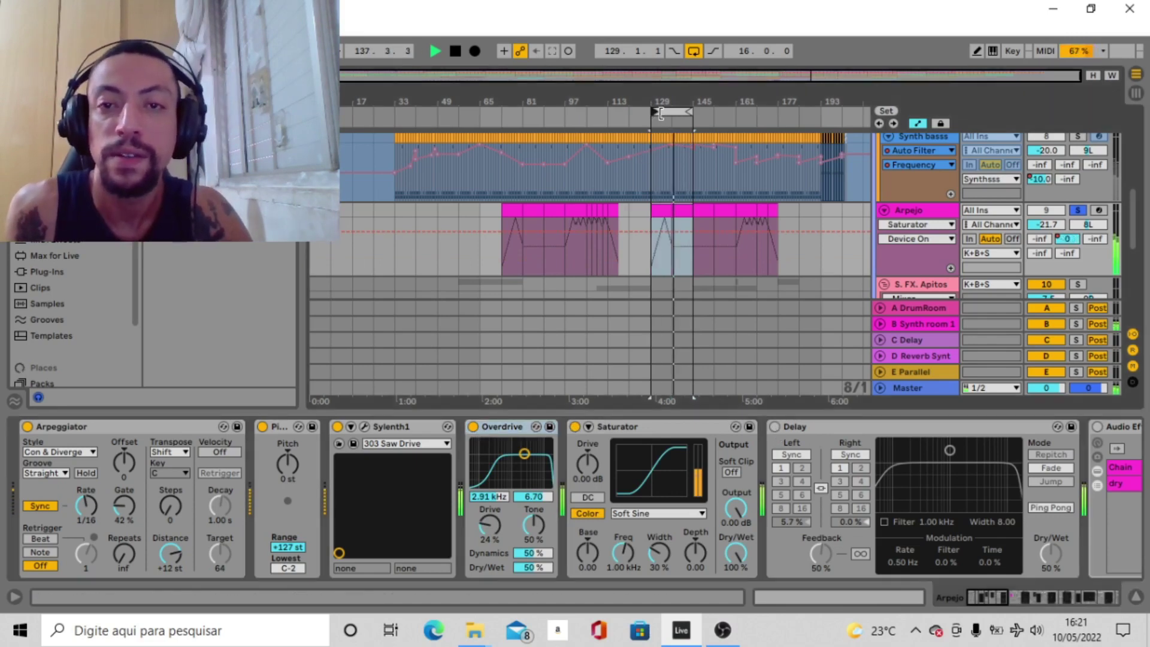
{"action": "left_click_drag", "start_coordinate": [651, 113], "coordinate": [673, 112]}
{"action": "left_click", "coordinate": [775, 425]}
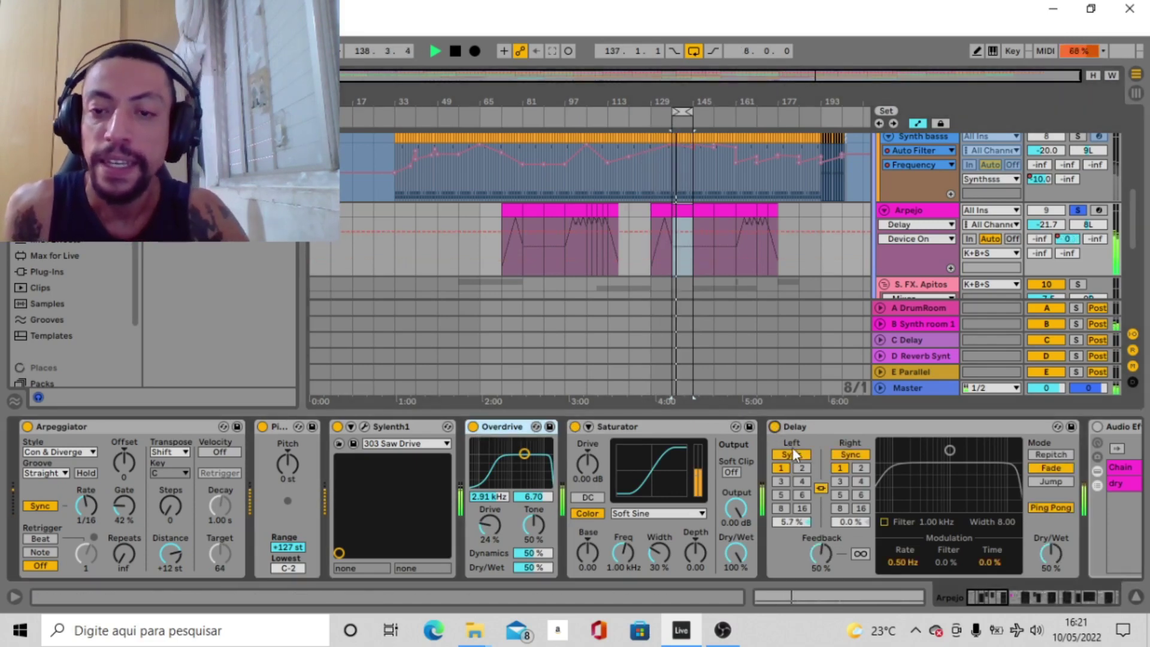
Step: Examine the dry and Chain branches of the Audio Effect Rack, including the devices inside Chain
{"action": "left_click_drag", "start_coordinate": [980, 592], "coordinate": [1000, 599]}
{"action": "left_click", "coordinate": [603, 484]}
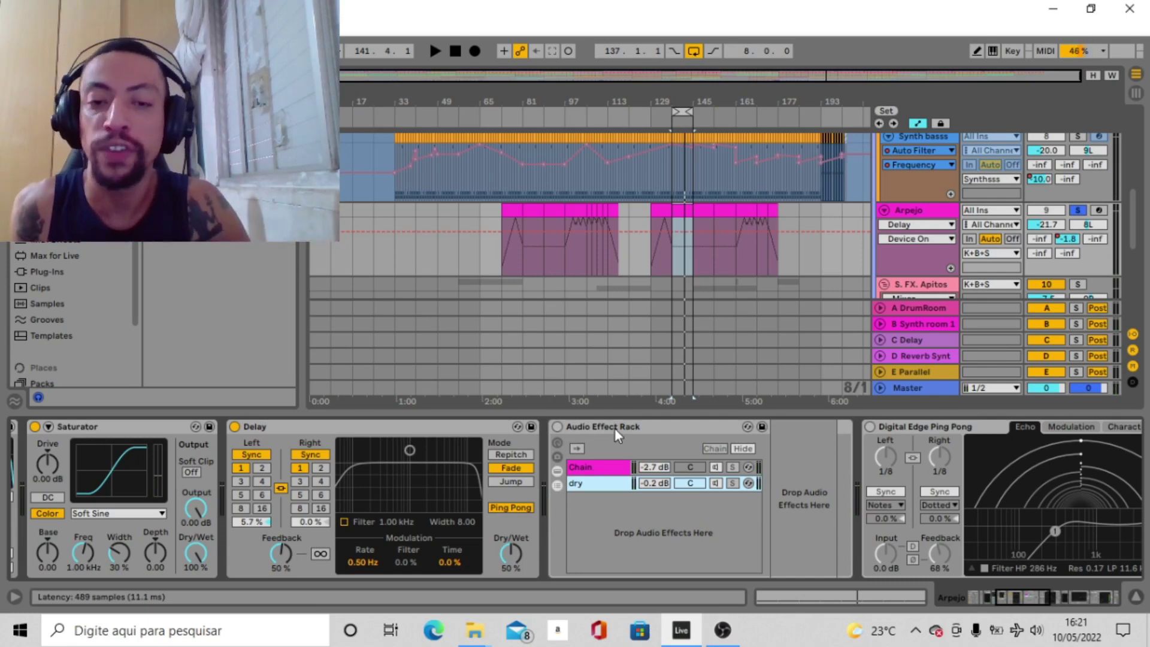
{"action": "left_click", "coordinate": [608, 472]}
{"action": "left_click_drag", "start_coordinate": [1018, 596], "coordinate": [1043, 598]}
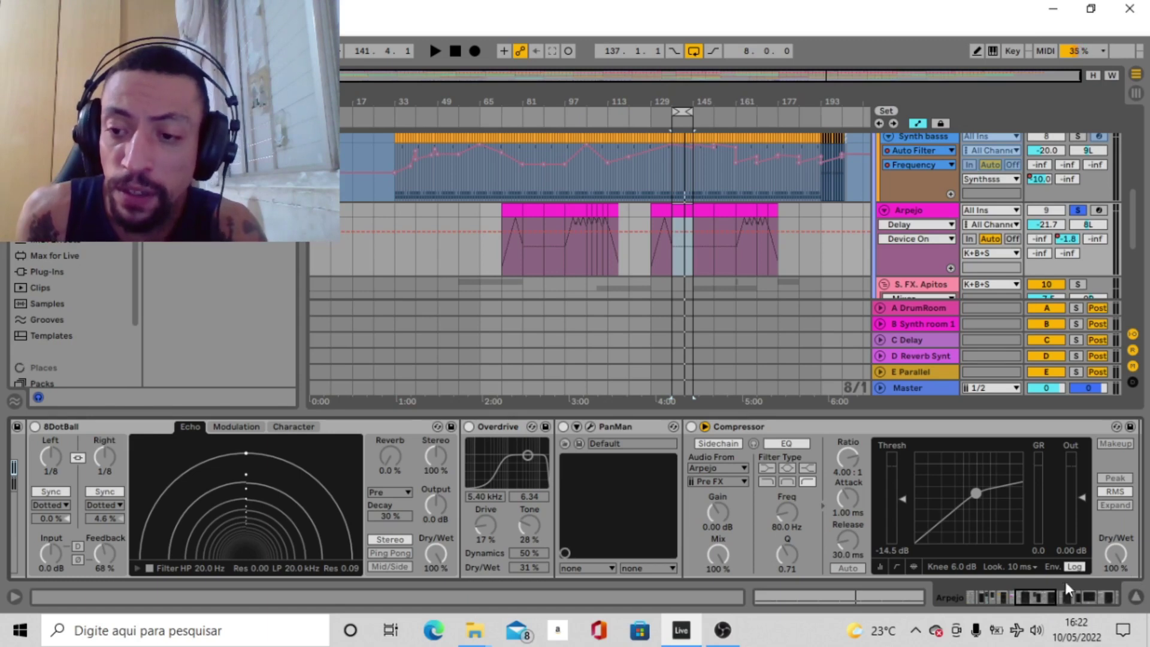
{"action": "left_click_drag", "start_coordinate": [1042, 598], "coordinate": [1022, 597]}
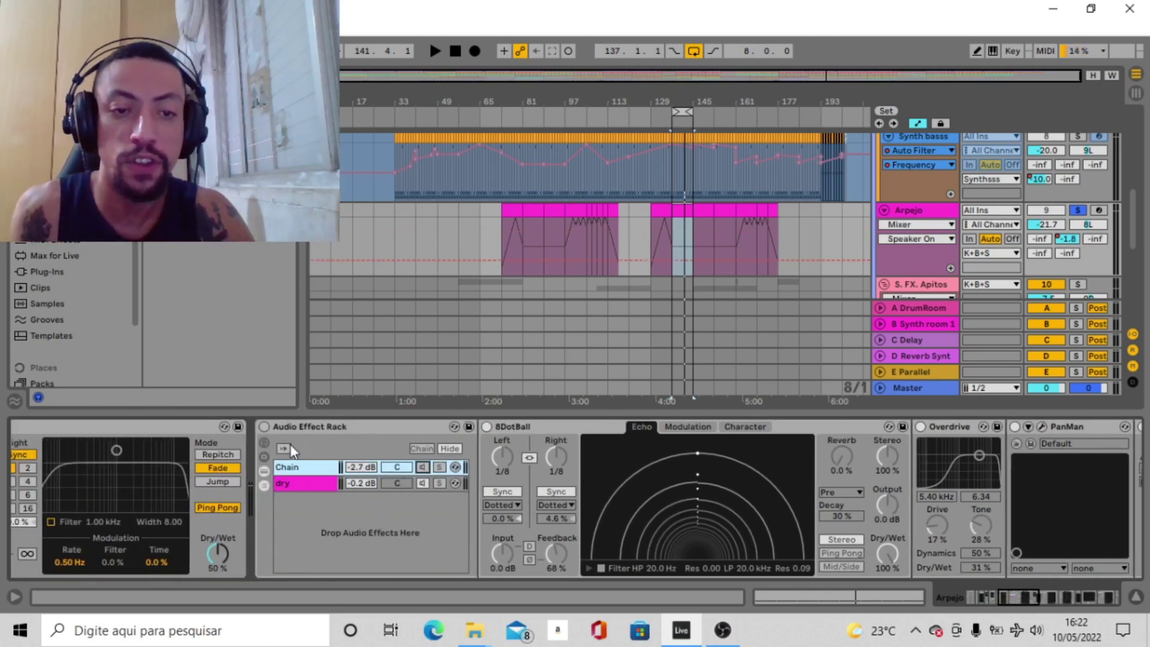
Step: Resume playback, turn on the Audio Effect Rack, and deactivate its dry chain so that only Chain is heard
{"action": "left_click", "coordinate": [264, 433]}
{"action": "key", "text": "space"}
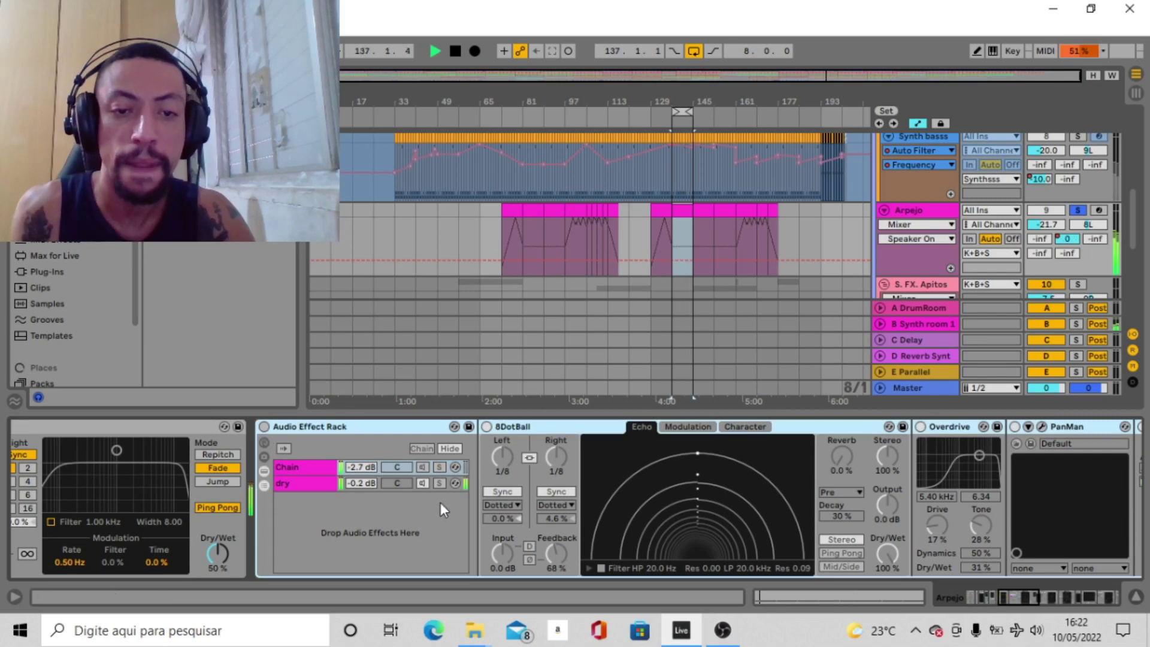
{"action": "left_click", "coordinate": [421, 467]}
{"action": "left_click", "coordinate": [264, 427]}
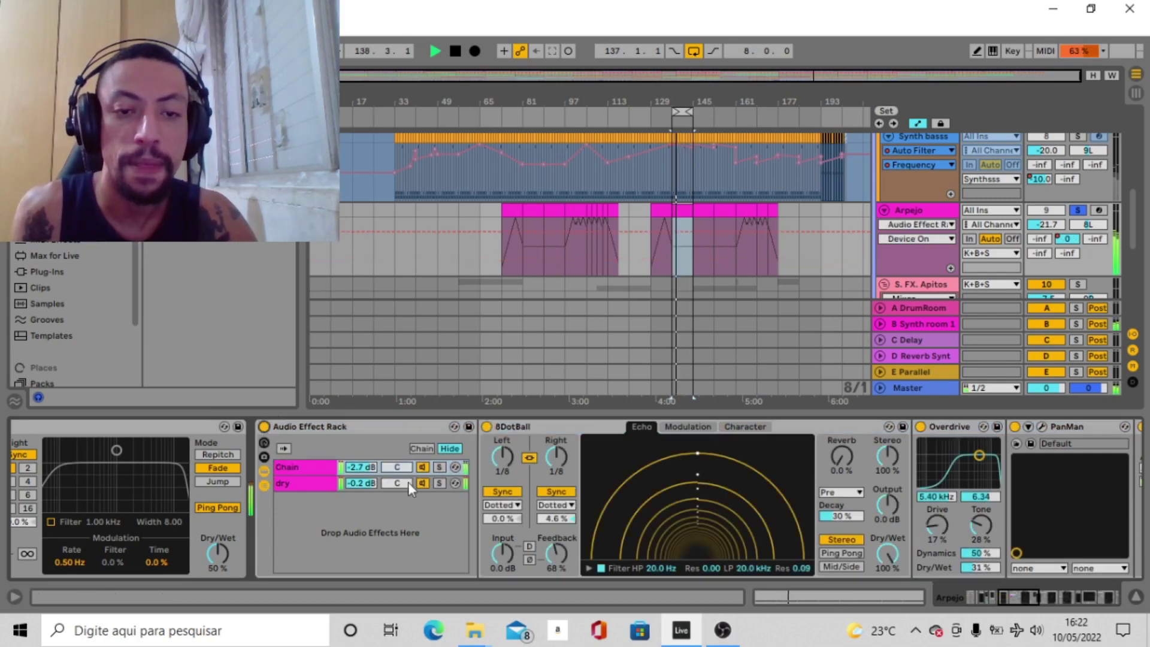
{"action": "left_click", "coordinate": [422, 483]}
{"action": "left_click", "coordinate": [307, 466]}
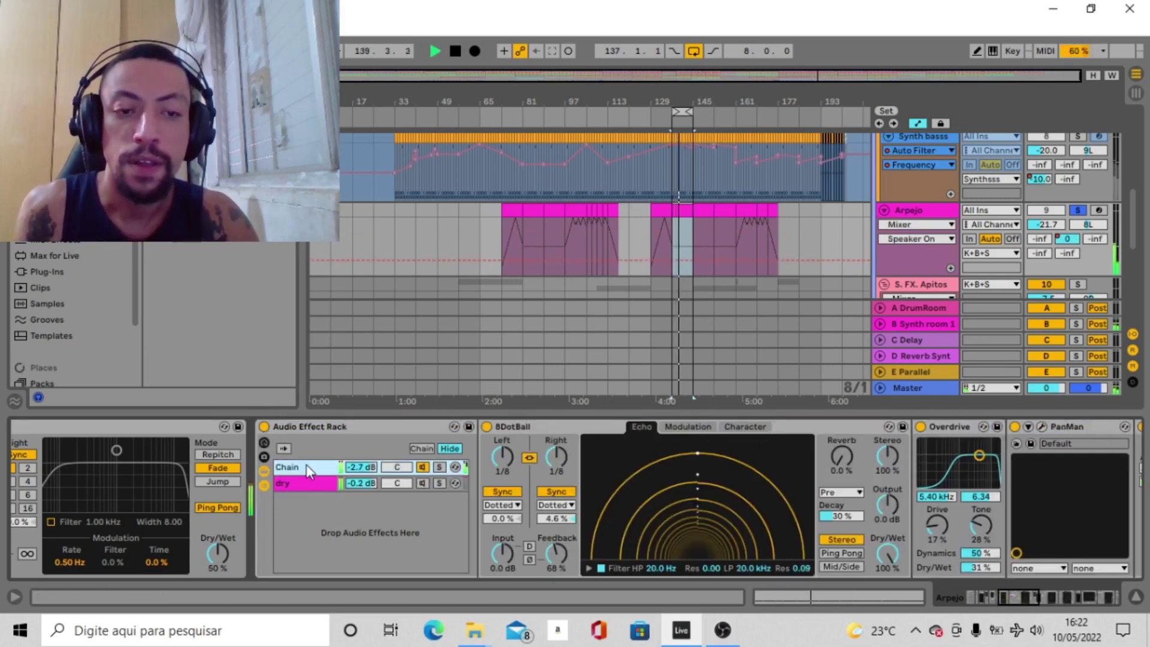
Step: Examine Chain's devices from 8DotBall to the Compressor, then reactivate the rack's dry chain
{"action": "left_click_drag", "start_coordinate": [994, 596], "coordinate": [1036, 605]}
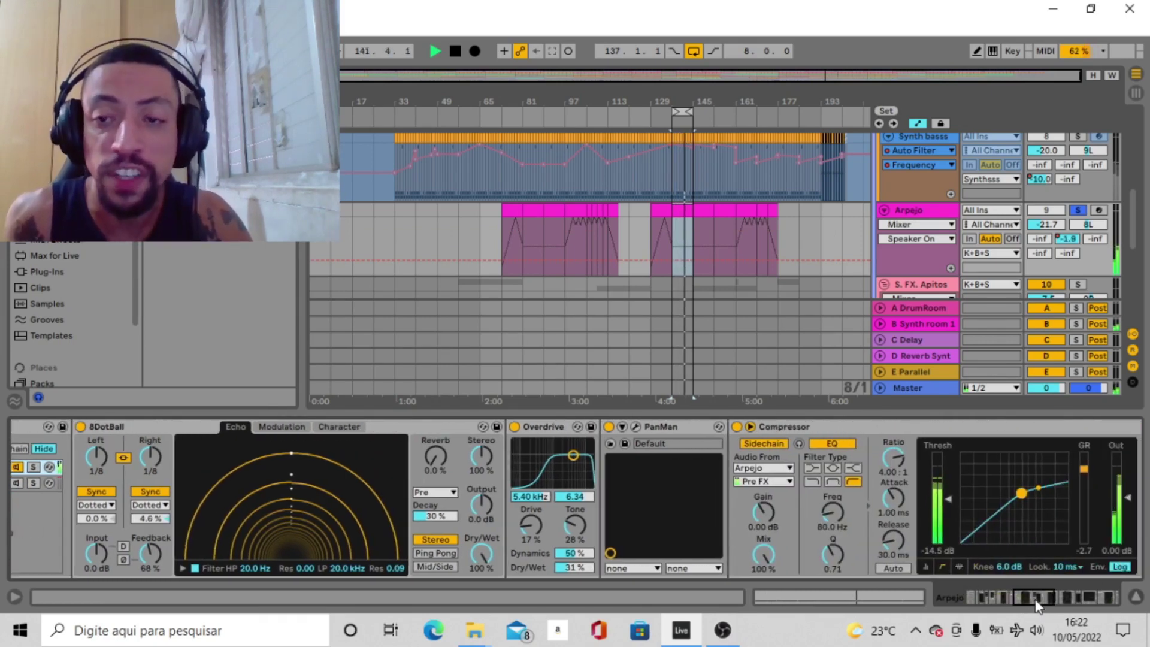
{"action": "mouse_move", "coordinate": [1038, 606]}
{"action": "left_mouse_down"}
{"action": "mouse_move", "coordinate": [1055, 604]}
{"action": "mouse_move", "coordinate": [1028, 617]}
{"action": "left_mouse_up"}
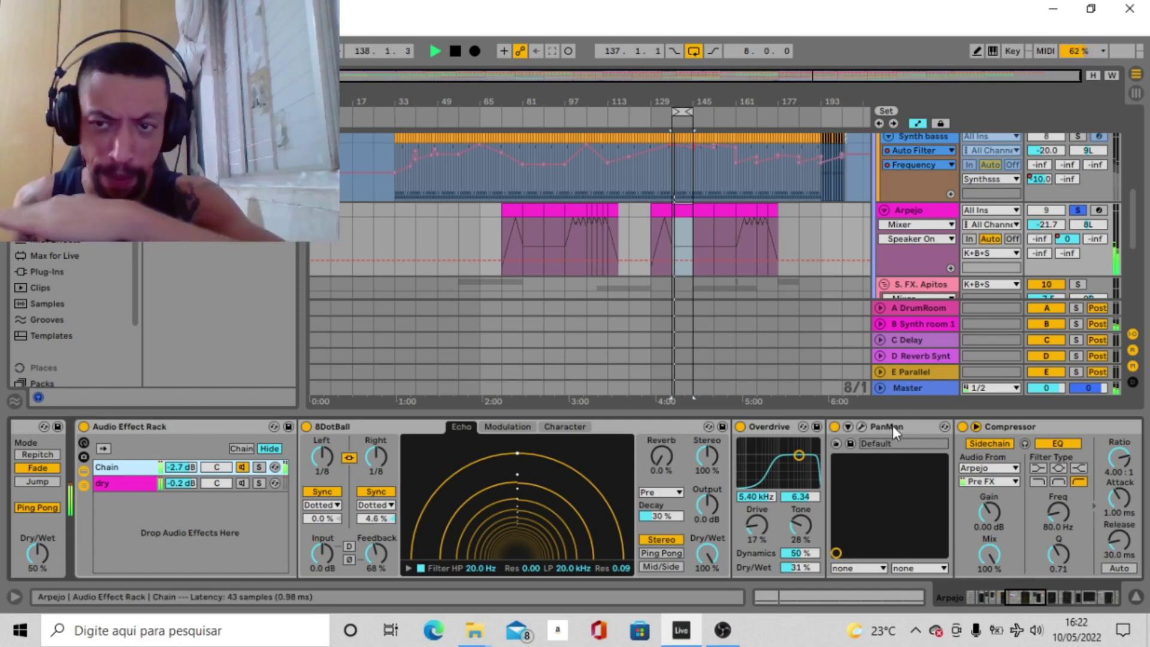
{"action": "left_click_drag", "start_coordinate": [1018, 595], "coordinate": [1030, 595]}
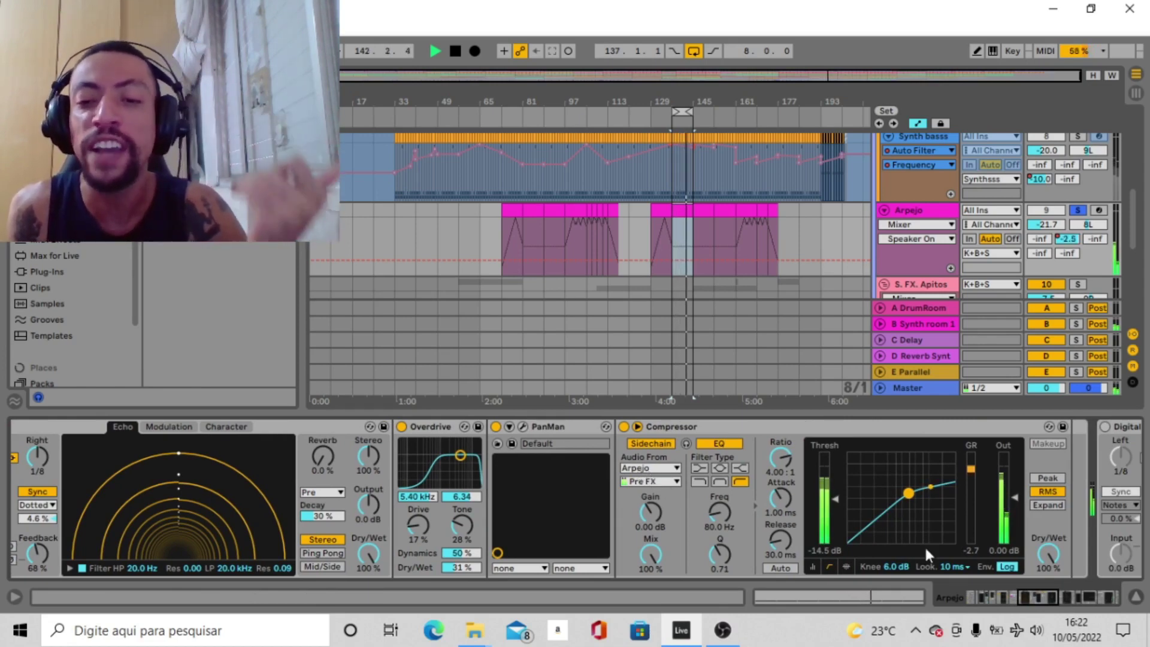
{"action": "left_click_drag", "start_coordinate": [1026, 593], "coordinate": [997, 595]}
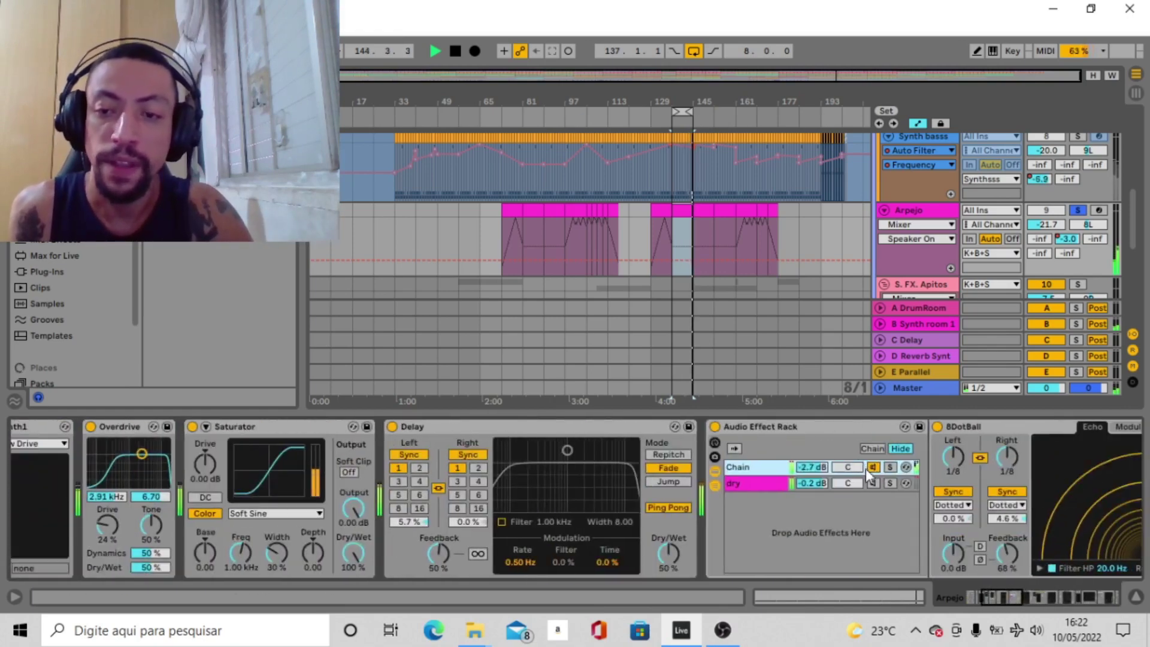
{"action": "left_click", "coordinate": [873, 484]}
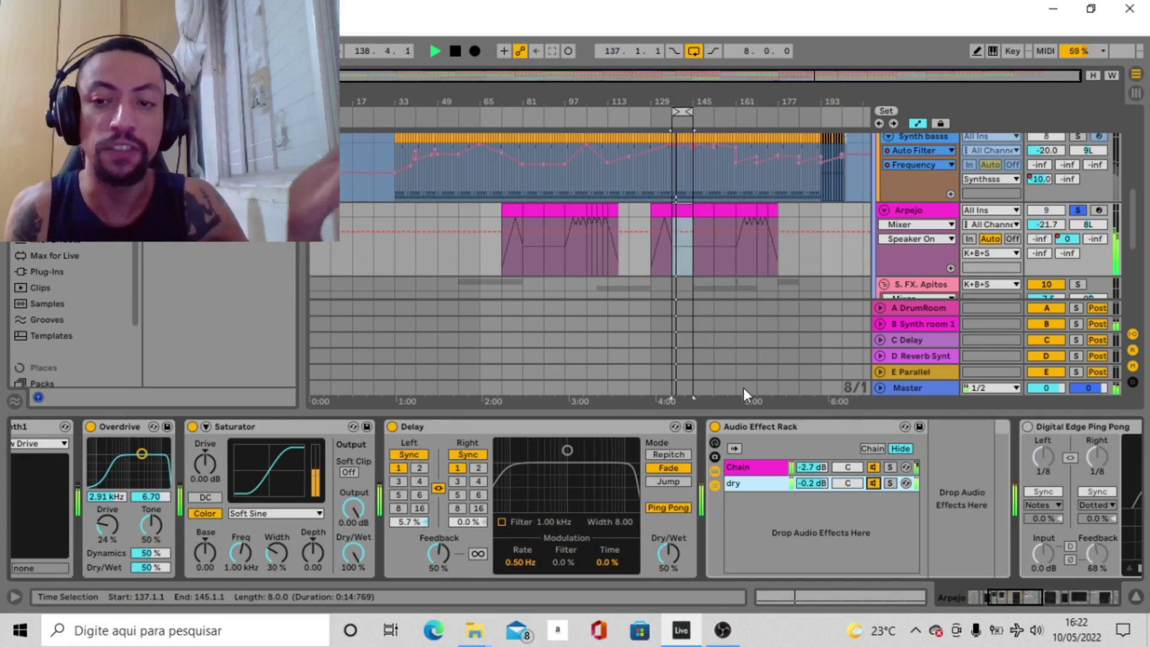
Step: Turn on the Digital Edge Ping Pong echo, Radiator and EQ Eight on the Arpejo track
{"action": "left_click", "coordinate": [1021, 596]}
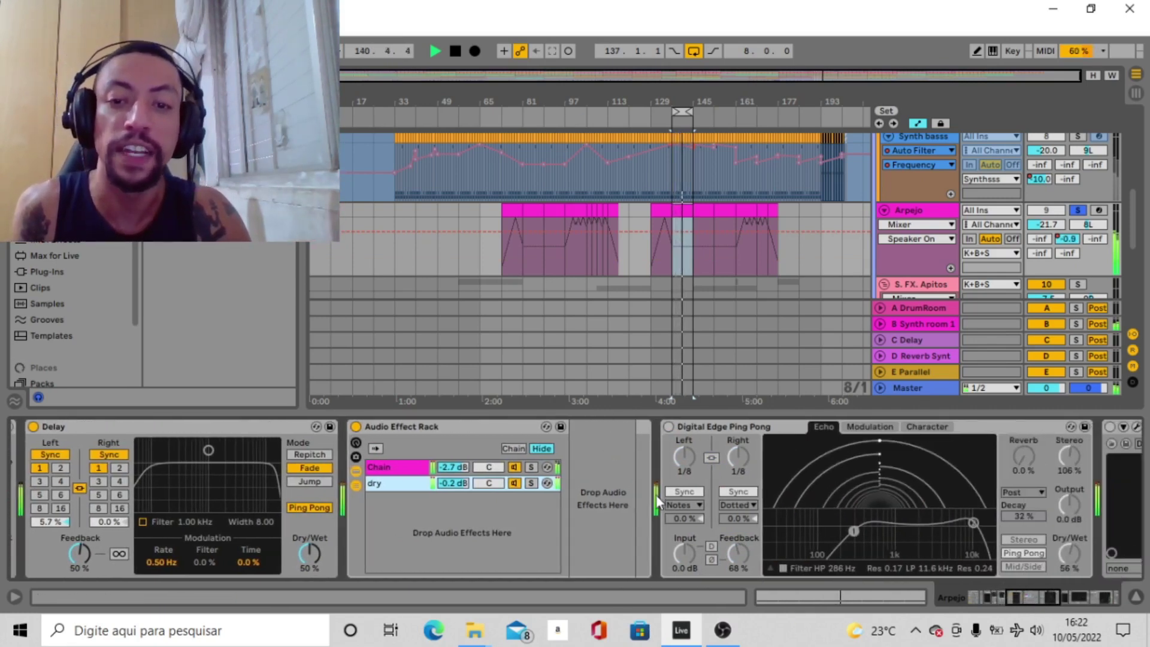
{"action": "left_click", "coordinate": [669, 427]}
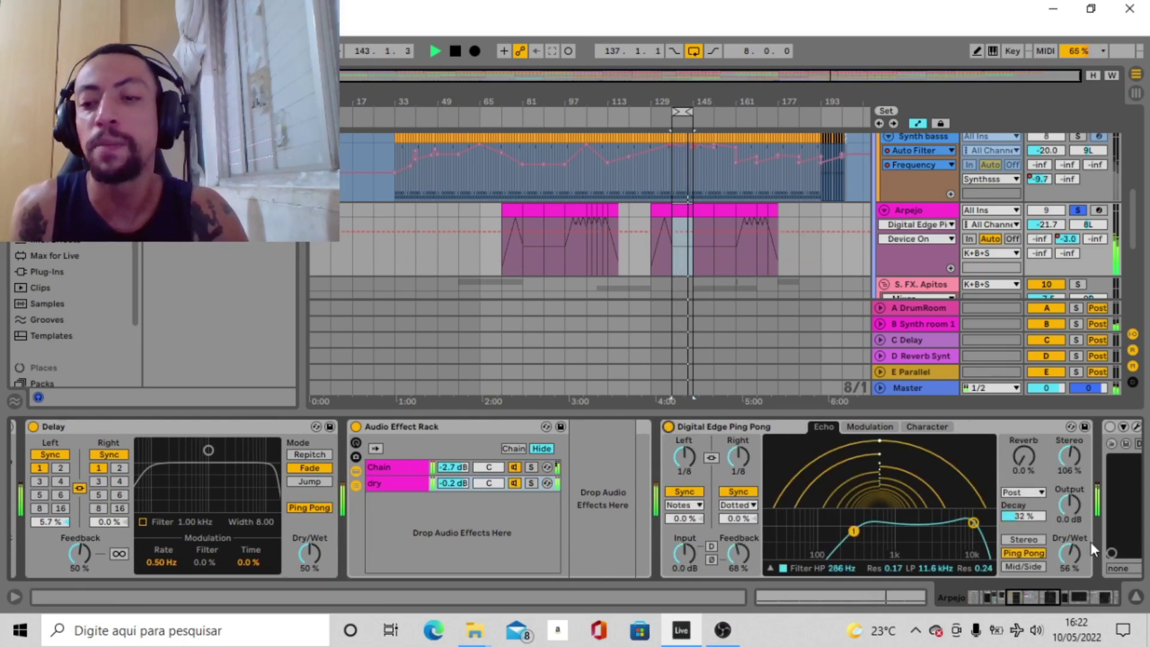
{"action": "left_click", "coordinate": [1066, 596]}
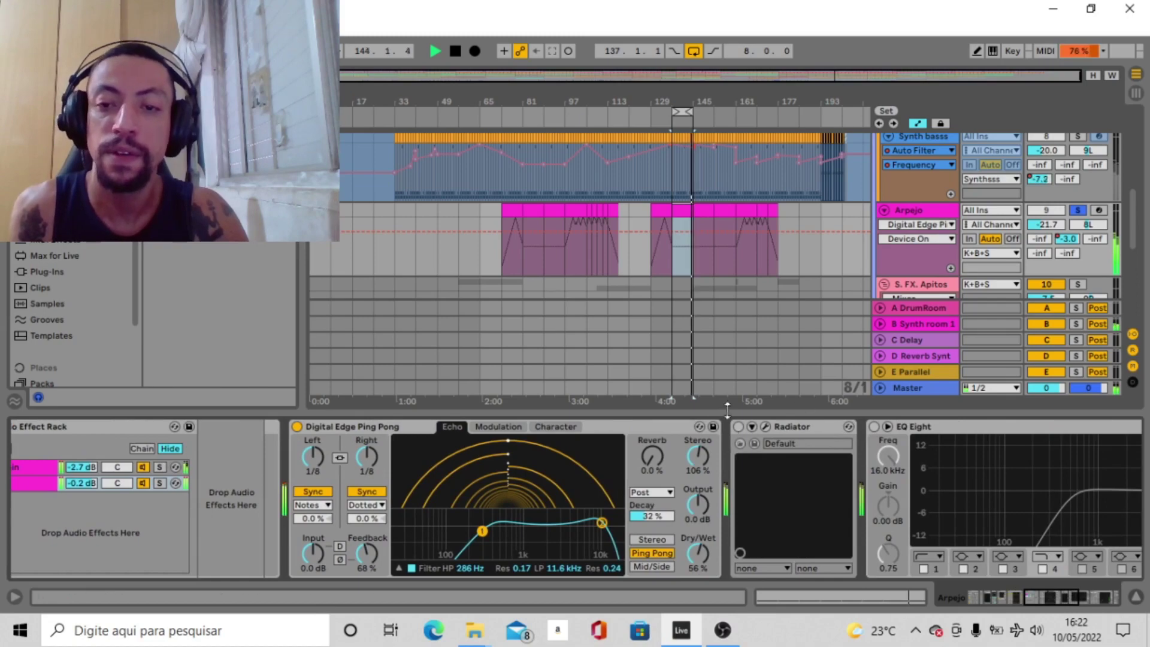
{"action": "left_click", "coordinate": [740, 426]}
{"action": "left_click", "coordinate": [874, 426]}
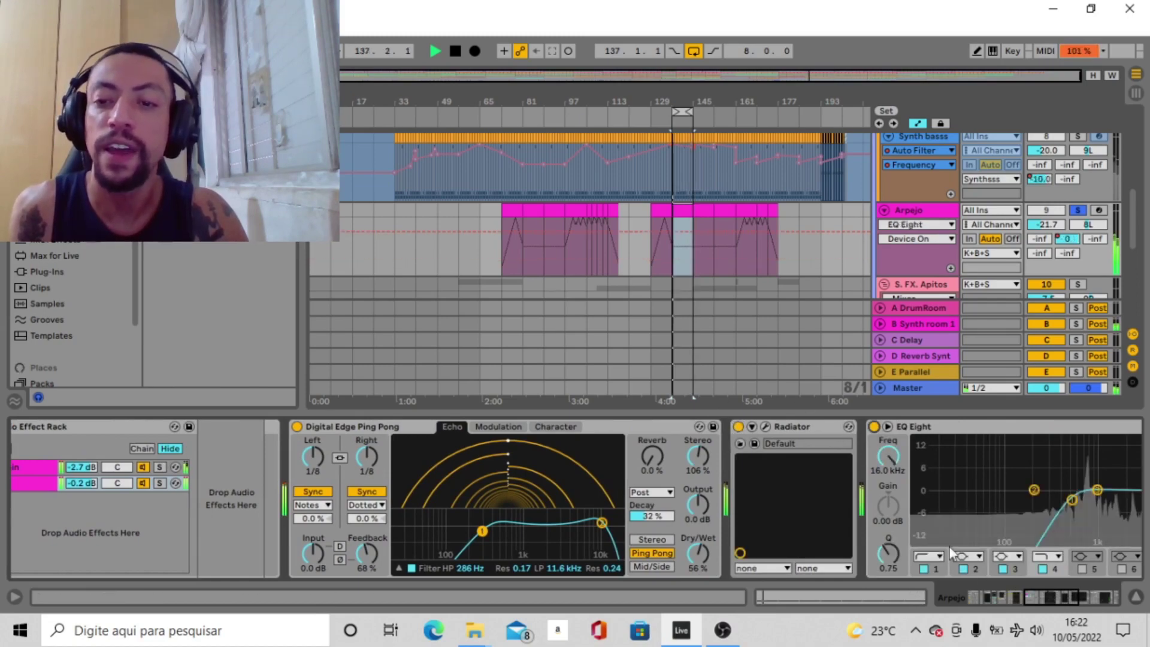
Step: Turn on the final Compressor and Limiter in the Arpejo chain and resume playback
{"action": "left_click_drag", "start_coordinate": [1035, 594], "coordinate": [1081, 595]}
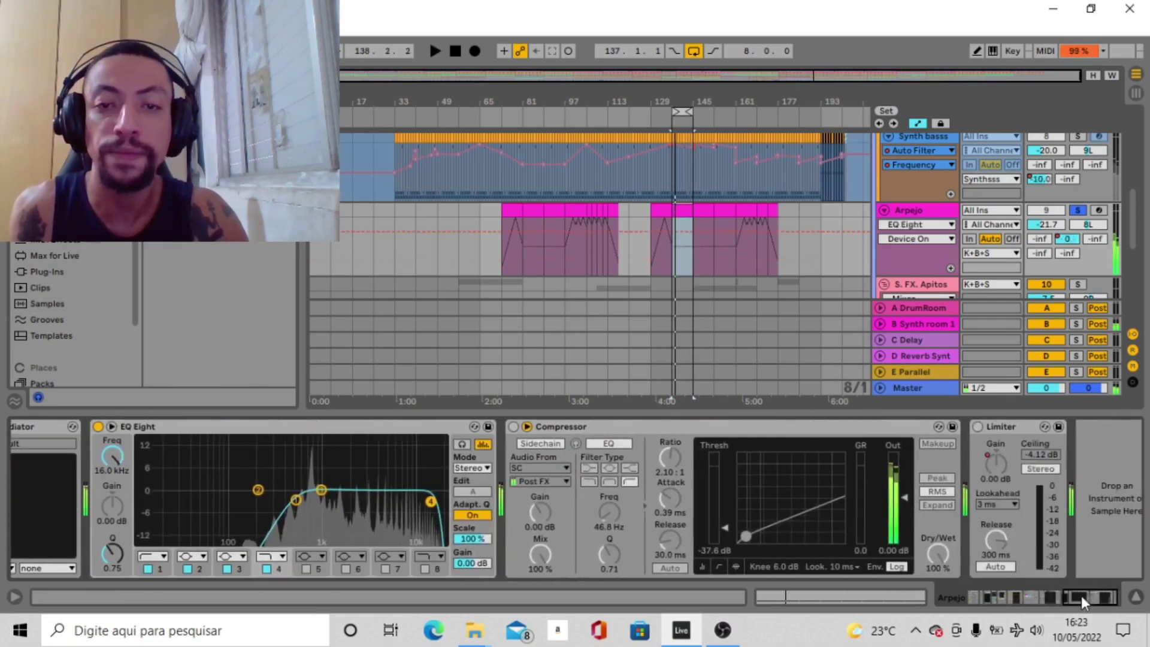
{"action": "left_click", "coordinate": [514, 427]}
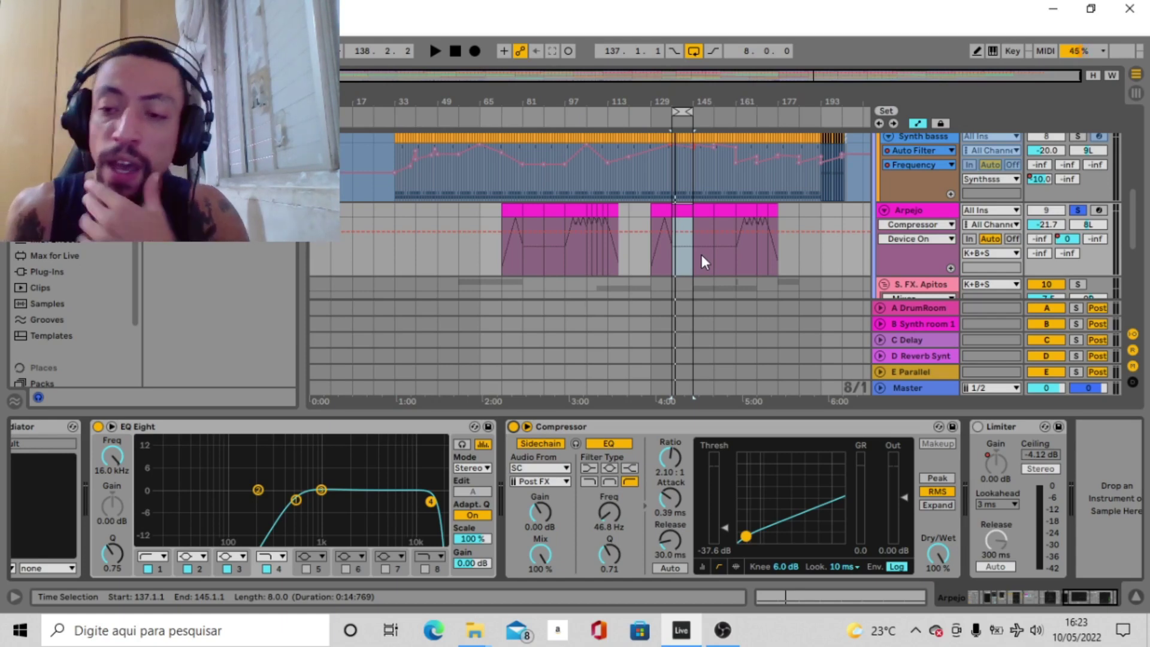
{"action": "left_click", "coordinate": [978, 427]}
{"action": "key", "text": "space"}
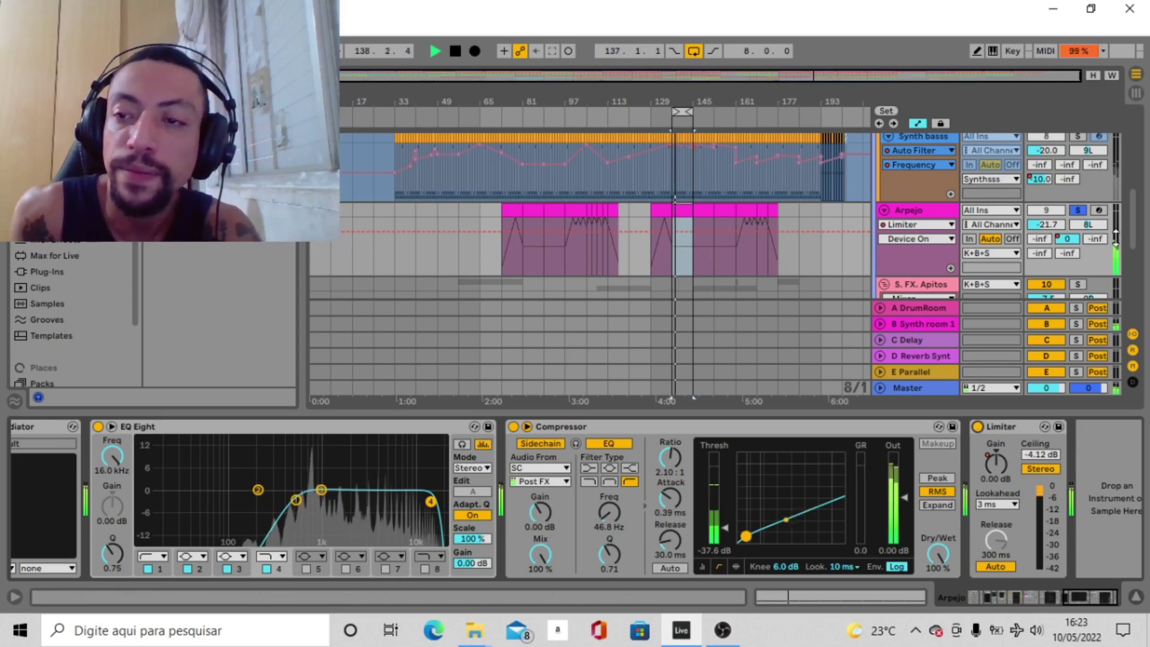
Step: Solo the S. FX. Apitos group instead of Arpejo and check the volumes of both tracks
{"action": "scroll", "coordinate": [1094, 230], "scroll_direction": "down", "scroll_amount": 3}
{"action": "scroll", "coordinate": [1094, 230], "scroll_direction": "up", "scroll_amount": 2}
{"action": "scroll", "coordinate": [1084, 235], "scroll_direction": "down", "scroll_amount": 3}
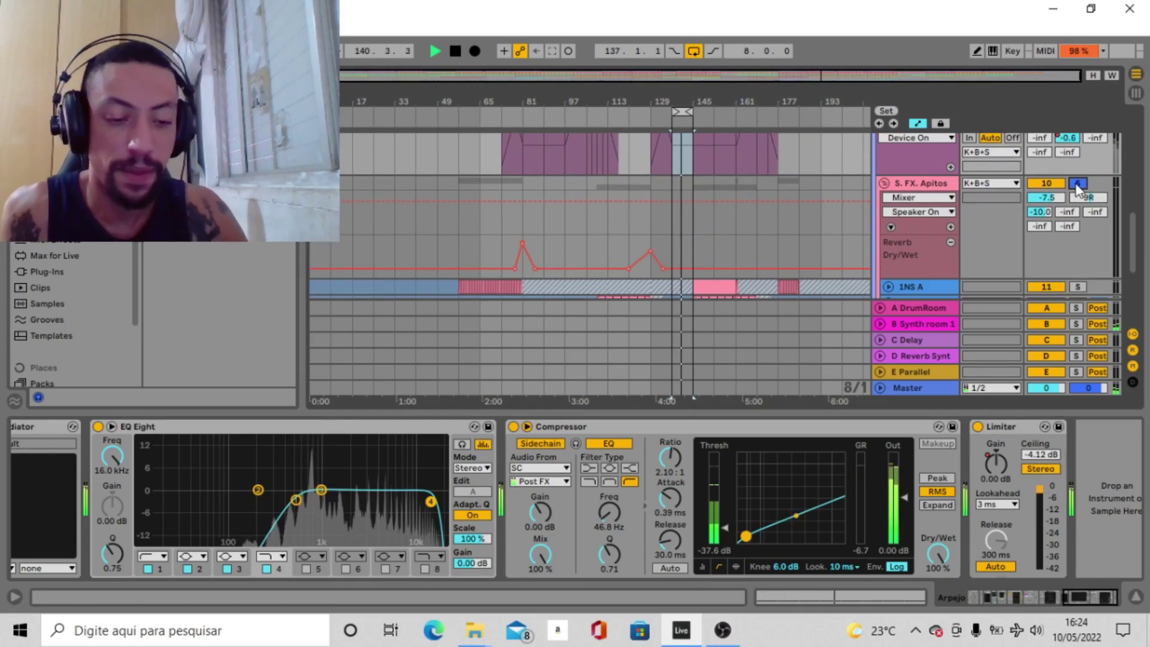
{"action": "left_click", "coordinate": [1078, 184]}
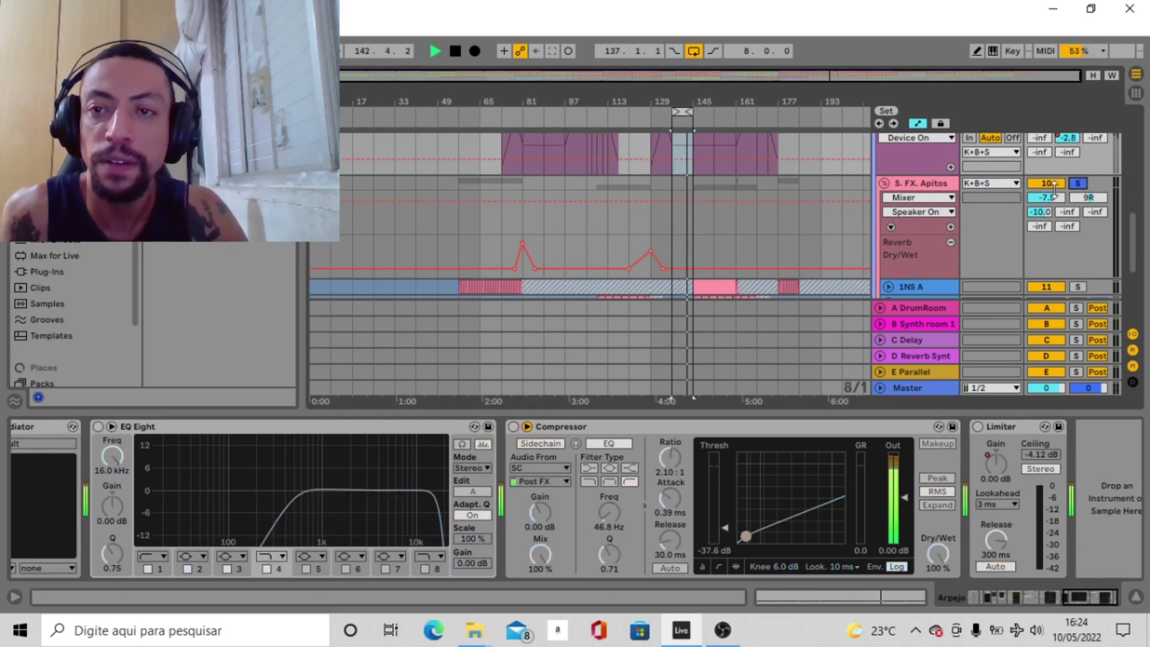
{"action": "scroll", "coordinate": [1054, 189], "scroll_direction": "up", "scroll_amount": 2}
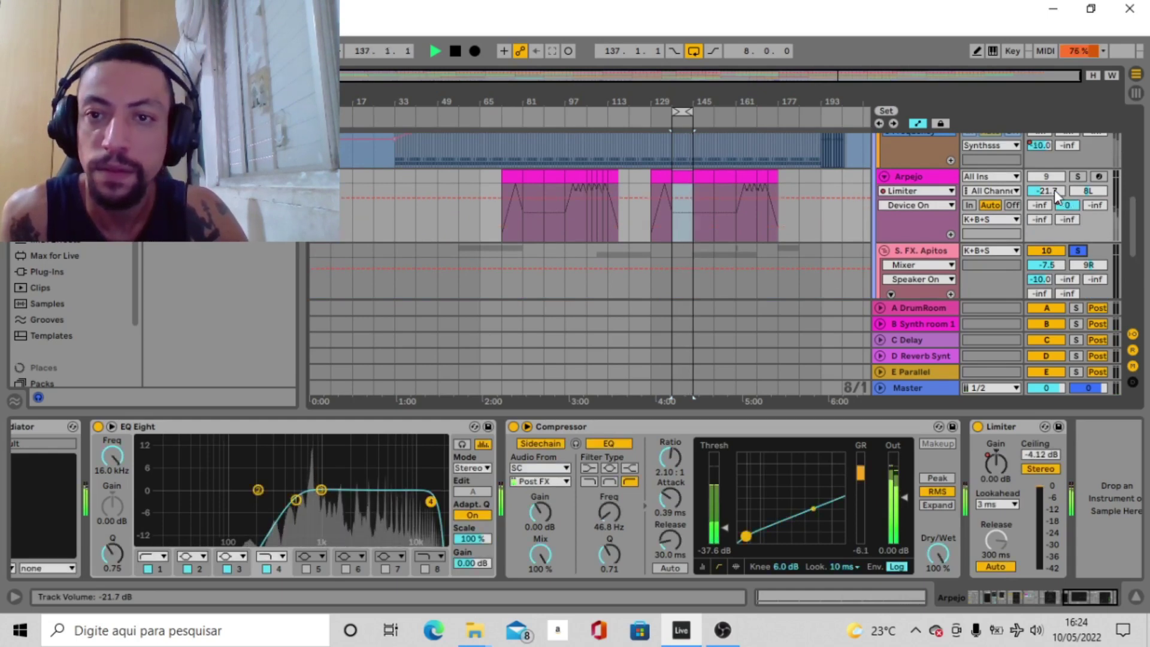
{"action": "scroll", "coordinate": [1048, 182], "scroll_direction": "down", "scroll_amount": 3}
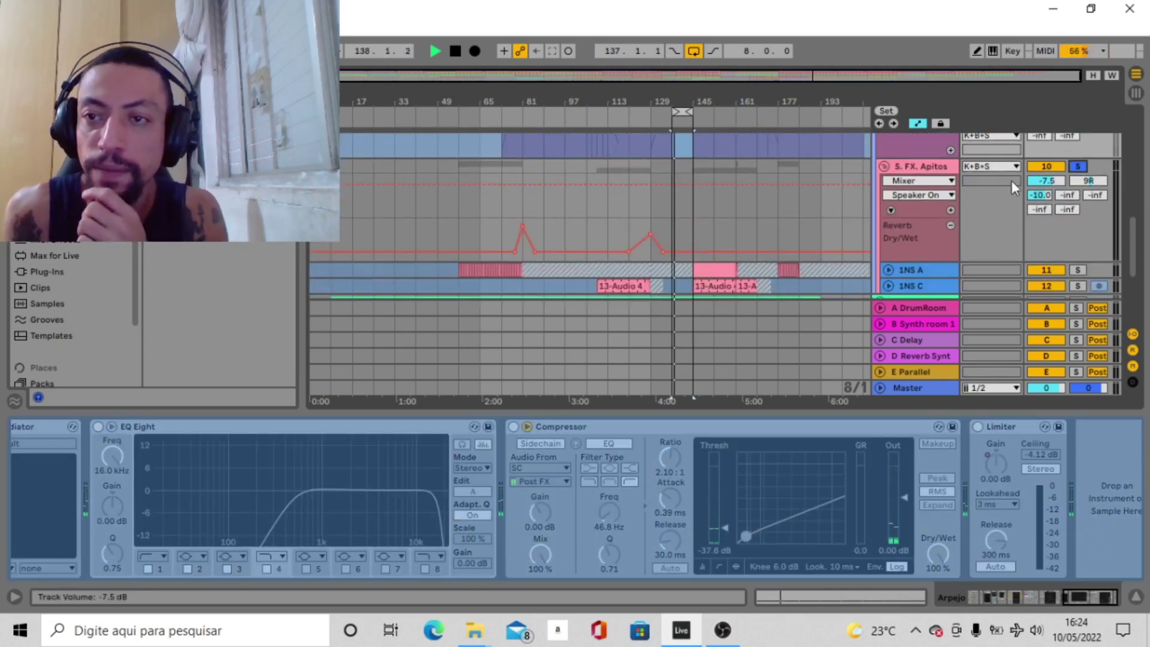
Step: Move the loop to start at bar 145 with a length of 96 bars, and unfold the 1NS A track
{"action": "scroll", "coordinate": [804, 256], "scroll_direction": "down", "scroll_amount": 3}
{"action": "left_click_drag", "start_coordinate": [681, 111], "coordinate": [1048, 199]}
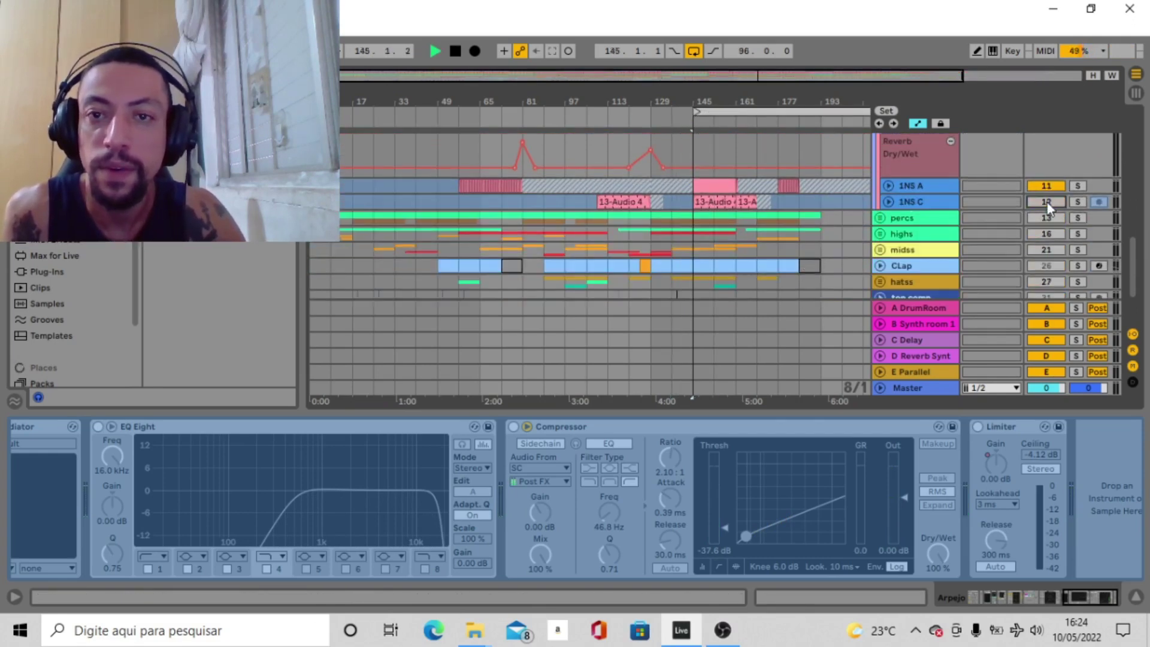
{"action": "key", "text": "minus"}
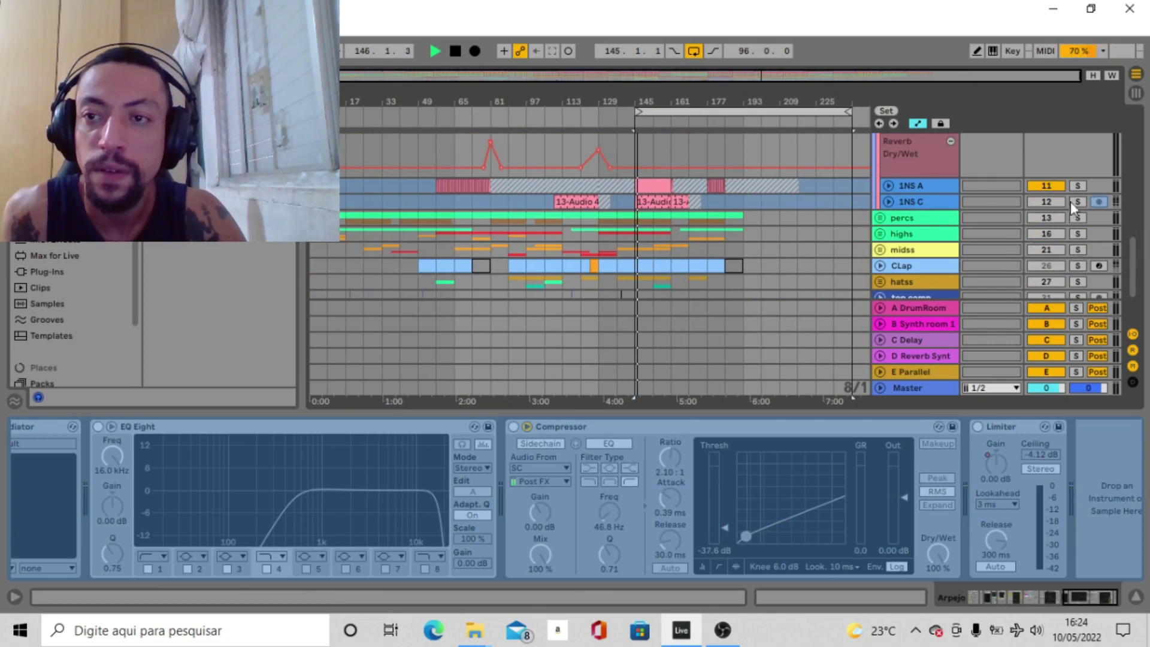
{"action": "scroll", "coordinate": [1070, 201], "scroll_direction": "up", "scroll_amount": 4}
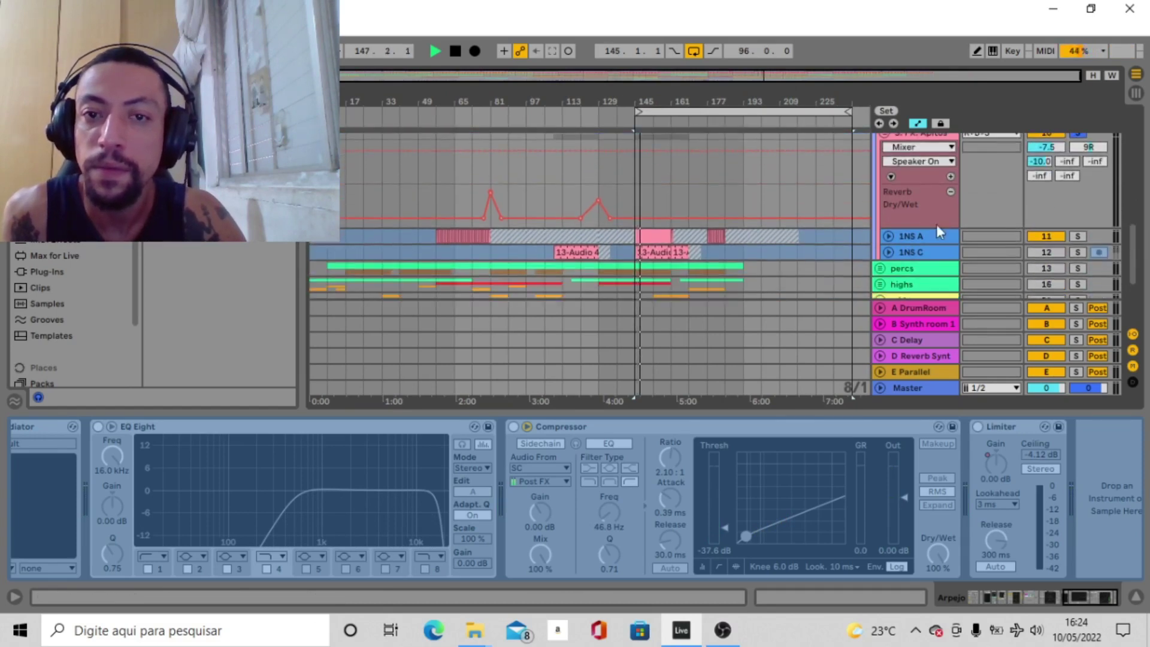
{"action": "left_click", "coordinate": [889, 236]}
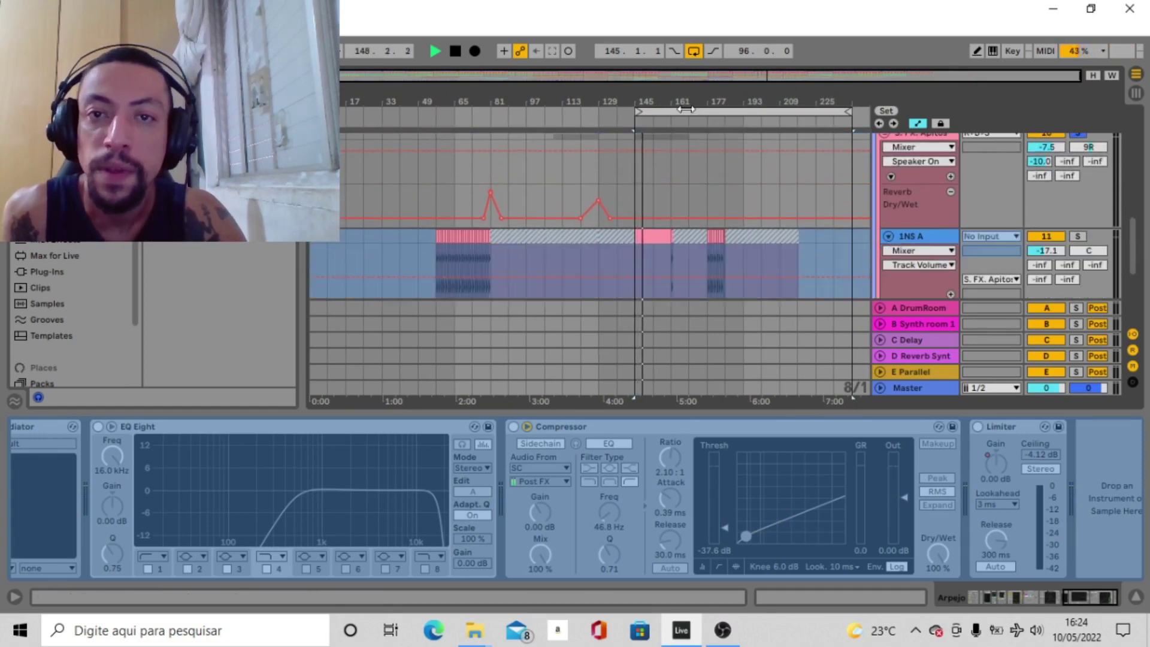
Step: Move the loop to start at bar 57, play from there, and shorten the loop to 24 bars
{"action": "left_click_drag", "start_coordinate": [743, 111], "coordinate": [725, 112]}
{"action": "left_click_drag", "start_coordinate": [469, 154], "coordinate": [494, 172]}
{"action": "key", "text": "space"}
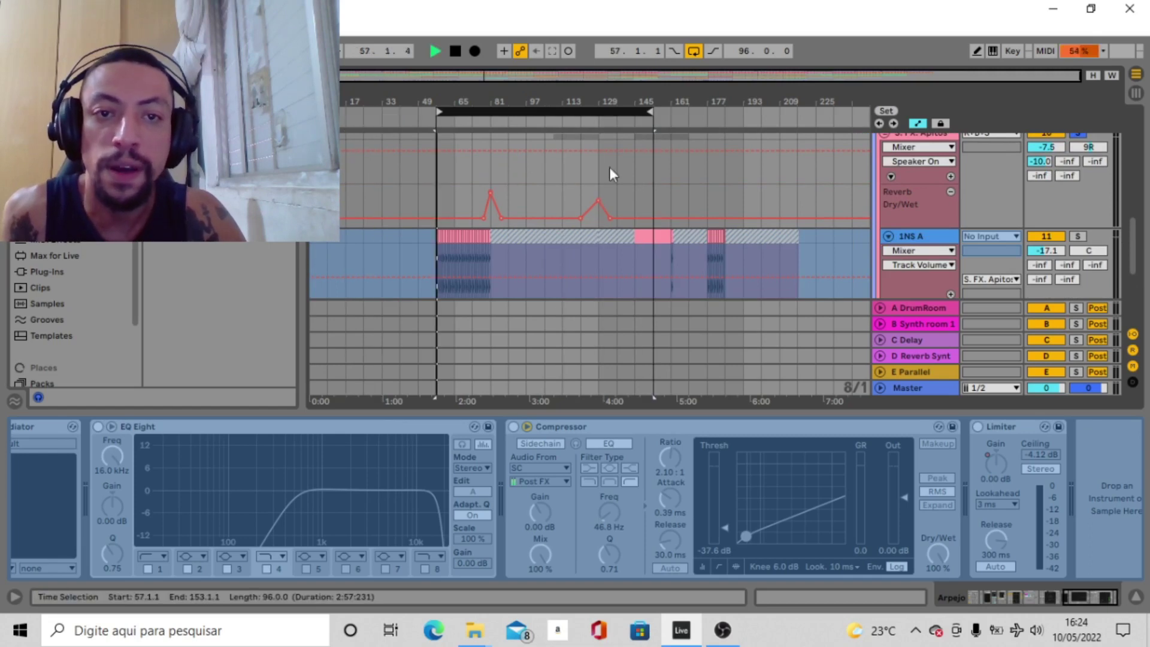
{"action": "left_click_drag", "start_coordinate": [609, 174], "coordinate": [485, 151]}
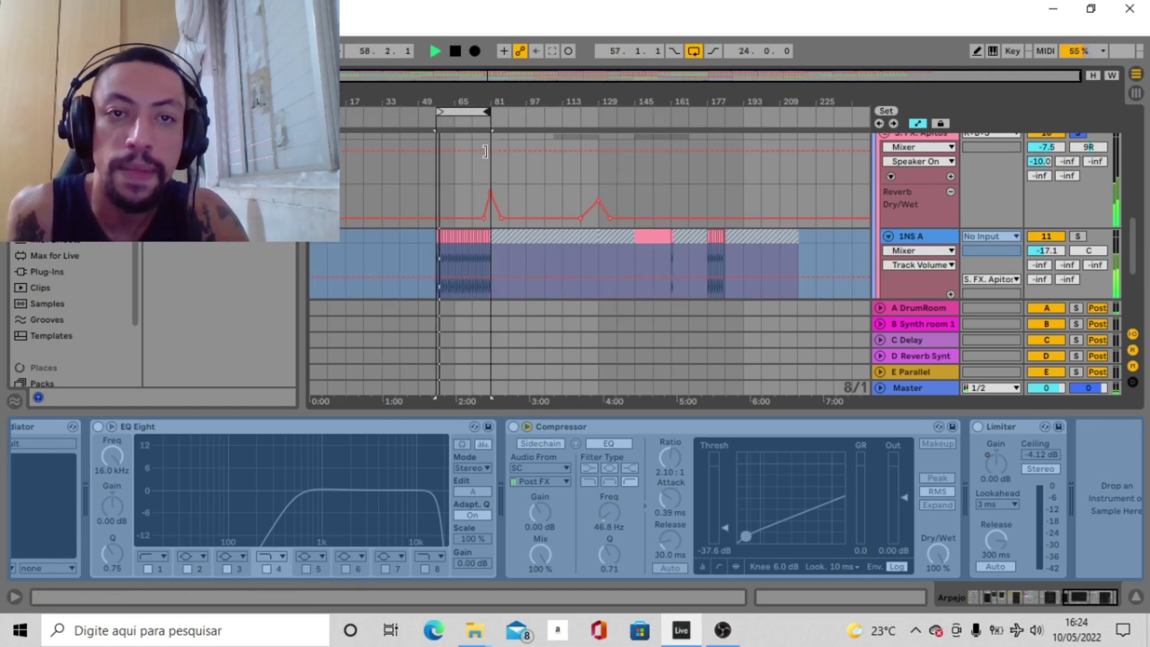
Step: Select the 1NS A track, frame its clips between bars 57 and 81, and unfreeze the track
{"action": "left_click", "coordinate": [907, 239]}
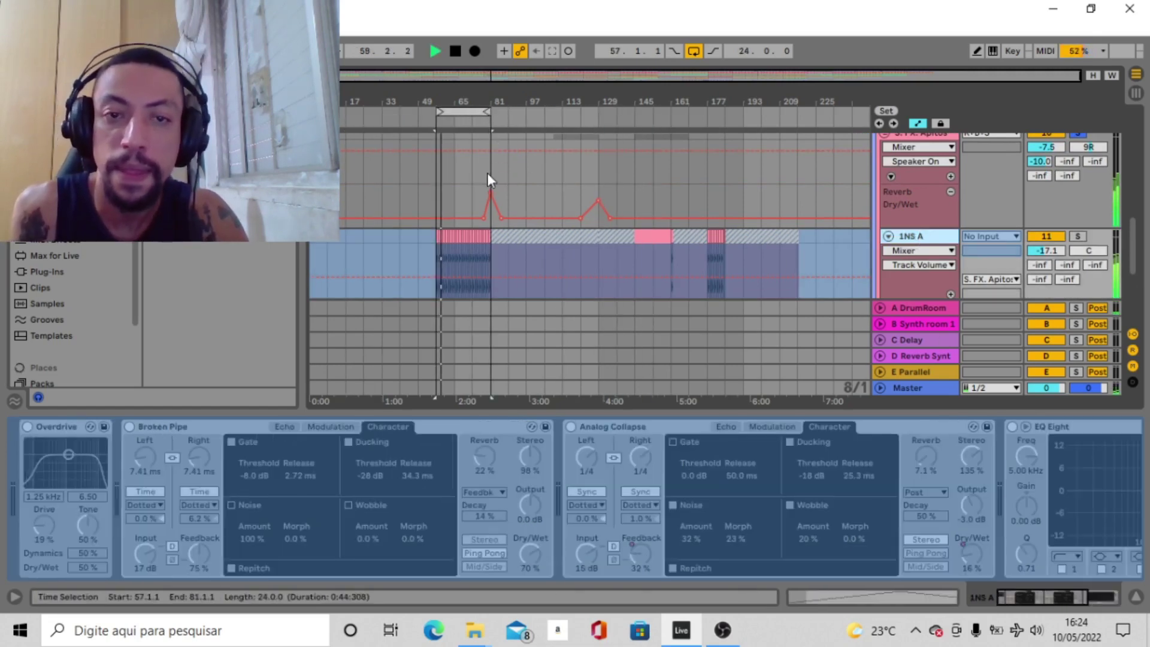
{"action": "left_click_drag", "start_coordinate": [451, 103], "coordinate": [455, 221]}
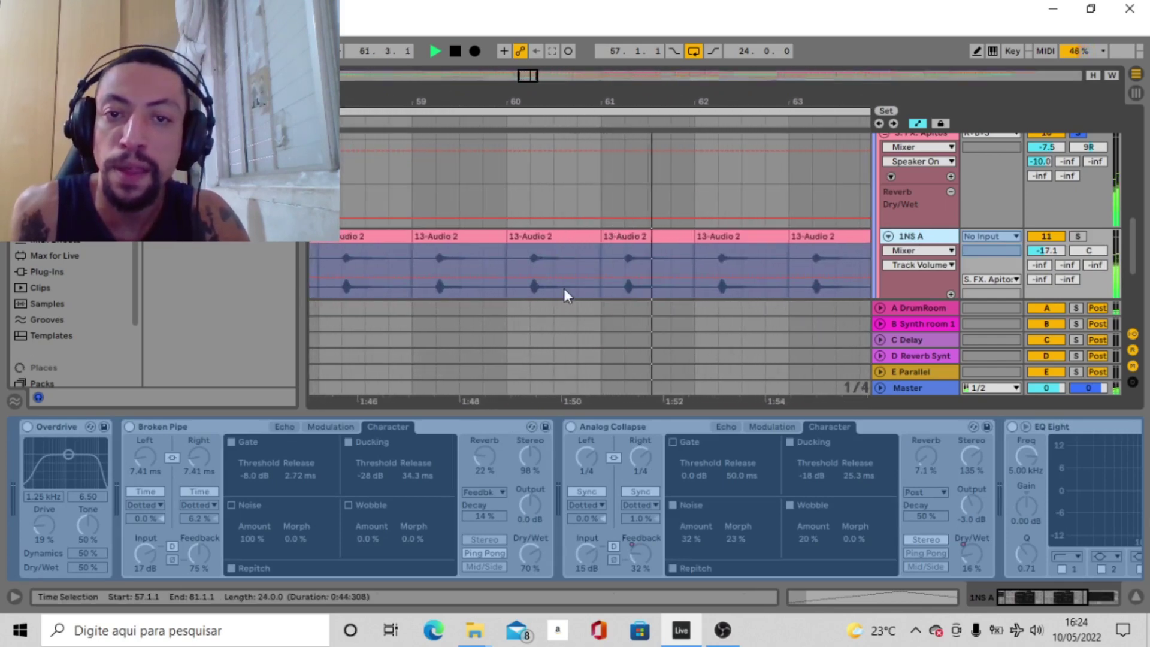
{"action": "left_click_drag", "start_coordinate": [561, 103], "coordinate": [560, 43]}
{"action": "right_click", "coordinate": [881, 265]}
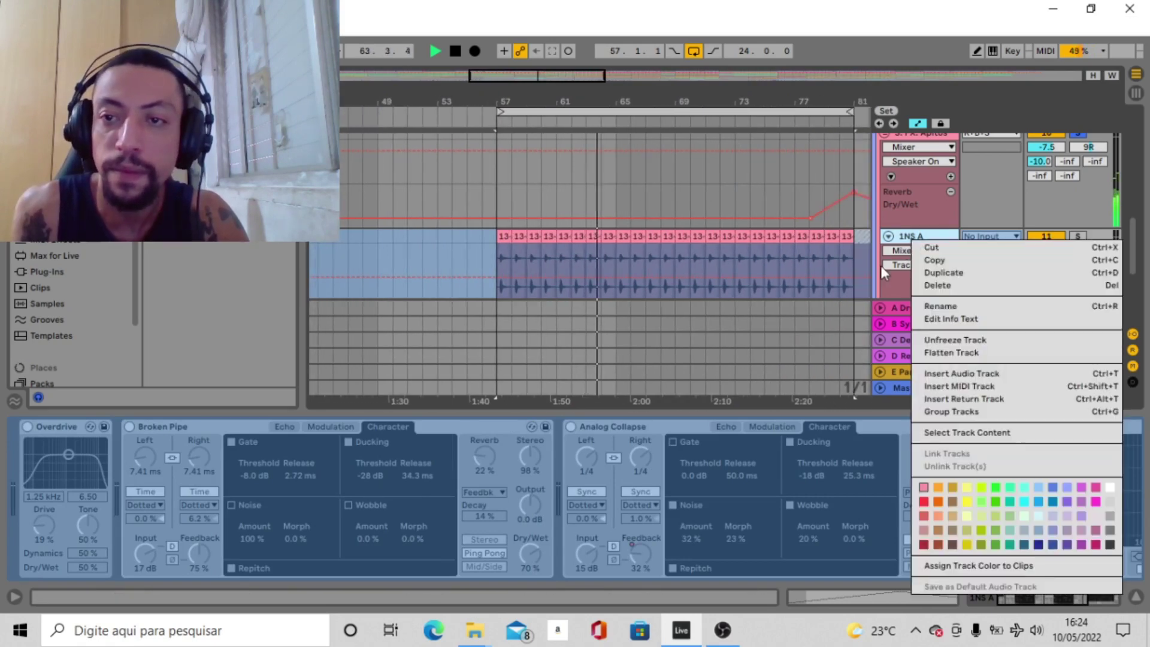
{"action": "left_click", "coordinate": [948, 339]}
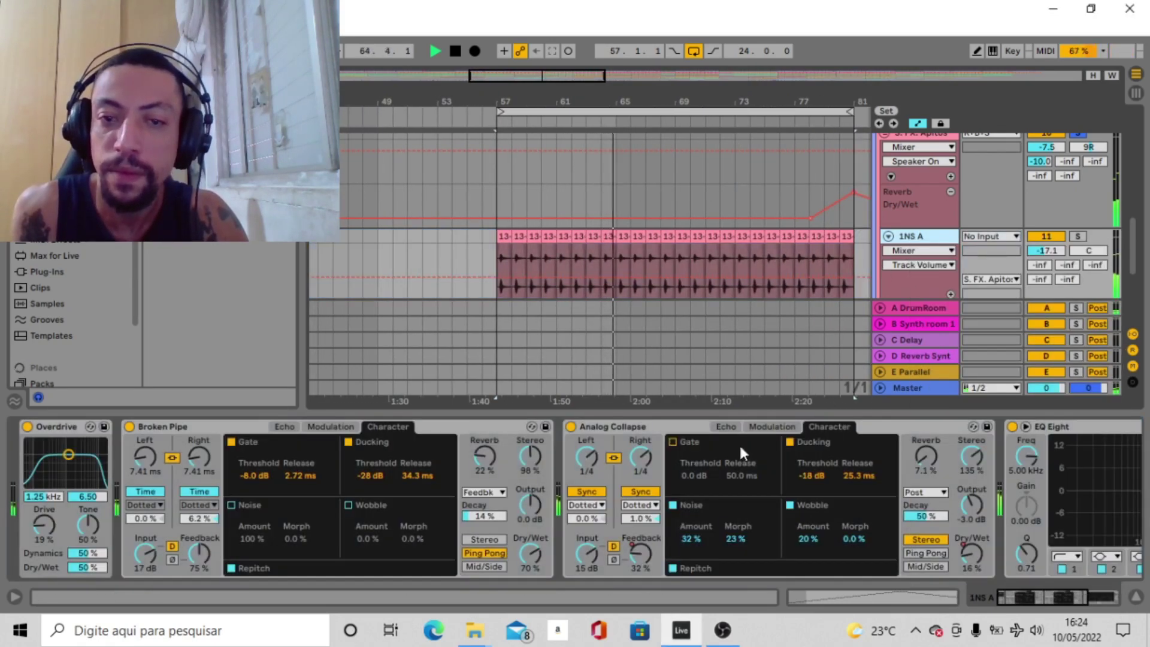
Step: Review the 1NS A effect chain and turn off all its devices from Overdrive to EQ Eight
{"action": "left_click", "coordinate": [1100, 604]}
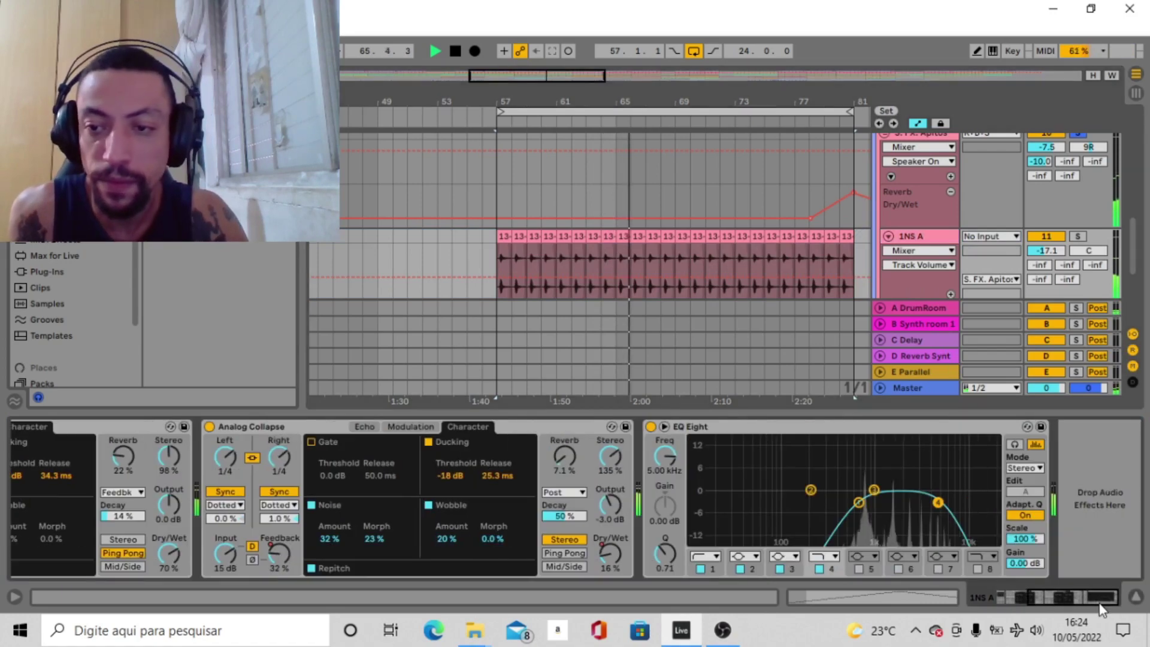
{"action": "left_click", "coordinate": [1064, 598]}
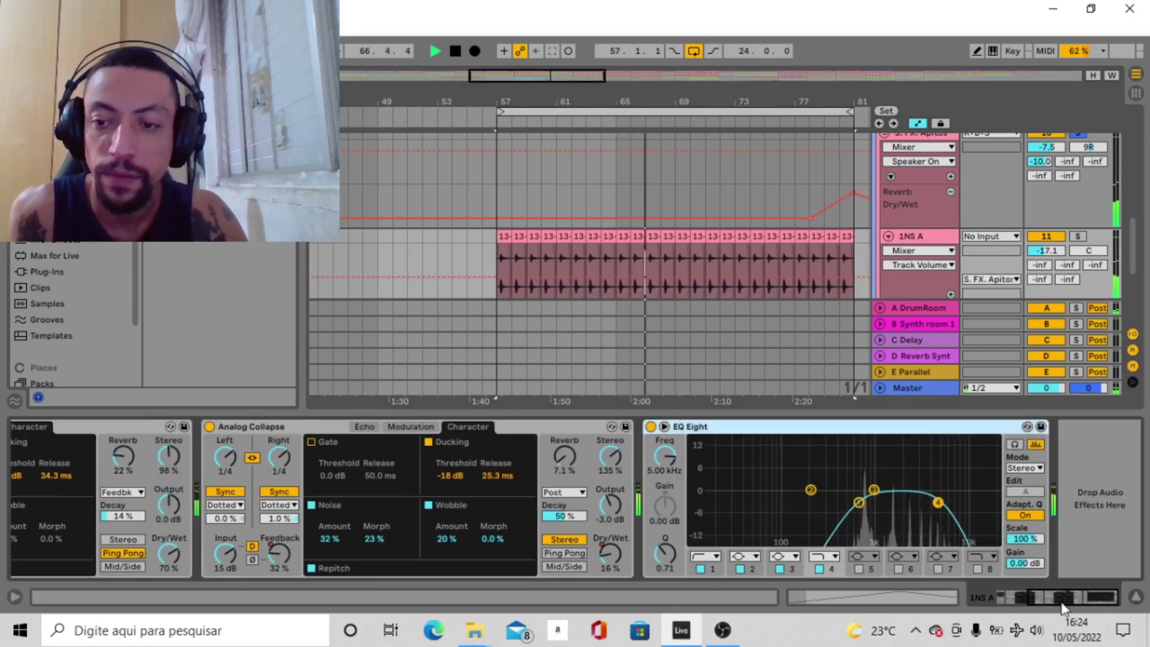
{"action": "left_click_drag", "start_coordinate": [1064, 607], "coordinate": [1039, 599]}
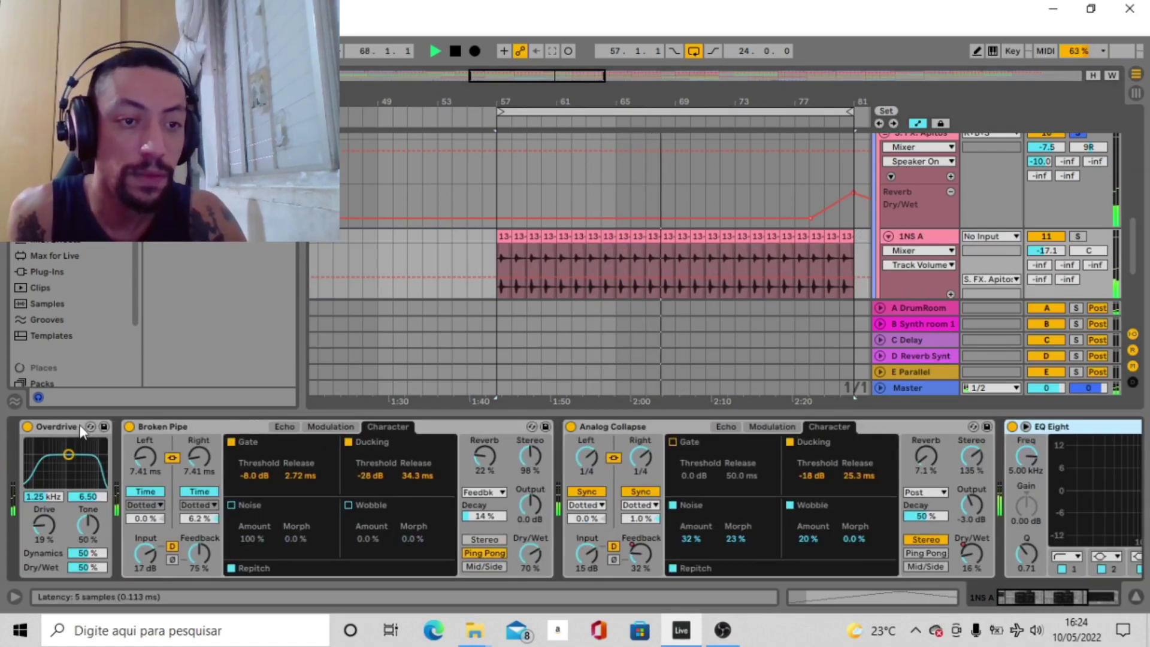
{"action": "key", "text": "ctrl+a"}
{"action": "key", "text": "0"}
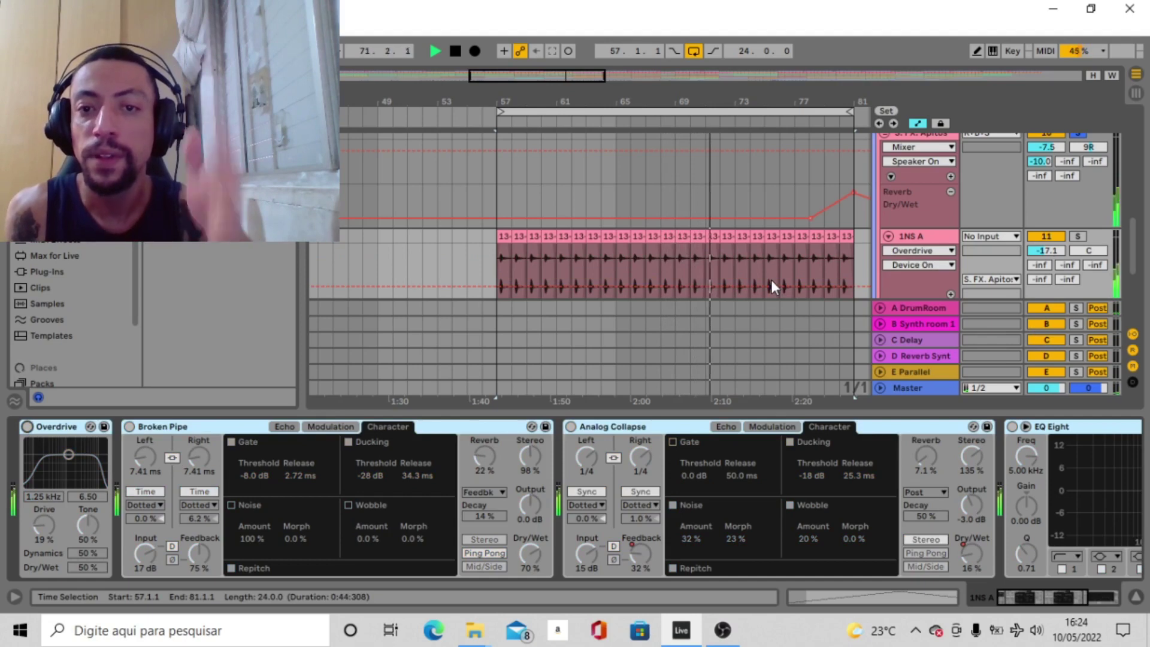
Step: Turn Overdrive, Broken Pipe, Analog Collapse and EQ Eight back on one by one in the 1NS A chain
{"action": "left_click", "coordinate": [32, 437]}
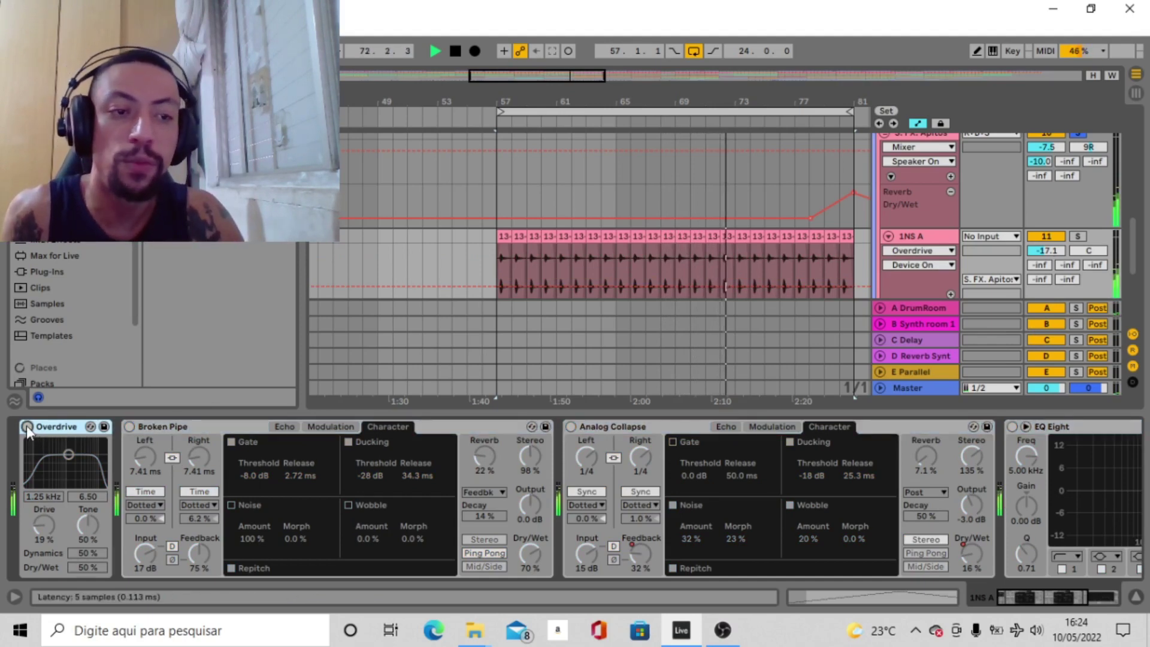
{"action": "left_click", "coordinate": [27, 426]}
{"action": "left_click", "coordinate": [130, 427]}
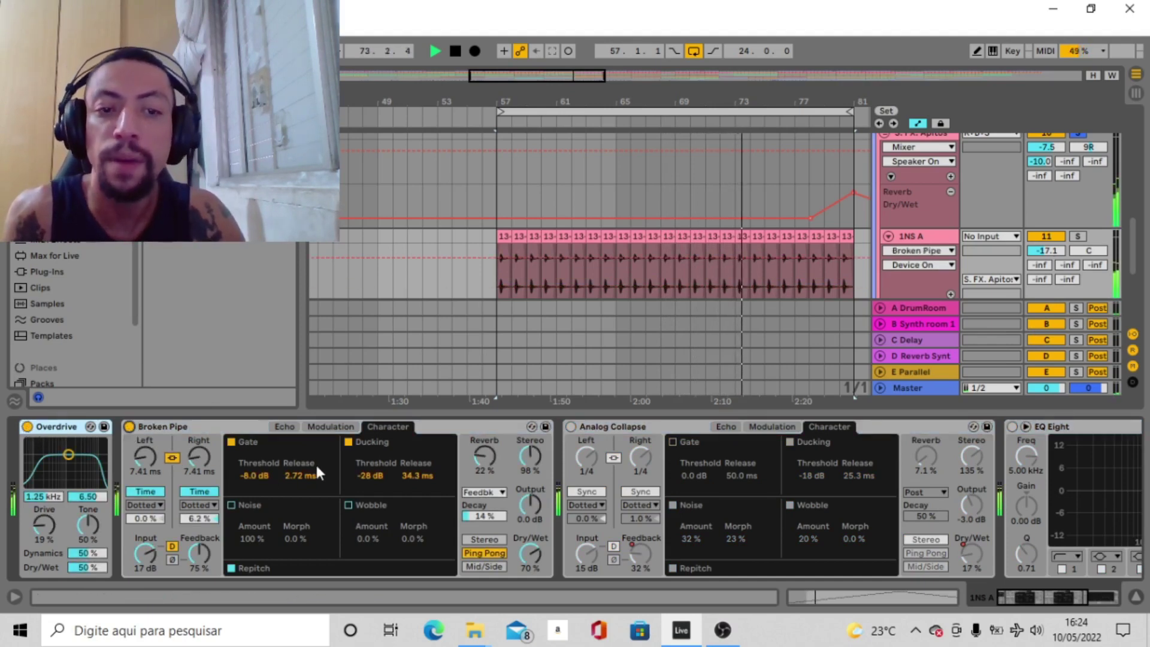
{"action": "left_click", "coordinate": [572, 426]}
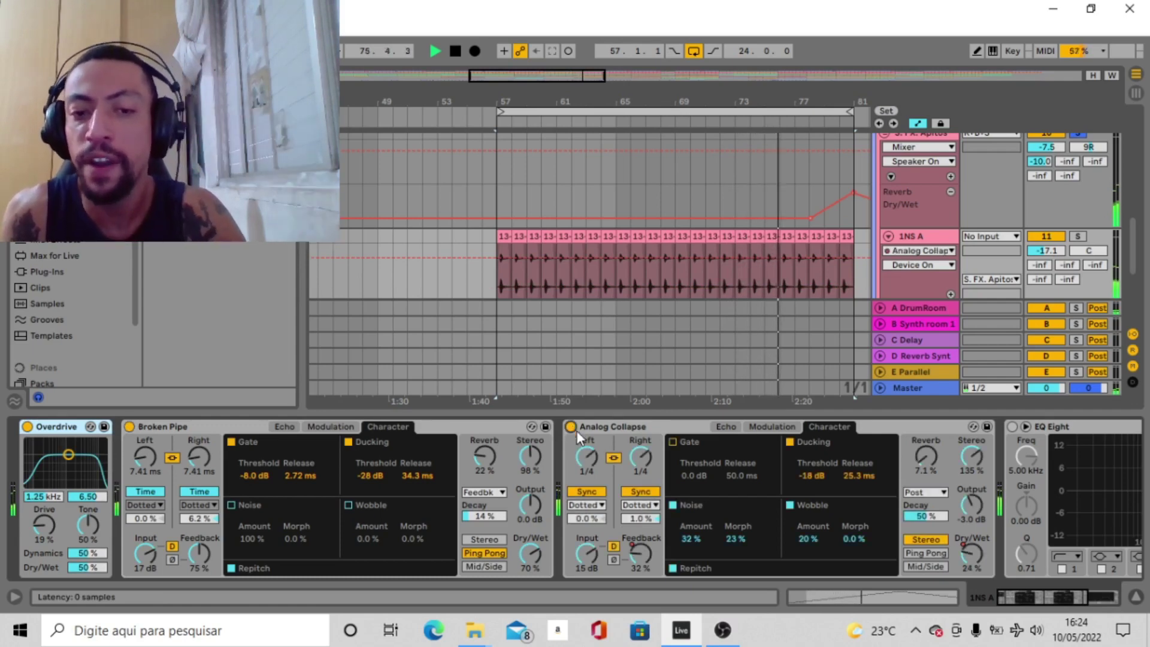
{"action": "left_click", "coordinate": [1013, 426]}
{"action": "left_click_drag", "start_coordinate": [1047, 588], "coordinate": [1098, 598]}
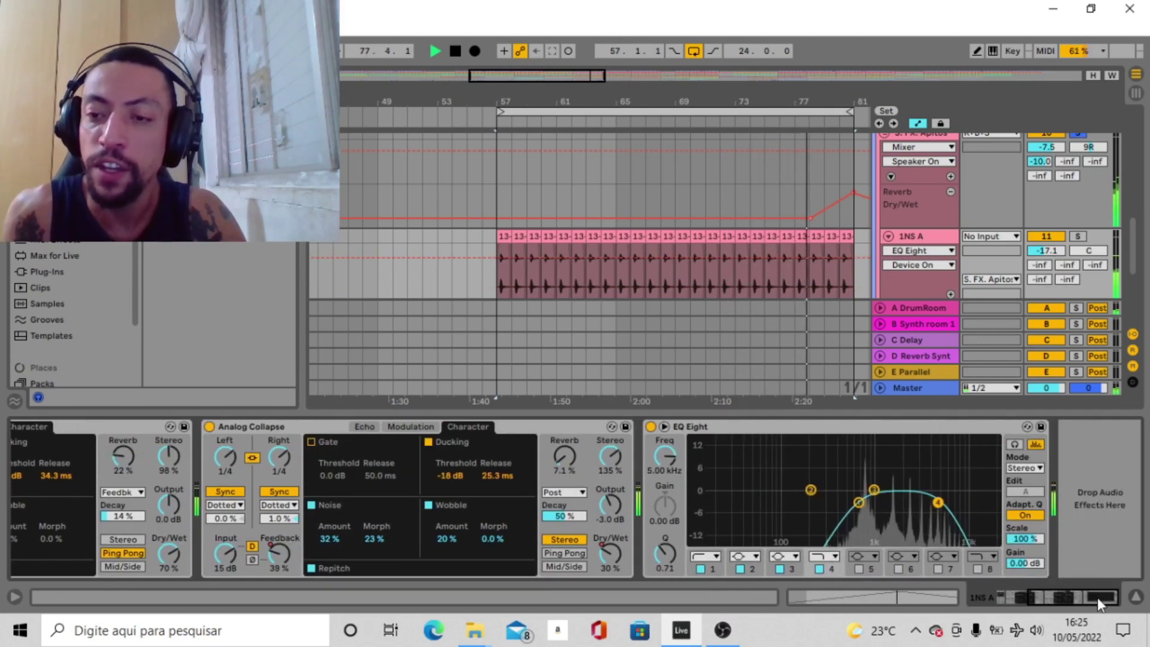
Step: Return the 1NS A track to its frozen state and select the 1NS C track
{"action": "scroll", "coordinate": [933, 178], "scroll_direction": "down", "scroll_amount": 2}
{"action": "scroll", "coordinate": [933, 177], "scroll_direction": "down", "scroll_amount": 1}
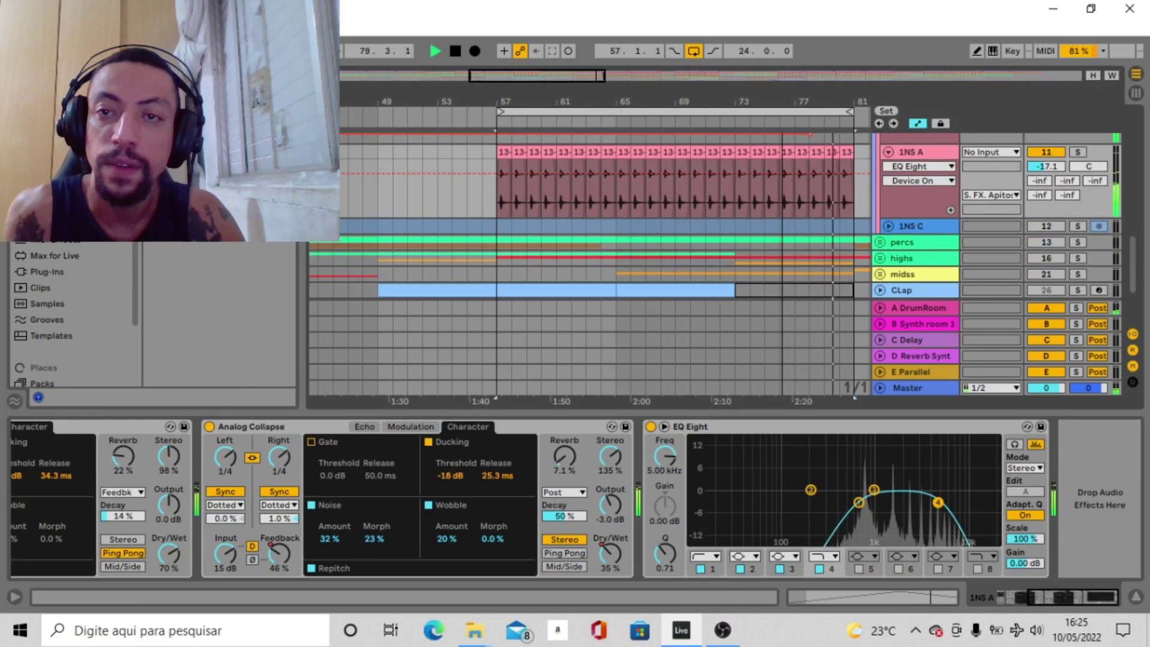
{"action": "key", "text": "w"}
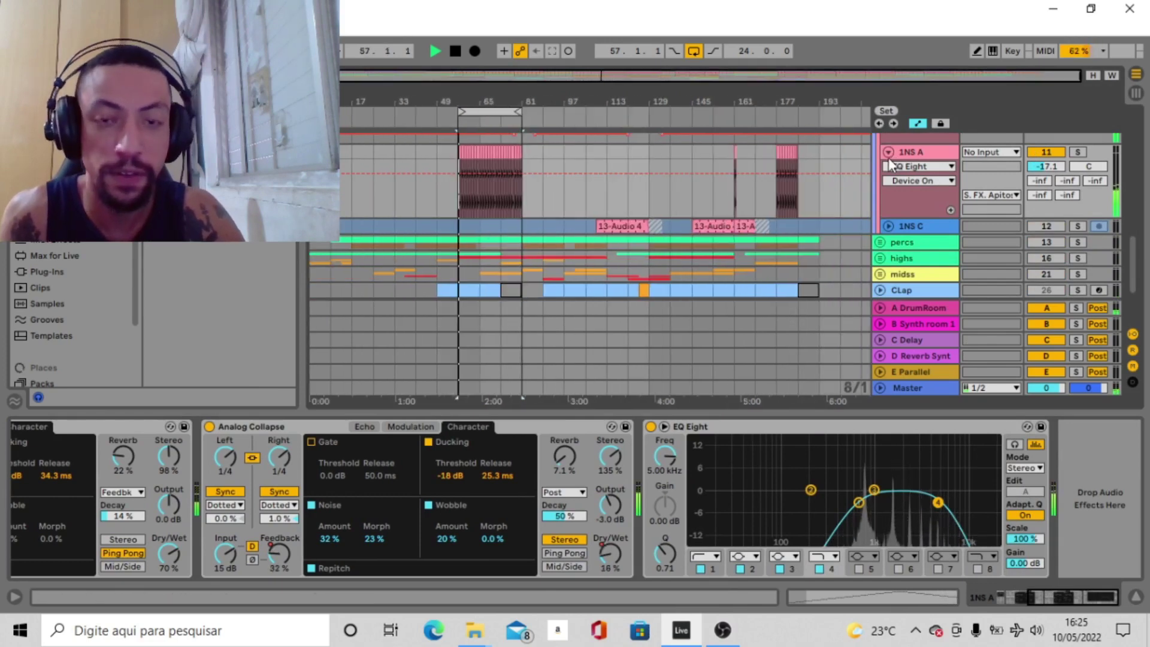
{"action": "key", "text": "0"}
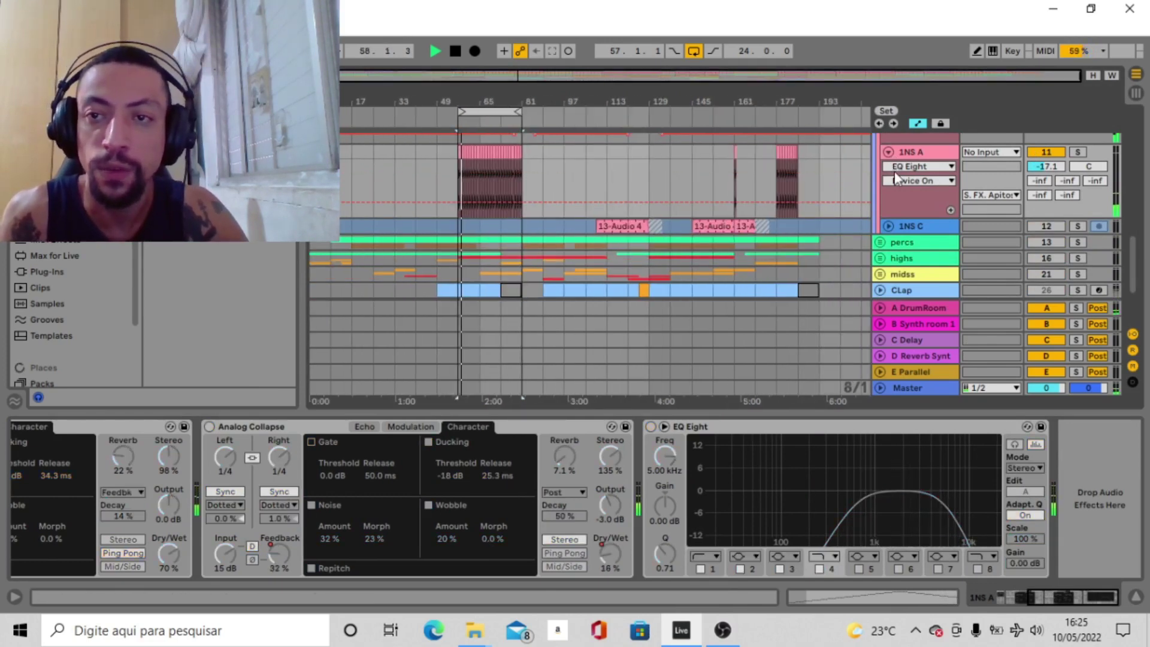
{"action": "left_click", "coordinate": [895, 172]}
{"action": "left_click", "coordinate": [896, 228], "text": "shift"}
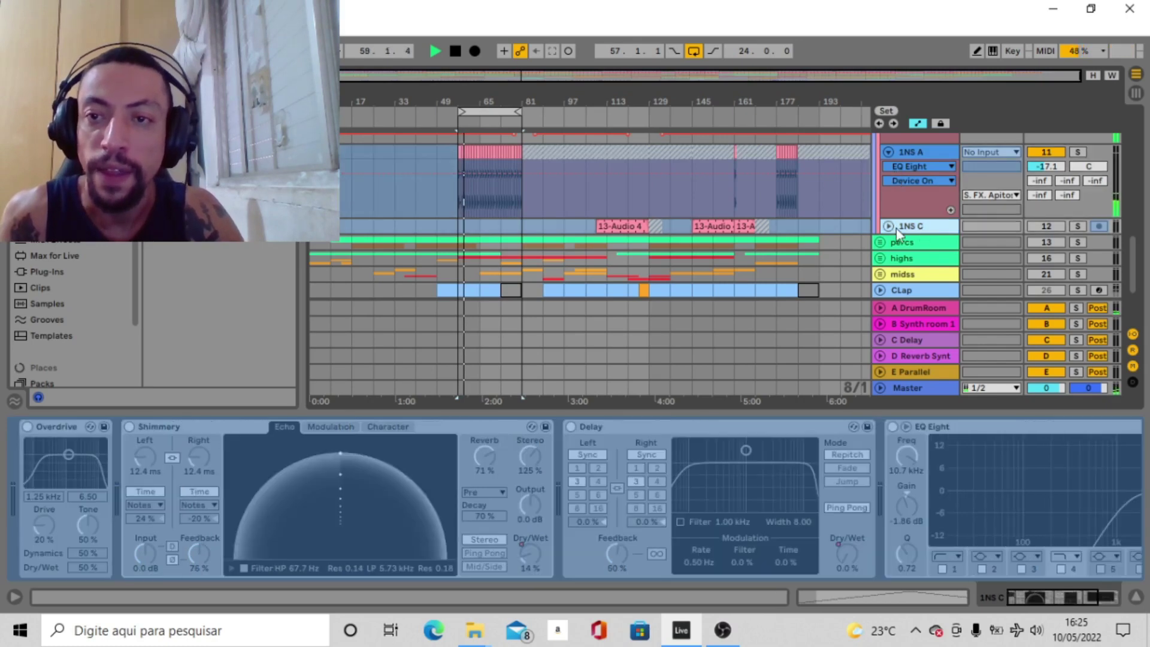
Step: Play the first 1NS C clip from bar 109, solo the track, and move the loop to start at bar 105
{"action": "left_click", "coordinate": [613, 228]}
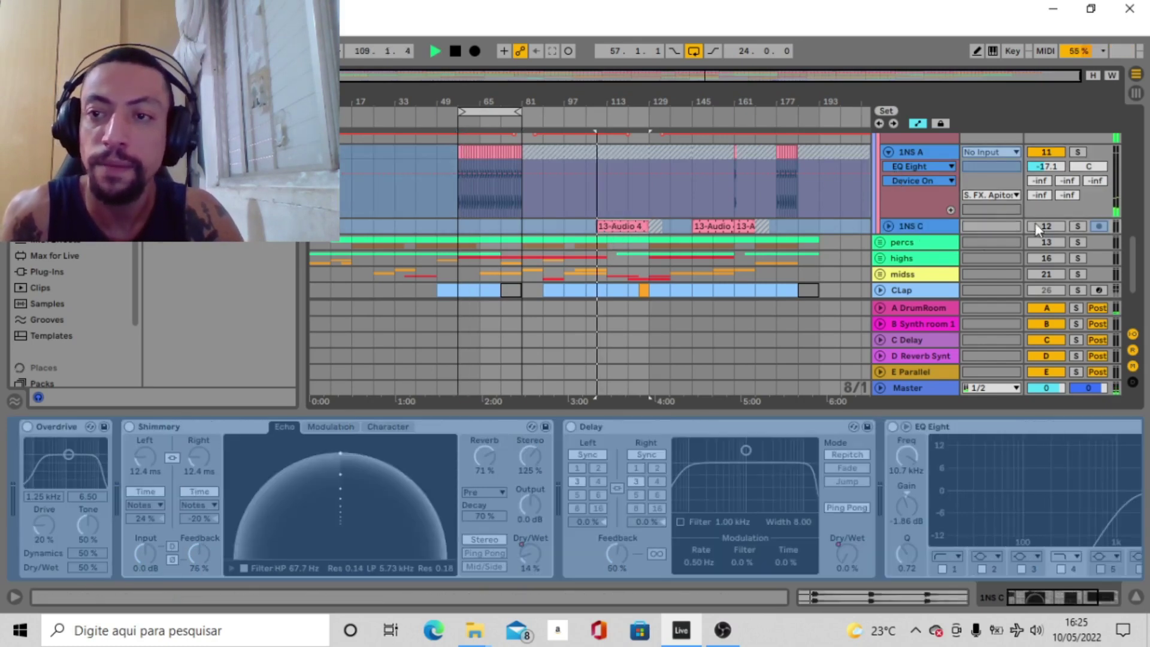
{"action": "left_click", "coordinate": [1079, 226]}
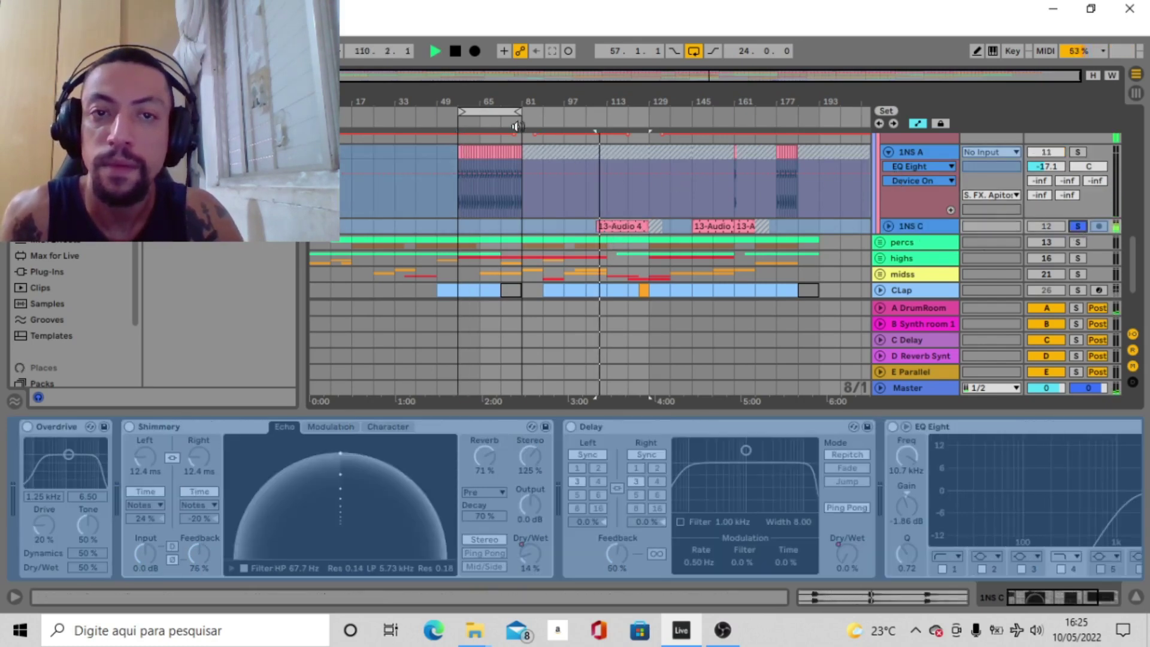
{"action": "left_click_drag", "start_coordinate": [492, 112], "coordinate": [639, 119]}
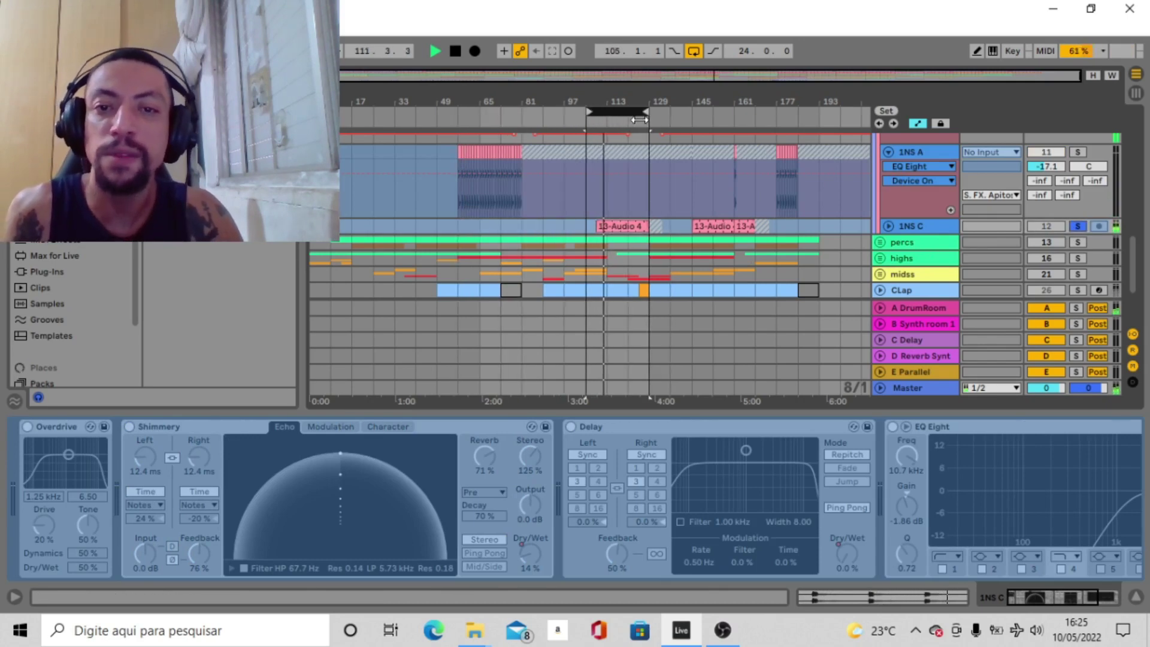
Step: Unfold the 1NS C track and unfreeze it
{"action": "left_click", "coordinate": [889, 225]}
{"action": "right_click", "coordinate": [914, 225]}
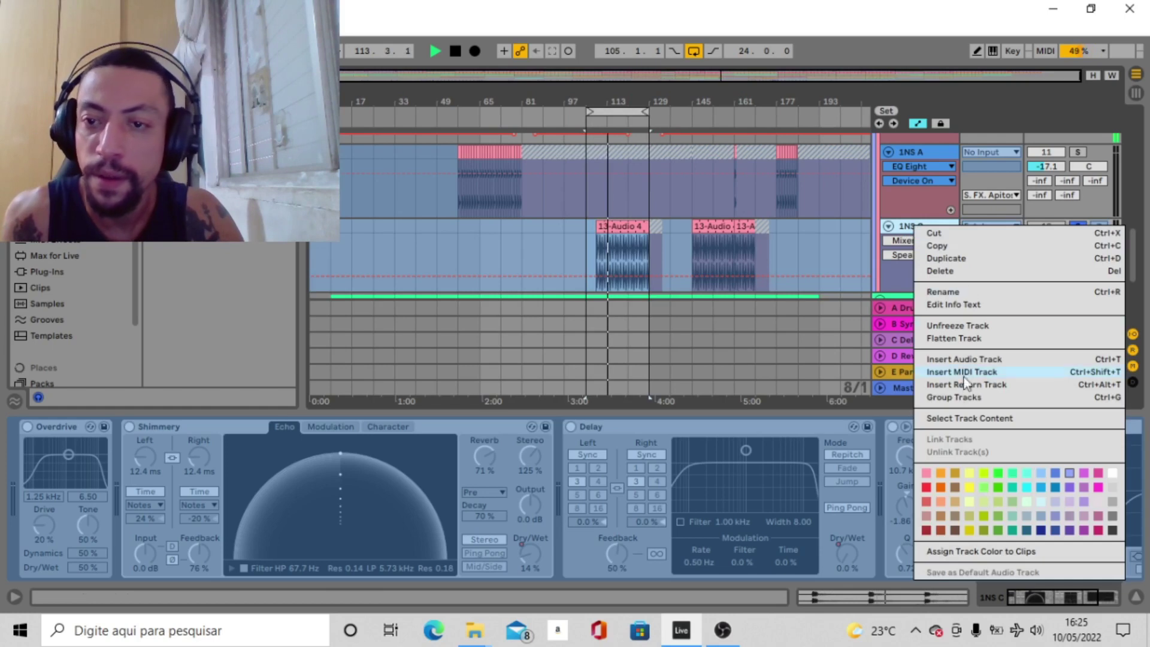
{"action": "left_click", "coordinate": [908, 228]}
{"action": "right_click", "coordinate": [908, 227]}
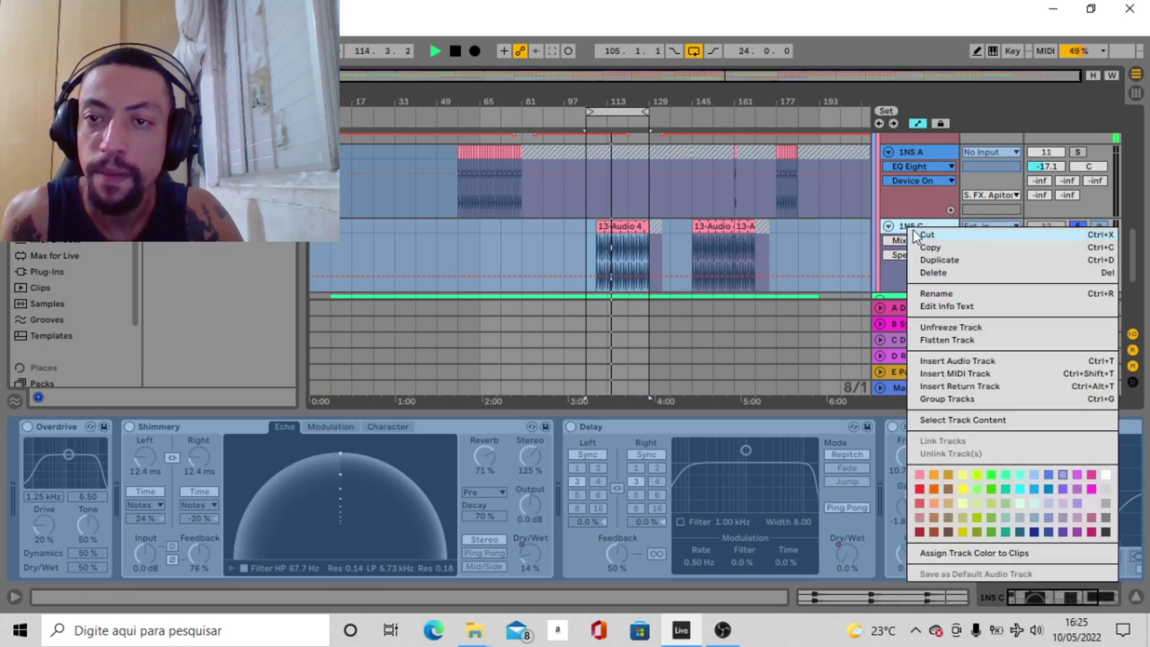
{"action": "left_click", "coordinate": [947, 329]}
Step: Review the 1NS C effect chain and turn off Overdrive, Shimmery, Delay and EQ Eight together
{"action": "left_click", "coordinate": [1095, 593]}
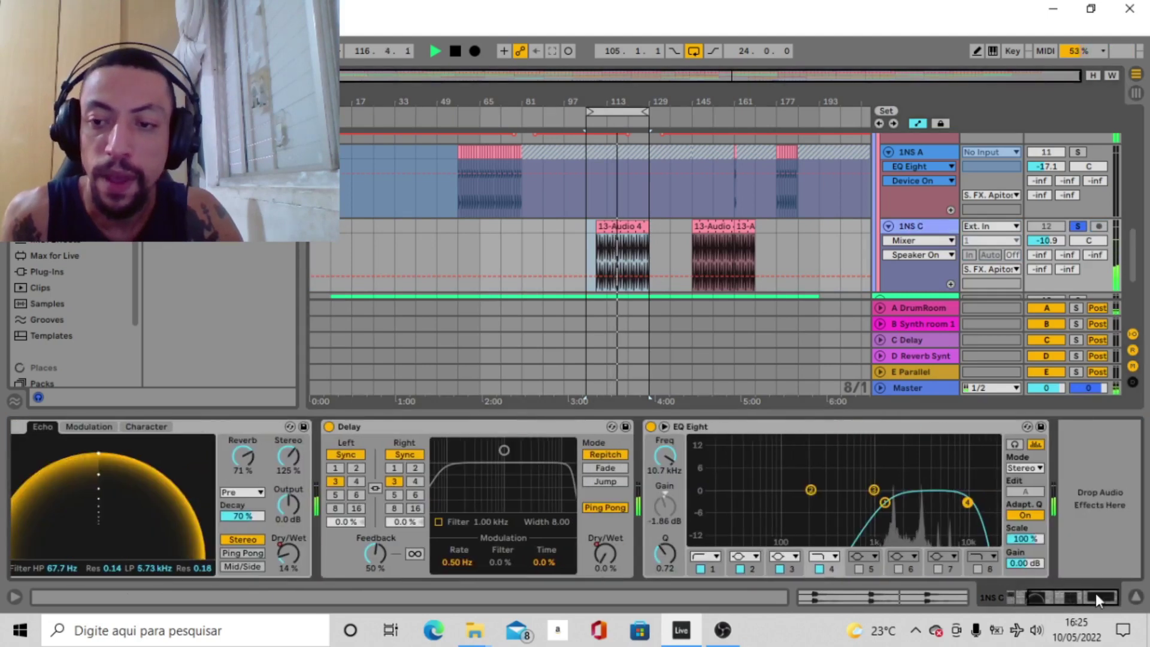
{"action": "left_click_drag", "start_coordinate": [1095, 593], "coordinate": [1076, 595]}
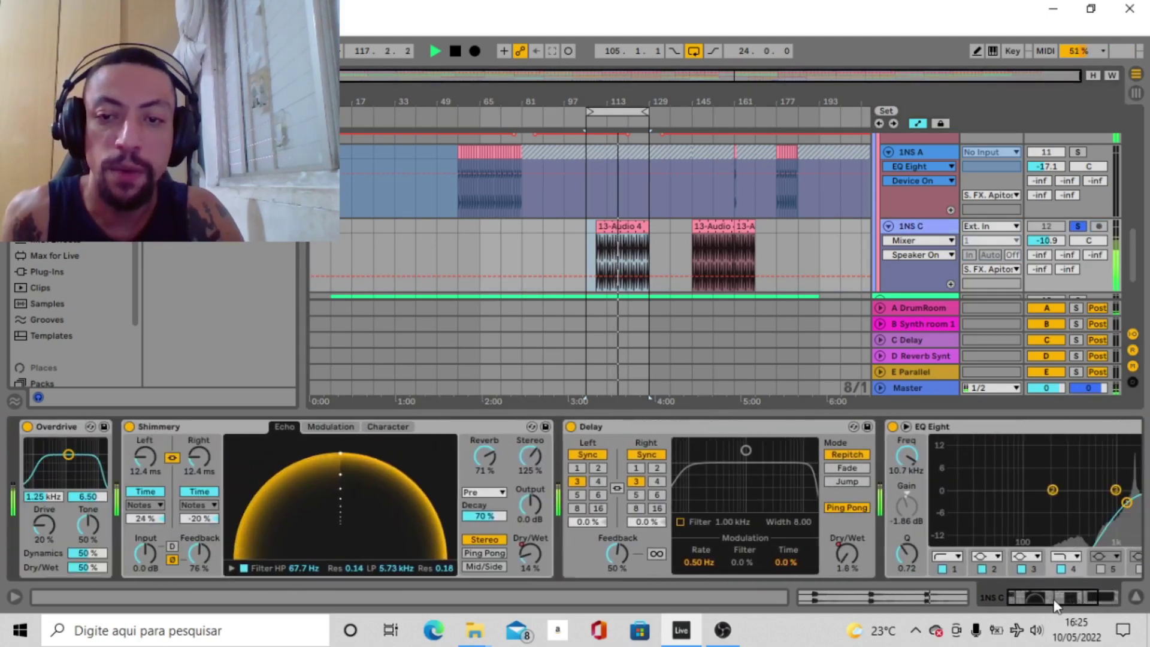
{"action": "left_click", "coordinate": [988, 442]}
{"action": "left_click", "coordinate": [68, 425], "text": "shift"}
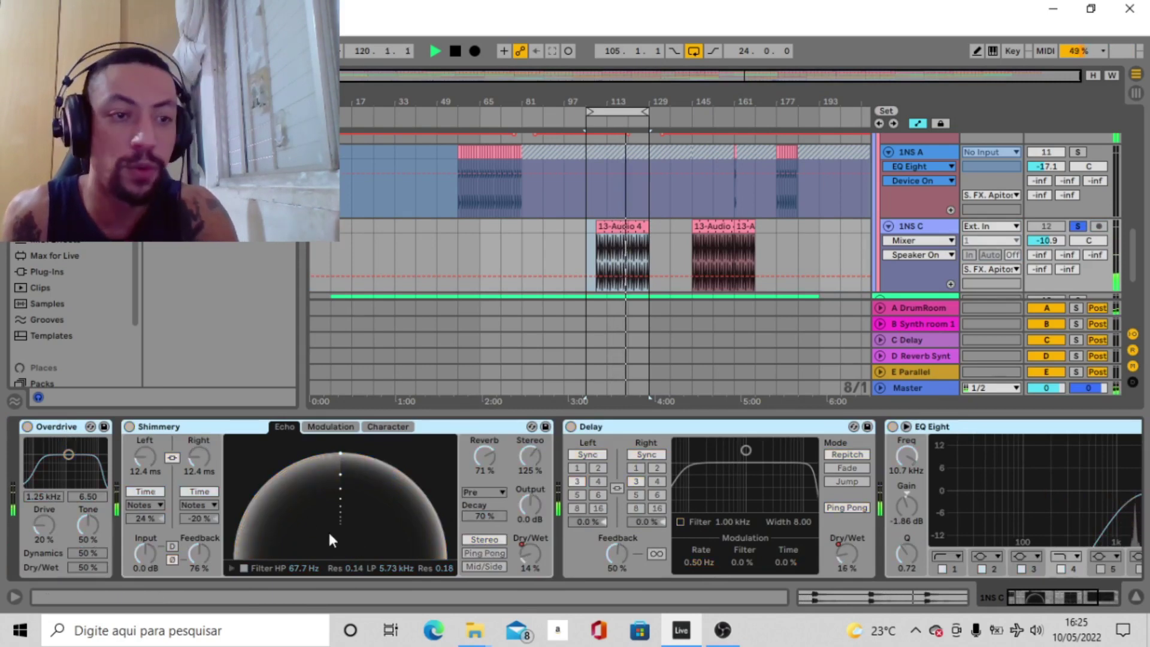
{"action": "key", "text": "0"}
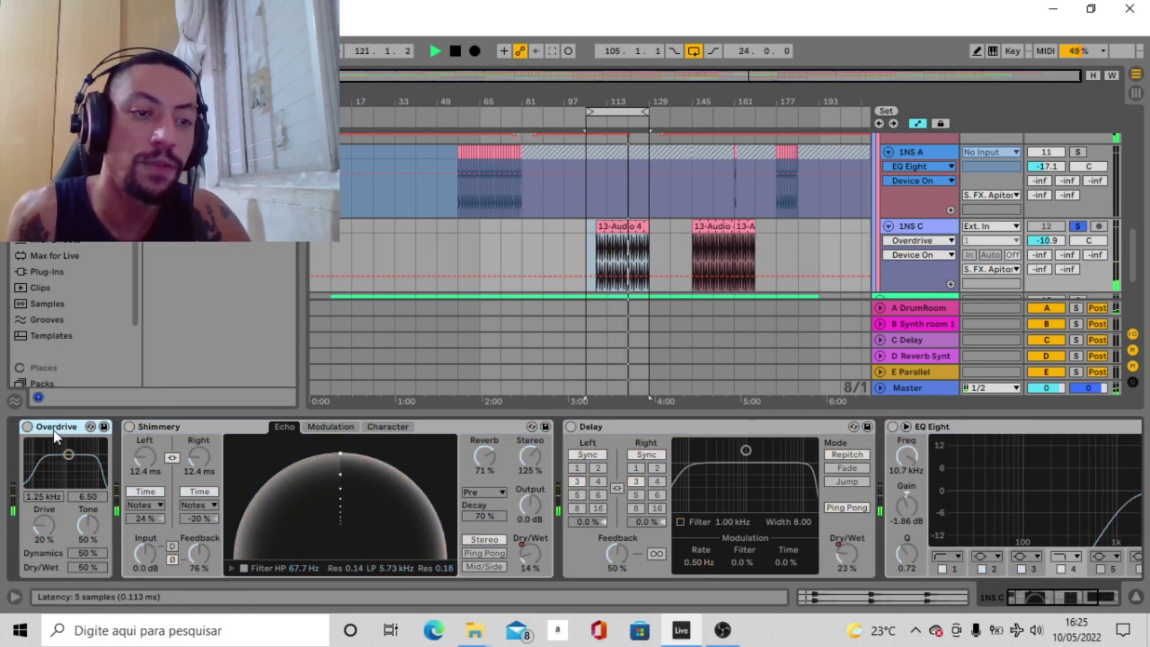
Step: Turn the four 1NS C effects back on one by one, and shorten the loop to 16 bars starting at bar 113
{"action": "left_click", "coordinate": [31, 429]}
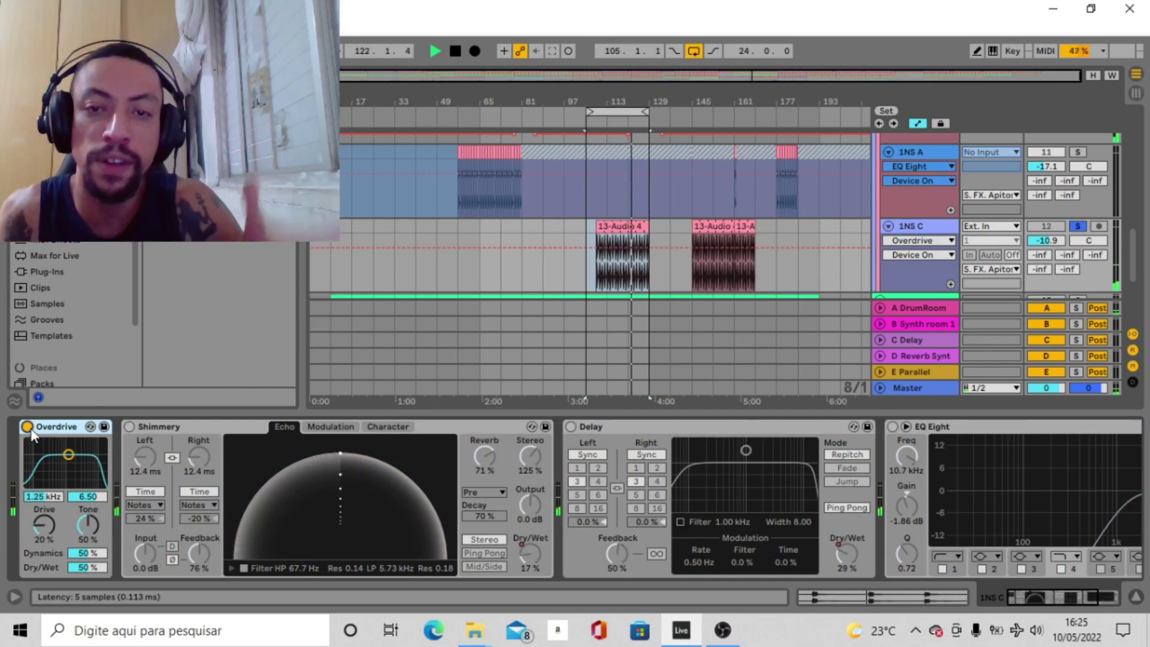
{"action": "left_click", "coordinate": [130, 426]}
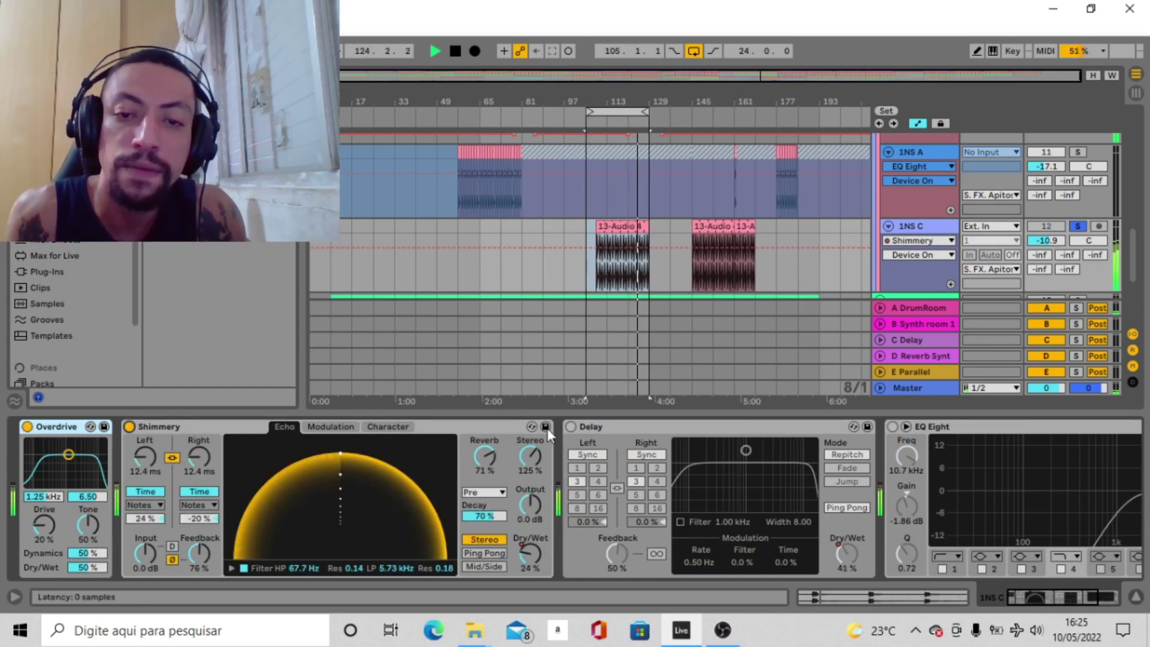
{"action": "left_click", "coordinate": [570, 426]}
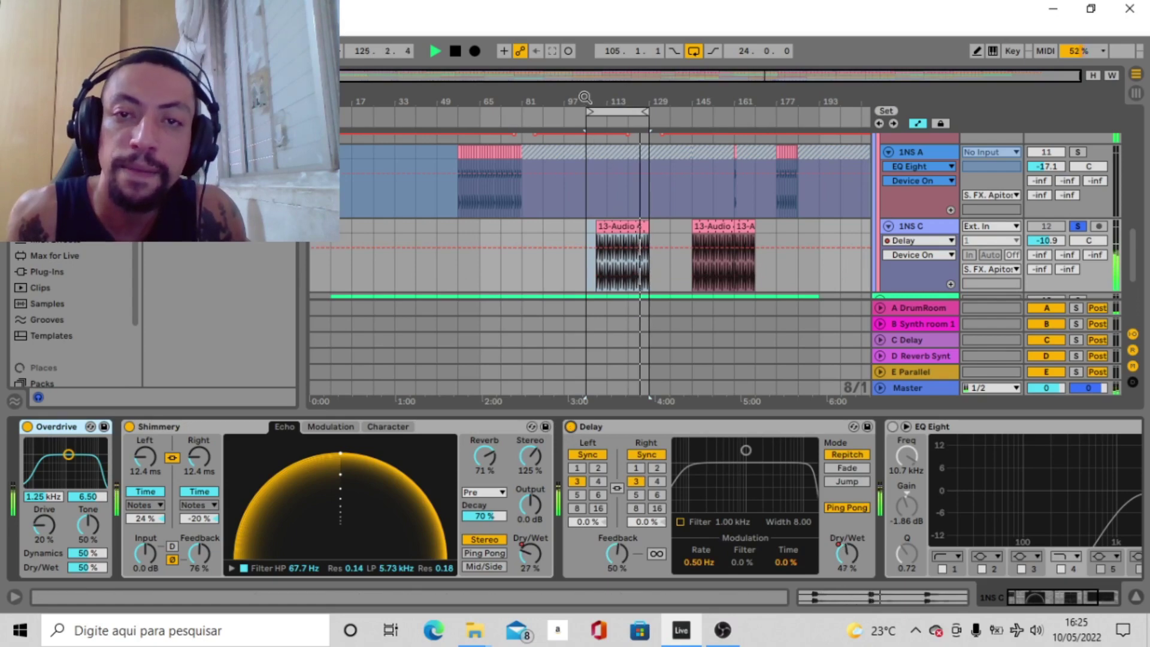
{"action": "left_click_drag", "start_coordinate": [589, 111], "coordinate": [600, 113]}
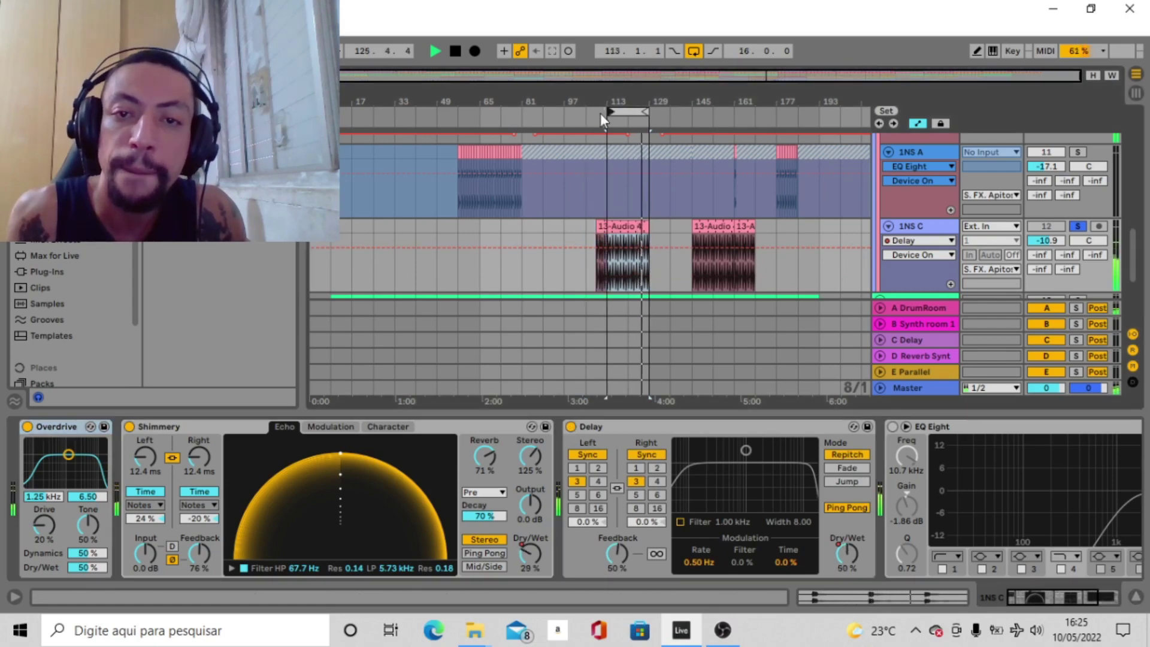
{"action": "left_click", "coordinate": [894, 427]}
{"action": "left_click", "coordinate": [1038, 595]}
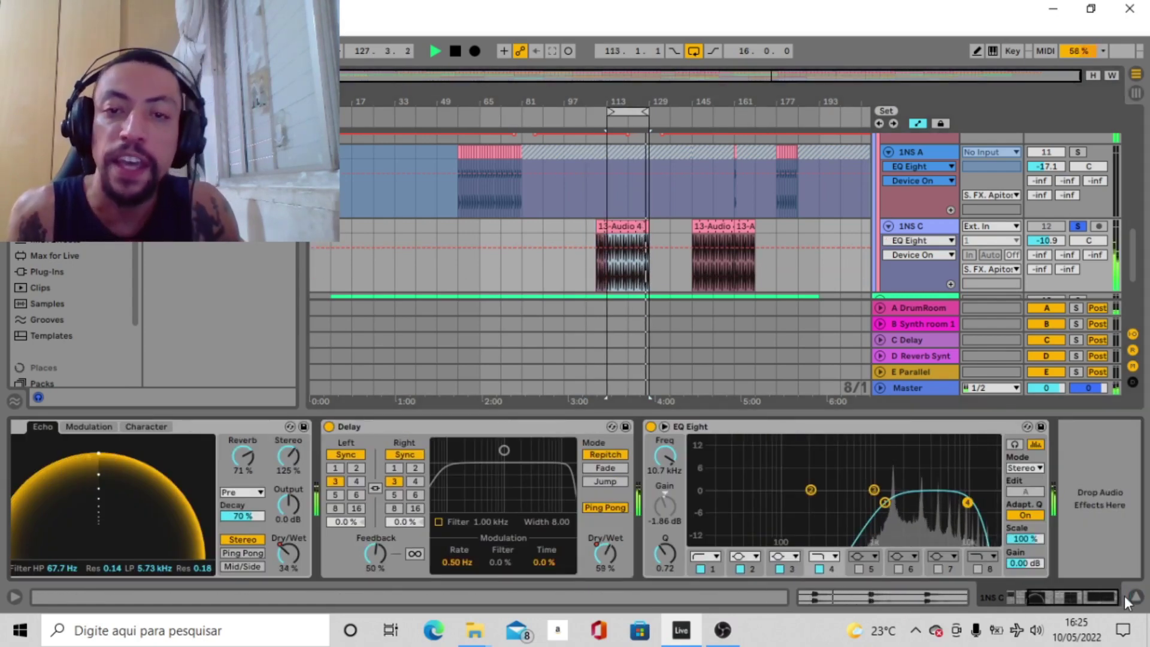
Step: Hide the device chain view and fold the K+B and Synthsss groups in the arrangement
{"action": "scroll", "coordinate": [1132, 210], "scroll_direction": "down", "scroll_amount": 3}
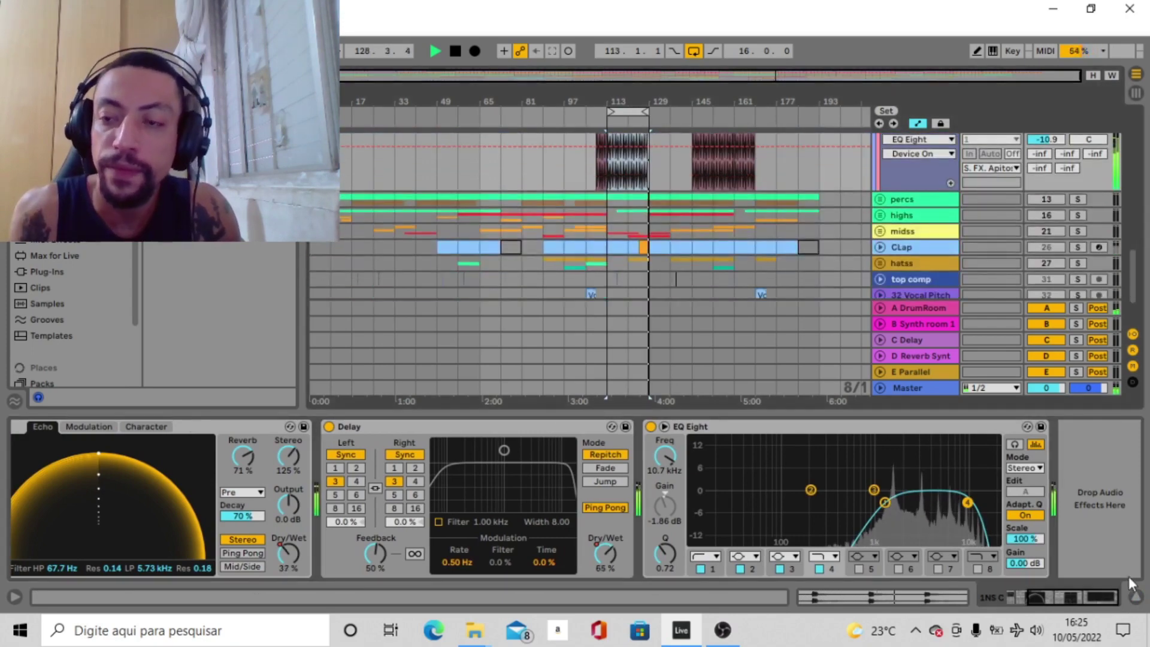
{"action": "scroll", "coordinate": [1071, 401], "scroll_direction": "up", "scroll_amount": 6}
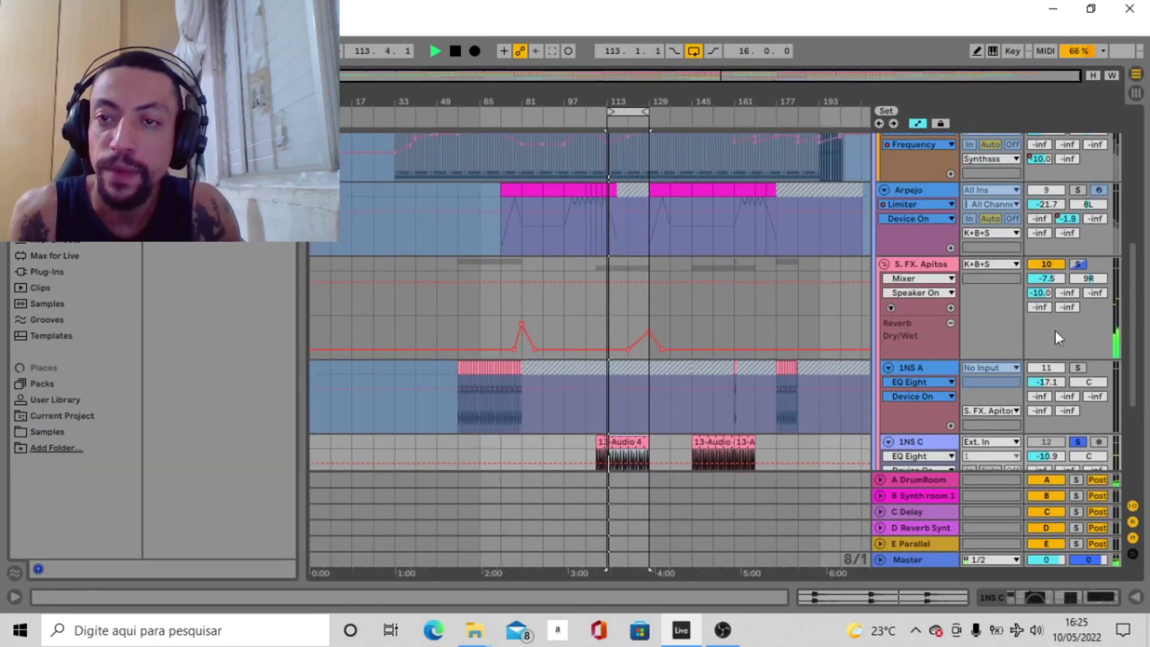
{"action": "scroll", "coordinate": [1055, 329], "scroll_direction": "up", "scroll_amount": 5}
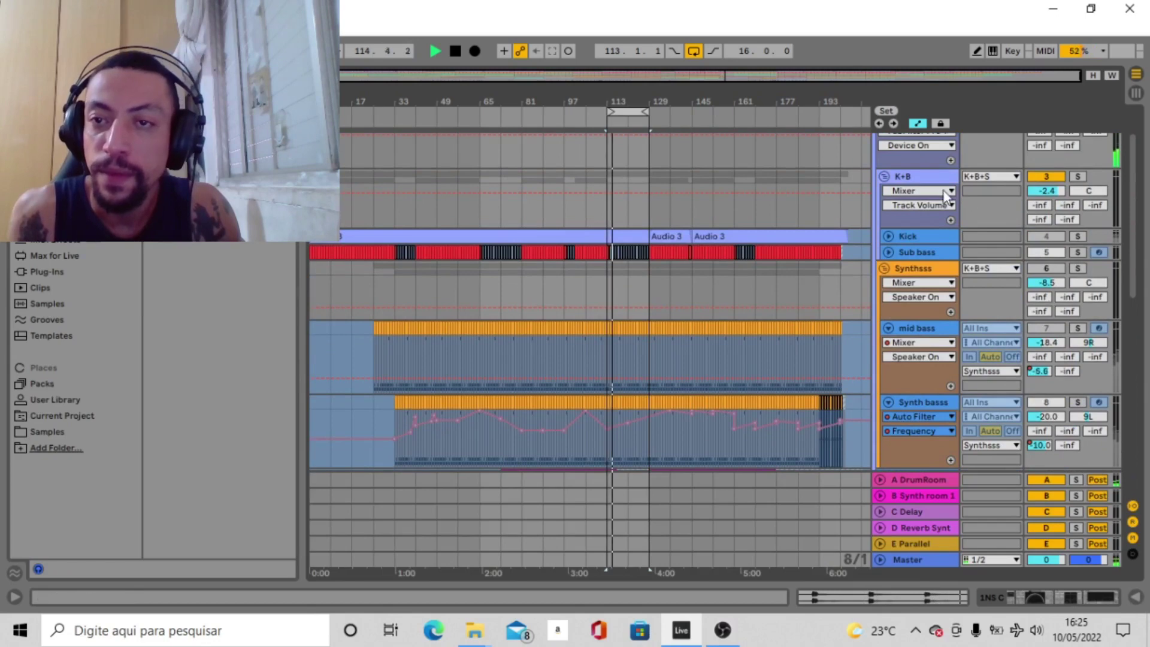
{"action": "left_click", "coordinate": [885, 176]}
{"action": "scroll", "coordinate": [898, 213], "scroll_direction": "up", "scroll_amount": 2}
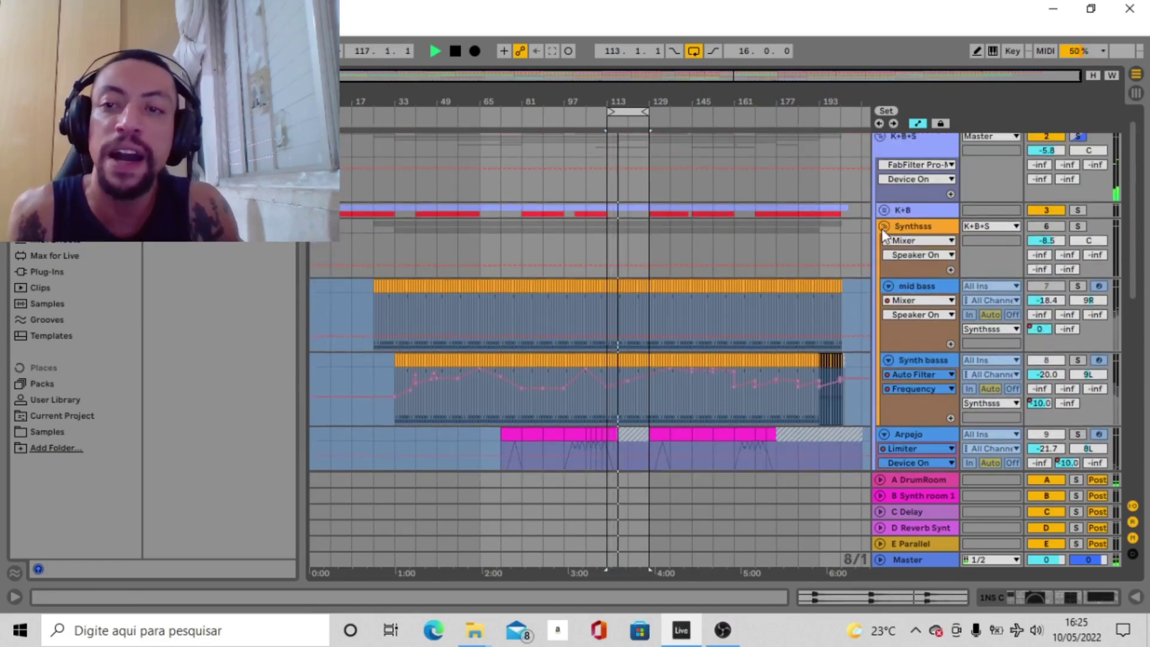
{"action": "left_click", "coordinate": [884, 228]}
{"action": "scroll", "coordinate": [1018, 239], "scroll_direction": "up", "scroll_amount": 1}
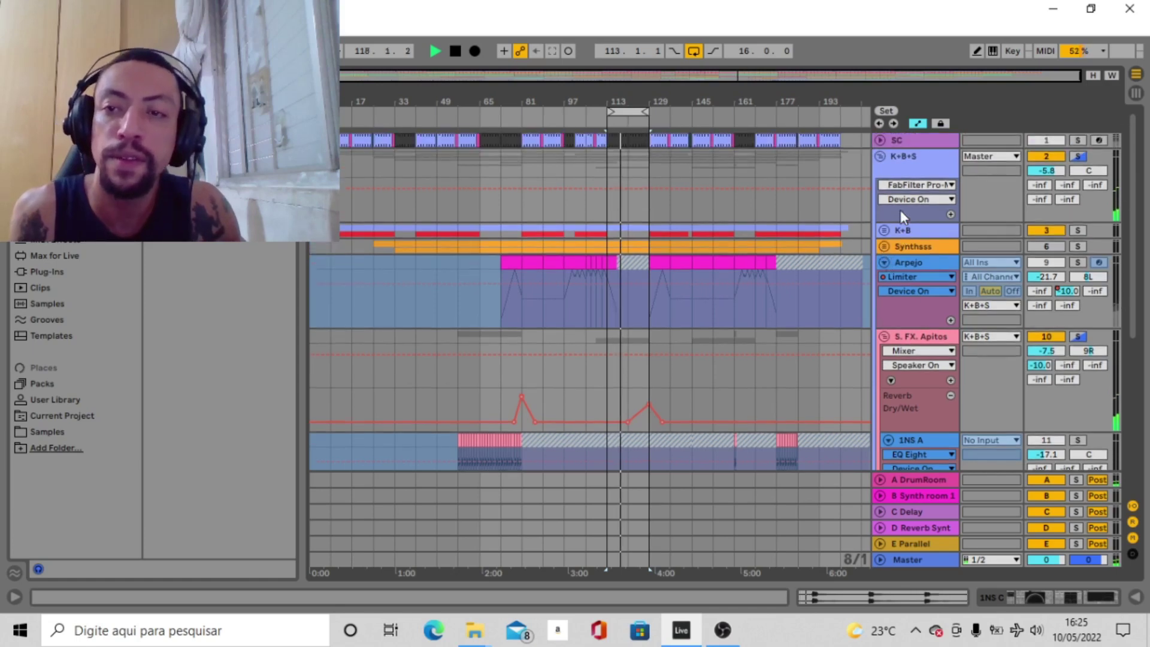
Step: Solo the whole K+B+S group and move the 16-bar loop back to start at bar 105
{"action": "left_click", "coordinate": [1080, 156]}
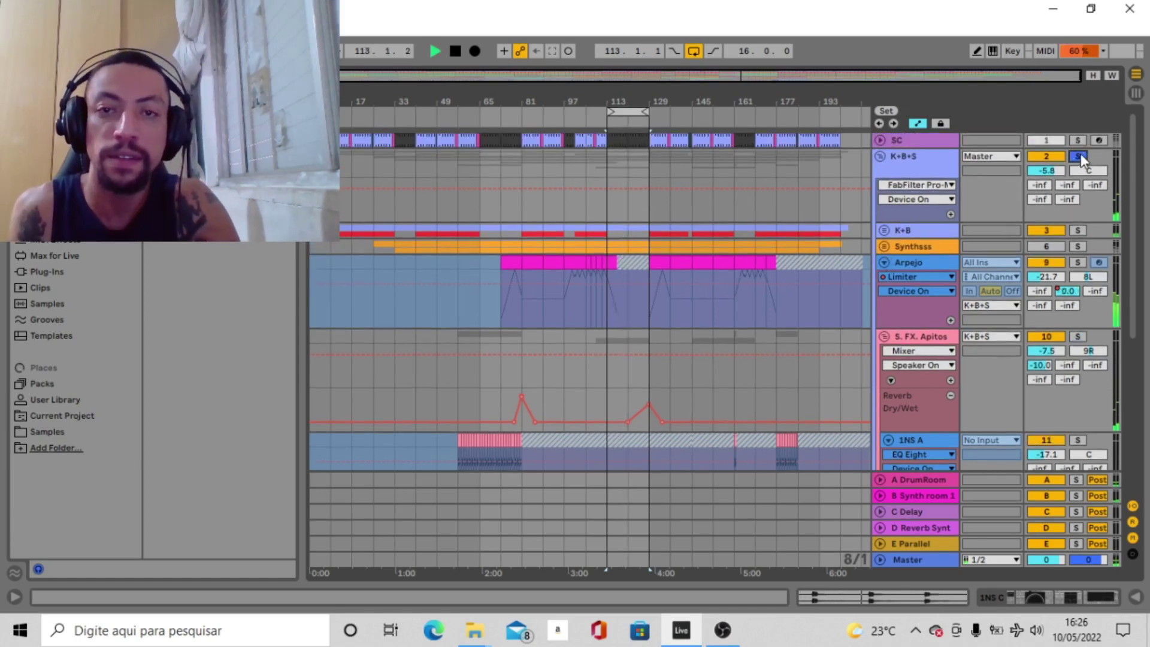
{"action": "left_click", "coordinate": [770, 112]}
{"action": "left_click", "coordinate": [615, 112]}
{"action": "key", "text": "Left"}
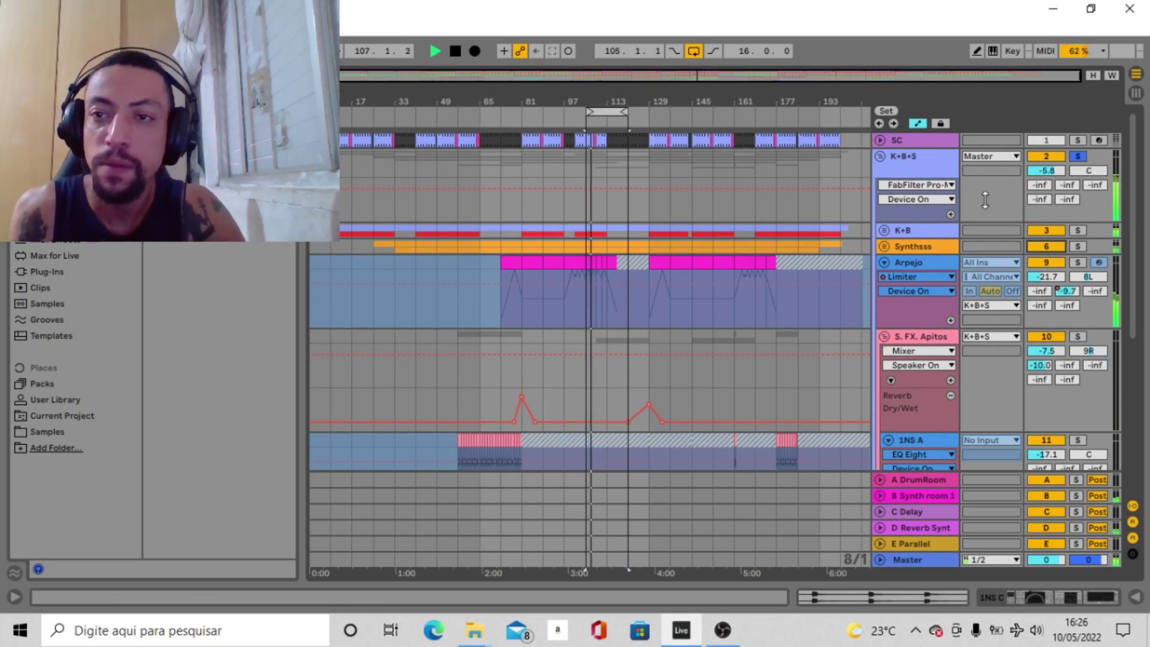
Step: Unfold the K+B subgroup to check its Kick and Sub bass tracks, and fold the entire K+B+S group
{"action": "left_click", "coordinate": [885, 230]}
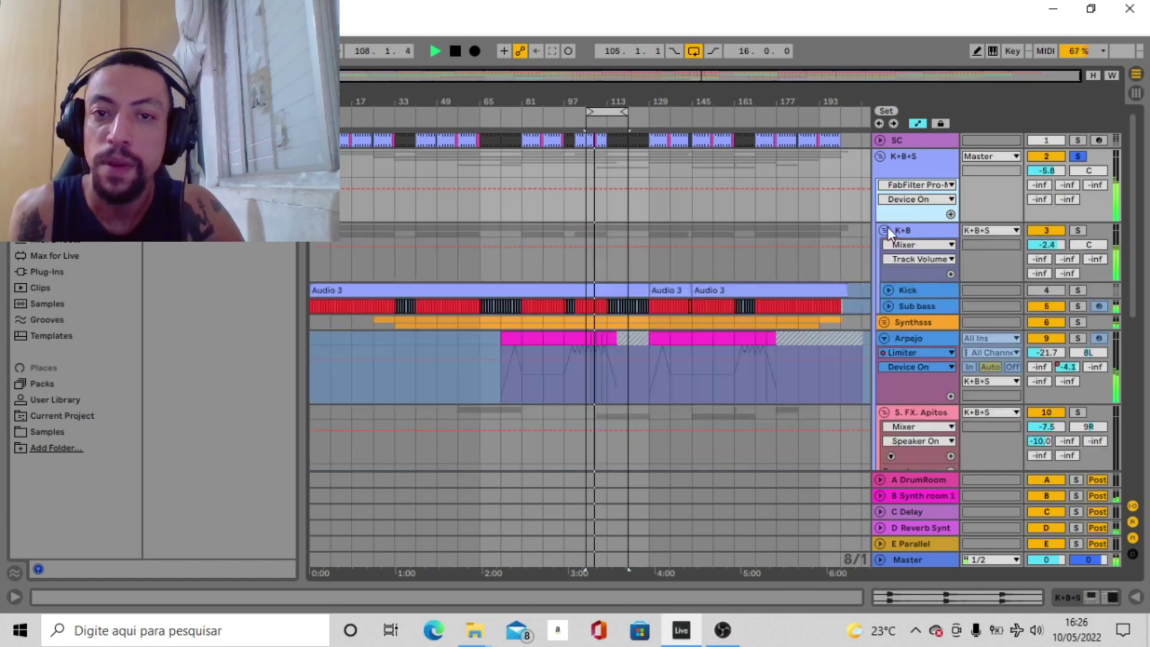
{"action": "scroll", "coordinate": [889, 234], "scroll_direction": "down", "scroll_amount": 1}
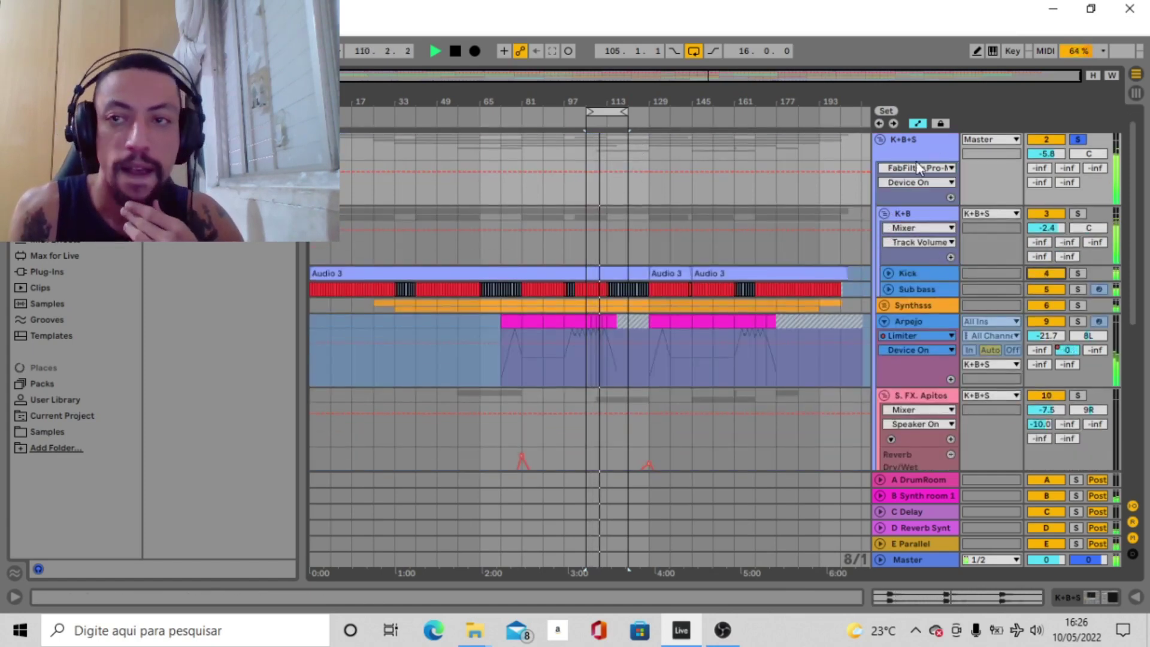
{"action": "left_click", "coordinate": [881, 140]}
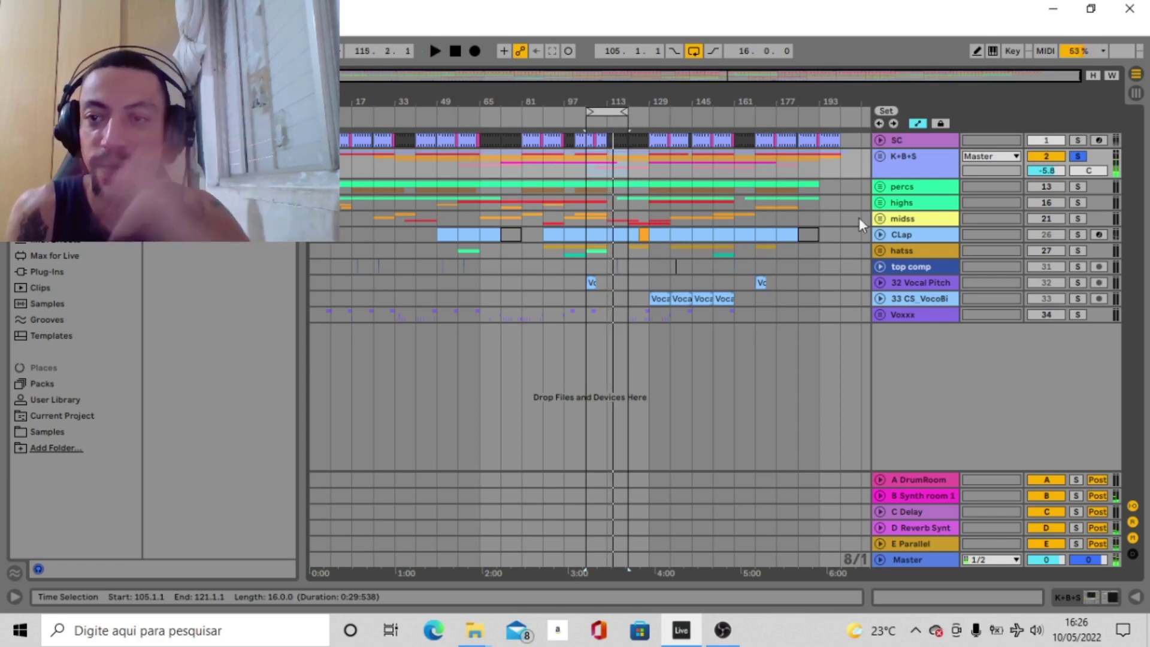
Step: Solo the percs group and unfold it with its device chain shown
{"action": "left_click", "coordinate": [918, 164]}
{"action": "left_click", "coordinate": [920, 189]}
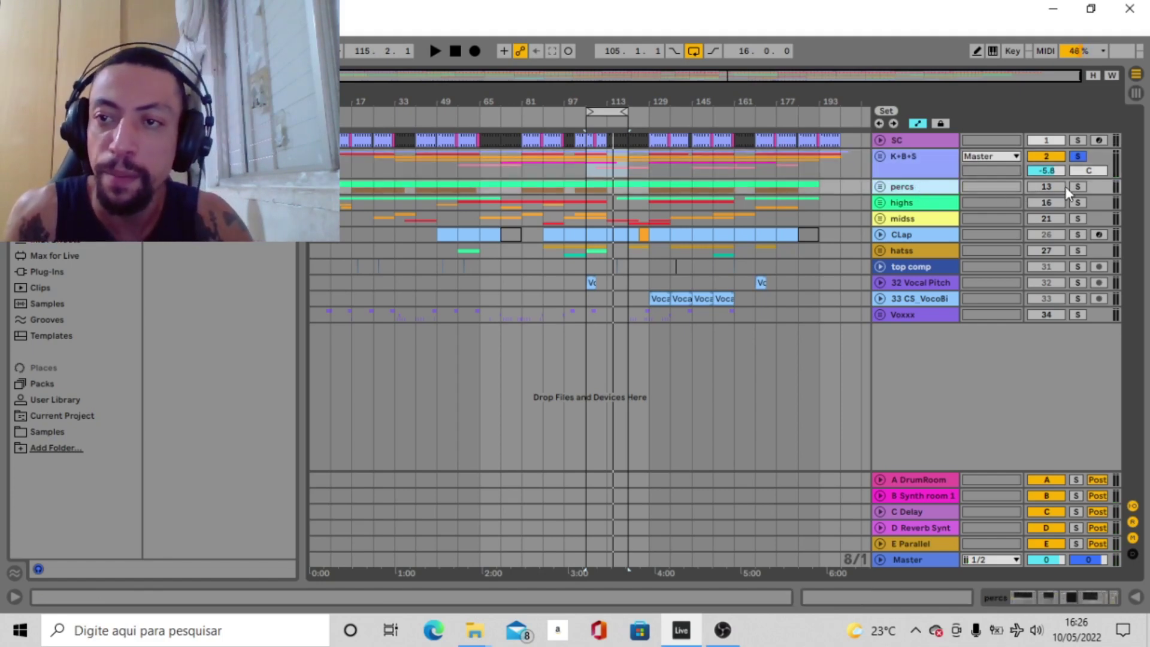
{"action": "double_click", "coordinate": [885, 188]}
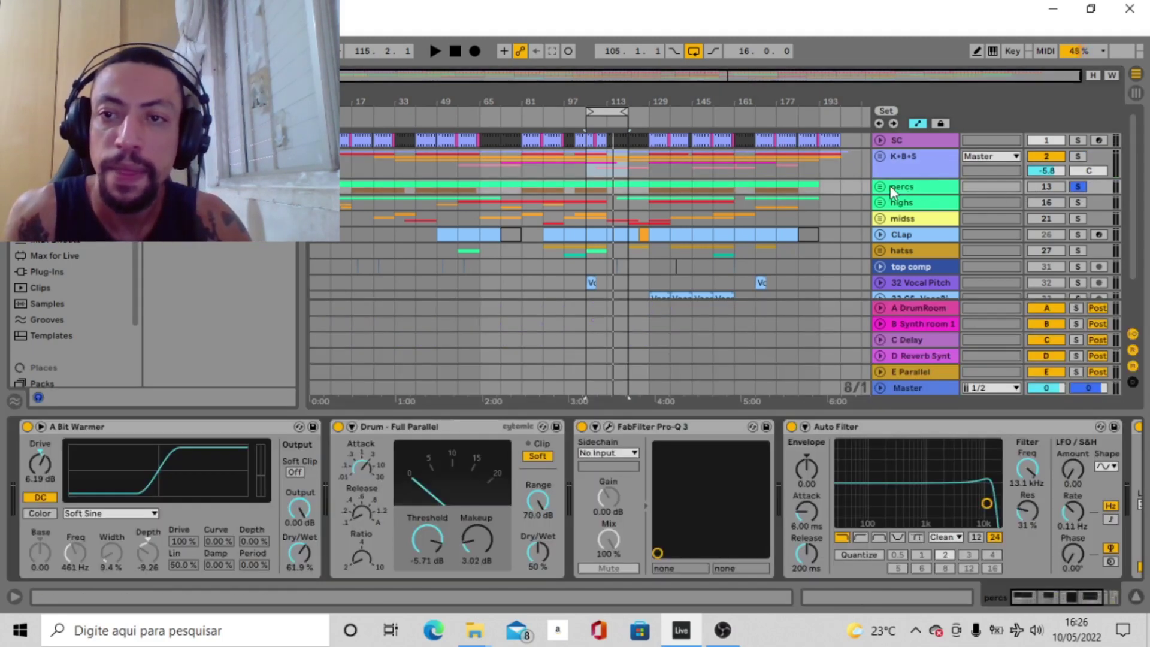
{"action": "left_click", "coordinate": [880, 186]}
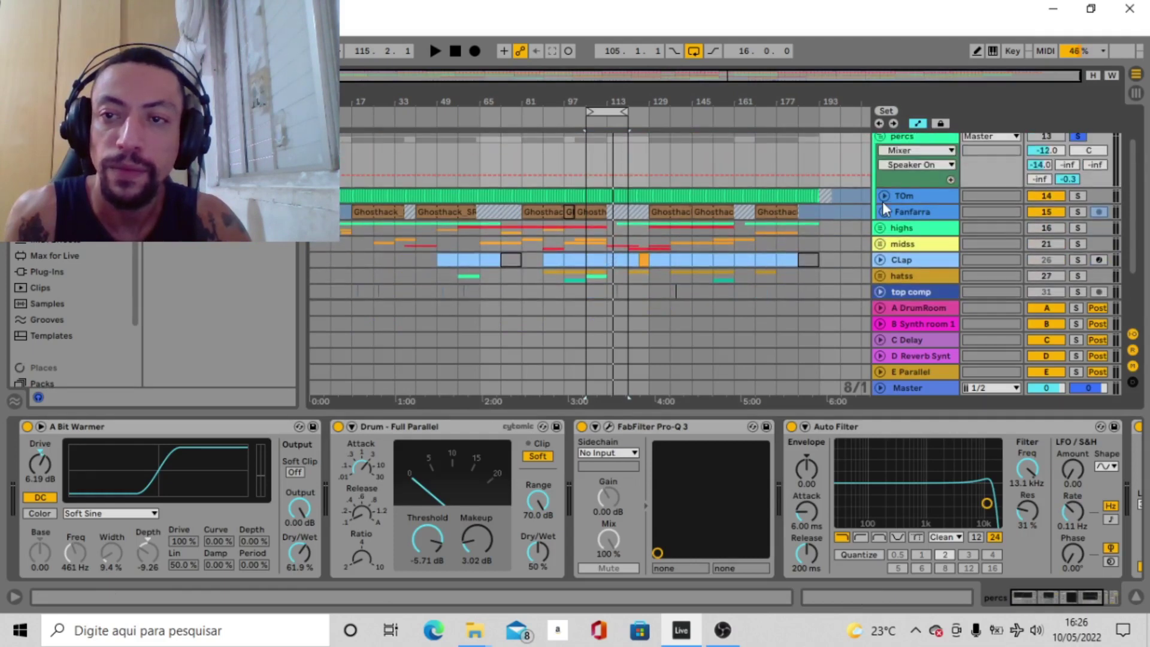
Step: Unfold the TOm track, solo it and play the loop from bar 105
{"action": "left_click", "coordinate": [882, 198]}
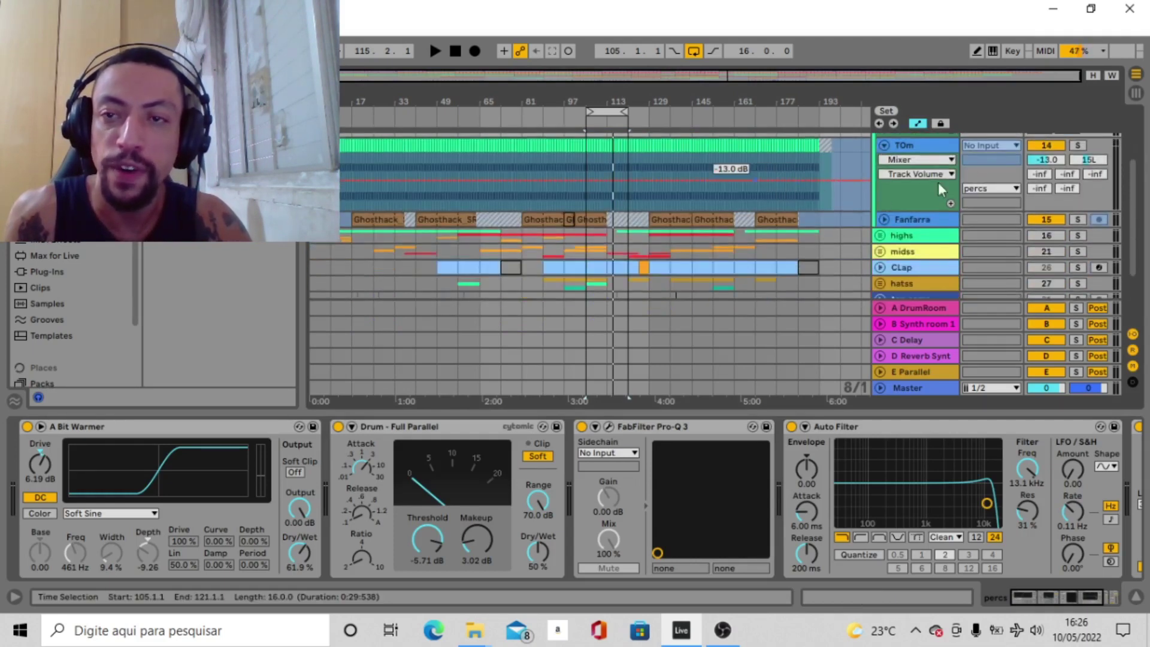
{"action": "left_click", "coordinate": [1079, 146]}
{"action": "key", "text": "space"}
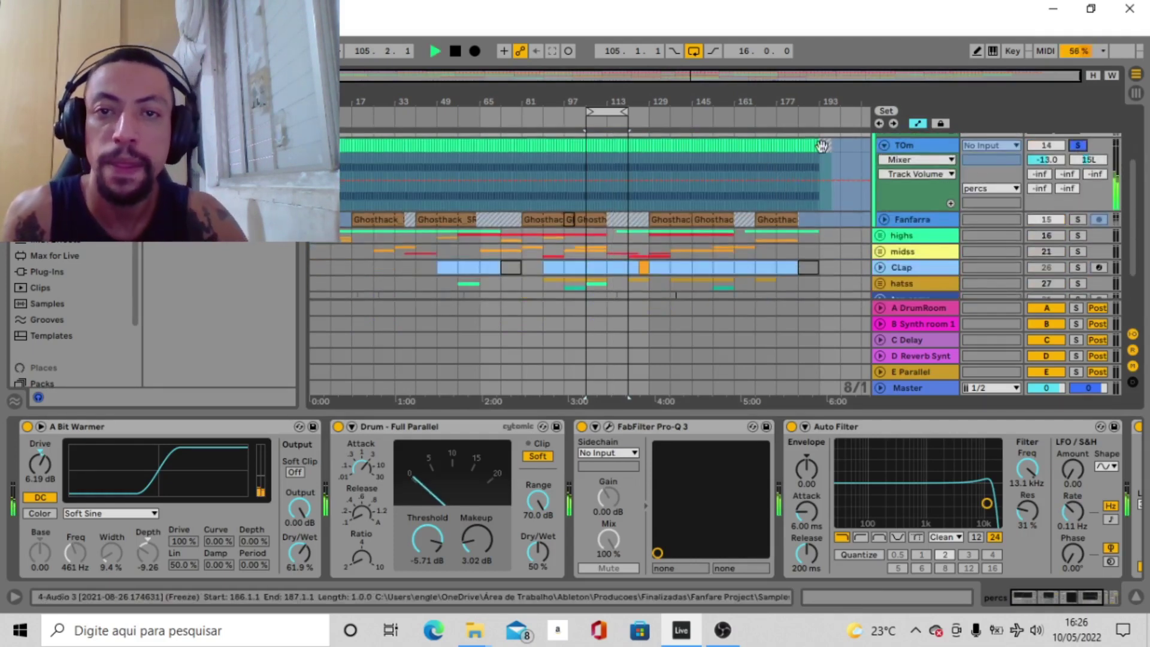
Step: Show the TOm device chain and switch the solo from TOm to the whole percs group
{"action": "left_click", "coordinate": [931, 148]}
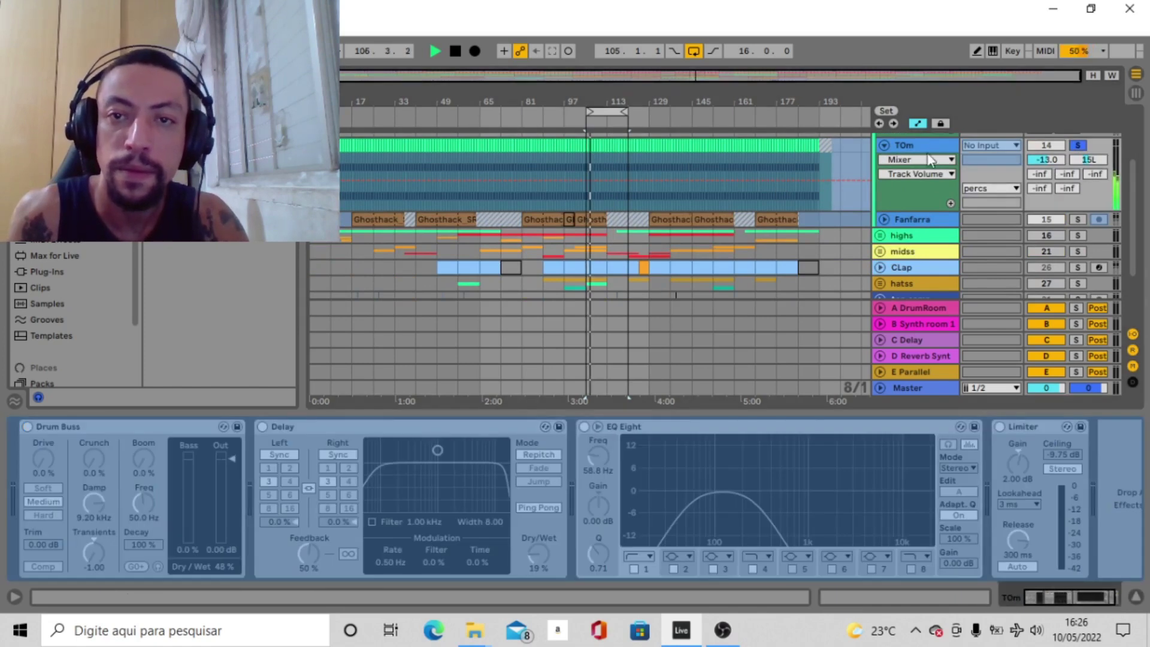
{"action": "scroll", "coordinate": [1028, 156], "scroll_direction": "up", "scroll_amount": 3}
{"action": "left_click", "coordinate": [1078, 171]}
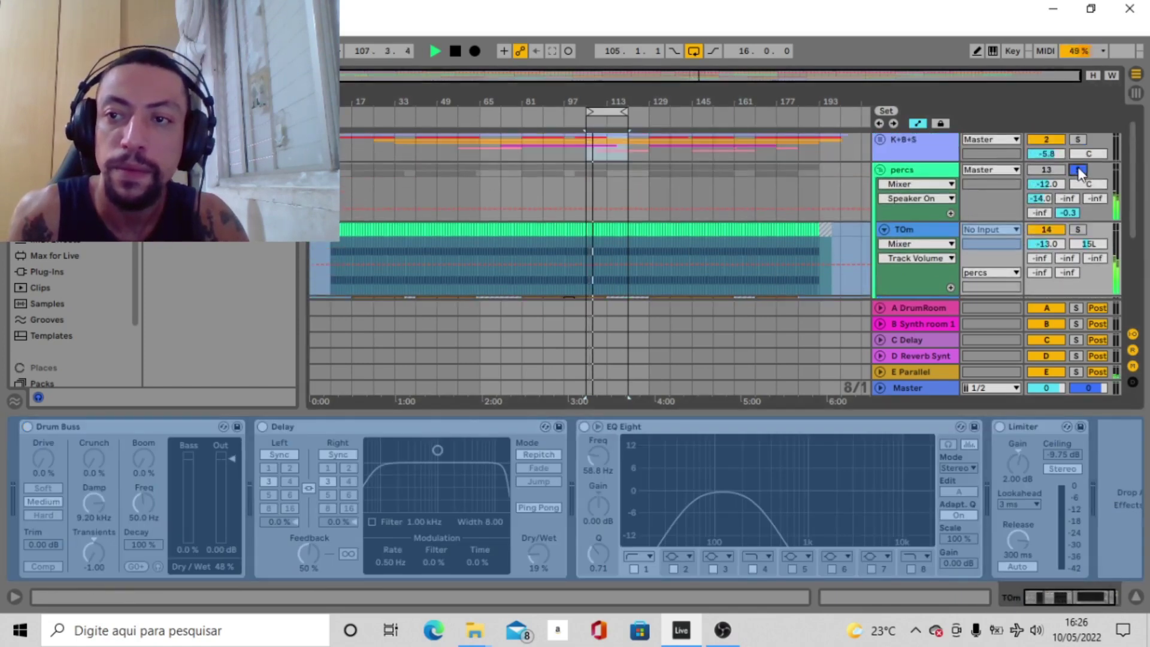
{"action": "scroll", "coordinate": [1061, 237], "scroll_direction": "down", "scroll_amount": 3}
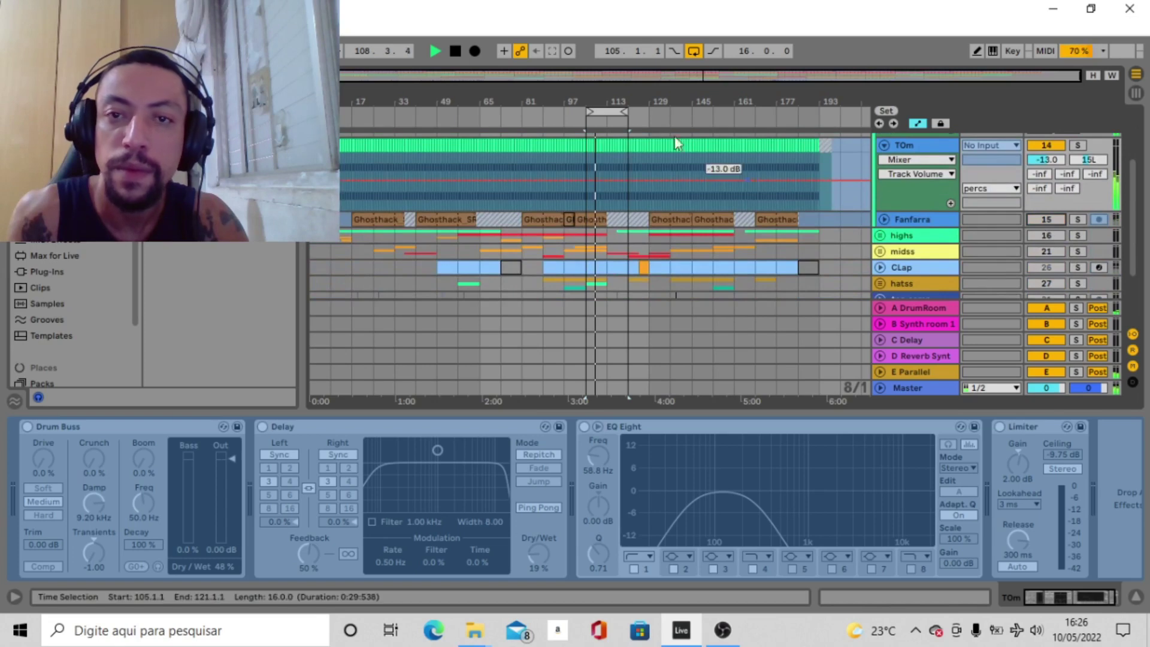
Step: Inspect the TOm clips' waveforms around bar 110 and unfreeze the TOm track
{"action": "key", "text": "plus"}
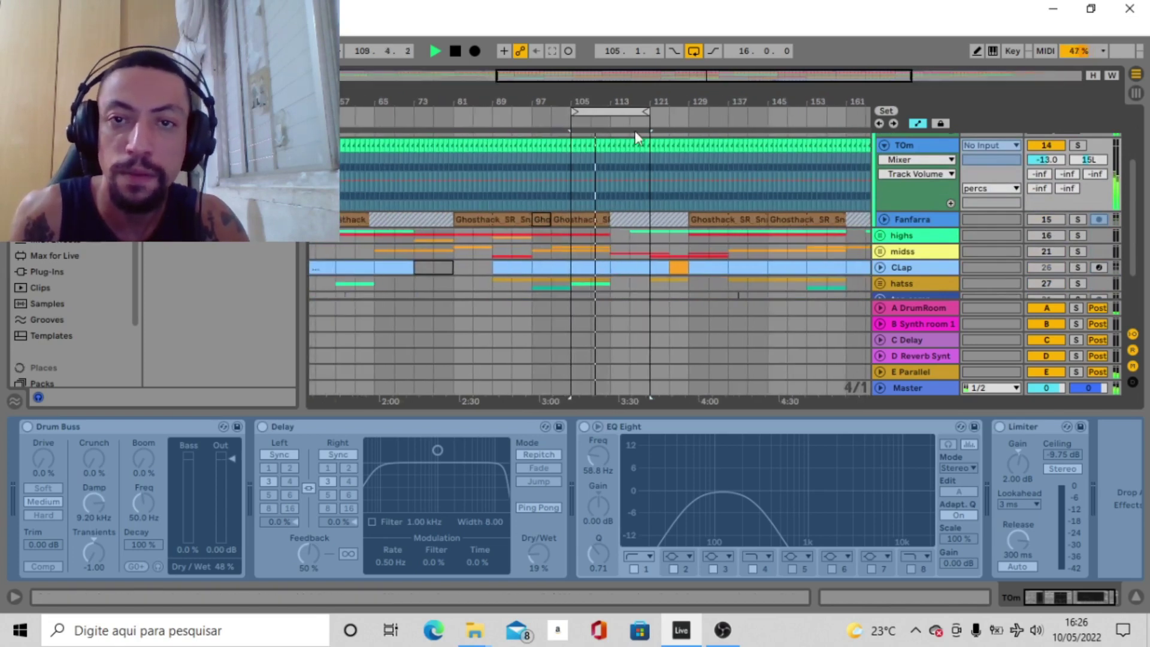
{"action": "key", "text": "plus"}
{"action": "key", "text": "plus"}
{"action": "key", "text": "plus"}
{"action": "key", "text": "plus"}
{"action": "key", "text": "plus"}
{"action": "key", "text": "plus"}
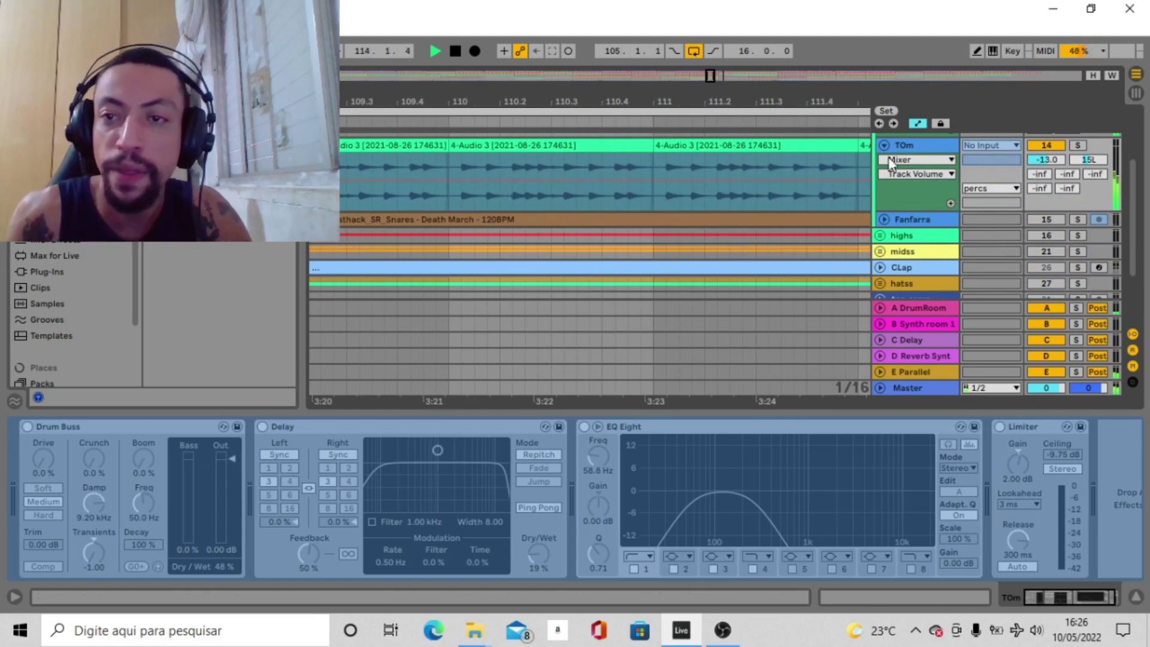
{"action": "right_click", "coordinate": [947, 150]}
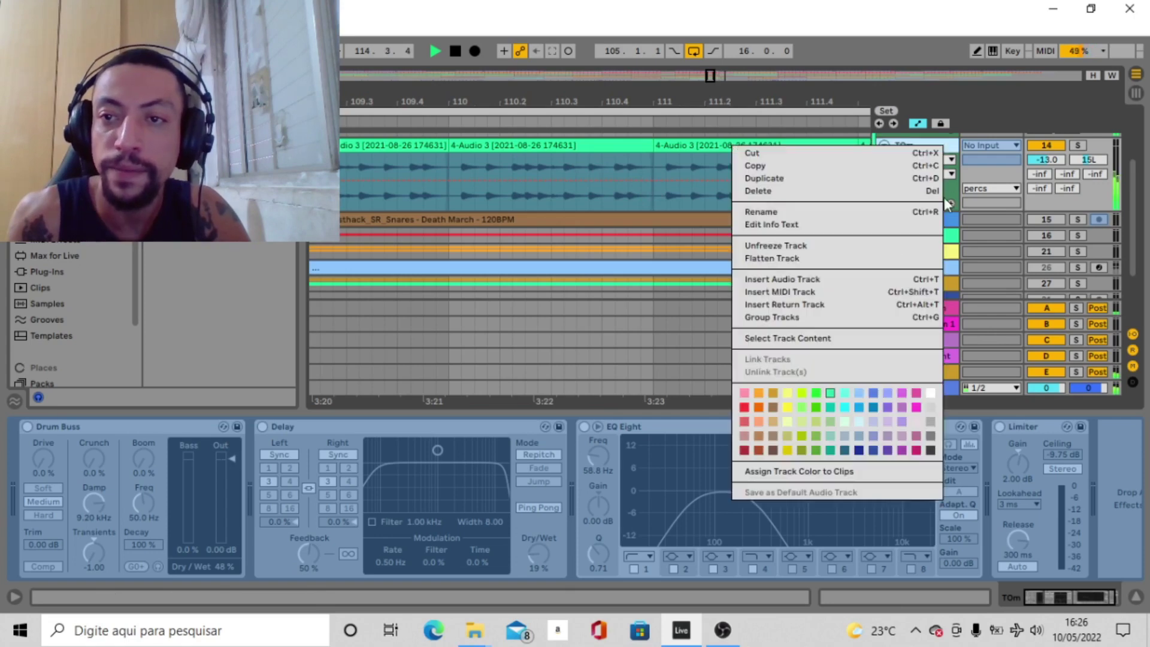
{"action": "left_click", "coordinate": [774, 244]}
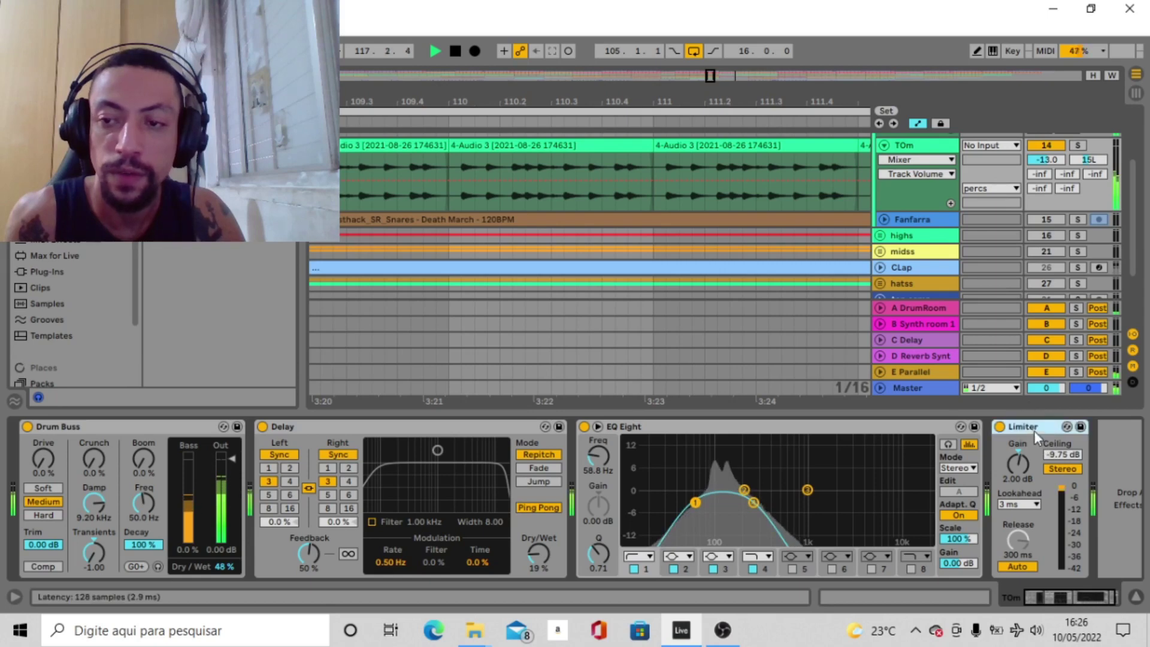
Step: Turn off Drum Buss, Delay, EQ Eight and Limiter together on the TOm track
{"action": "left_click", "coordinate": [78, 430]}
{"action": "key", "text": "ctrl+a"}
{"action": "key", "text": "0"}
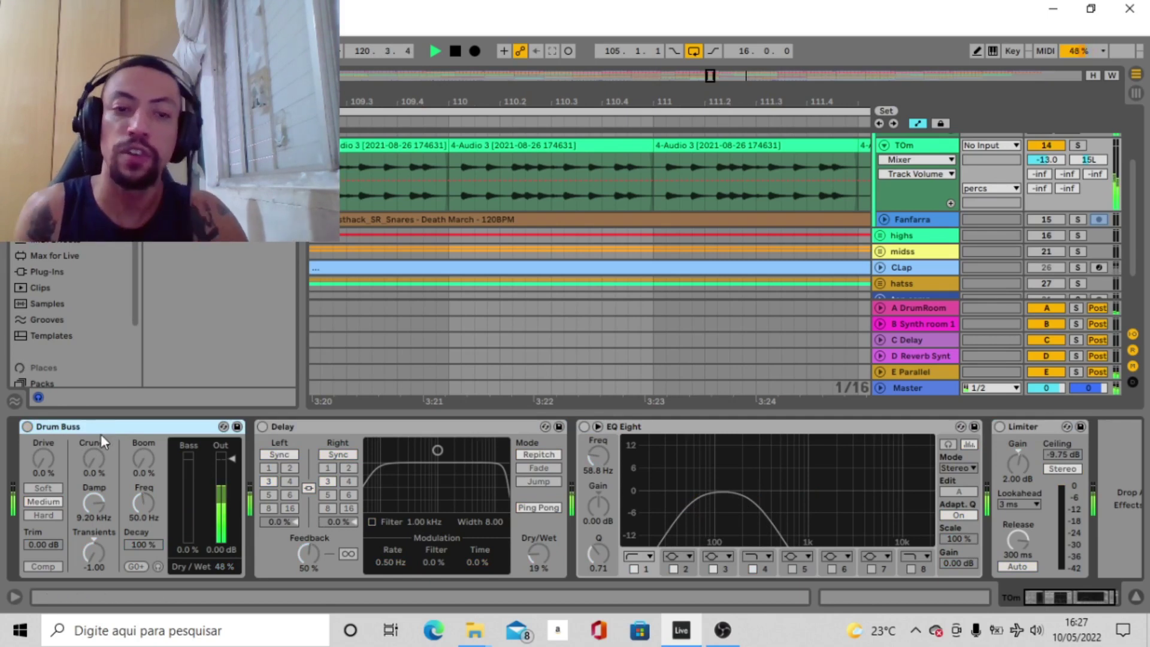
Step: Turn the TOm effects back on one by one: Drum Buss, Delay, EQ Eight and Limiter
{"action": "left_click", "coordinate": [27, 427]}
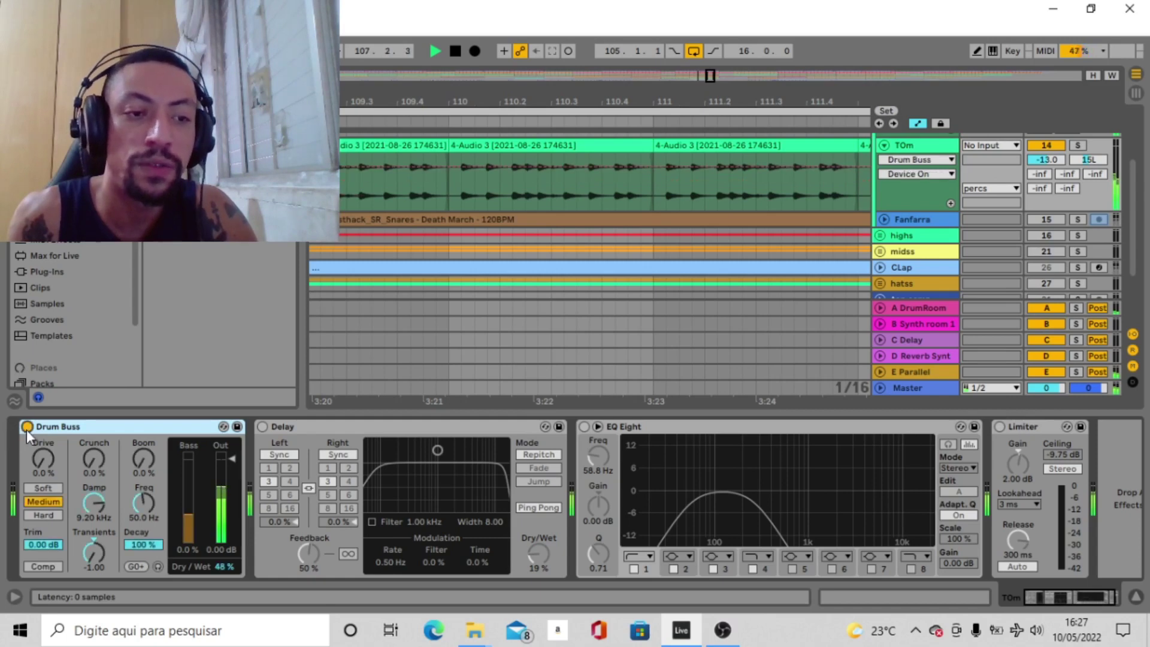
{"action": "left_click", "coordinate": [263, 427]}
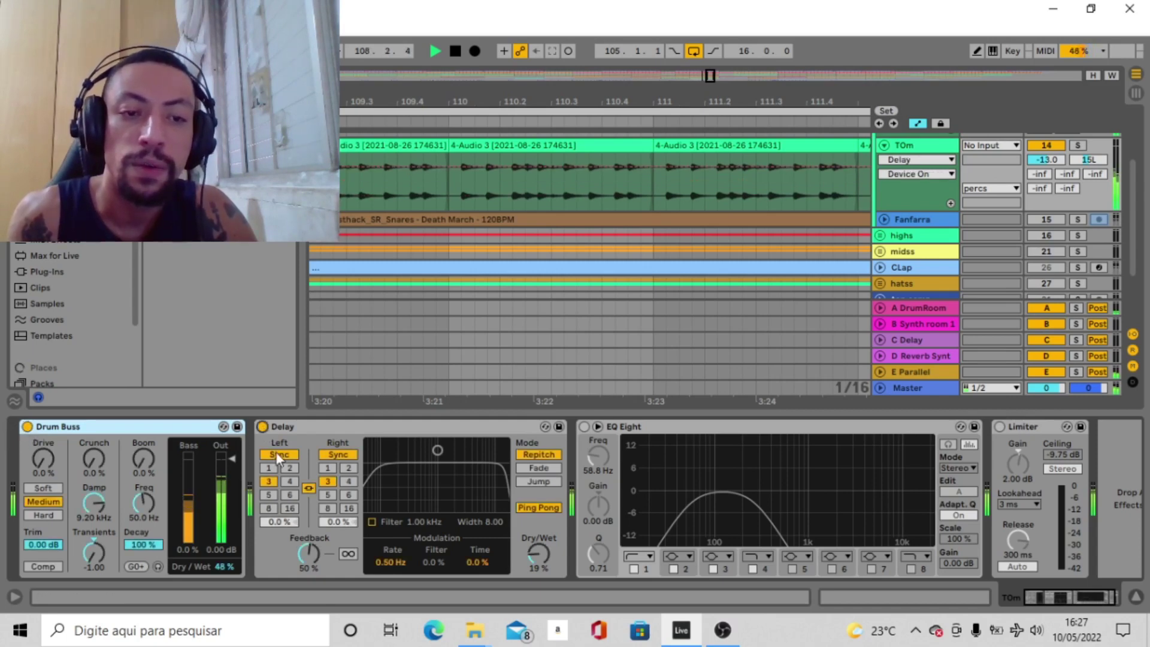
{"action": "left_click", "coordinate": [585, 426]}
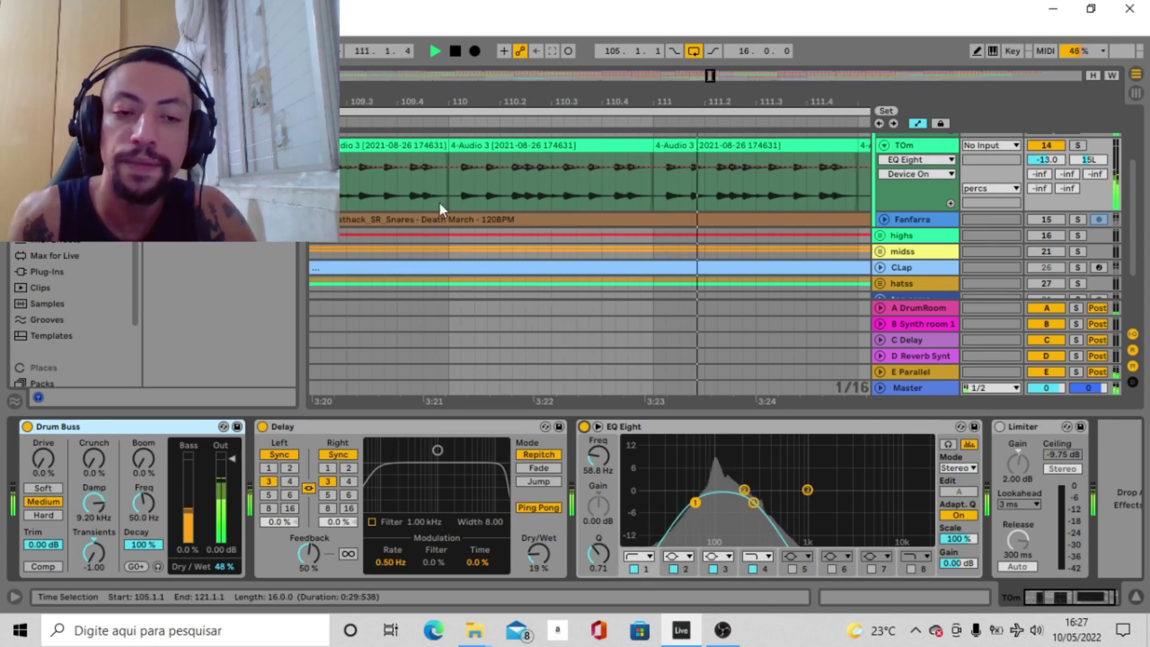
{"action": "left_click", "coordinate": [1000, 426]}
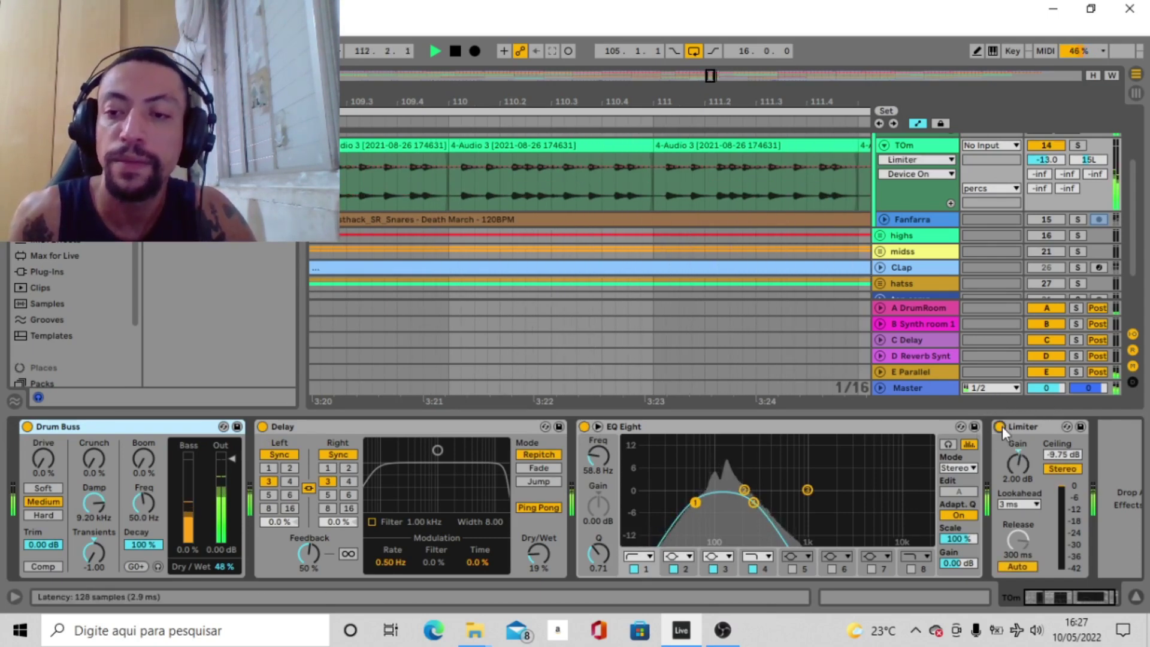
Step: Freeze the TOm track again and mute it within the percs group
{"action": "scroll", "coordinate": [1062, 207], "scroll_direction": "down", "scroll_amount": 1}
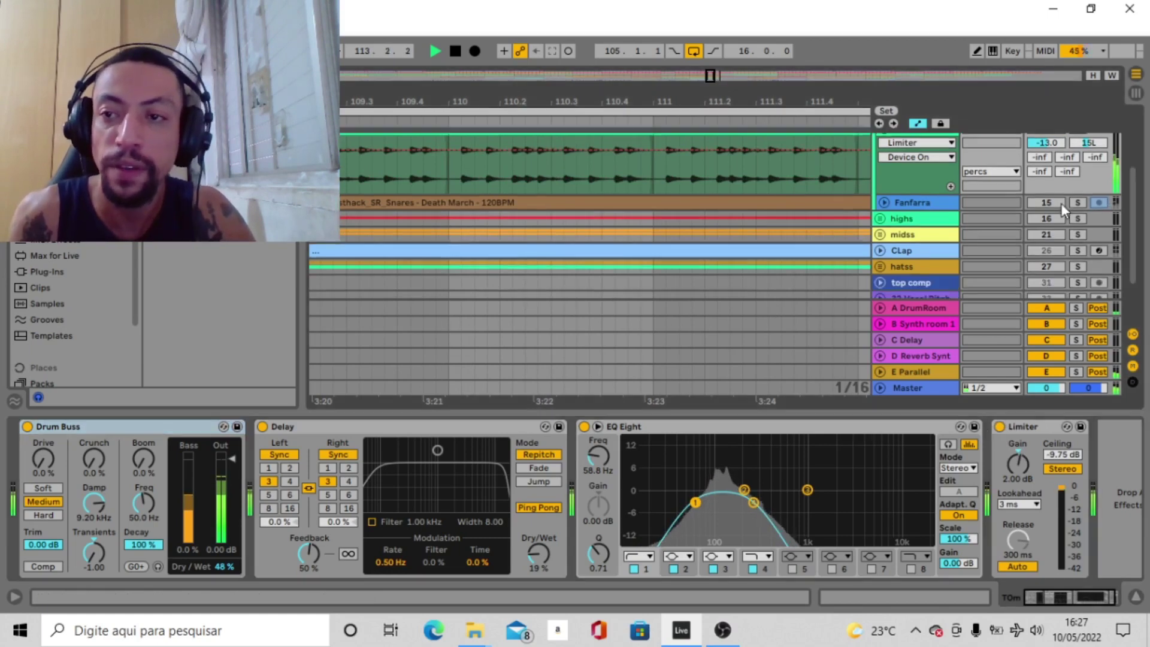
{"action": "scroll", "coordinate": [1062, 203], "scroll_direction": "up", "scroll_amount": 1}
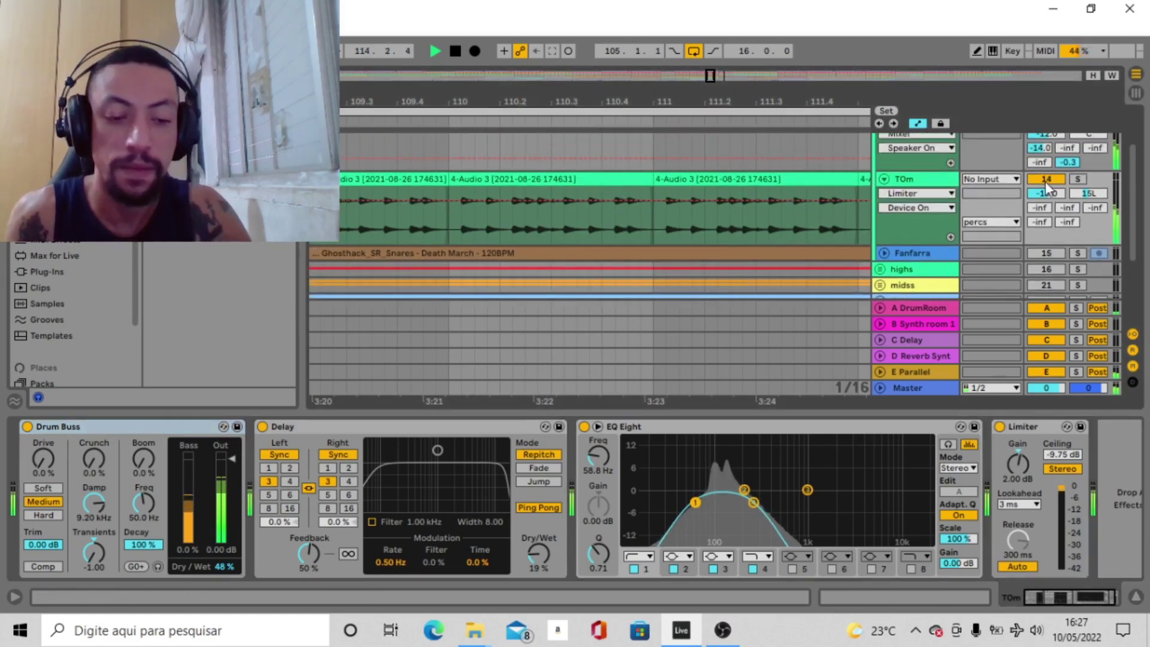
{"action": "left_click_drag", "start_coordinate": [1046, 189], "coordinate": [1046, 184]}
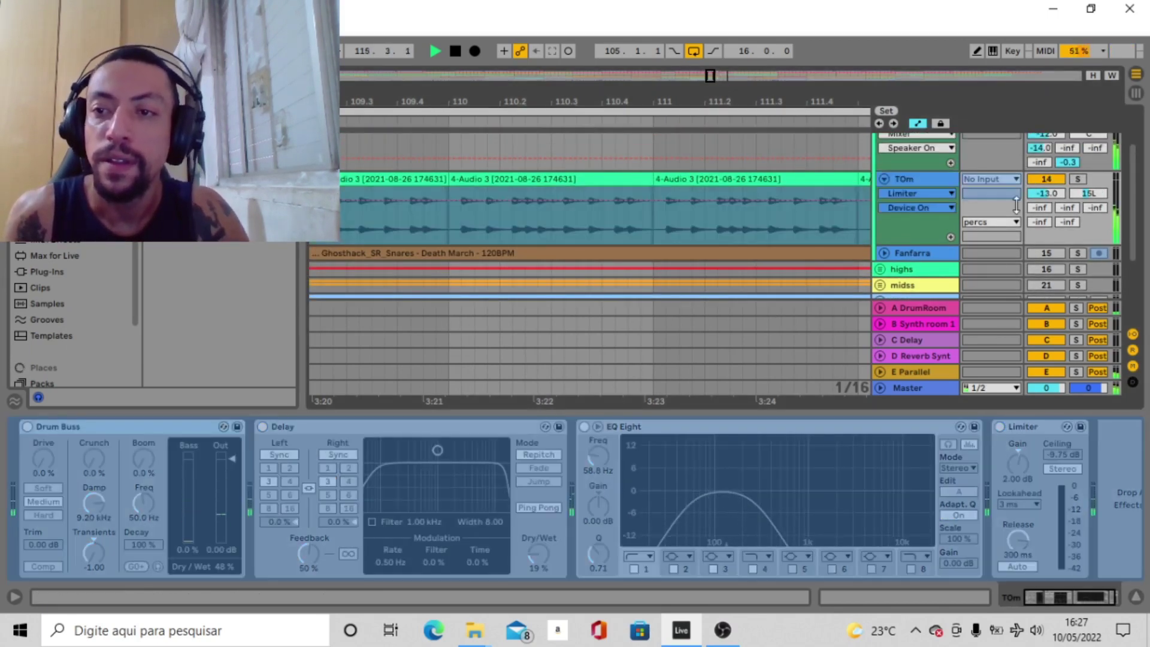
{"action": "left_click", "coordinate": [1046, 179]}
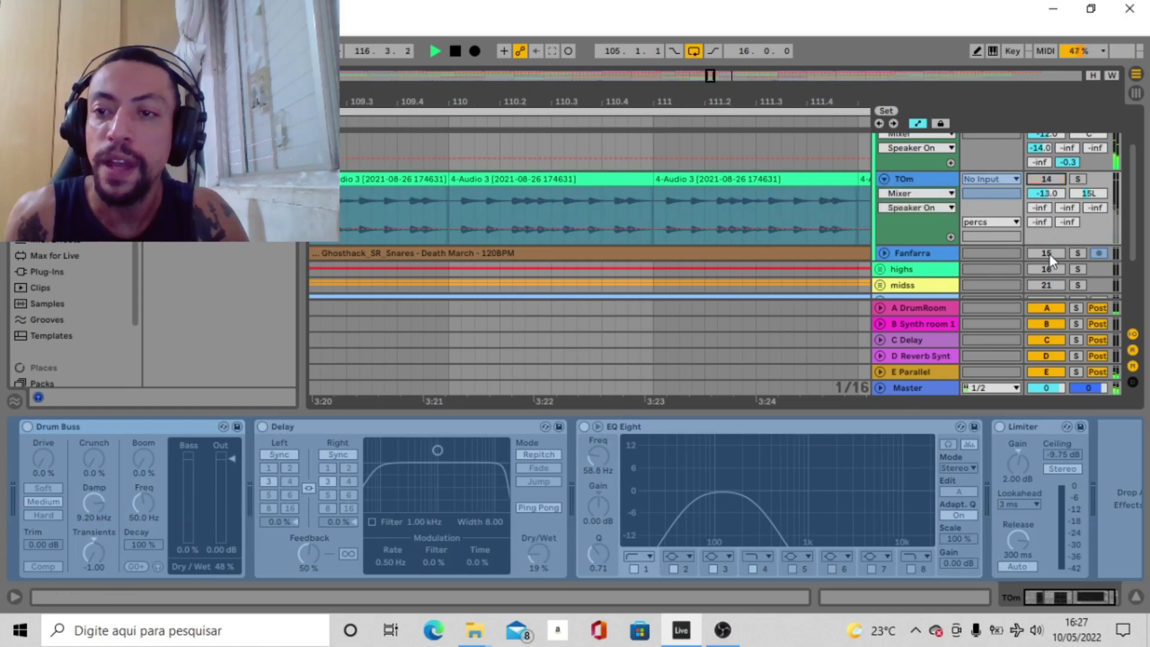
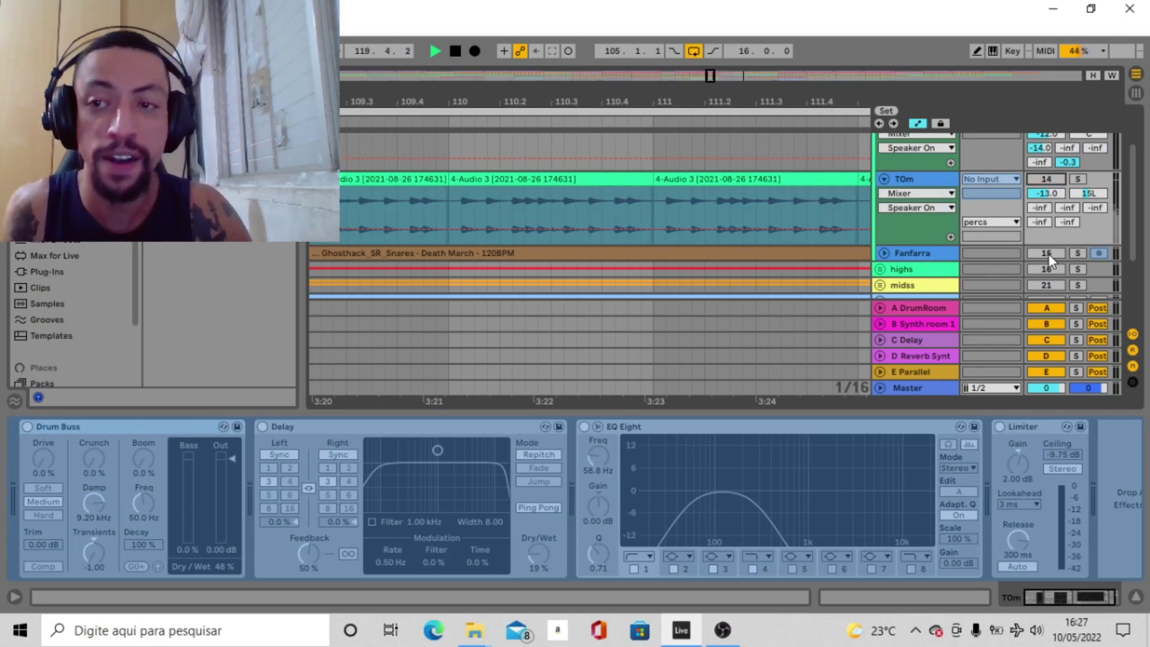
Step: Activate the Fanfarra track, unfold it, and show its clips across the whole arrangement
{"action": "left_click", "coordinate": [1047, 253]}
{"action": "left_click", "coordinate": [884, 254]}
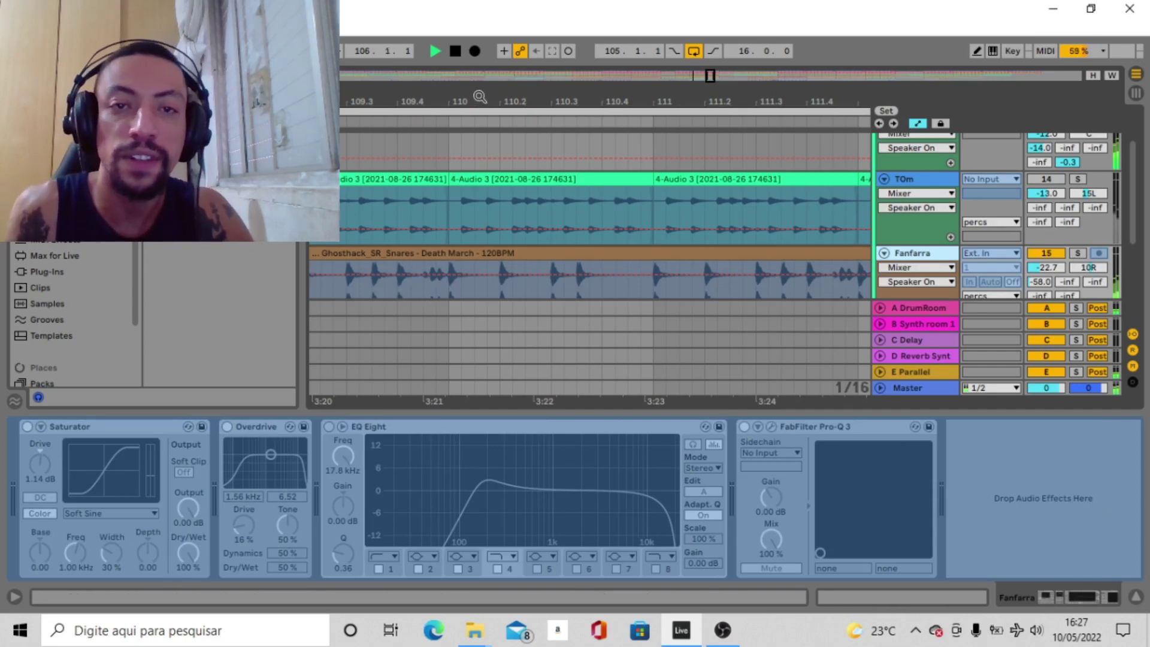
{"action": "mouse_move", "coordinate": [482, 99]}
{"action": "left_mouse_down"}
{"action": "mouse_move", "coordinate": [579, 100]}
{"action": "mouse_move", "coordinate": [582, 111]}
{"action": "left_mouse_up"}
Step: Unfreeze the Fanfarra track
{"action": "right_click", "coordinate": [948, 255]}
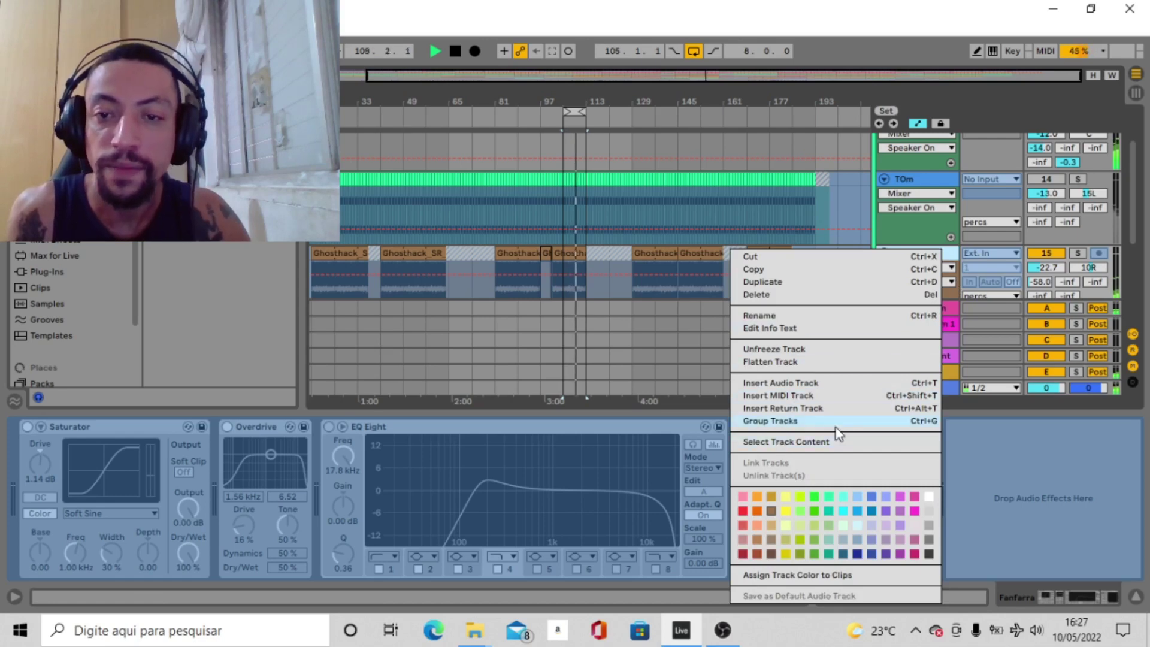
{"action": "left_click", "coordinate": [949, 267]}
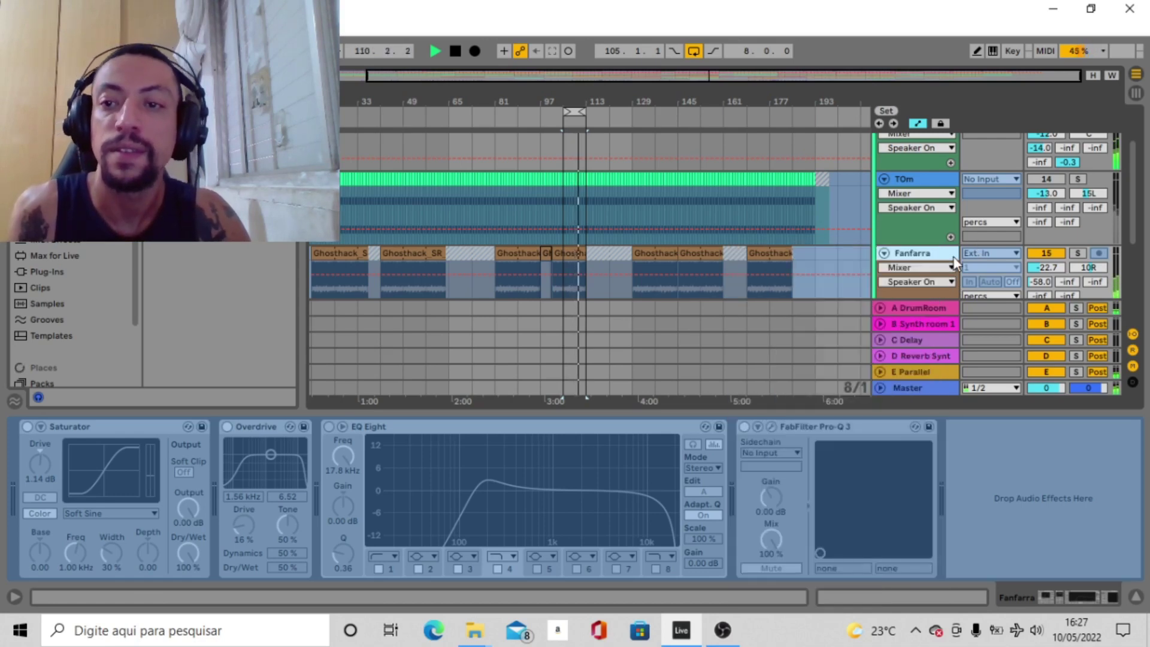
{"action": "right_click", "coordinate": [956, 264]}
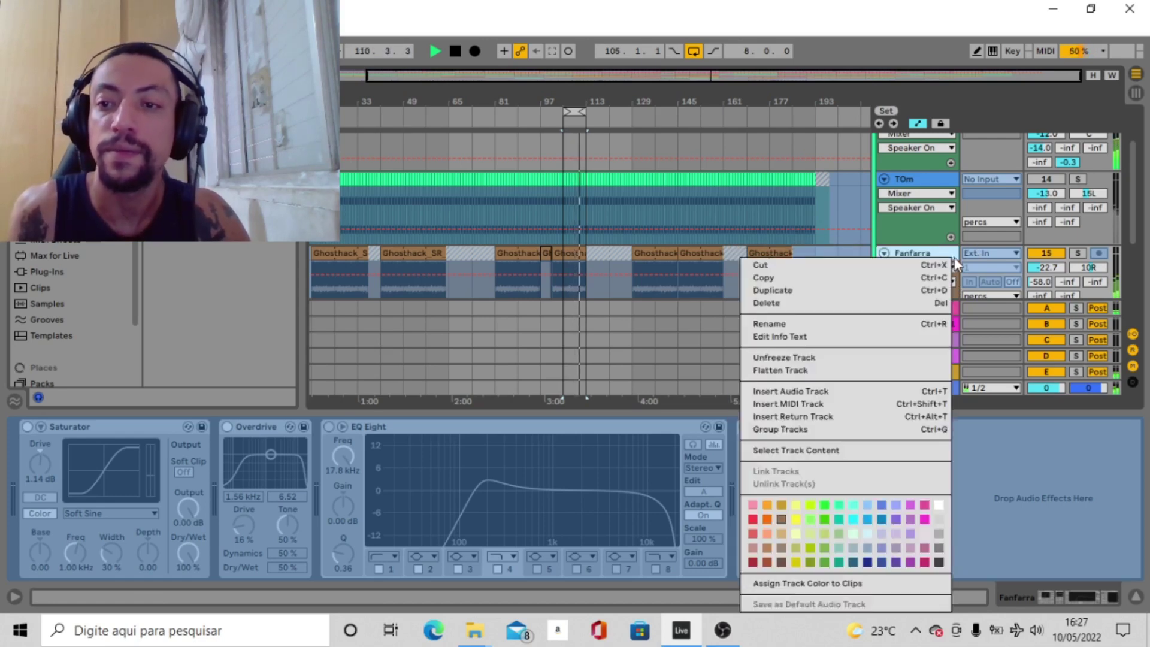
{"action": "left_click", "coordinate": [785, 357]}
{"action": "right_click", "coordinate": [921, 258]}
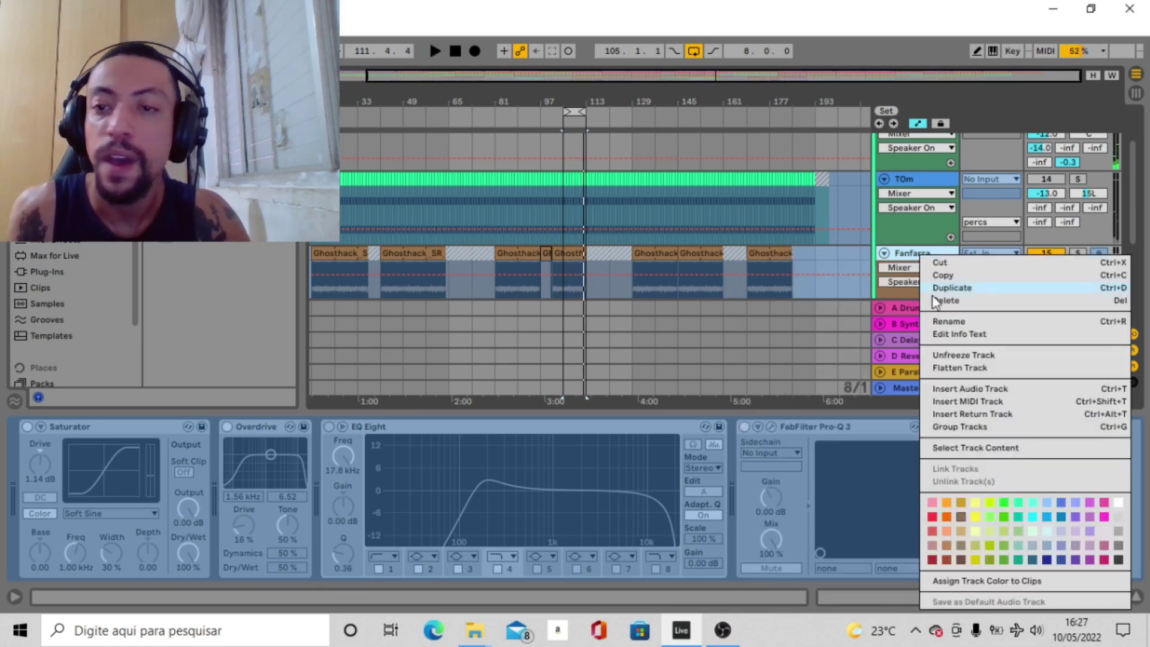
{"action": "left_click", "coordinate": [945, 357]}
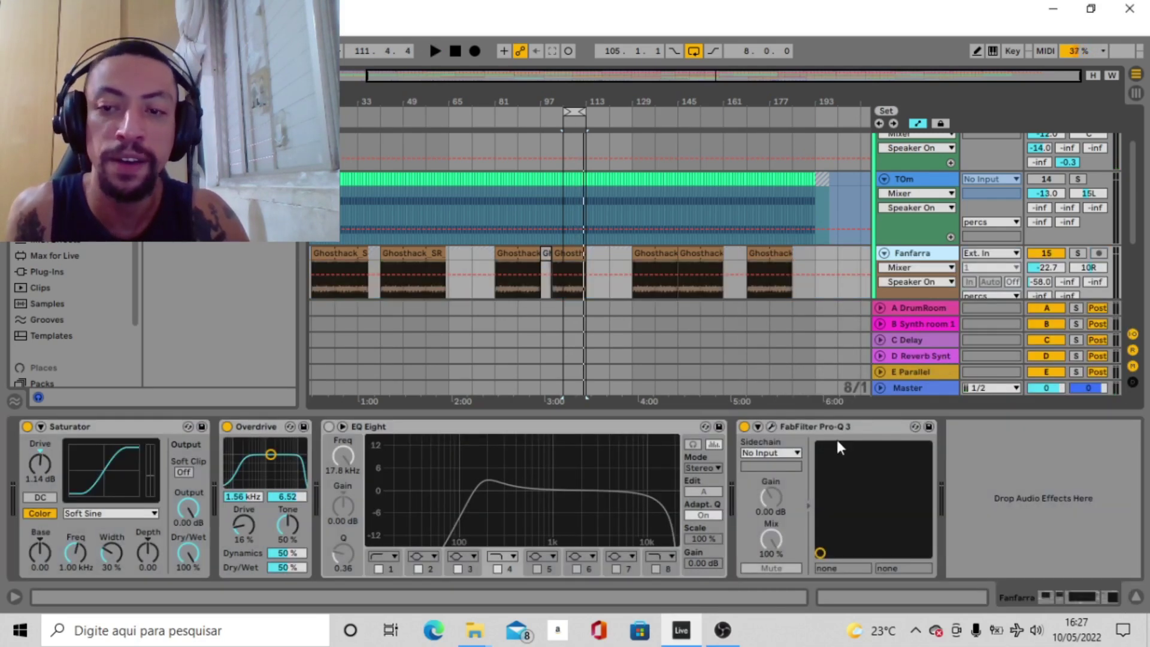
Step: Bypass all four effects on the Fanfarra track, from Saturator to FabFilter Pro-Q 3, and play the loop from bar 105
{"action": "left_click", "coordinate": [814, 425]}
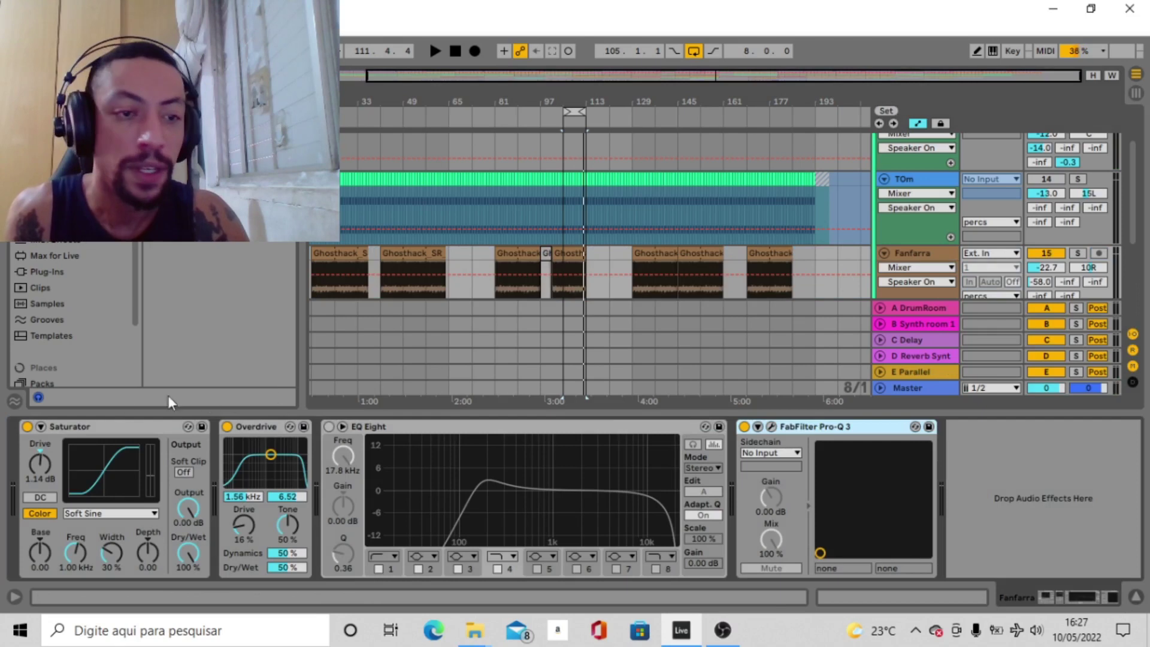
{"action": "left_click", "coordinate": [142, 421], "text": "shift"}
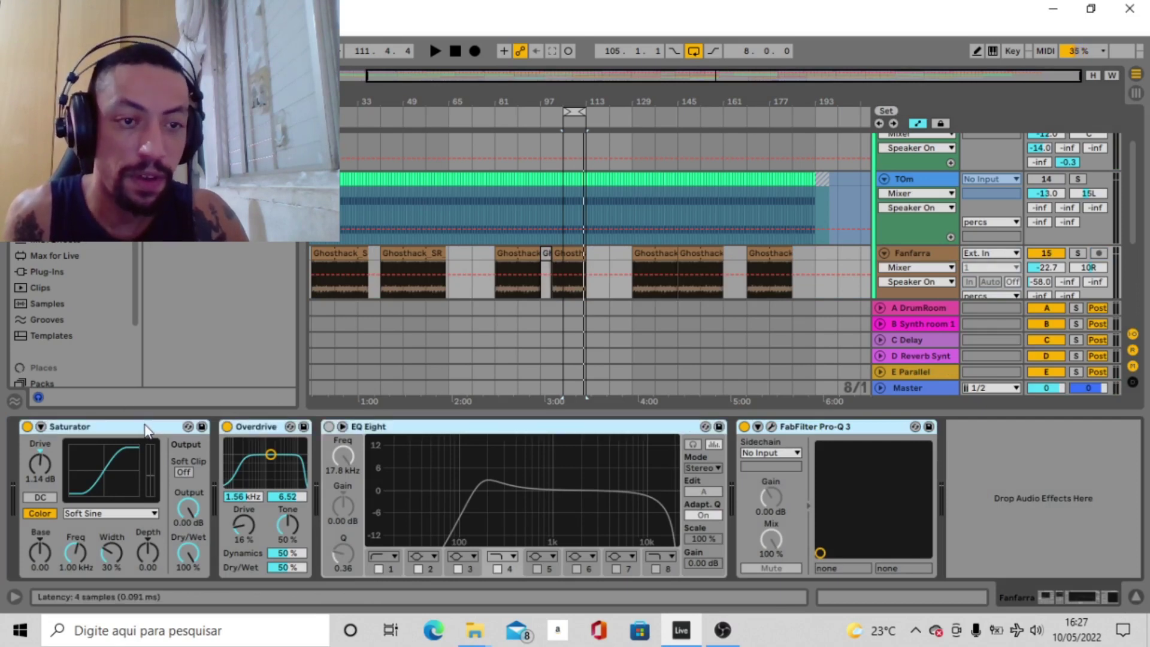
{"action": "left_click", "coordinate": [27, 427]}
{"action": "left_click", "coordinate": [569, 112]}
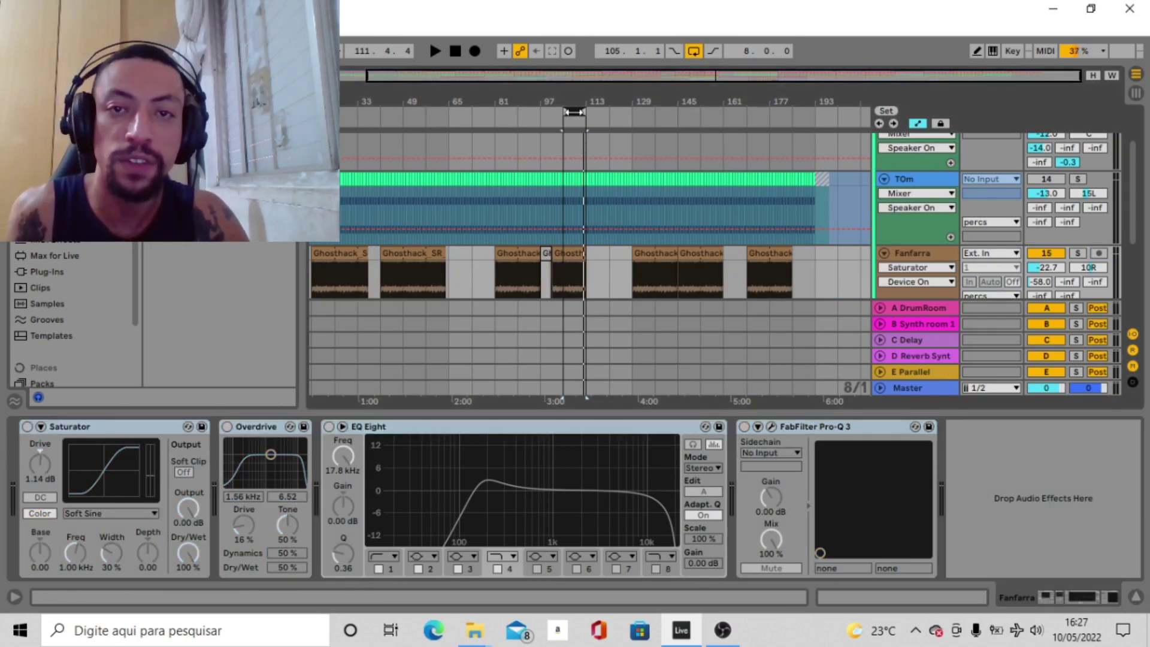
{"action": "key", "text": "space"}
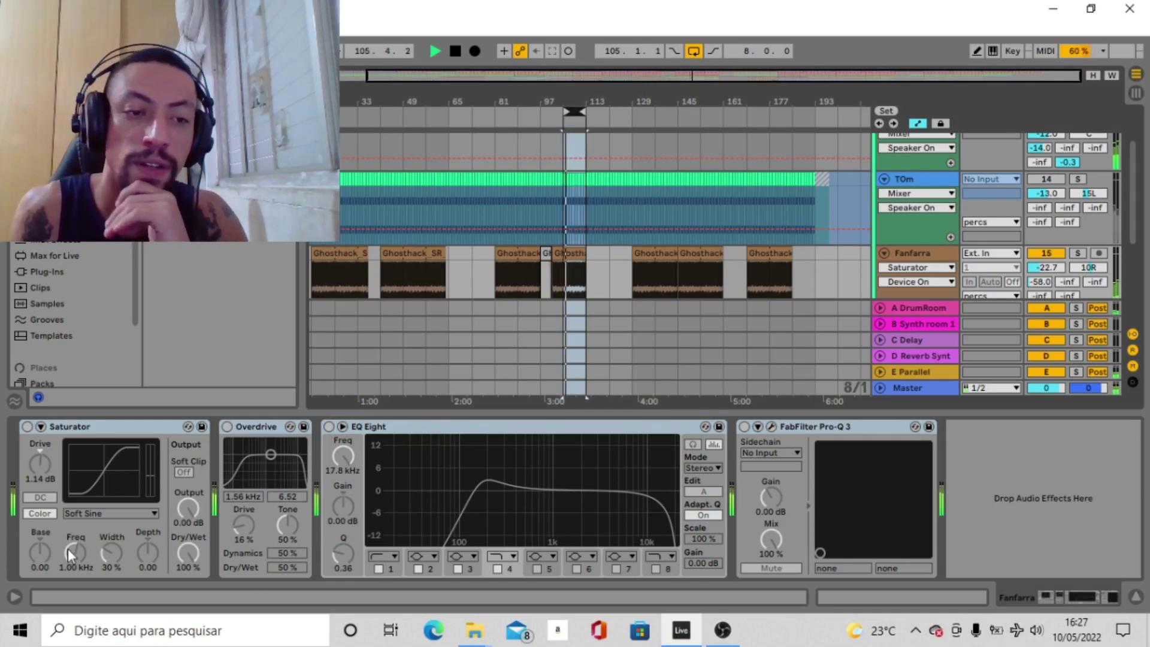
Step: Re-enable Saturator, Overdrive, EQ Eight and FabFilter Pro-Q 3 one by one during playback, and inspect the Pro-Q 3 curve
{"action": "left_click", "coordinate": [132, 428]}
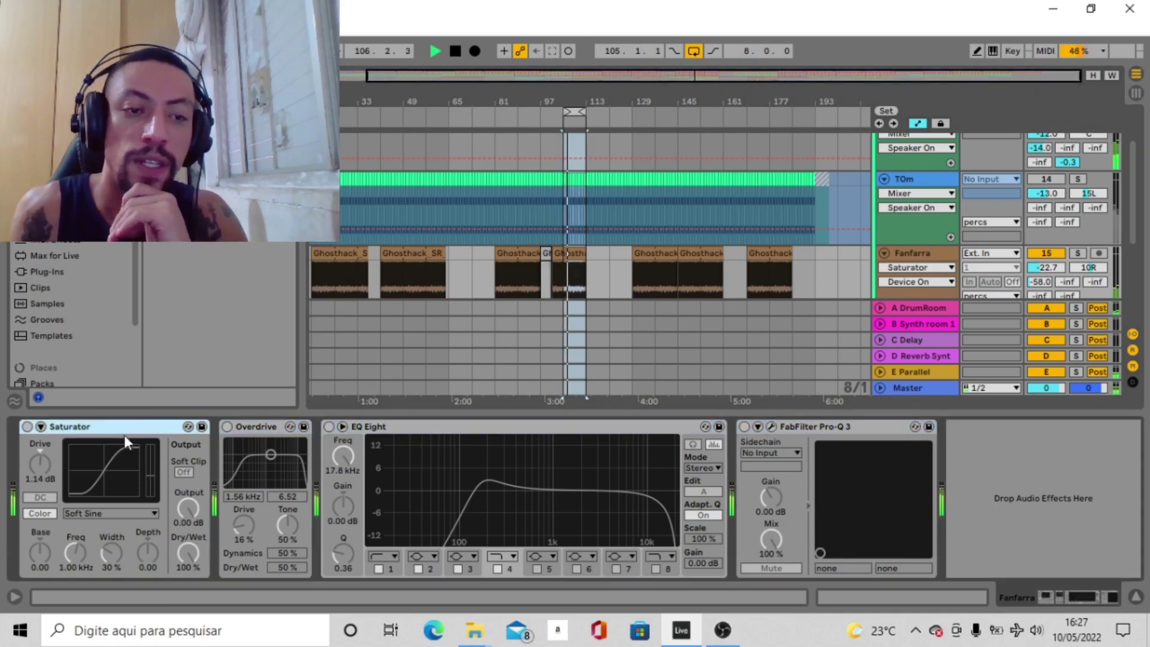
{"action": "left_click", "coordinate": [27, 427]}
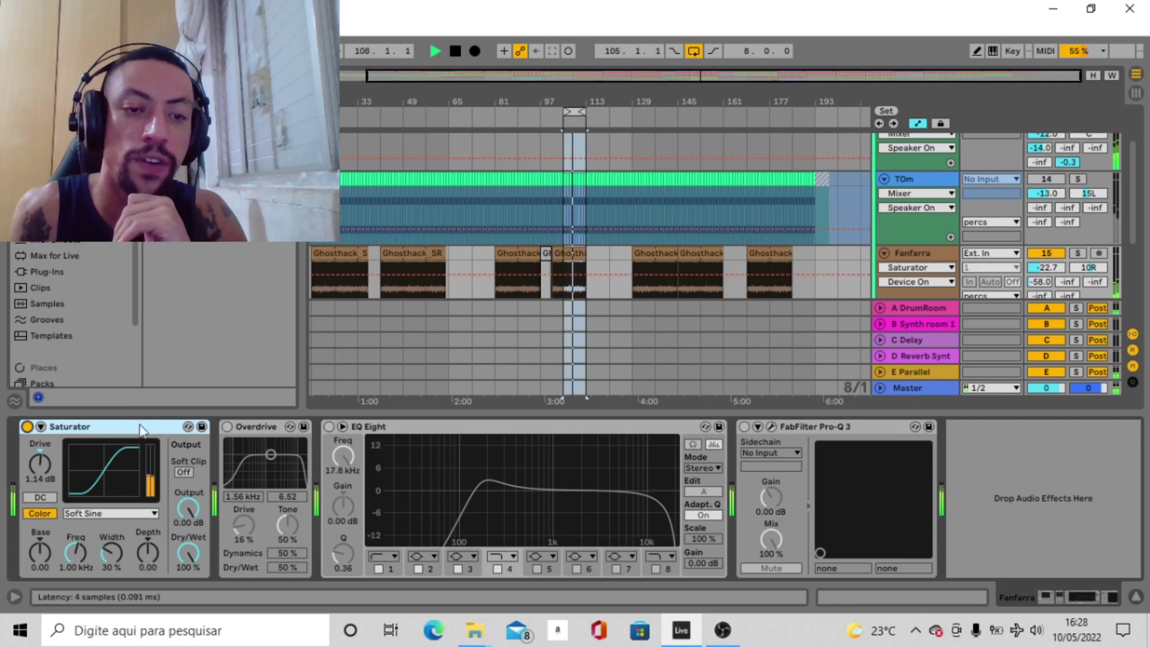
{"action": "left_click", "coordinate": [233, 427]}
{"action": "left_click", "coordinate": [228, 427]}
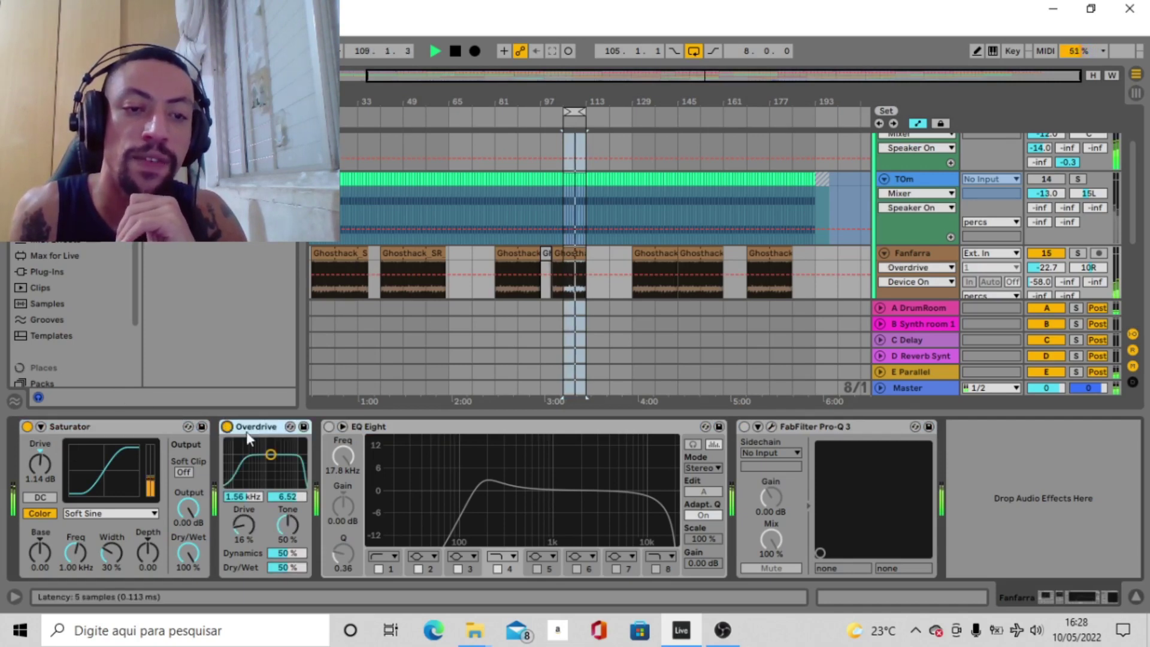
{"action": "left_click", "coordinate": [328, 427]}
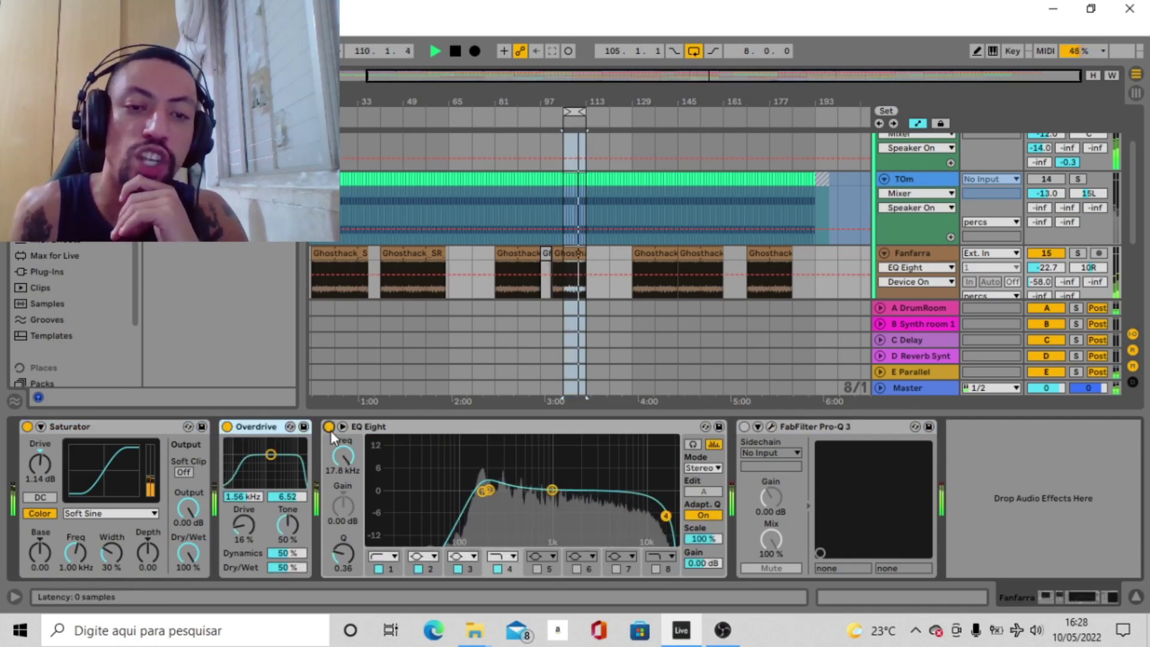
{"action": "left_click", "coordinate": [745, 426]}
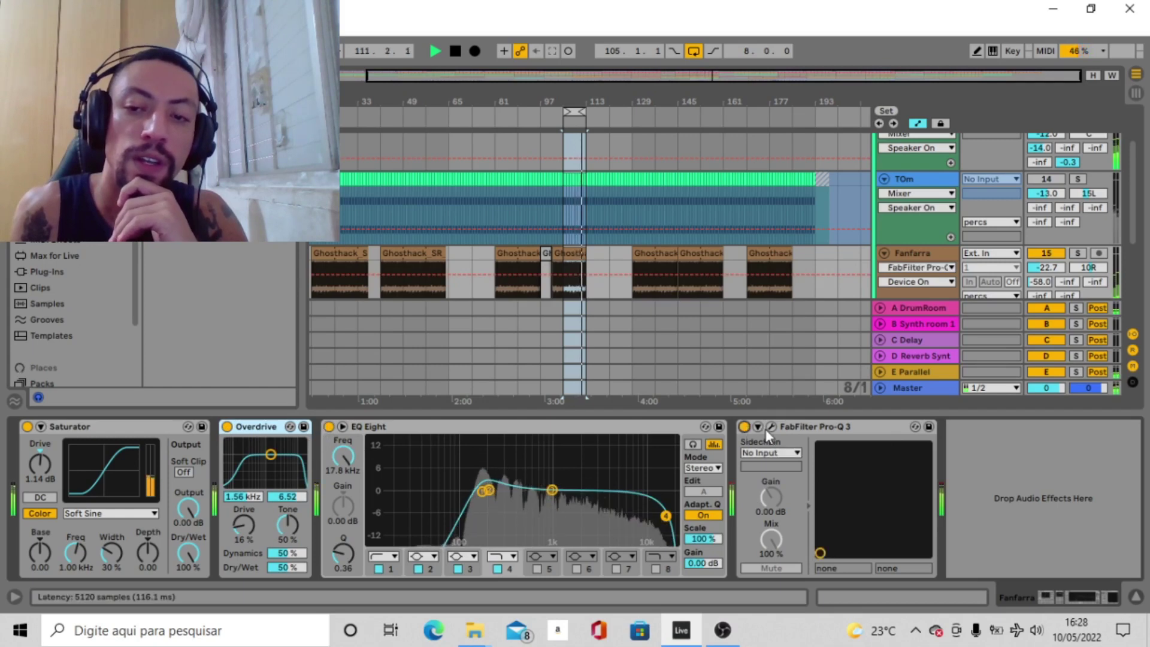
{"action": "left_click", "coordinate": [772, 426]}
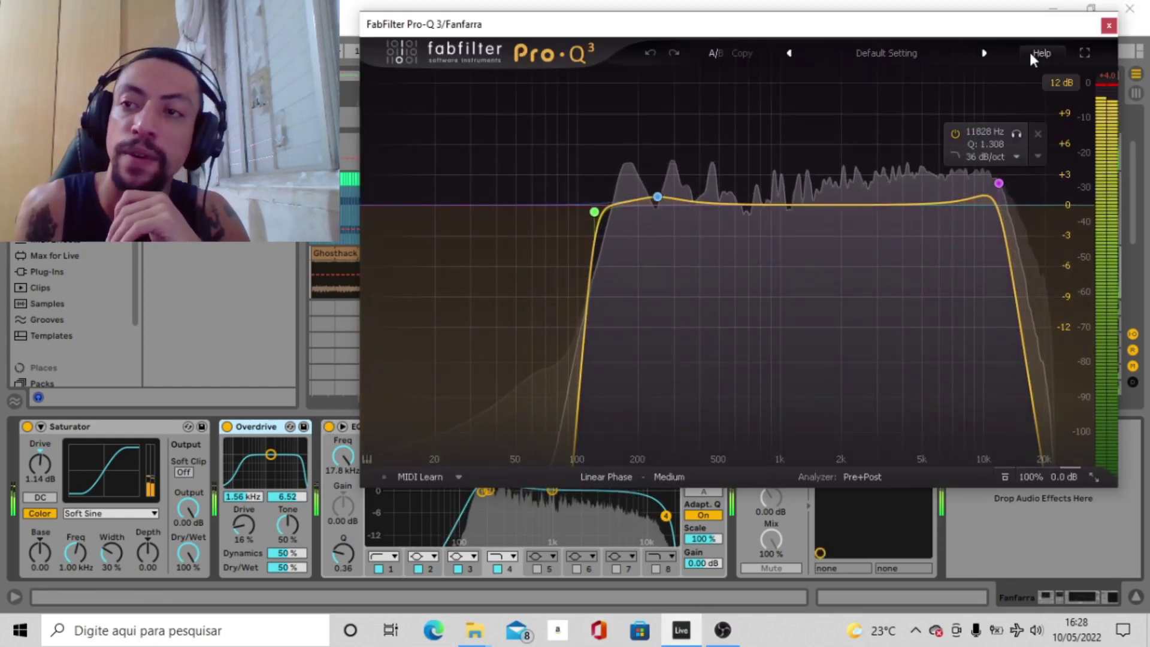
{"action": "left_click", "coordinate": [1108, 25]}
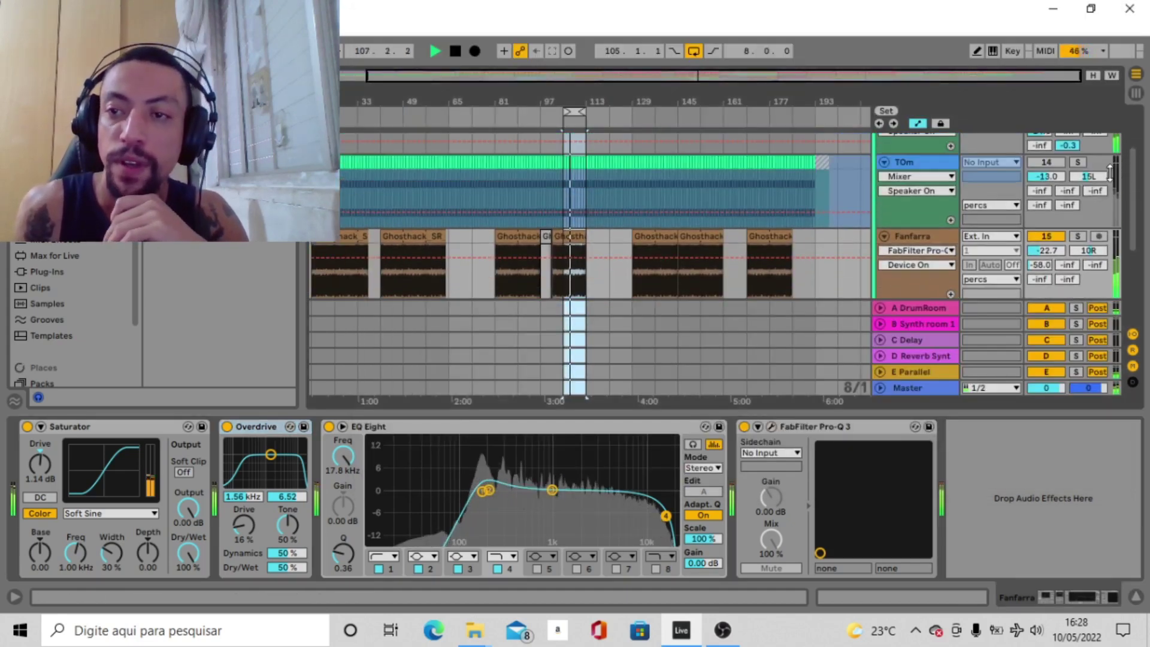
Step: Activate the TOm and SC tracks and turn off the solo on the percs group
{"action": "left_click", "coordinate": [1042, 165]}
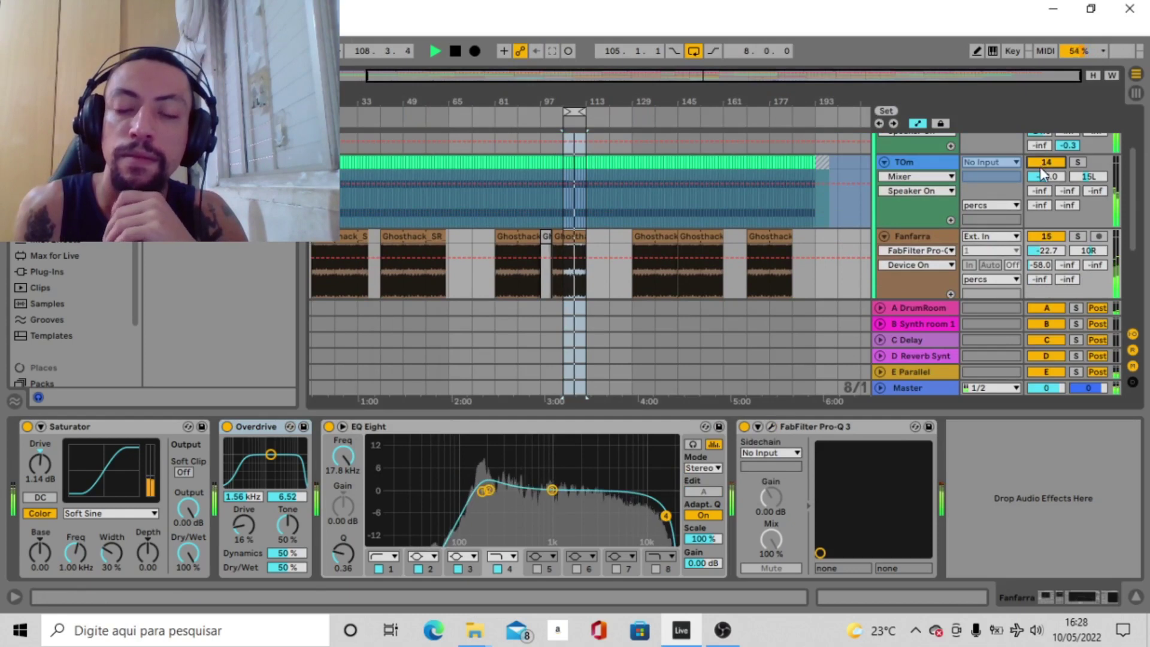
{"action": "scroll", "coordinate": [904, 192], "scroll_direction": "down", "scroll_amount": 5}
{"action": "scroll", "coordinate": [905, 192], "scroll_direction": "up", "scroll_amount": 1}
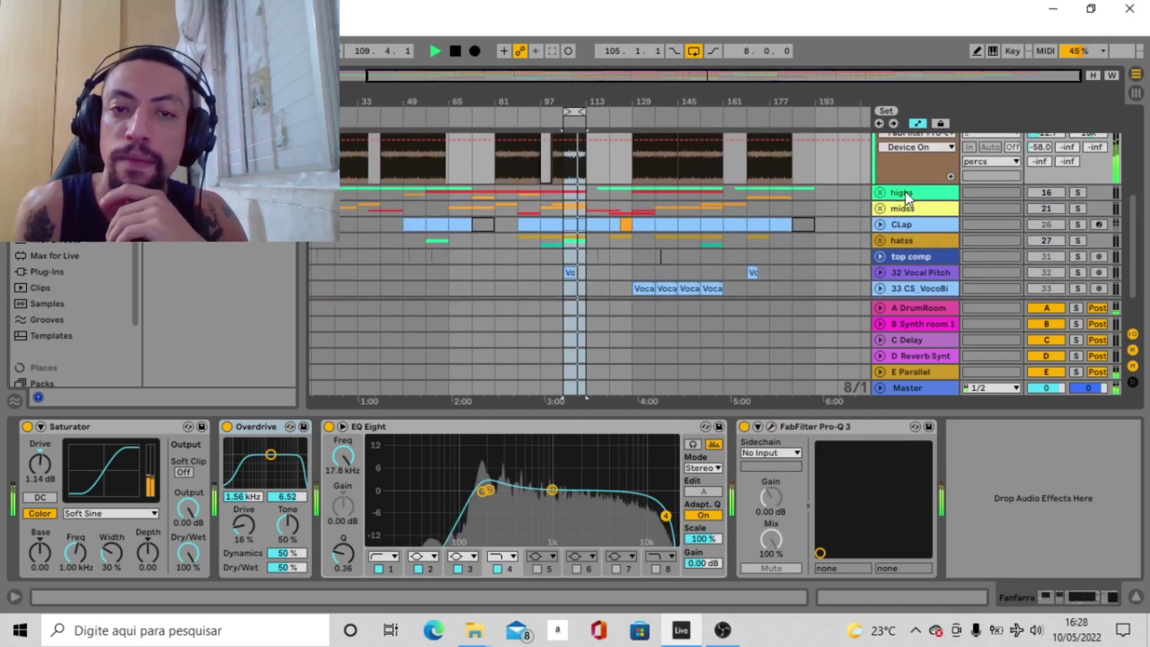
{"action": "scroll", "coordinate": [926, 190], "scroll_direction": "up", "scroll_amount": 1}
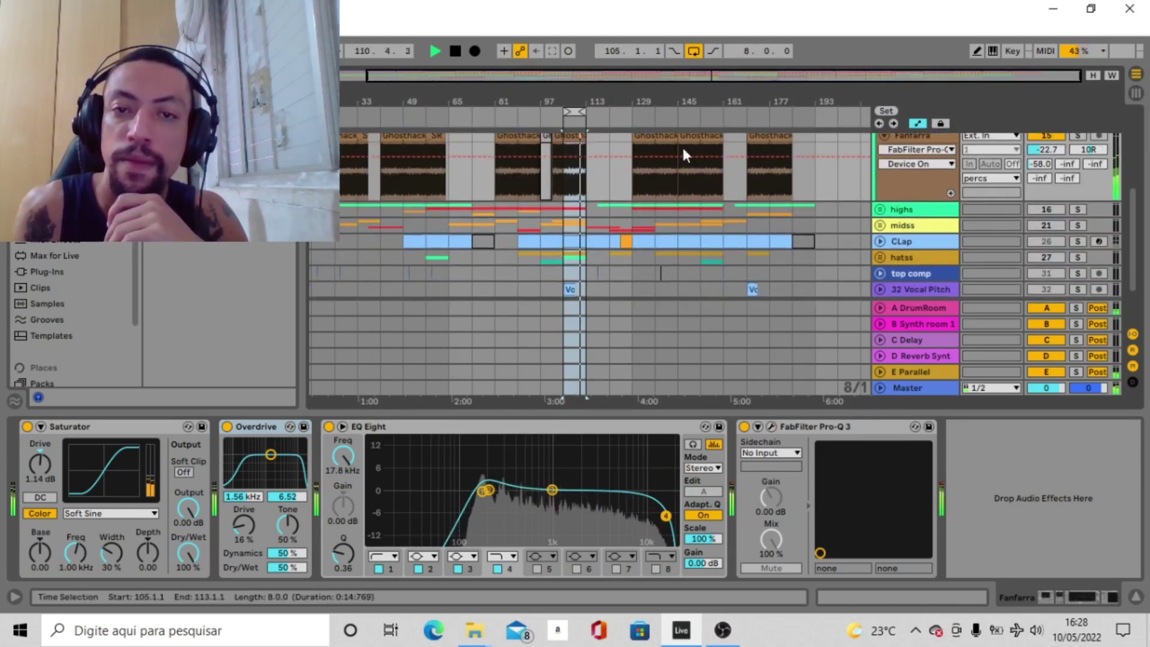
{"action": "scroll", "coordinate": [1048, 203], "scroll_direction": "up", "scroll_amount": 4}
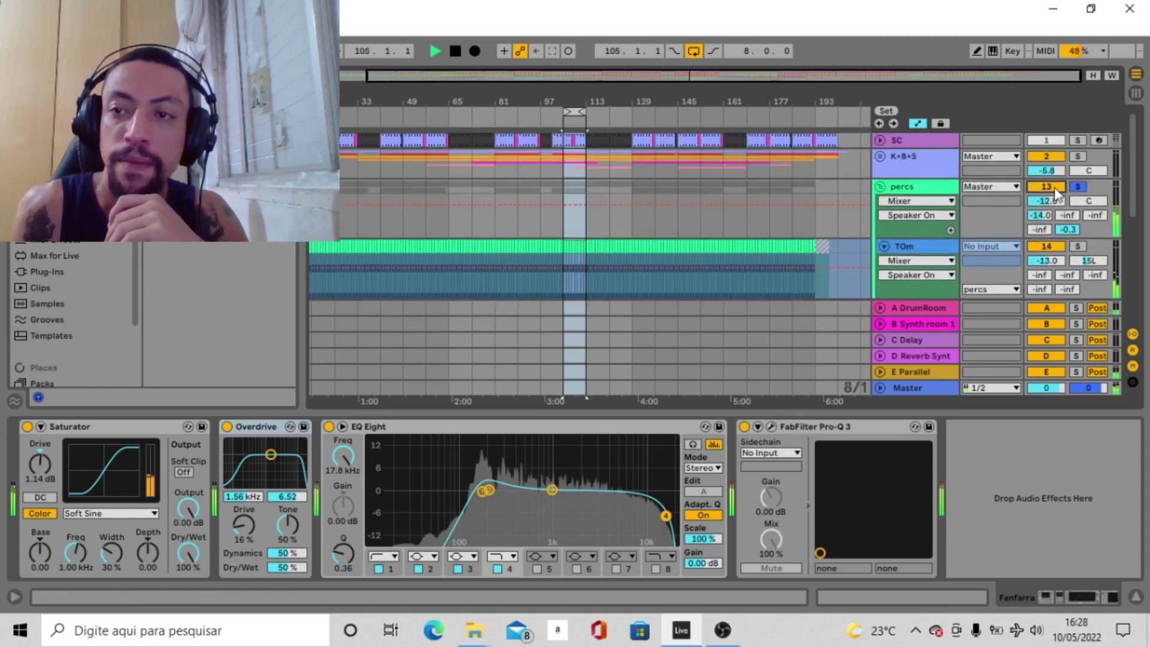
{"action": "scroll", "coordinate": [1072, 189], "scroll_direction": "down", "scroll_amount": 3}
{"action": "scroll", "coordinate": [1070, 192], "scroll_direction": "down", "scroll_amount": 4}
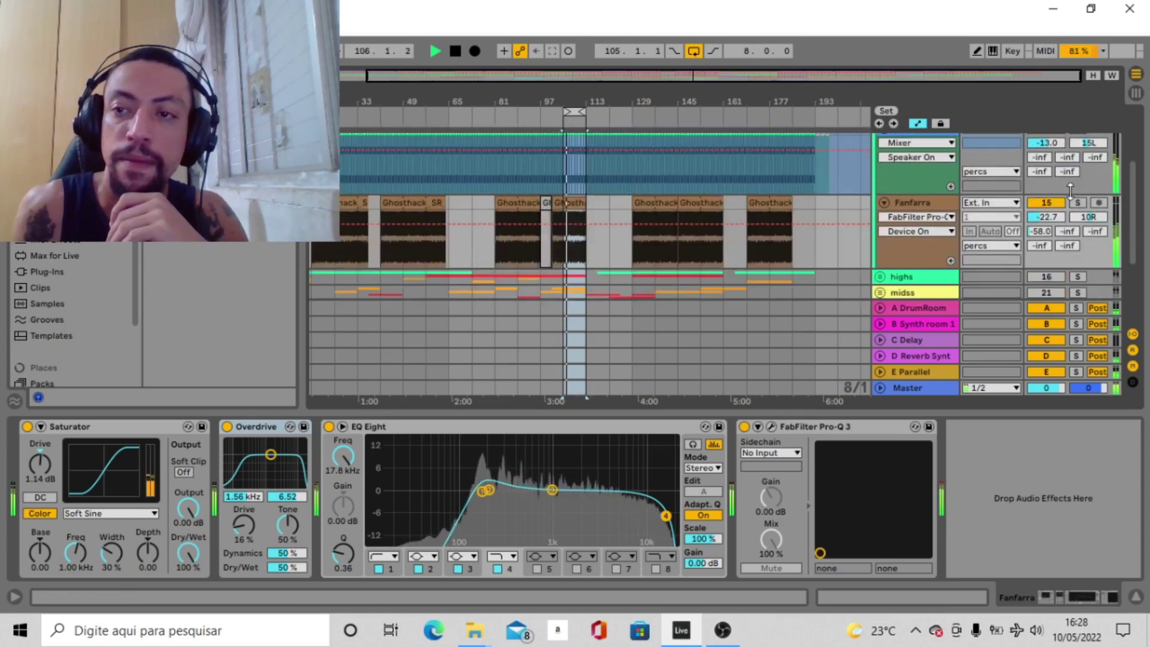
{"action": "scroll", "coordinate": [1067, 192], "scroll_direction": "up", "scroll_amount": 5}
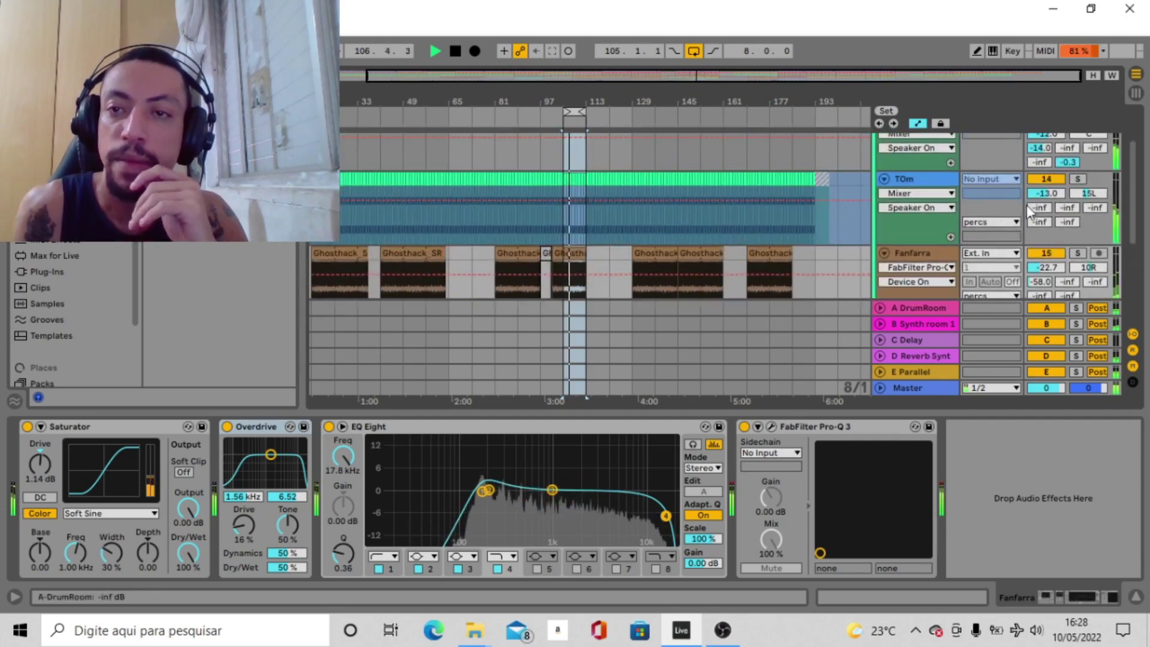
Step: Fold the TOm track and collapse the percs group
{"action": "left_click", "coordinate": [884, 179]}
{"action": "left_click", "coordinate": [885, 181]}
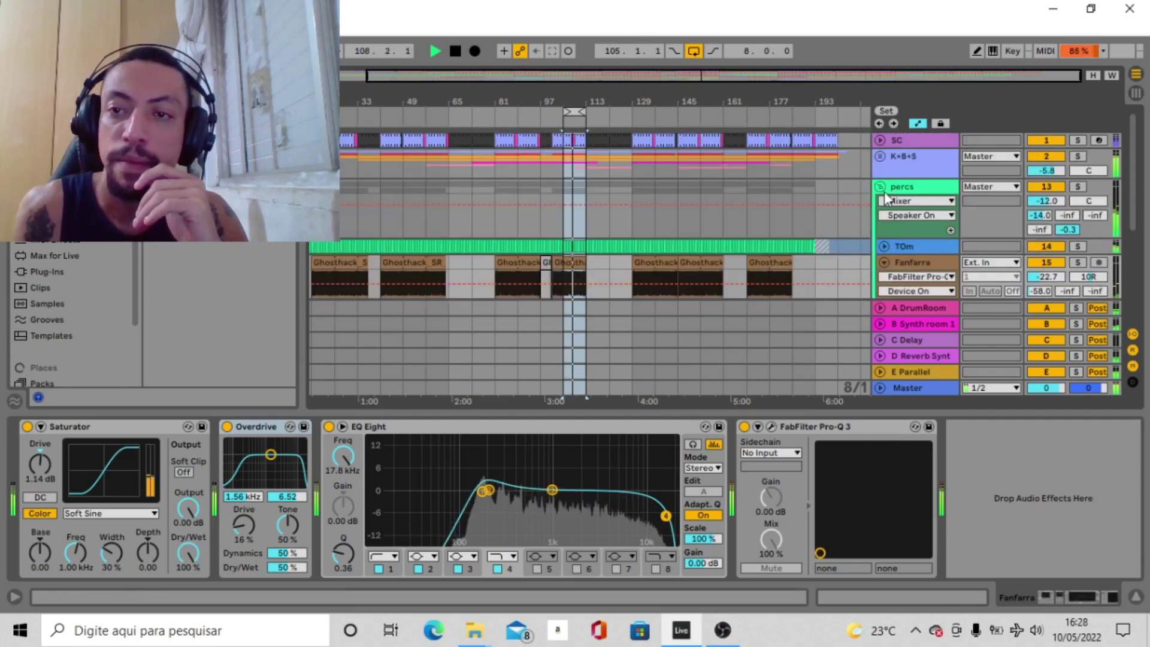
{"action": "left_click", "coordinate": [892, 211]}
{"action": "scroll", "coordinate": [885, 207], "scroll_direction": "down", "scroll_amount": 2}
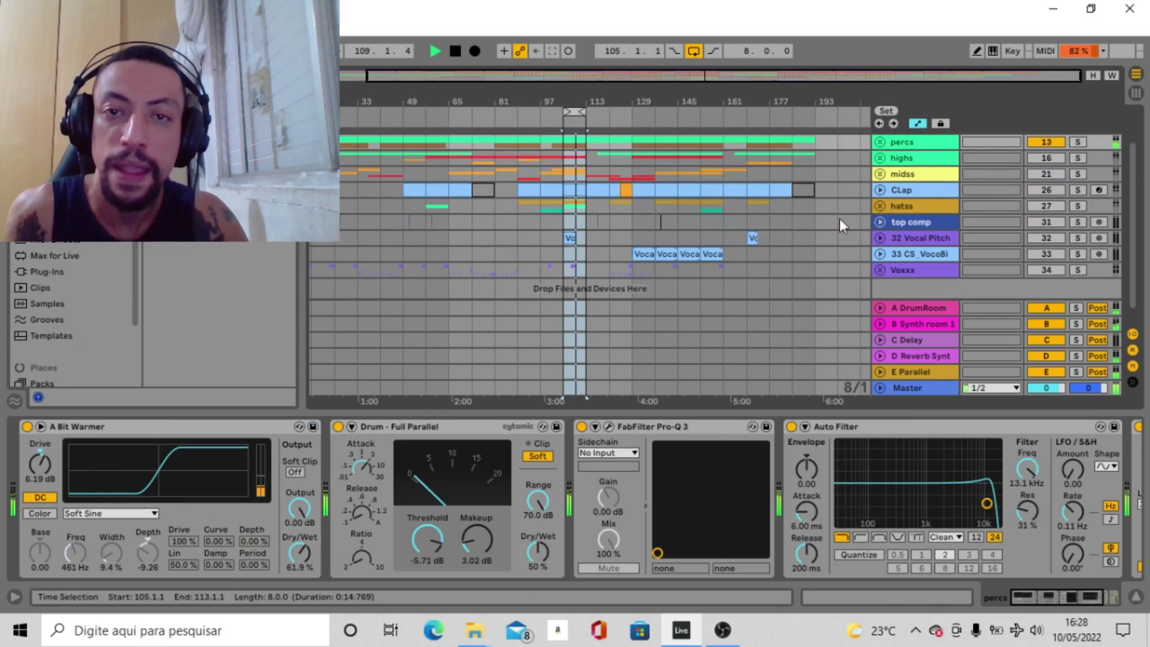
Step: Stop playback, solo the highs group and expand it to show its tracks
{"action": "key", "text": "space"}
{"action": "left_click", "coordinate": [1078, 157]}
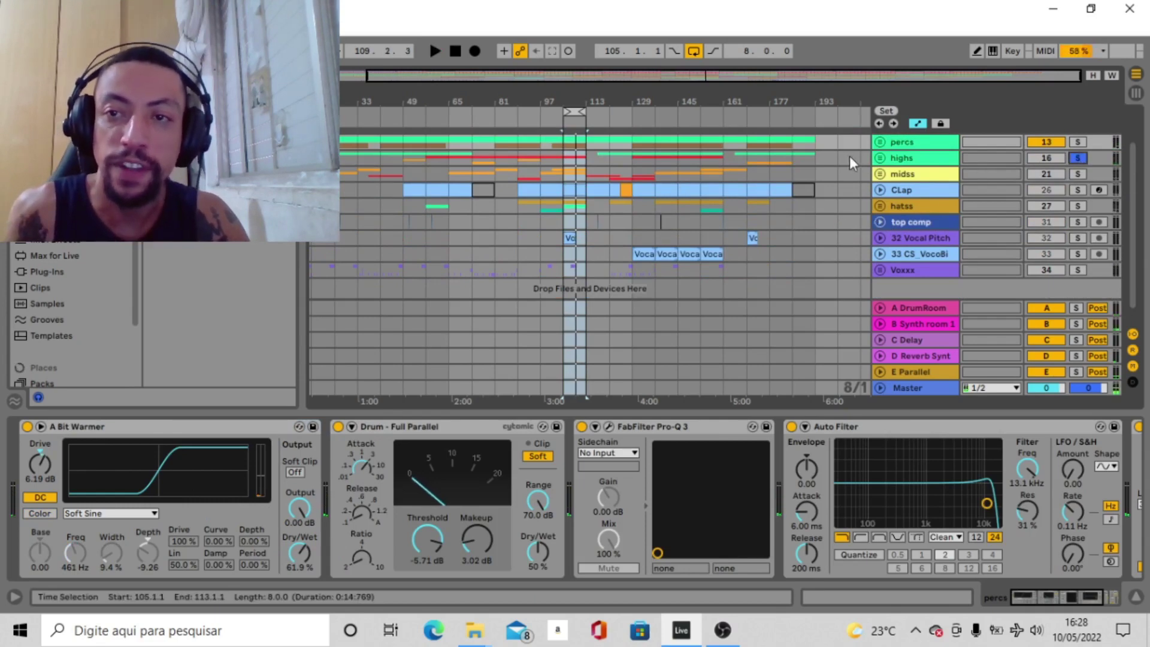
{"action": "left_click", "coordinate": [880, 158]}
{"action": "scroll", "coordinate": [882, 174], "scroll_direction": "down", "scroll_amount": 3}
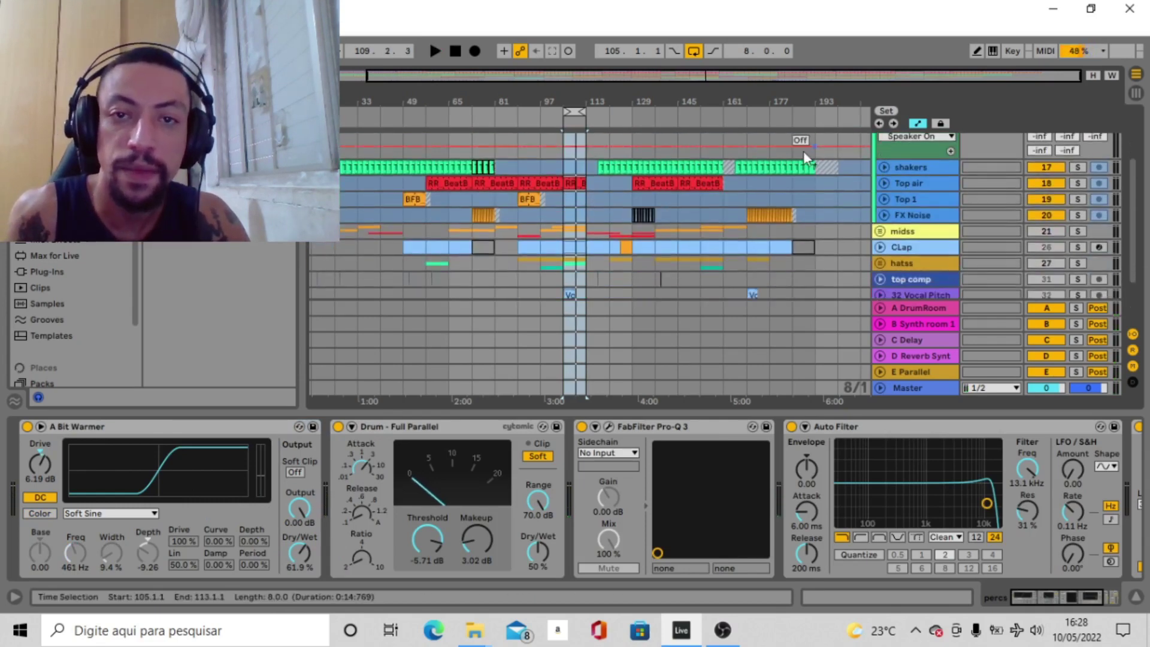
Step: Move the eight-bar loop to bar 129 and play it with the Top air, Top 1 and FX Noise tracks deactivated
{"action": "left_click_drag", "start_coordinate": [575, 109], "coordinate": [661, 110]}
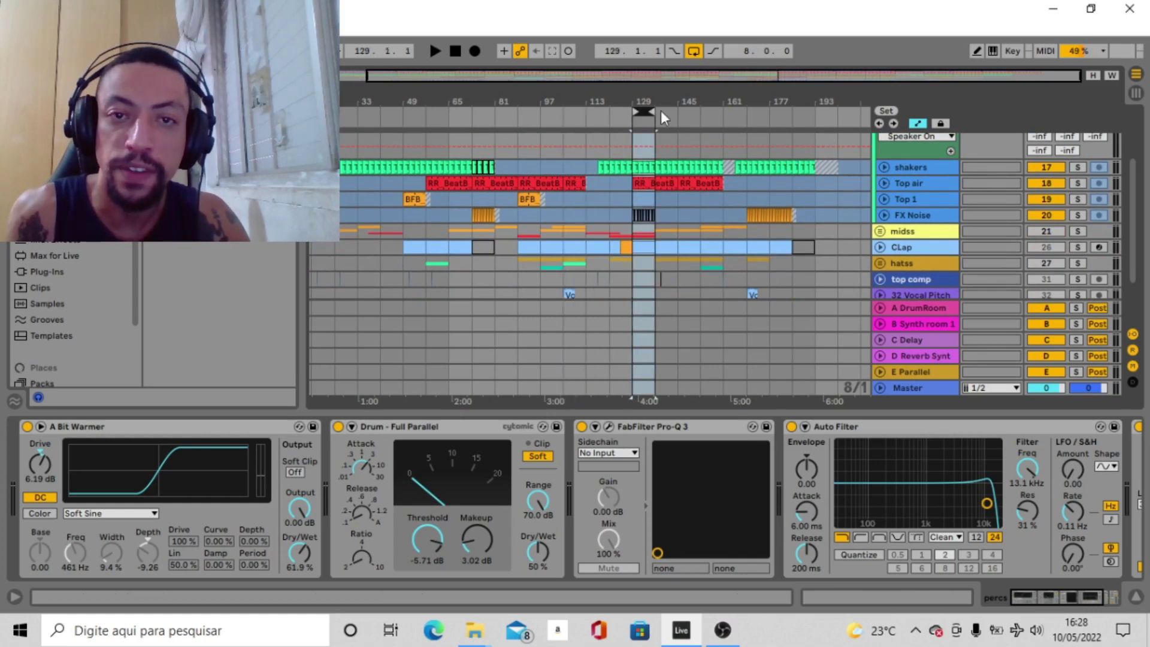
{"action": "key", "text": "space"}
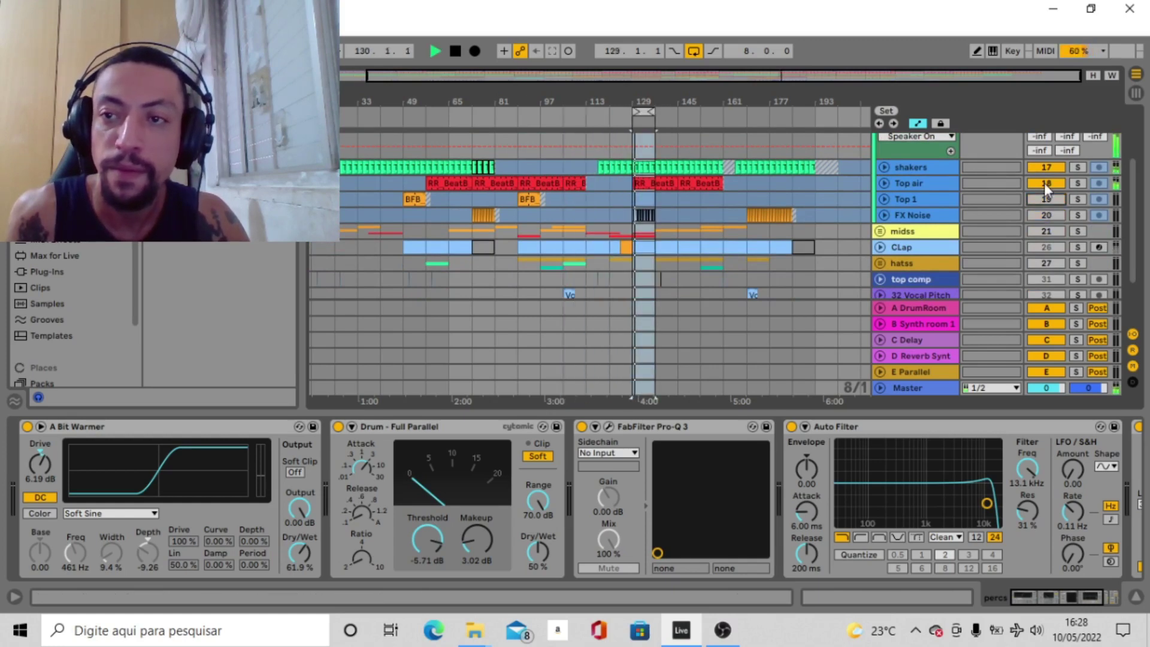
Step: Unfold the shakers track and unfreeze it
{"action": "left_click", "coordinate": [911, 168]}
{"action": "left_click", "coordinate": [884, 167]}
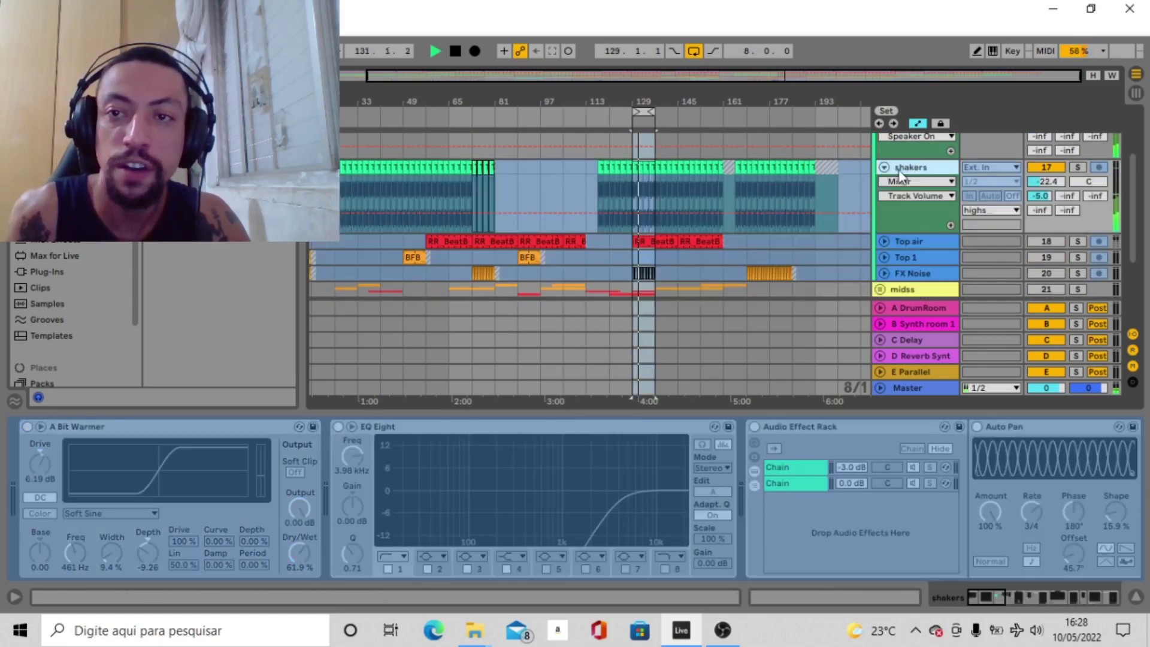
{"action": "right_click", "coordinate": [915, 174]}
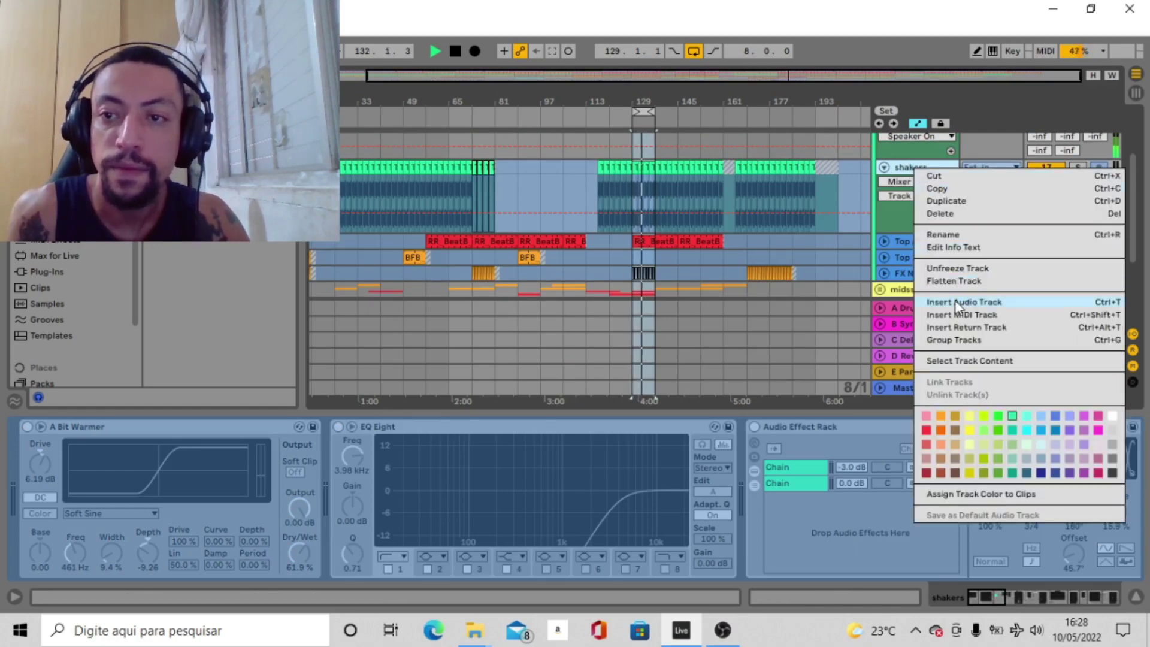
{"action": "left_click", "coordinate": [952, 268]}
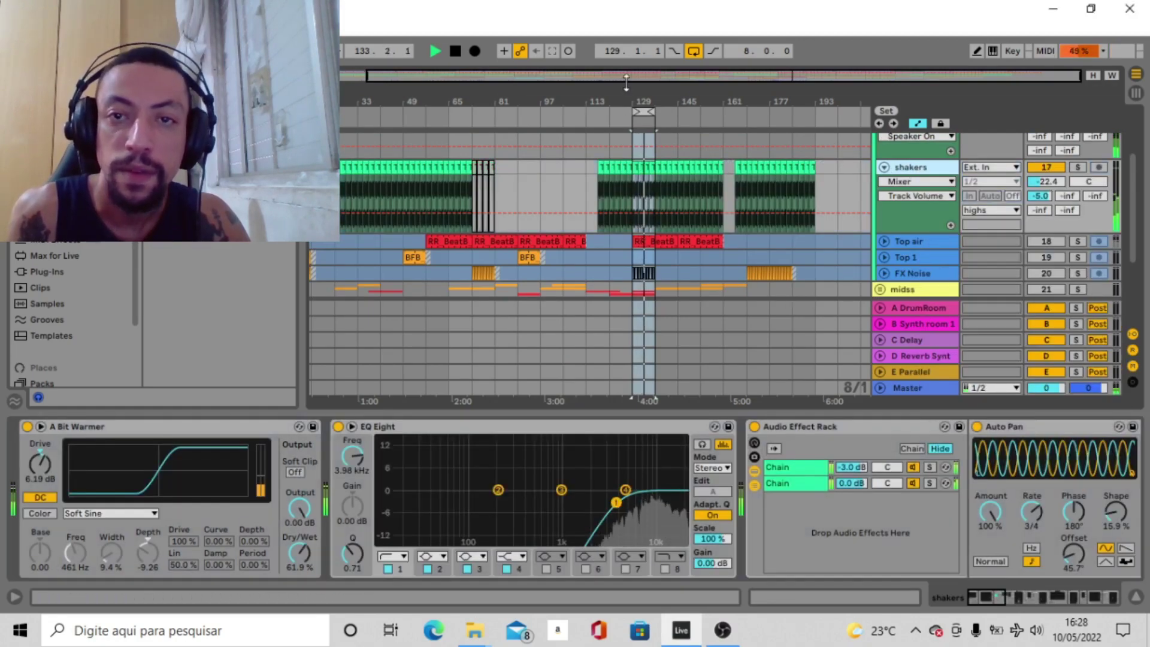
Step: Zoom in on the looped section and deactivate every effect on the shakers track to hear it dry
{"action": "key", "text": "z"}
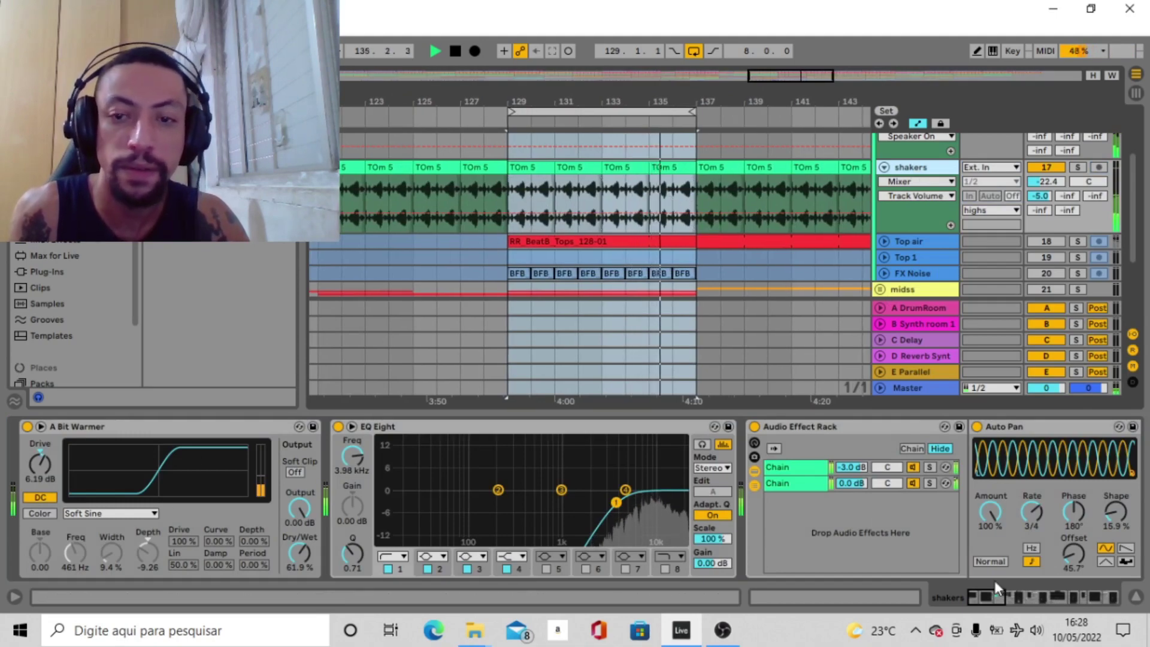
{"action": "left_click_drag", "start_coordinate": [983, 591], "coordinate": [1115, 596]}
{"action": "left_click", "coordinate": [904, 466]}
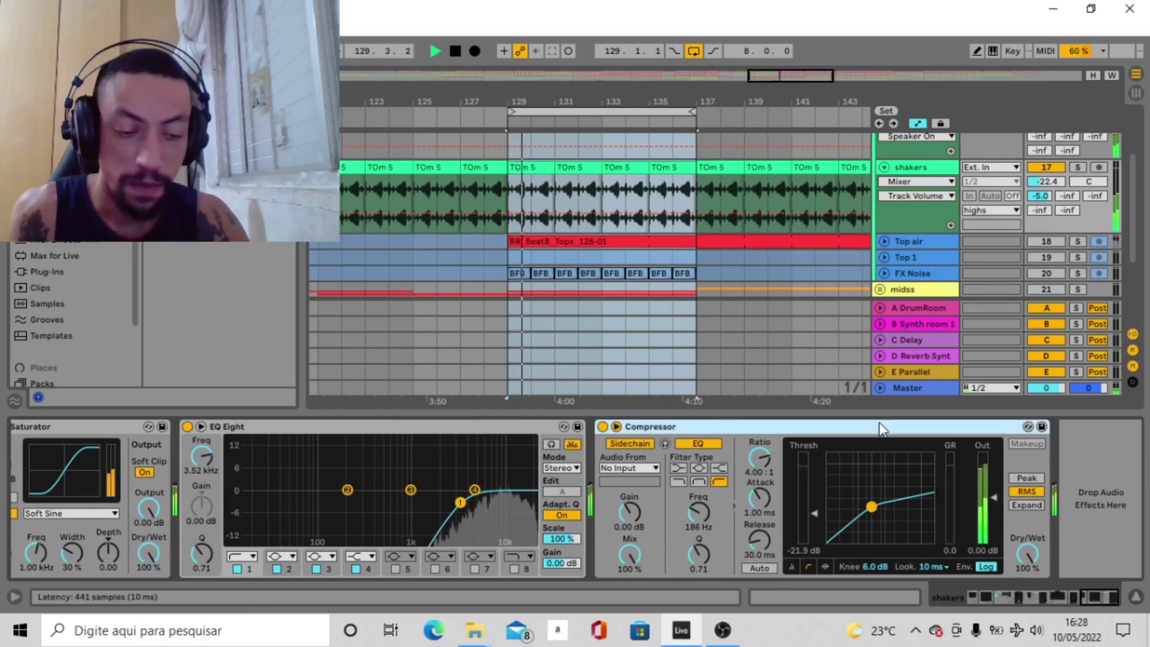
{"action": "left_click_drag", "start_coordinate": [1095, 588], "coordinate": [920, 592]}
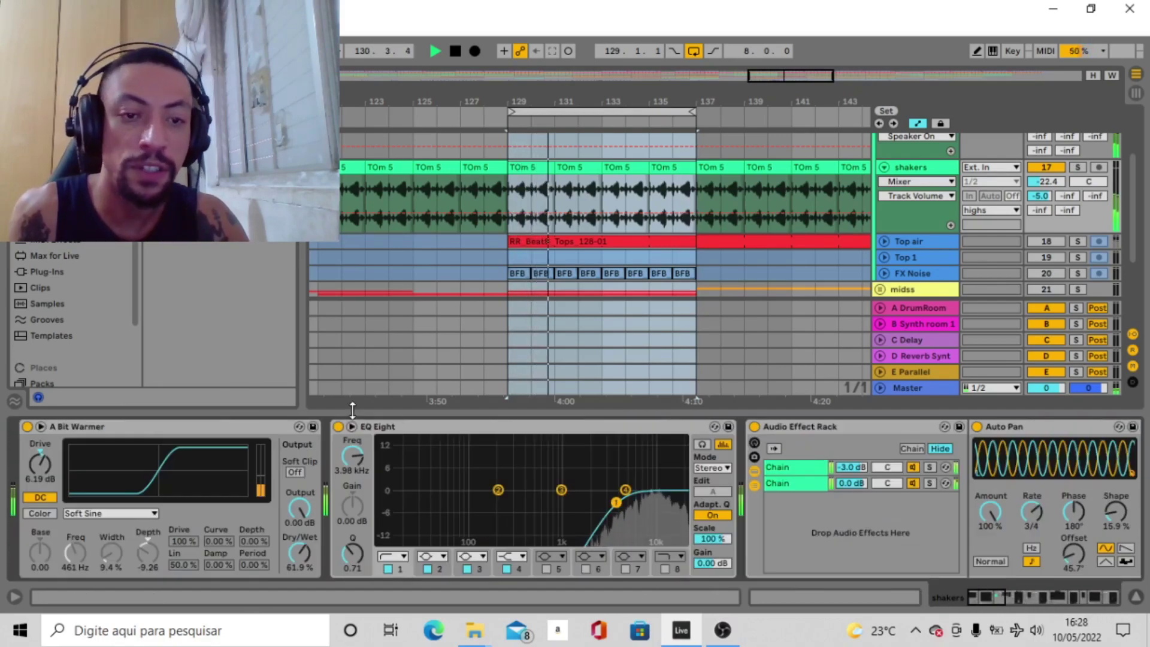
{"action": "key", "text": "ctrl+a"}
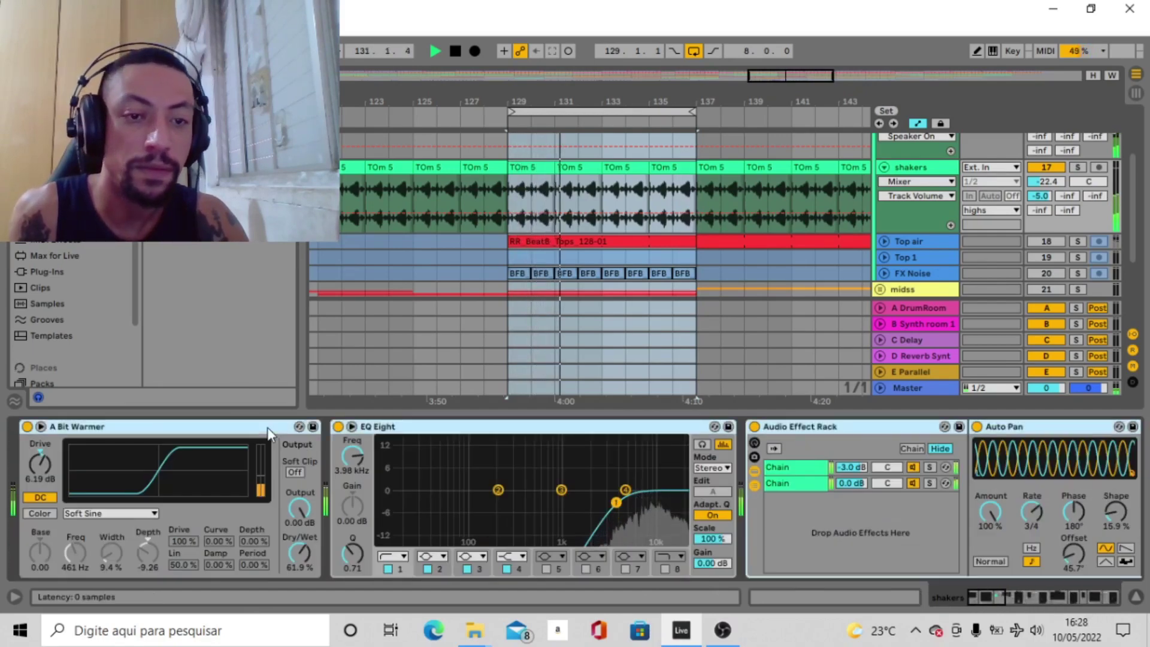
{"action": "left_click", "coordinate": [26, 426]}
{"action": "left_click", "coordinate": [566, 298]}
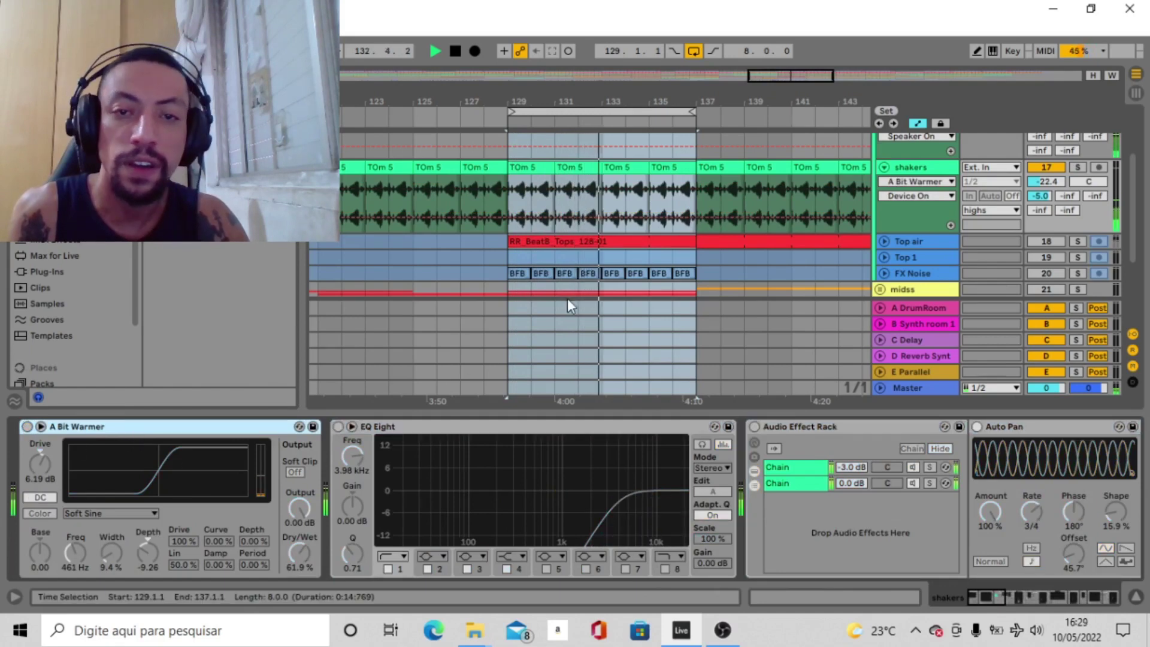
{"action": "left_click", "coordinate": [720, 257]}
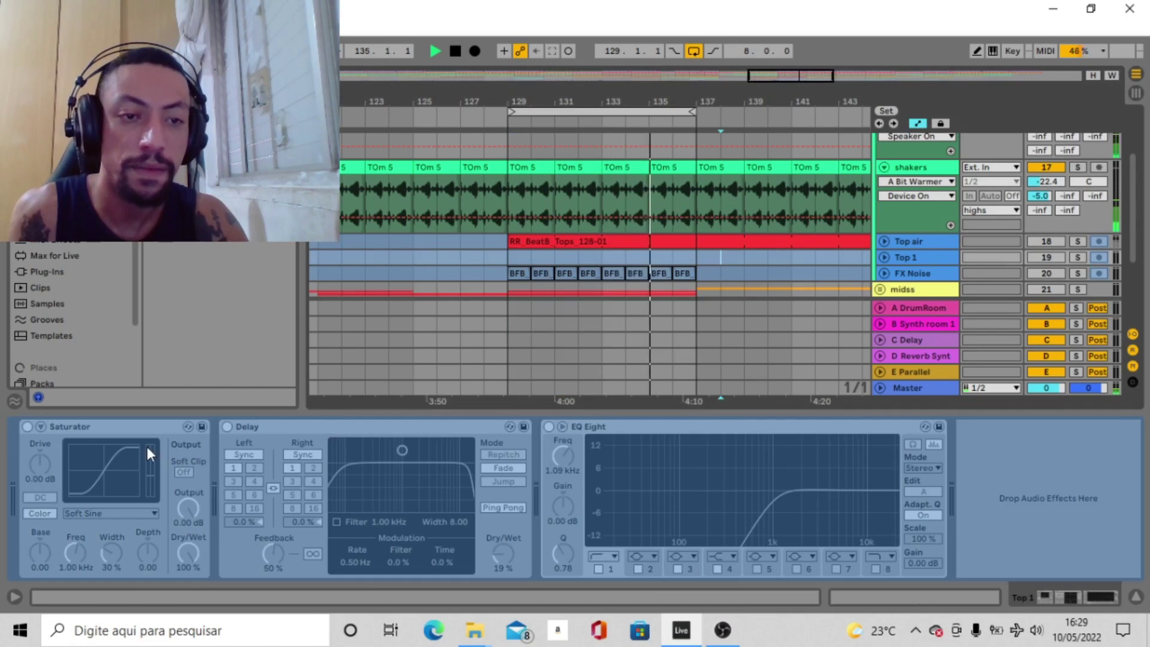
{"action": "left_click", "coordinate": [919, 163]}
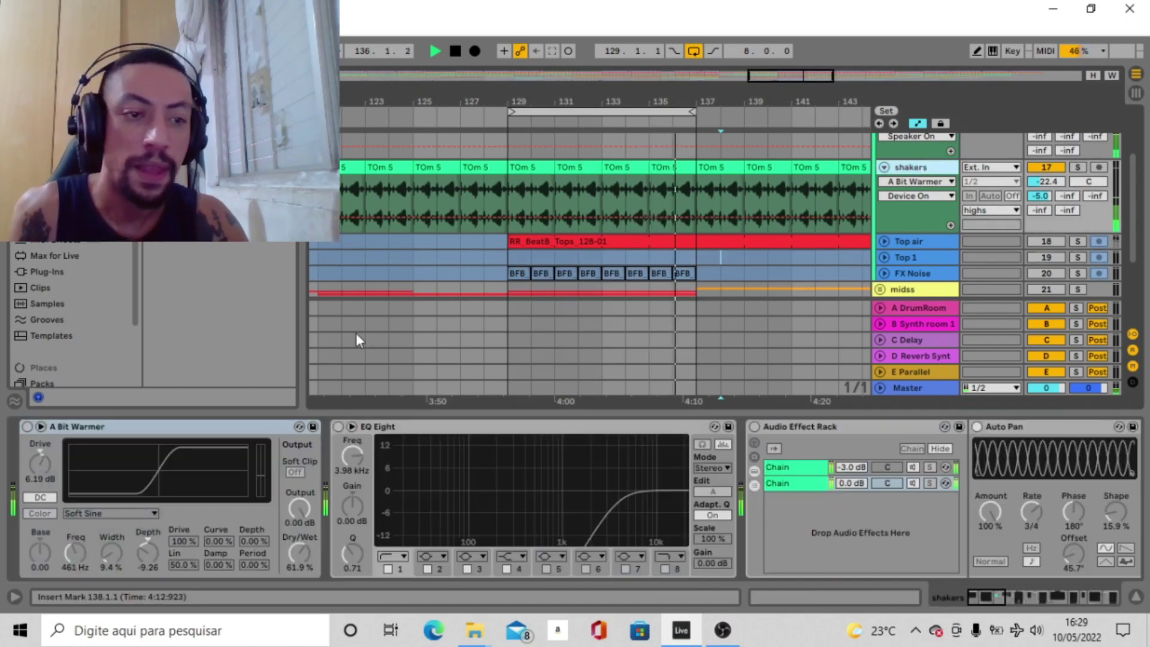
Step: Reactivate the A Bit Warmer and EQ Eight on the shakers track and inspect both chains of the Audio Effect Rack
{"action": "left_click", "coordinate": [25, 427]}
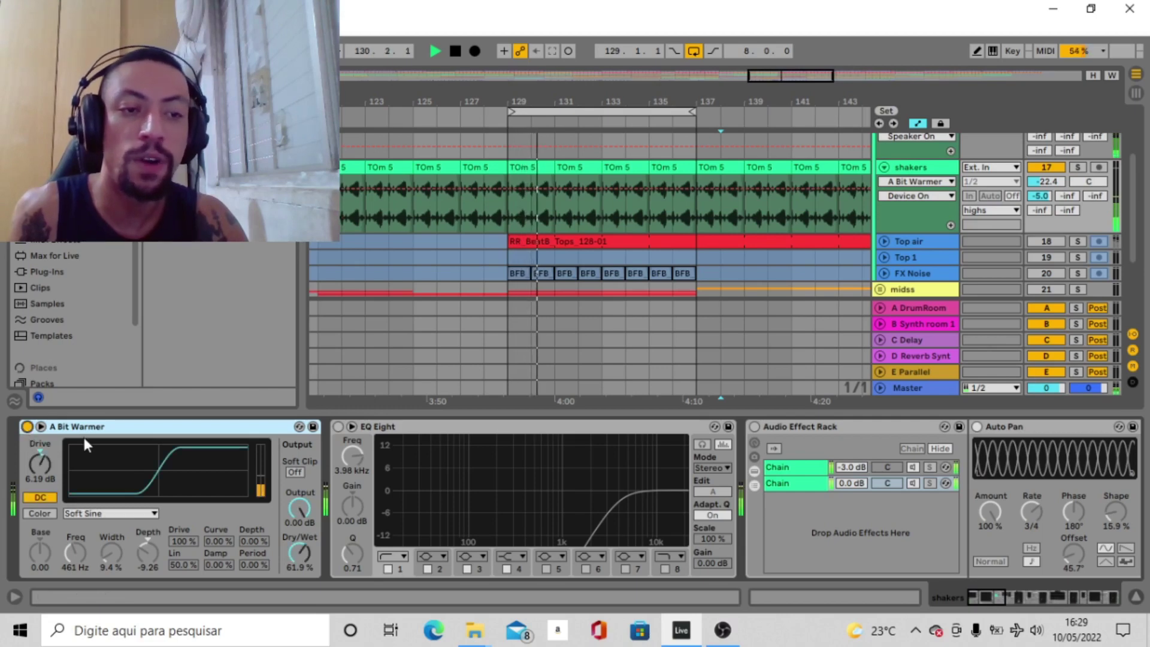
{"action": "left_click", "coordinate": [339, 427]}
{"action": "left_click", "coordinate": [807, 470]}
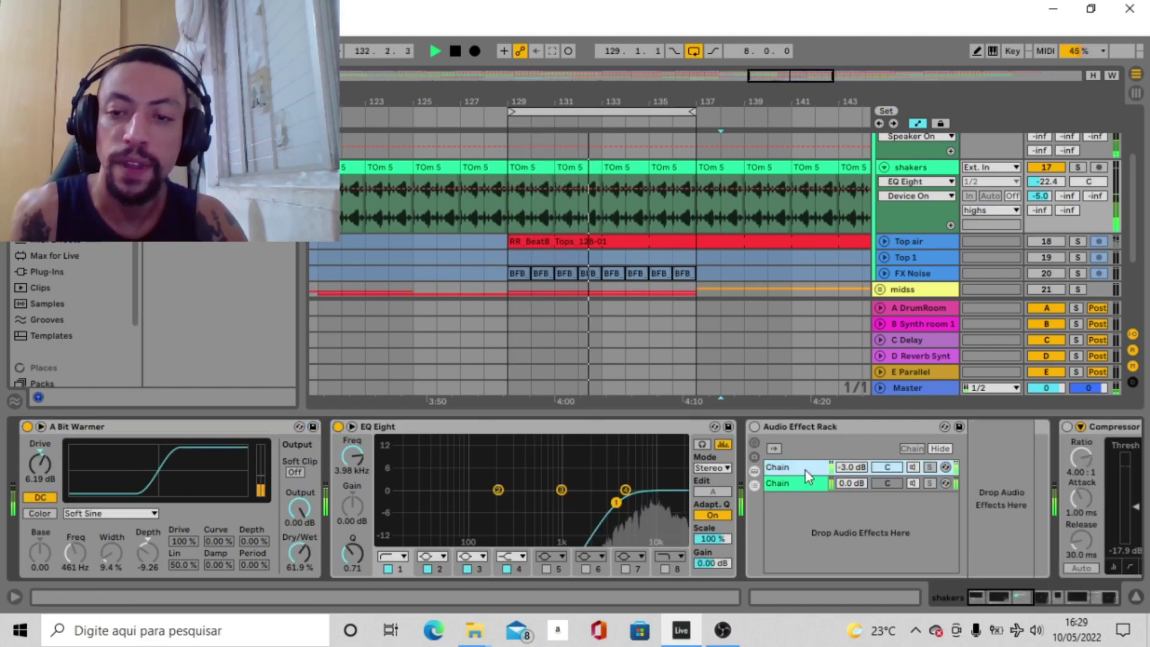
{"action": "left_click", "coordinate": [804, 484]}
{"action": "left_click", "coordinate": [806, 469]}
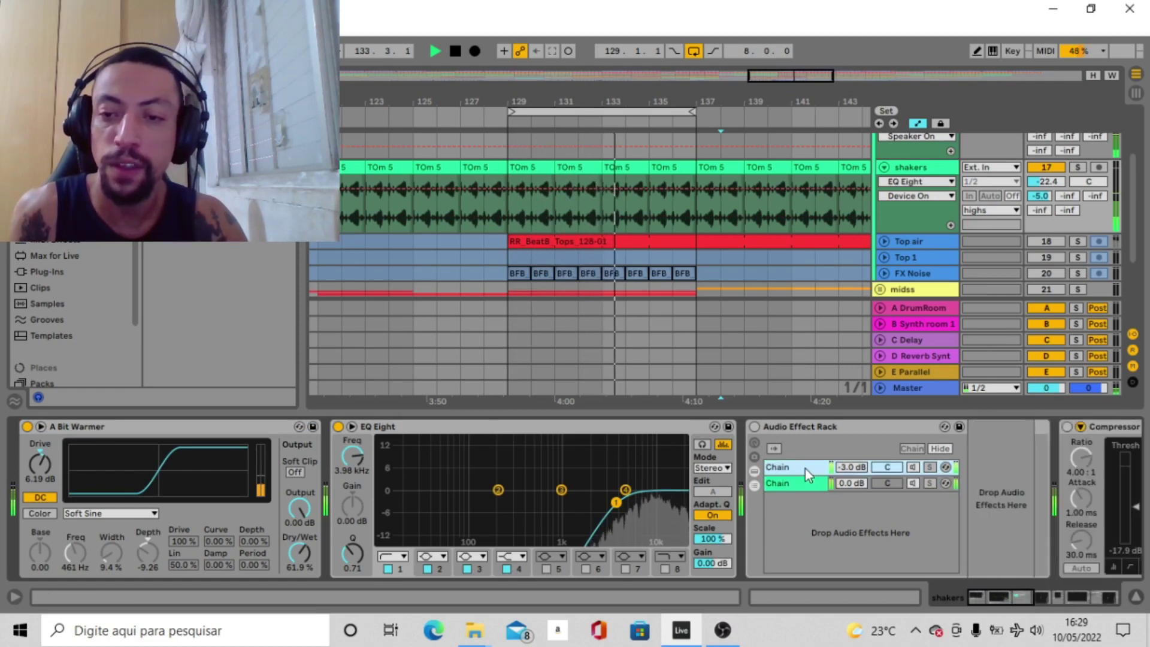
{"action": "left_click", "coordinate": [788, 484]}
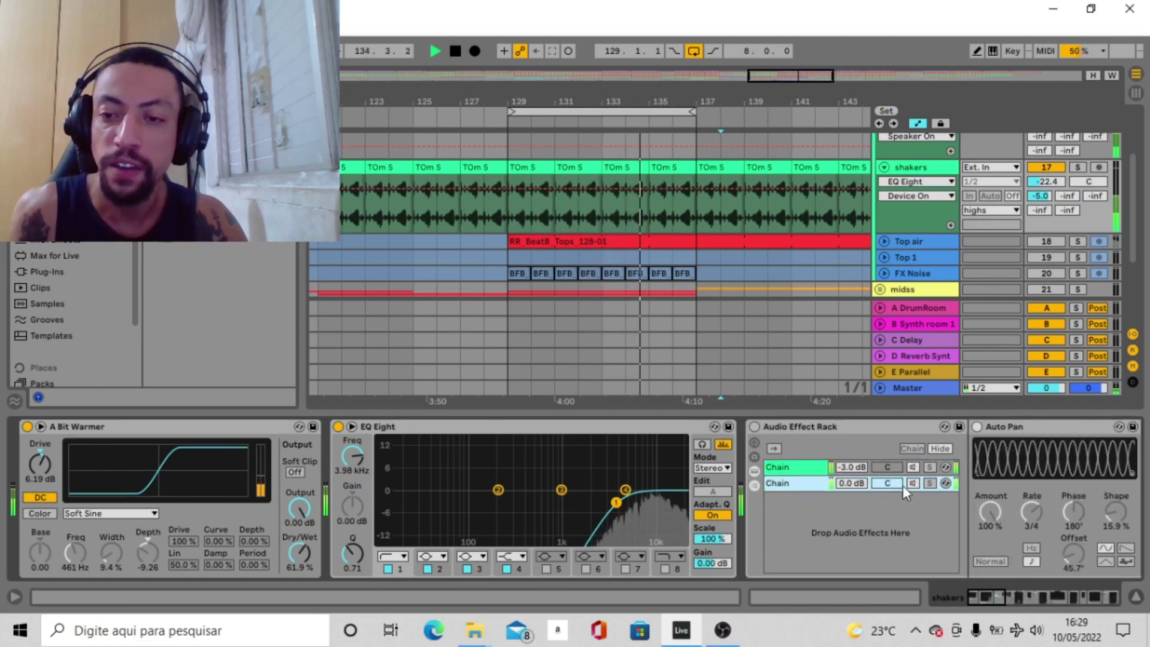
Step: Switch on the Audio Effect Rack with only its second chain active and review that chain's devices through to the Hybrid Reverb
{"action": "left_click", "coordinate": [913, 483]}
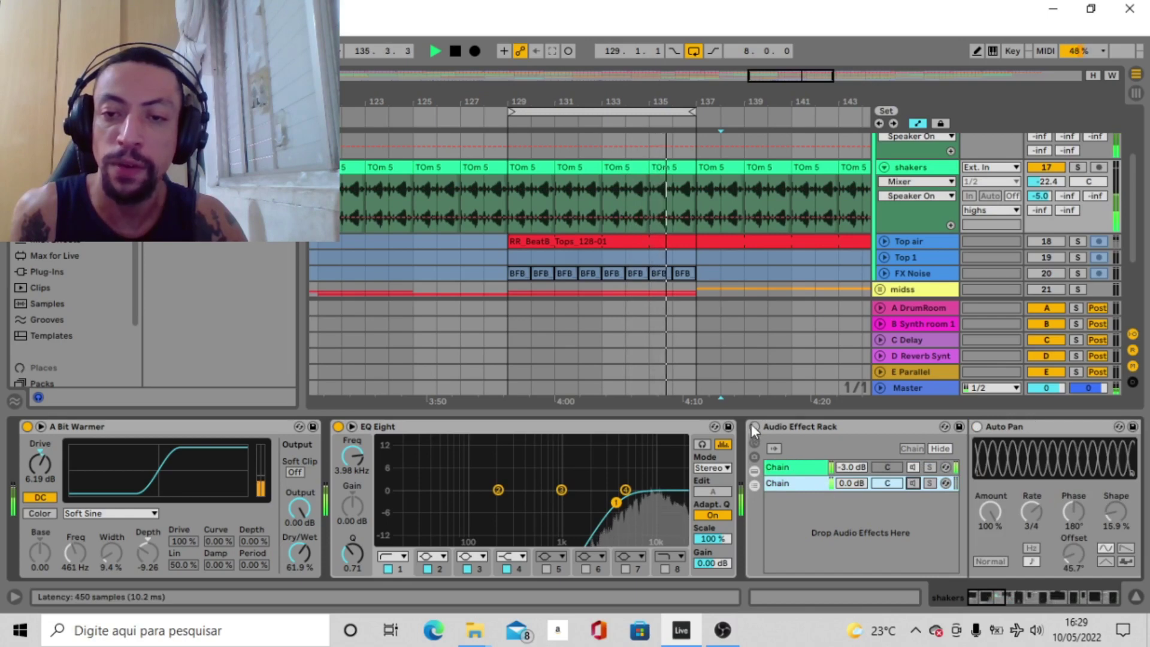
{"action": "left_click", "coordinate": [754, 427]}
{"action": "left_click", "coordinate": [908, 467]}
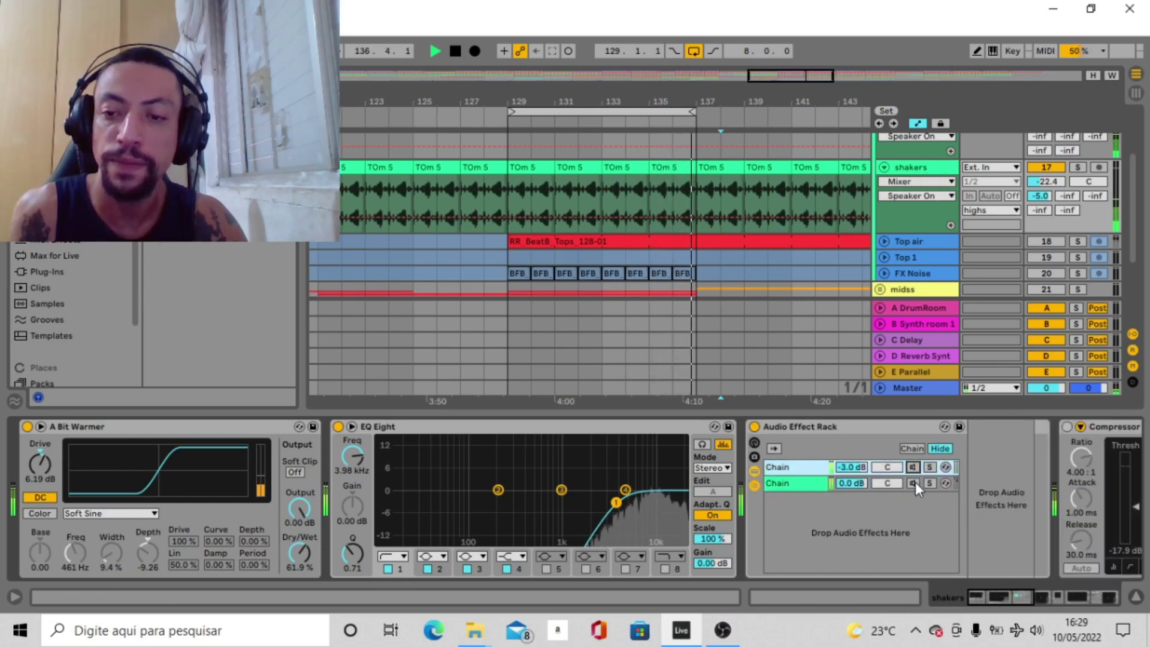
{"action": "left_click", "coordinate": [913, 483]}
{"action": "left_click_drag", "start_coordinate": [992, 599], "coordinate": [1012, 608]}
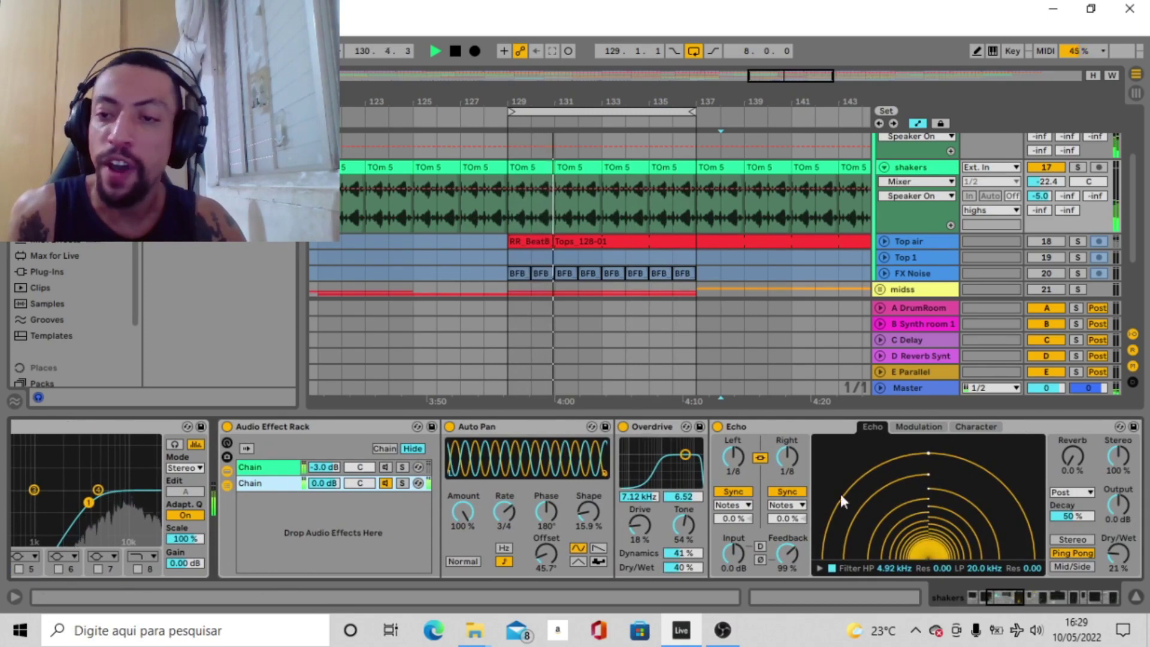
{"action": "left_click_drag", "start_coordinate": [1016, 597], "coordinate": [1024, 595]}
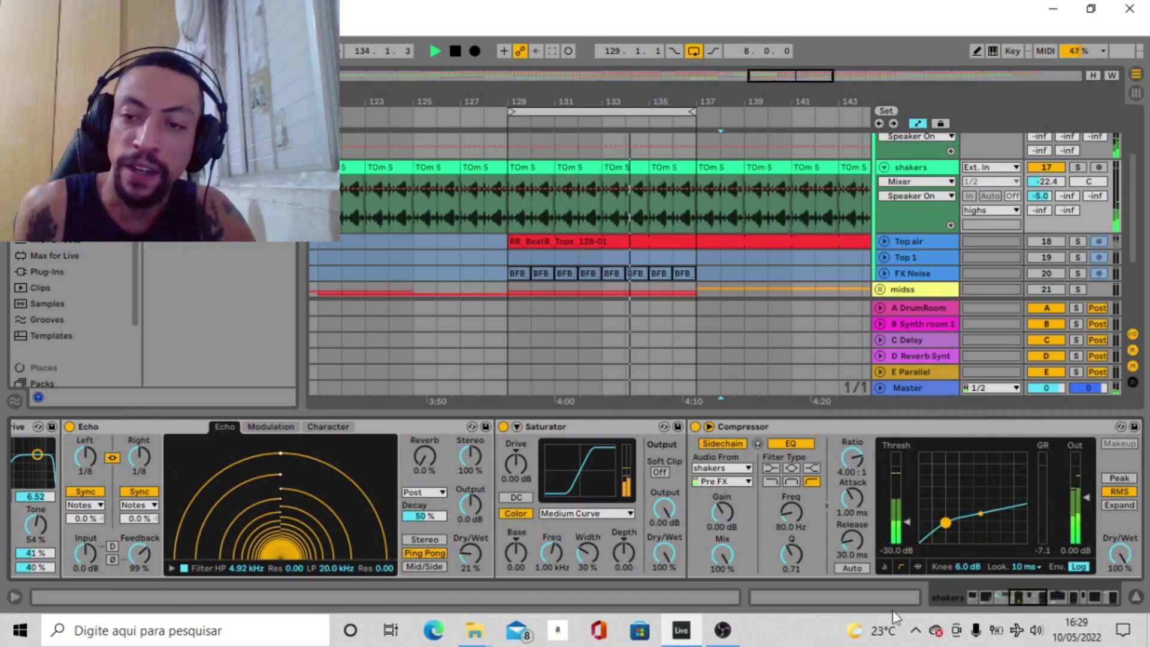
{"action": "left_click_drag", "start_coordinate": [1011, 594], "coordinate": [1052, 602]}
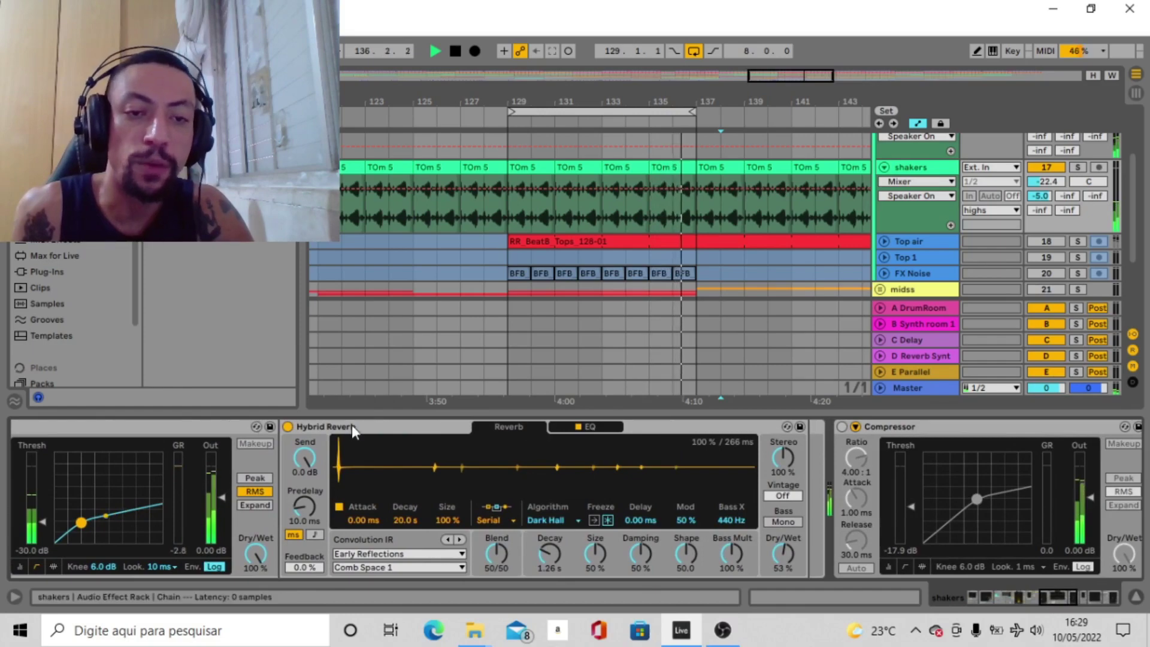
{"action": "left_click_drag", "start_coordinate": [1055, 598], "coordinate": [999, 598]}
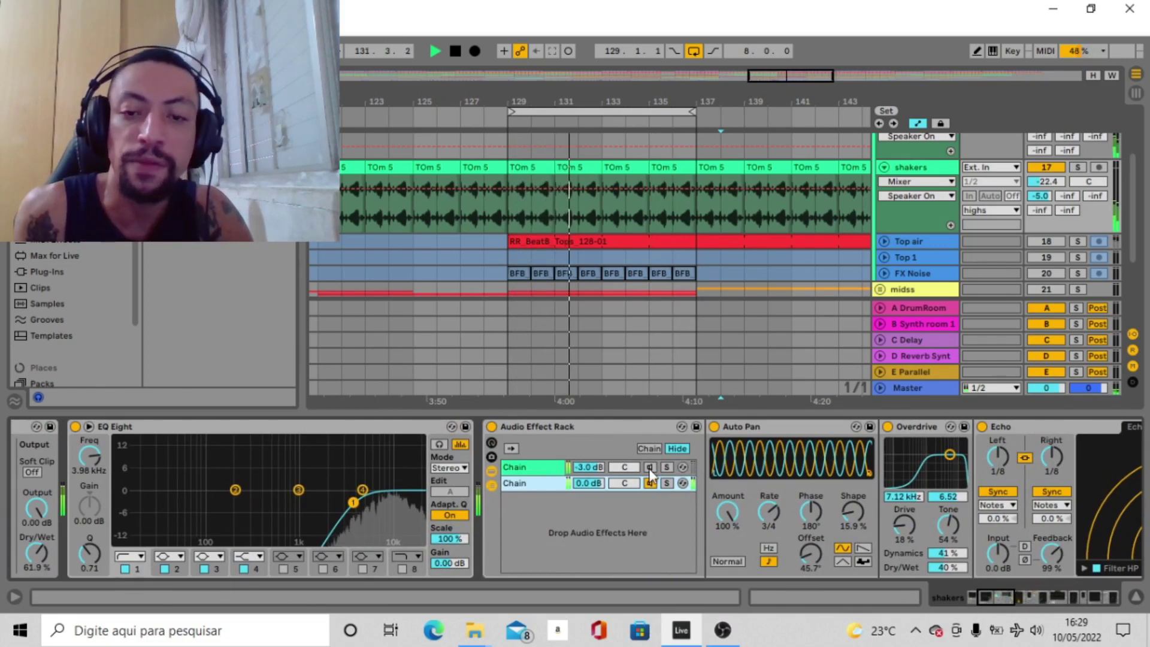
Step: Activate the rack's first chain and switch on the Compressor, Saturator and EQ Eight that follow the rack
{"action": "left_click", "coordinate": [658, 483]}
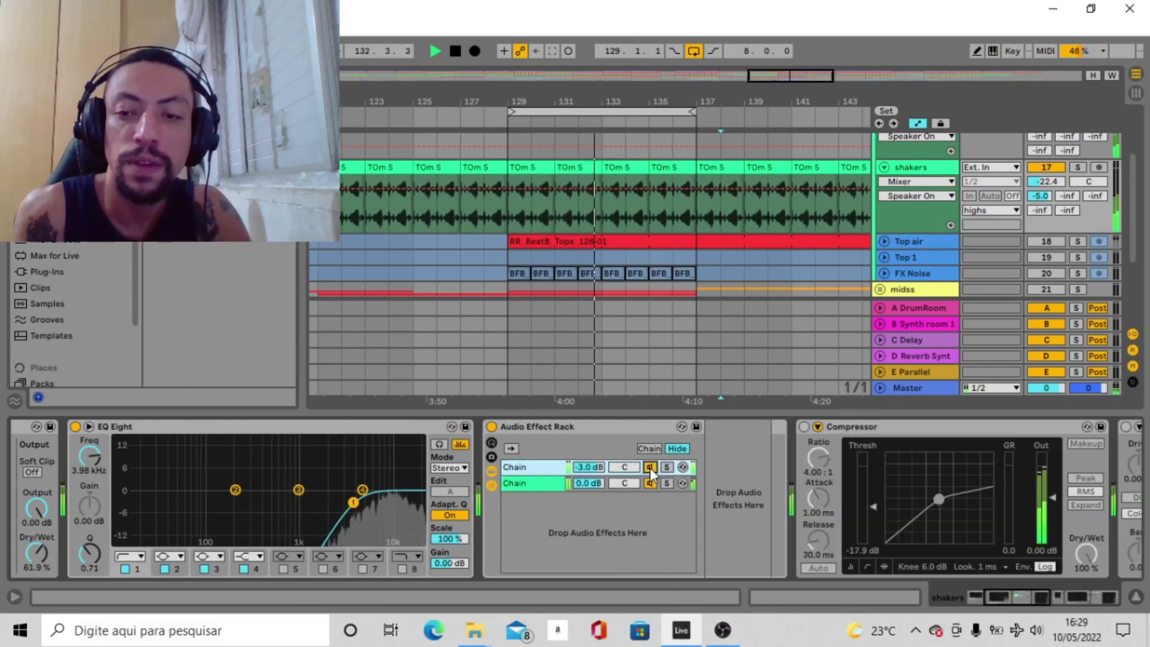
{"action": "left_click", "coordinate": [804, 426]}
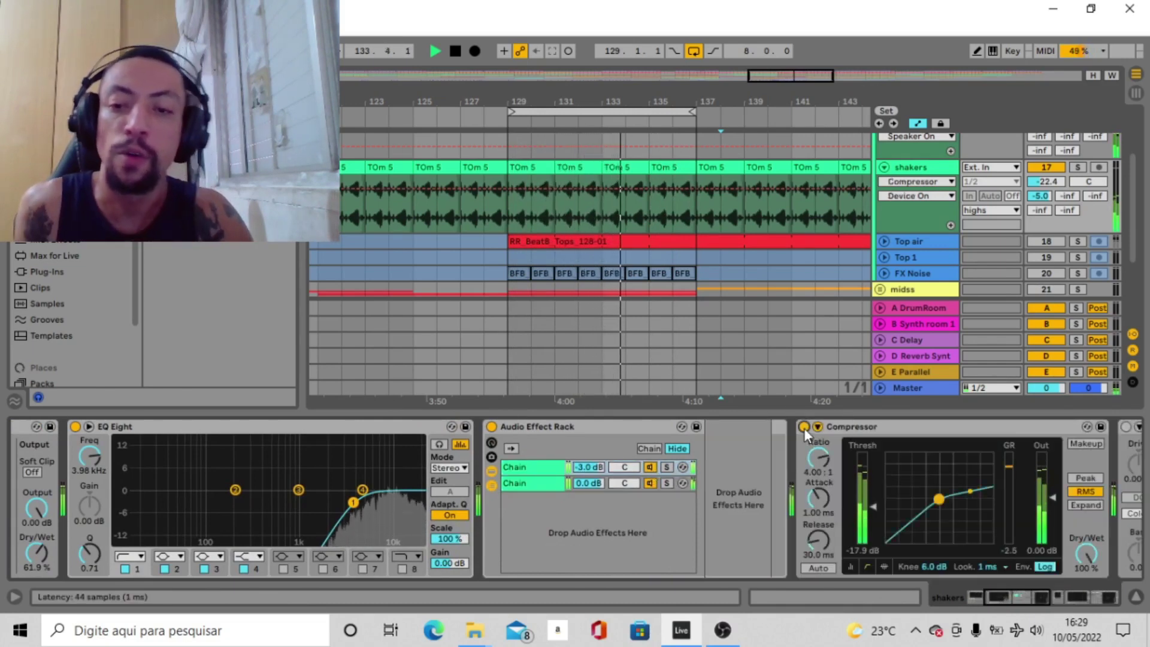
{"action": "left_click_drag", "start_coordinate": [1046, 604], "coordinate": [1071, 587]}
{"action": "left_click", "coordinate": [339, 427]}
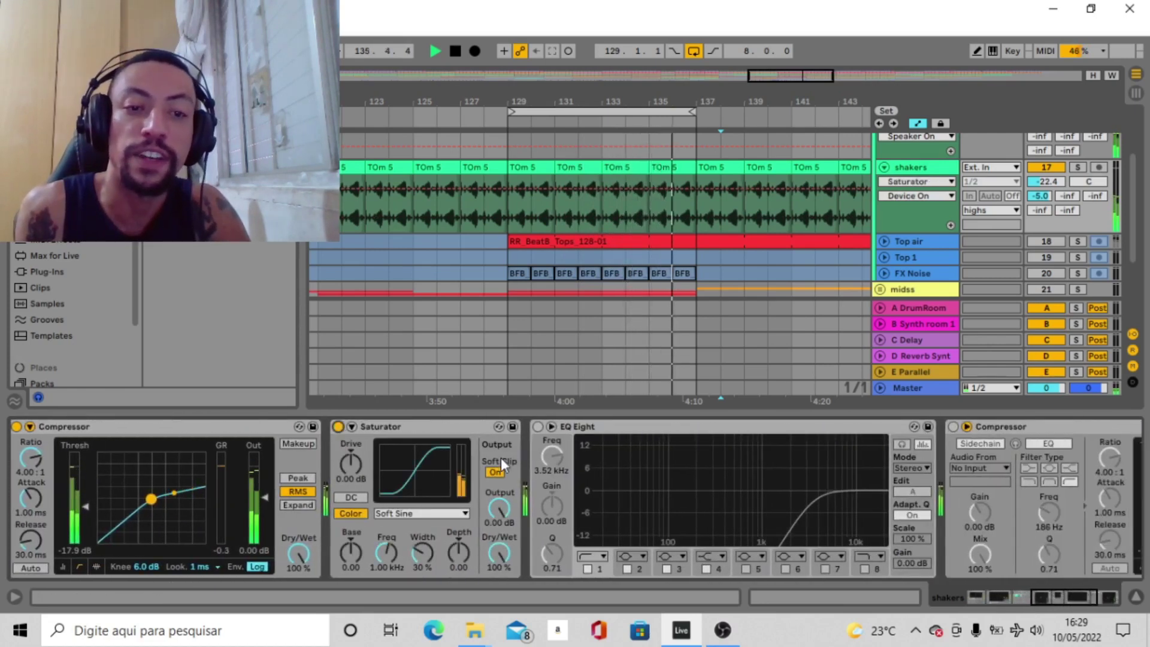
{"action": "left_click", "coordinate": [538, 426]}
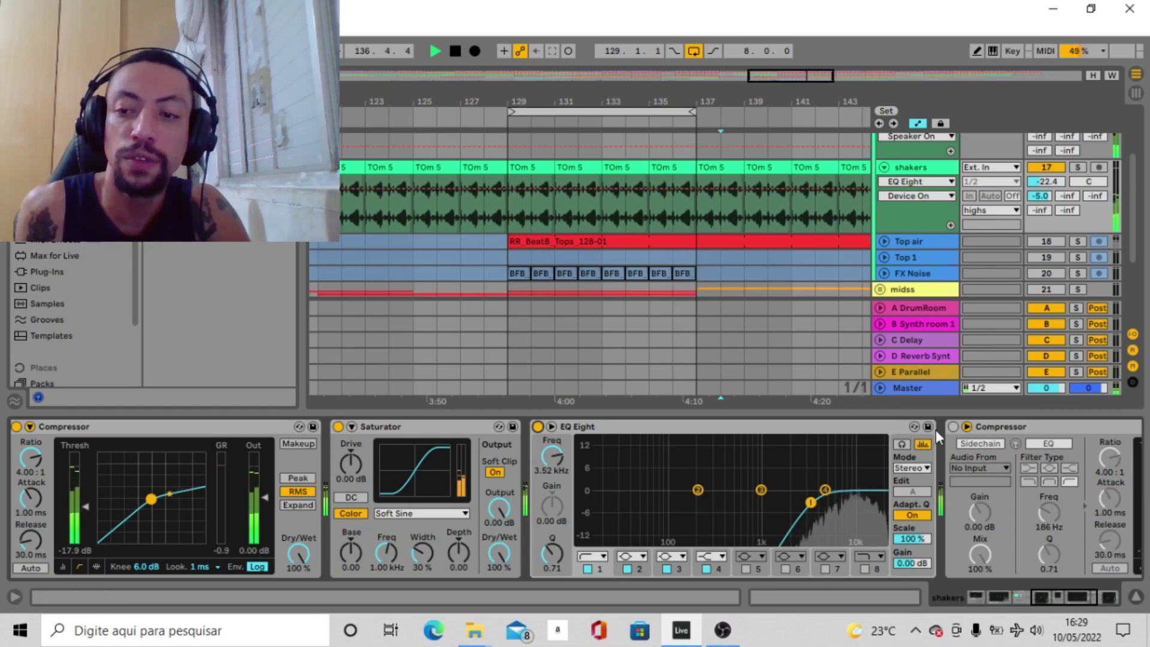
Step: Toggle the final Compressor of the shakers track on and back off to compare the sound
{"action": "left_click_drag", "start_coordinate": [1052, 609], "coordinate": [1089, 595]}
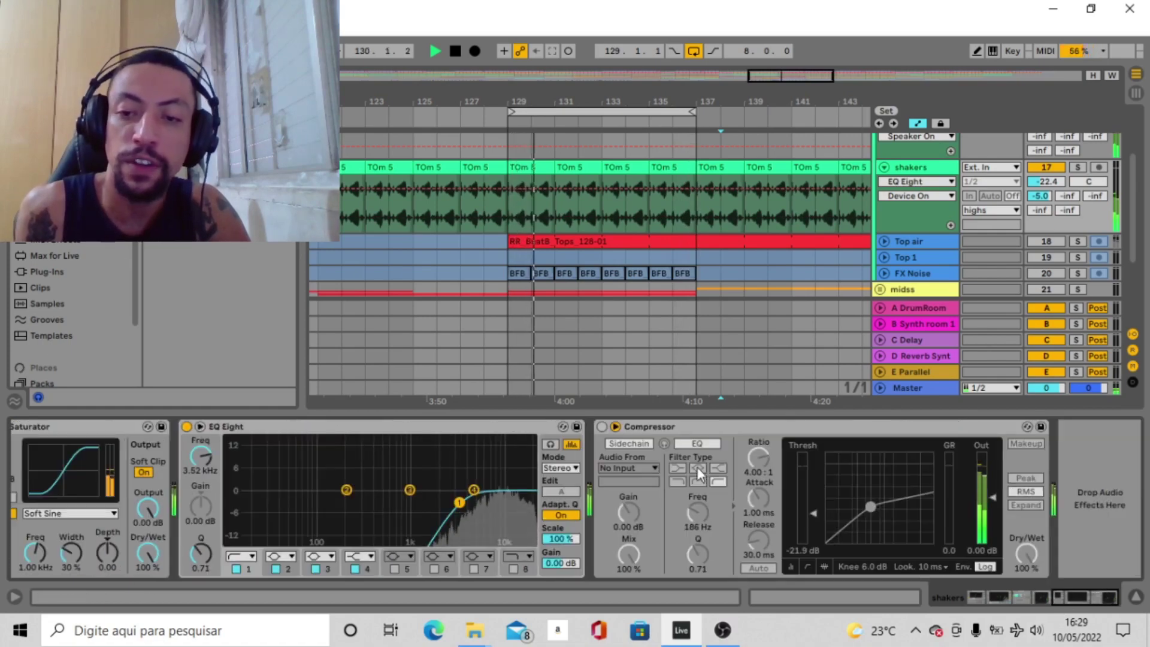
{"action": "left_click", "coordinate": [602, 427]}
{"action": "left_click", "coordinate": [601, 427]}
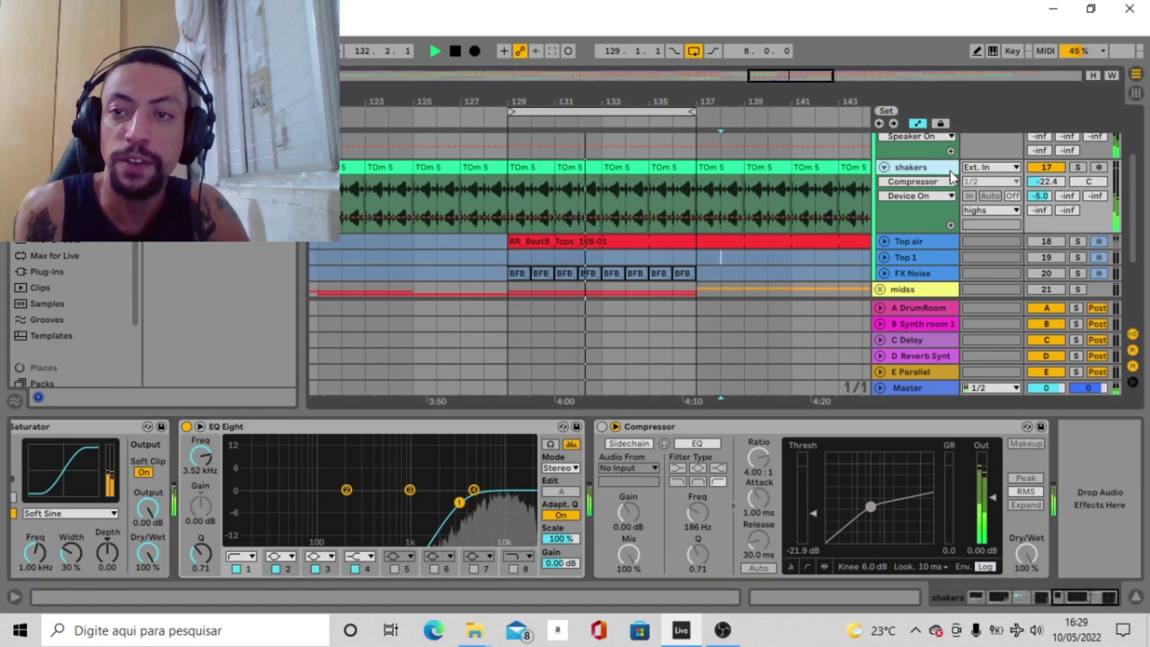
Step: Deactivate the shakers track, then activate, unfold and unfreeze the Top air track and select its clip at bar 129
{"action": "left_click", "coordinate": [1046, 167]}
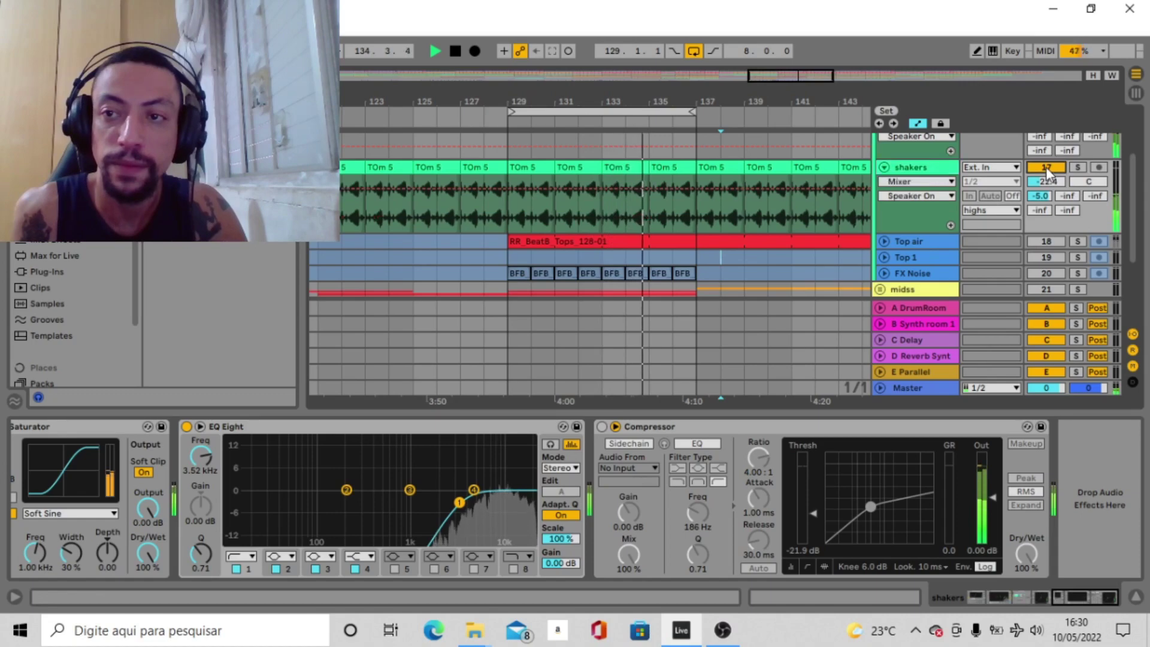
{"action": "left_click", "coordinate": [902, 243]}
{"action": "right_click", "coordinate": [909, 245]}
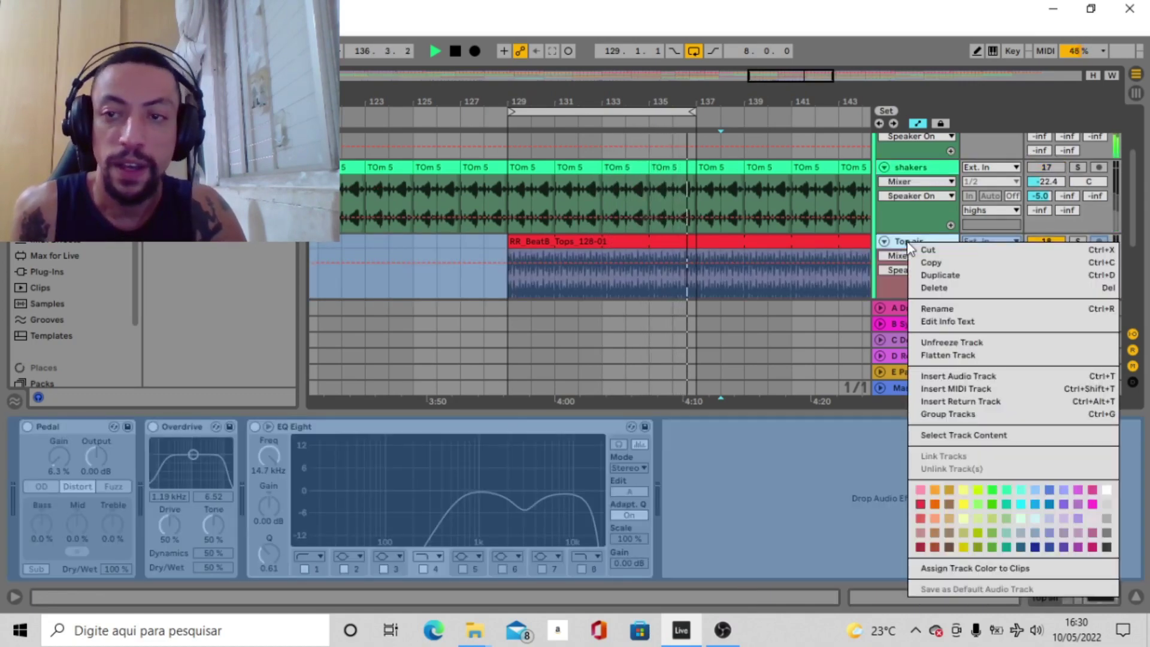
{"action": "left_click", "coordinate": [965, 342]}
{"action": "left_click", "coordinate": [509, 149]}
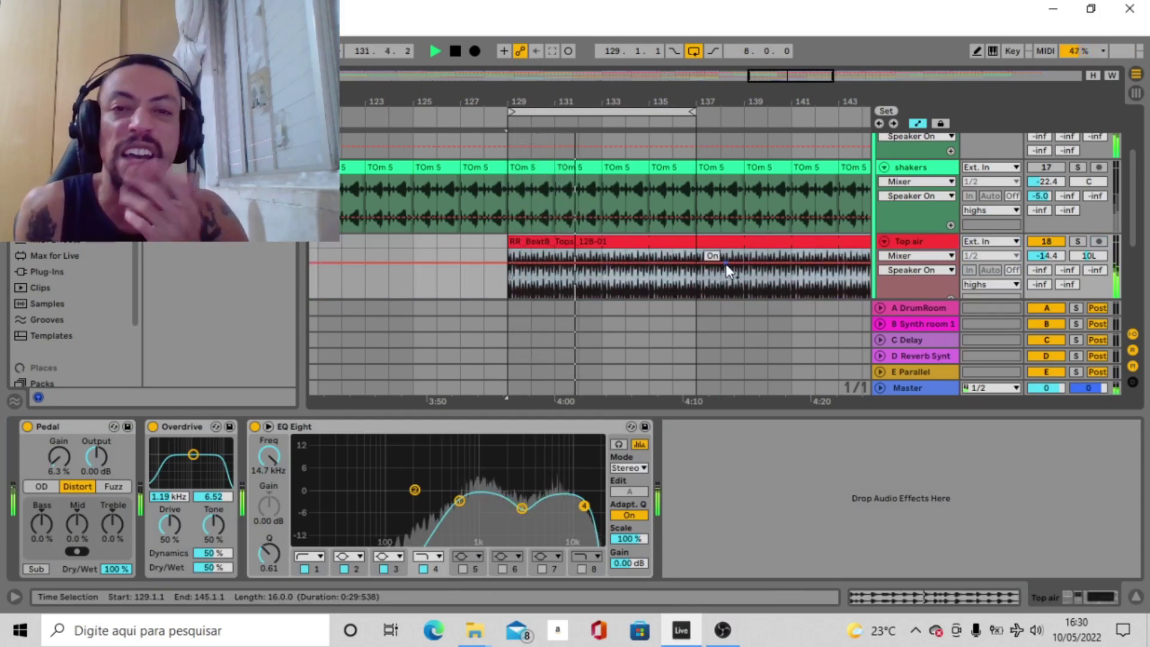
Step: Deactivate the Overdrive, EQ Eight and Pedal on the Top air track to hear it dry
{"action": "key", "text": "minus"}
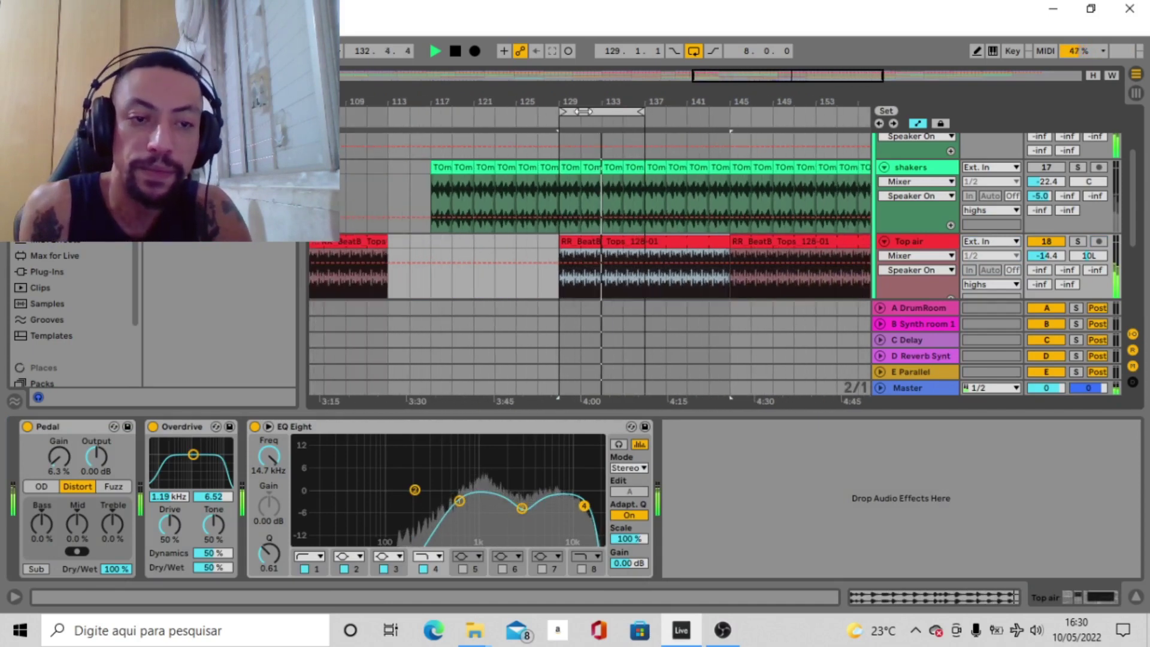
{"action": "left_click", "coordinate": [153, 427]}
{"action": "left_click", "coordinate": [255, 427]}
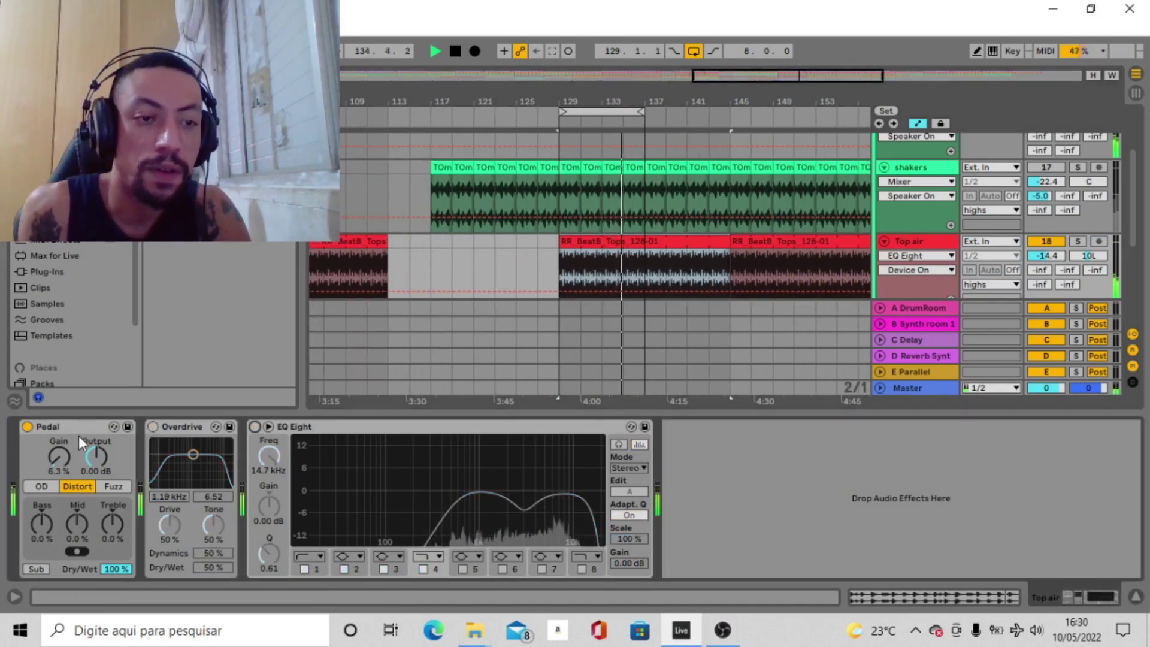
{"action": "left_click", "coordinate": [27, 427]}
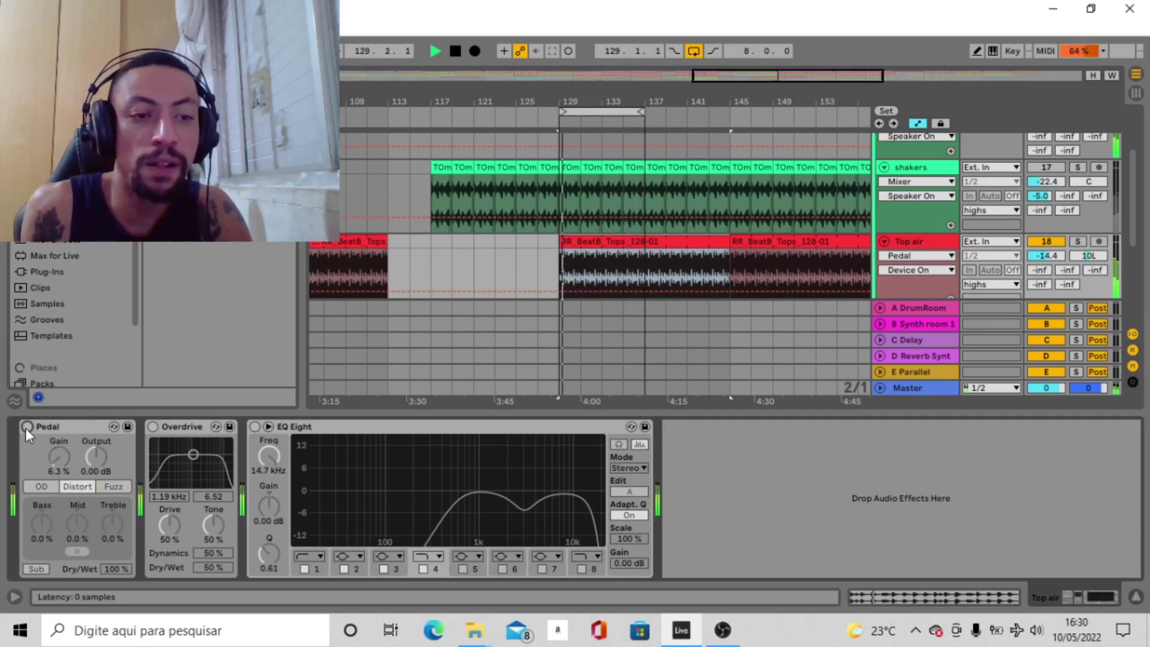
Step: Reactivate the Pedal, Overdrive and EQ Eight on the Top air track one after another
{"action": "left_click", "coordinate": [27, 427]}
{"action": "left_click", "coordinate": [153, 426]}
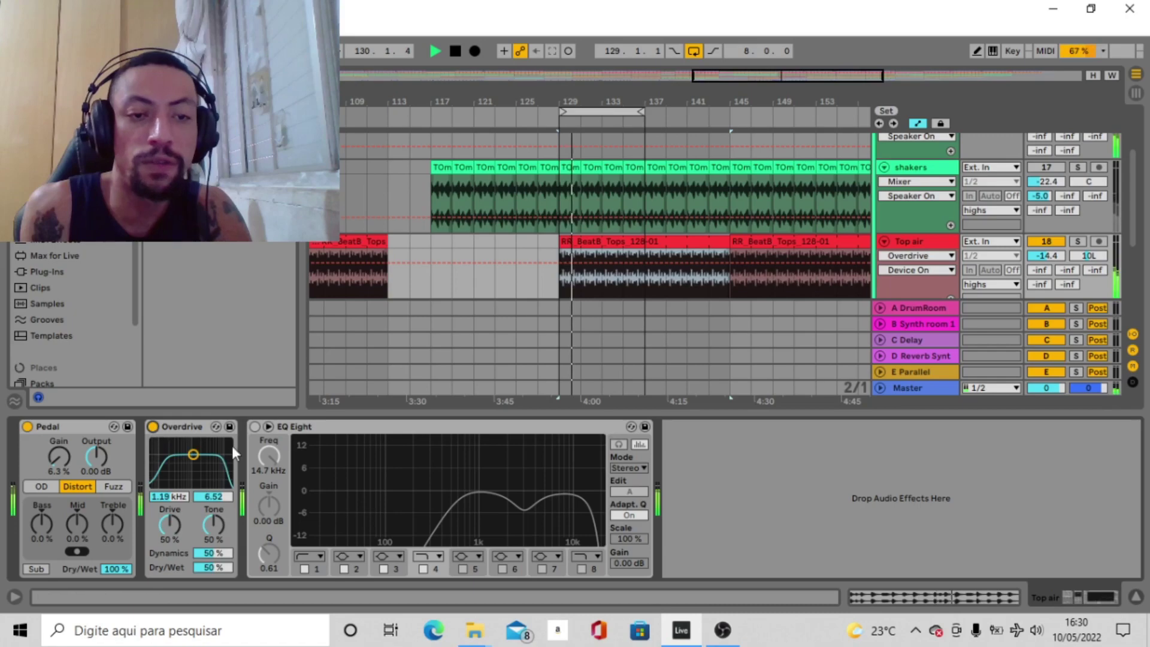
{"action": "left_click", "coordinate": [255, 427]}
Step: Reactivate the shakers track so it plays together with Top air
{"action": "scroll", "coordinate": [849, 178], "scroll_direction": "down", "scroll_amount": 5}
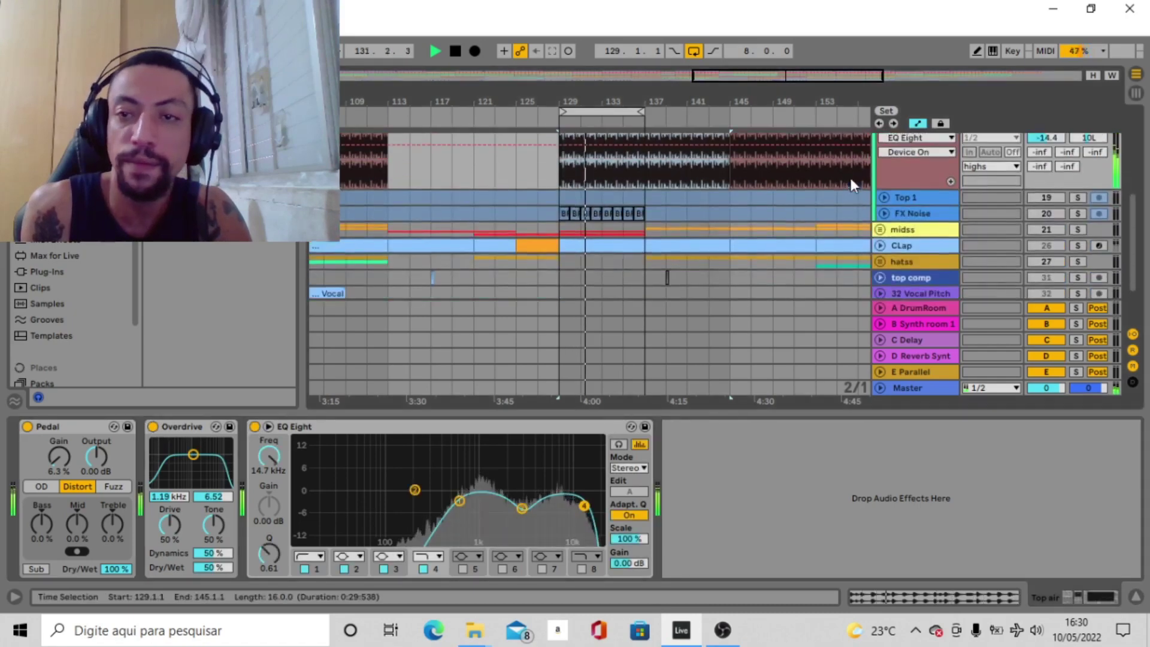
{"action": "scroll", "coordinate": [851, 177], "scroll_direction": "up", "scroll_amount": 3}
{"action": "scroll", "coordinate": [779, 134], "scroll_direction": "down", "scroll_amount": 3}
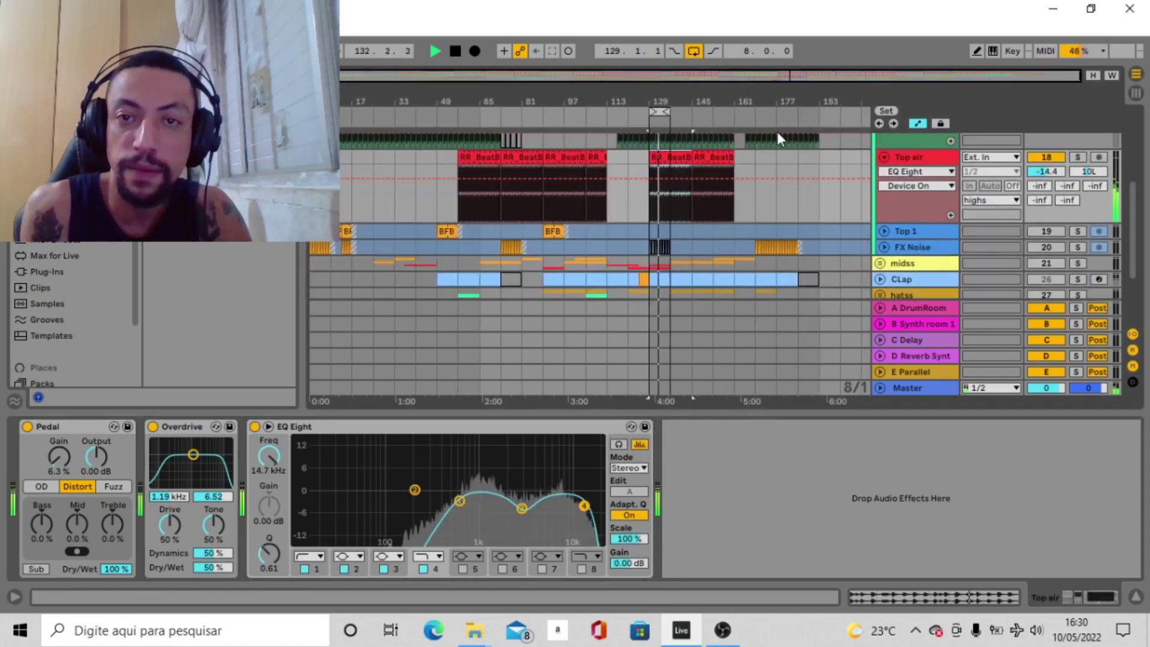
{"action": "scroll", "coordinate": [777, 135], "scroll_direction": "up", "scroll_amount": 3}
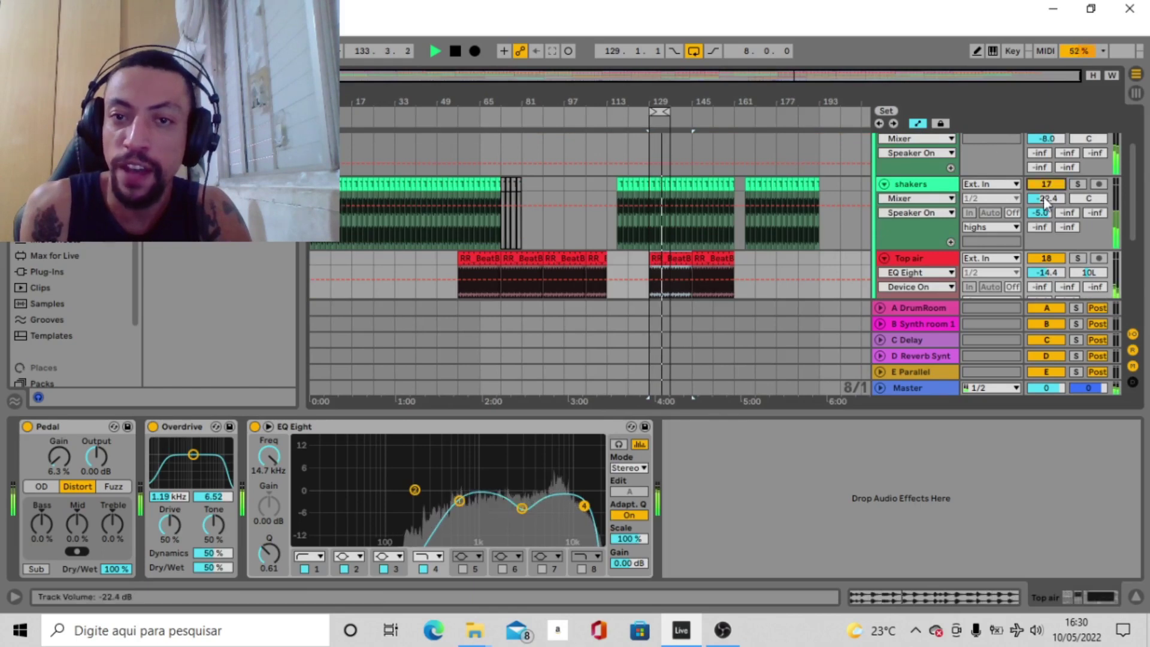
Step: Move the eight-bar loop to bar 89, over the Top 1 track's clip
{"action": "scroll", "coordinate": [836, 210], "scroll_direction": "down", "scroll_amount": 3}
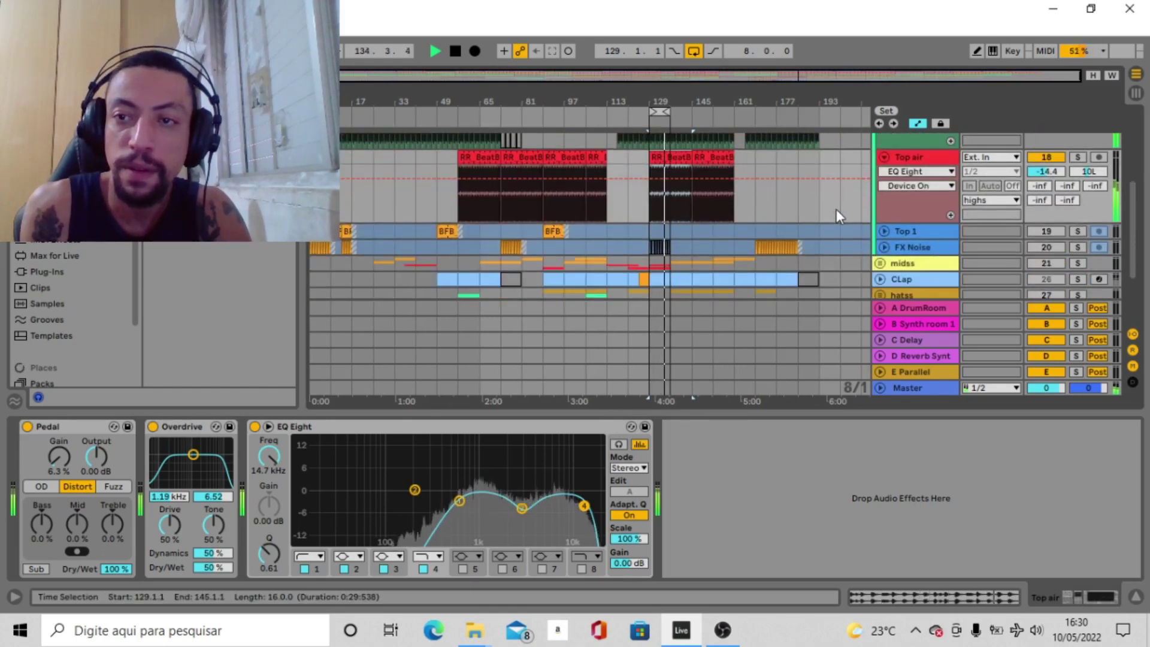
{"action": "left_click_drag", "start_coordinate": [659, 112], "coordinate": [553, 112]}
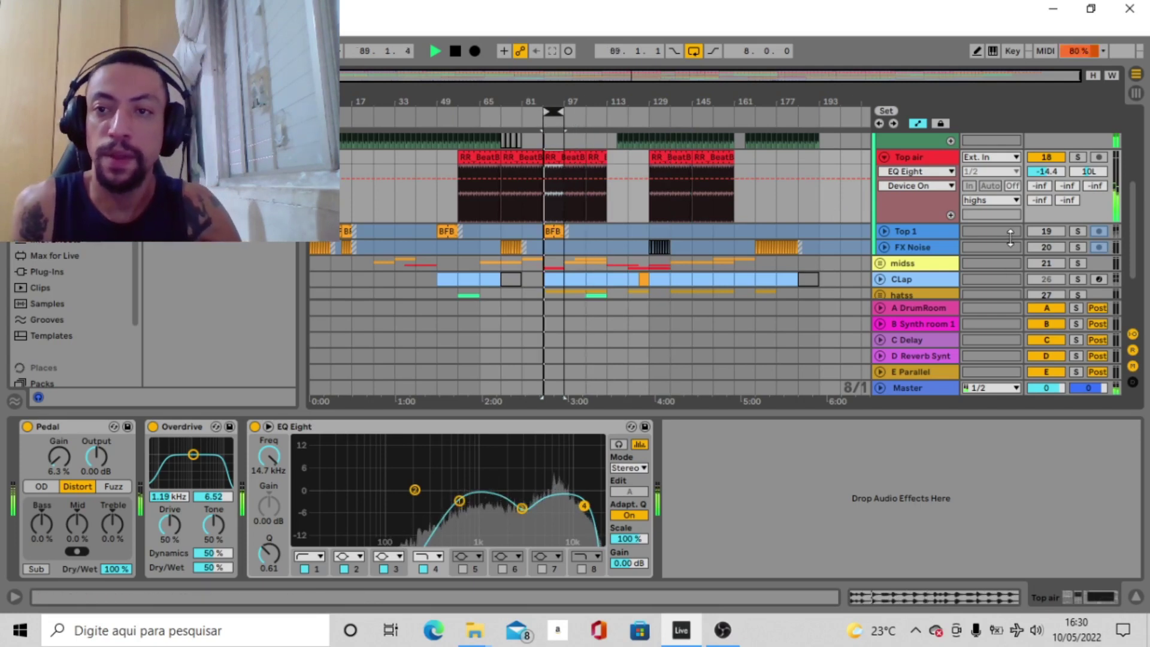
Step: Solo the Top 1 track, unfold it to see the BFB_Toploops clip and display its effects chain
{"action": "left_click", "coordinate": [1078, 232]}
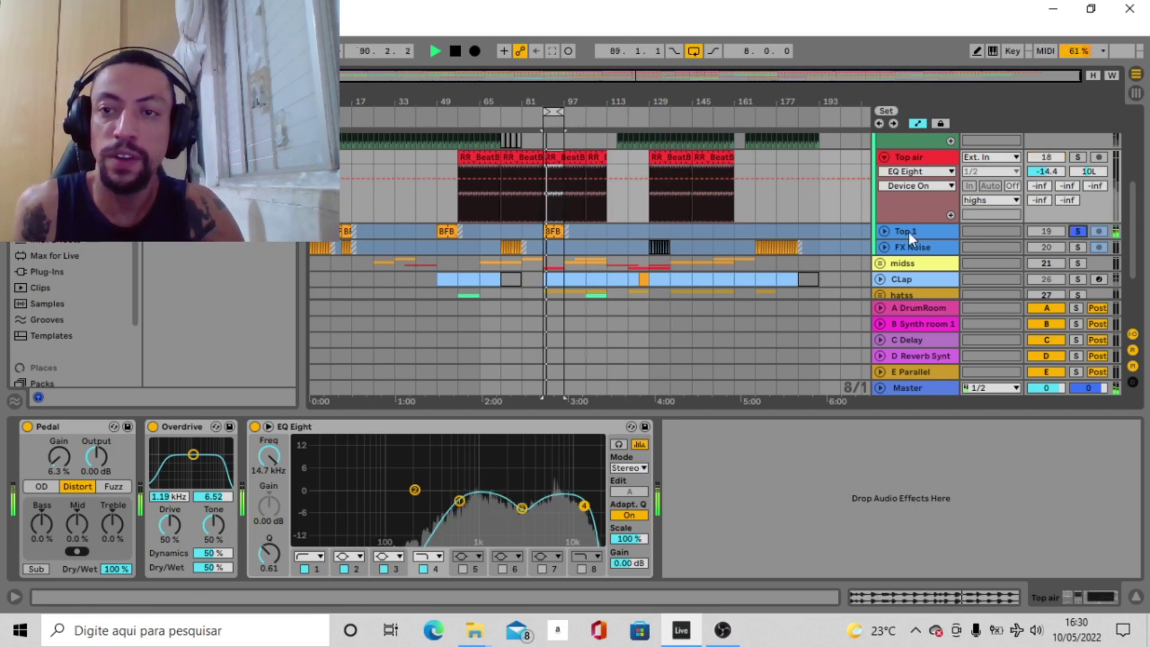
{"action": "scroll", "coordinate": [958, 227], "scroll_direction": "up", "scroll_amount": 3}
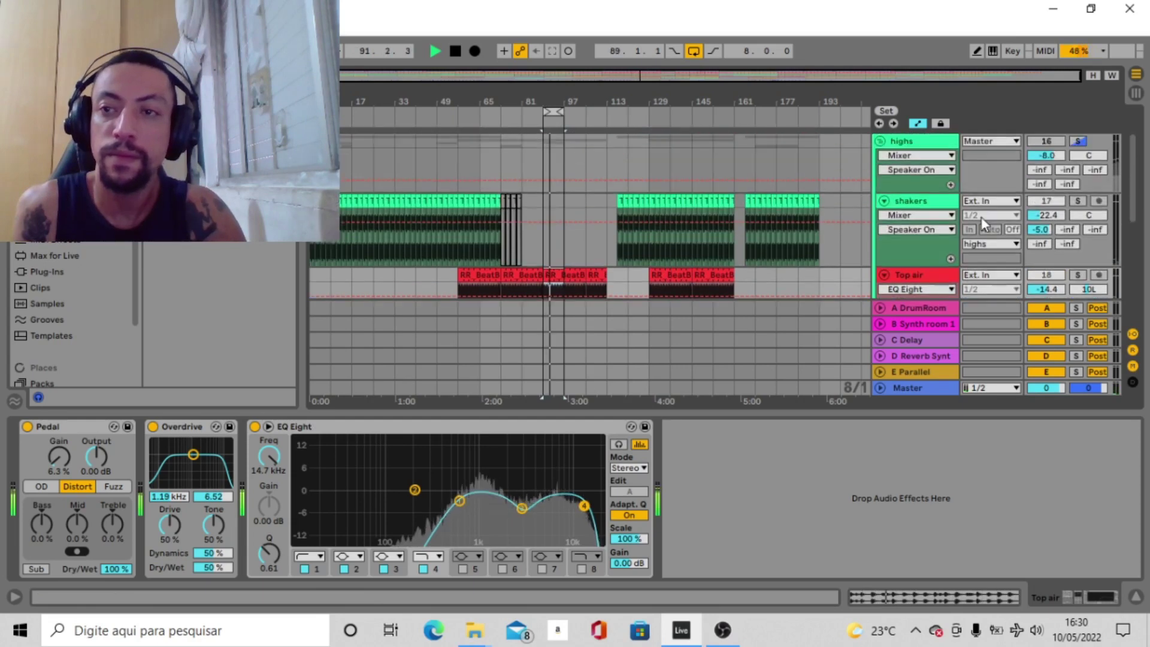
{"action": "scroll", "coordinate": [1063, 189], "scroll_direction": "up", "scroll_amount": 1}
{"action": "scroll", "coordinate": [870, 219], "scroll_direction": "down", "scroll_amount": 3}
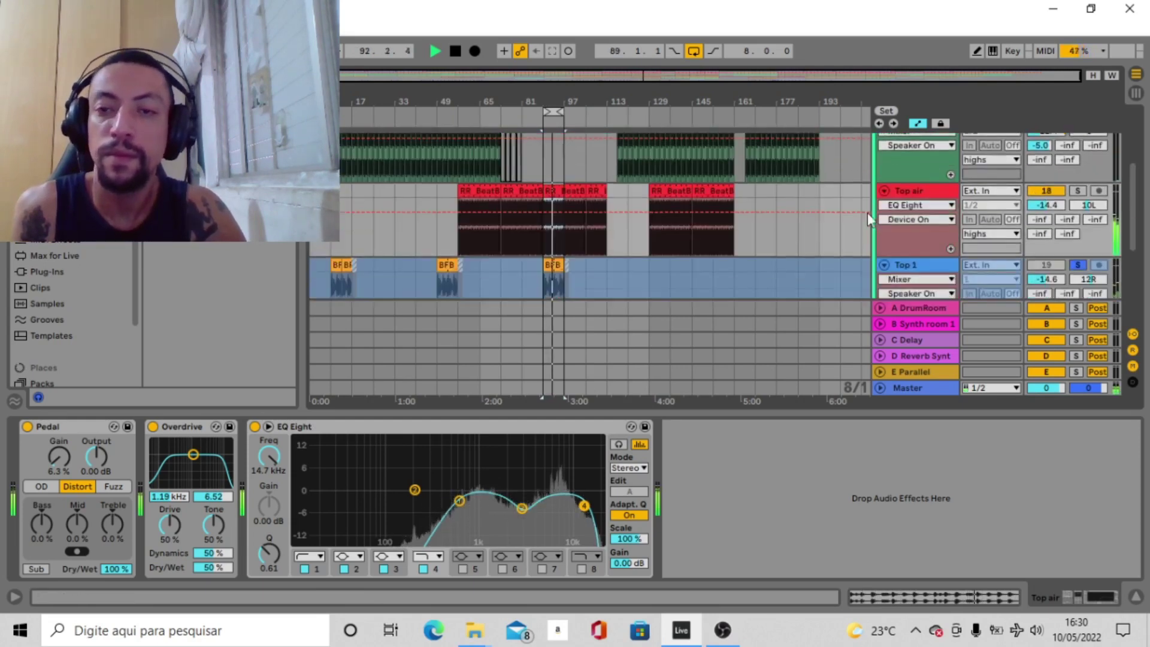
{"action": "scroll", "coordinate": [819, 210], "scroll_direction": "down", "scroll_amount": 3}
{"action": "scroll", "coordinate": [1052, 156], "scroll_direction": "up", "scroll_amount": 3}
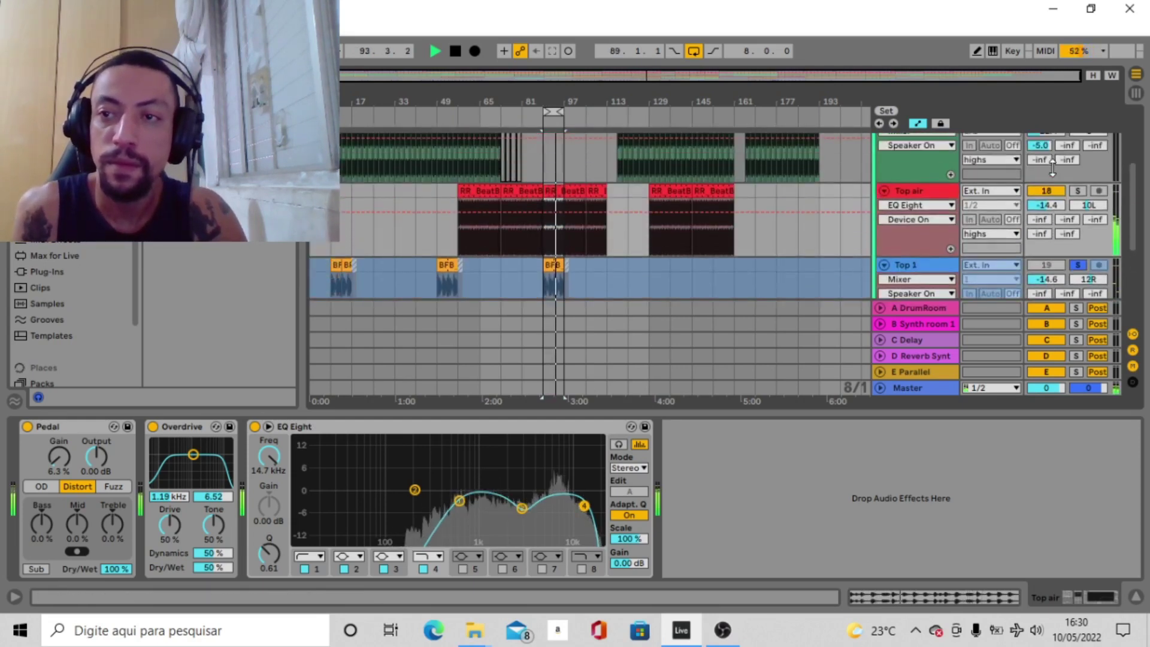
{"action": "scroll", "coordinate": [1055, 174], "scroll_direction": "up", "scroll_amount": 2}
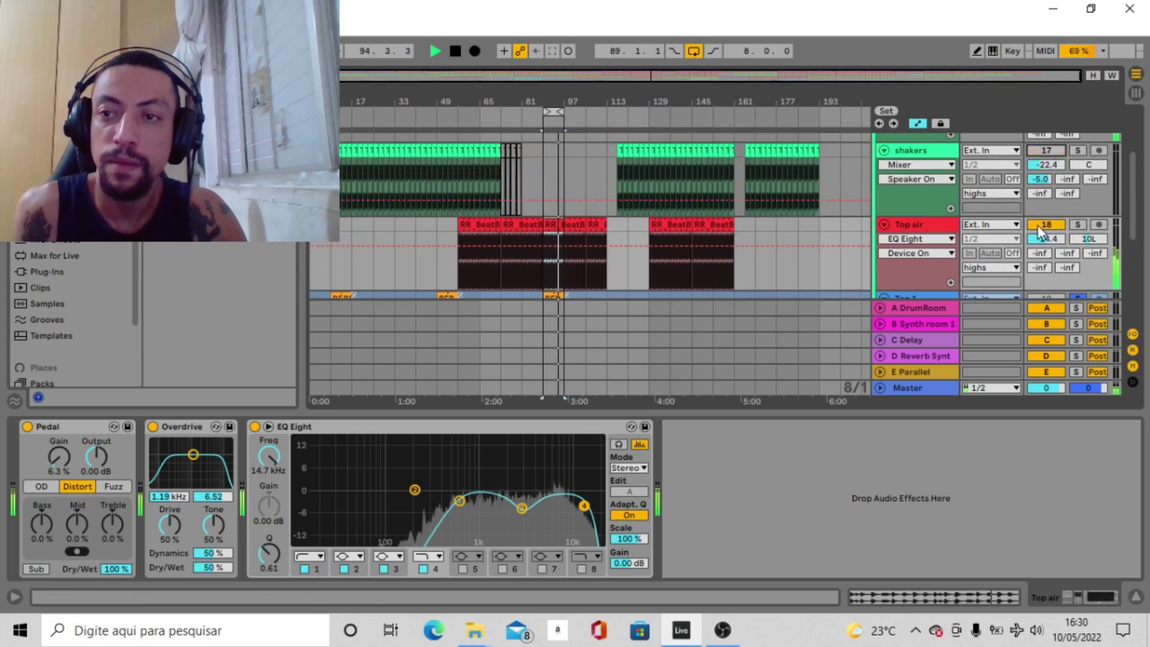
{"action": "scroll", "coordinate": [805, 225], "scroll_direction": "down", "scroll_amount": 4}
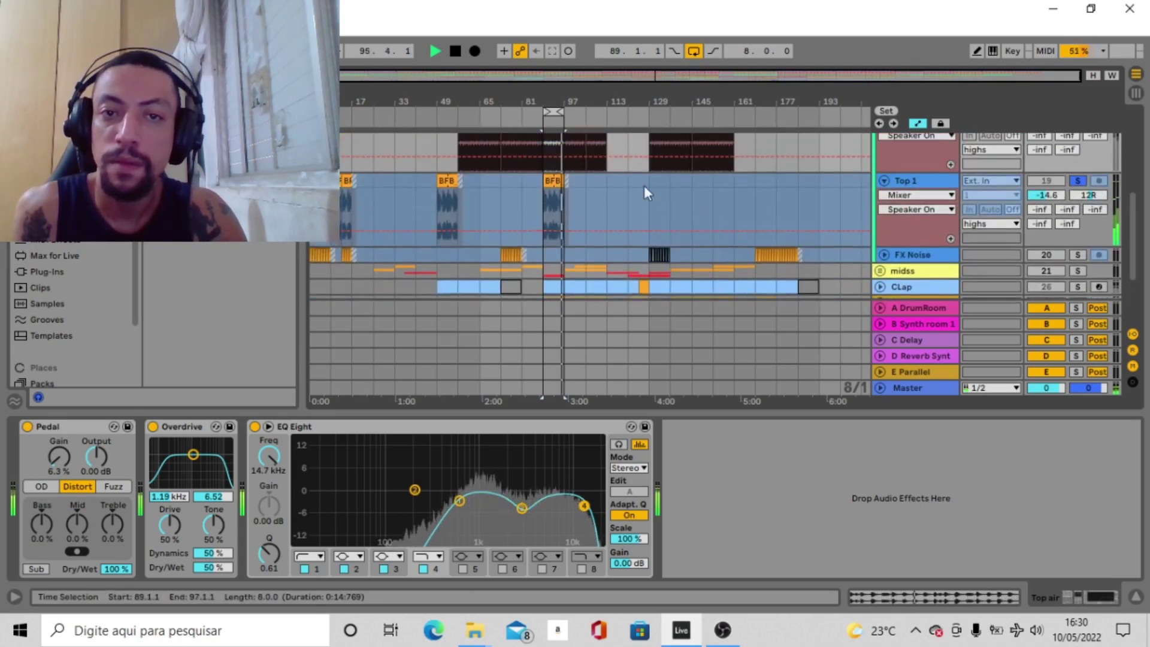
{"action": "key", "text": "plus"}
{"action": "key", "text": "plus"}
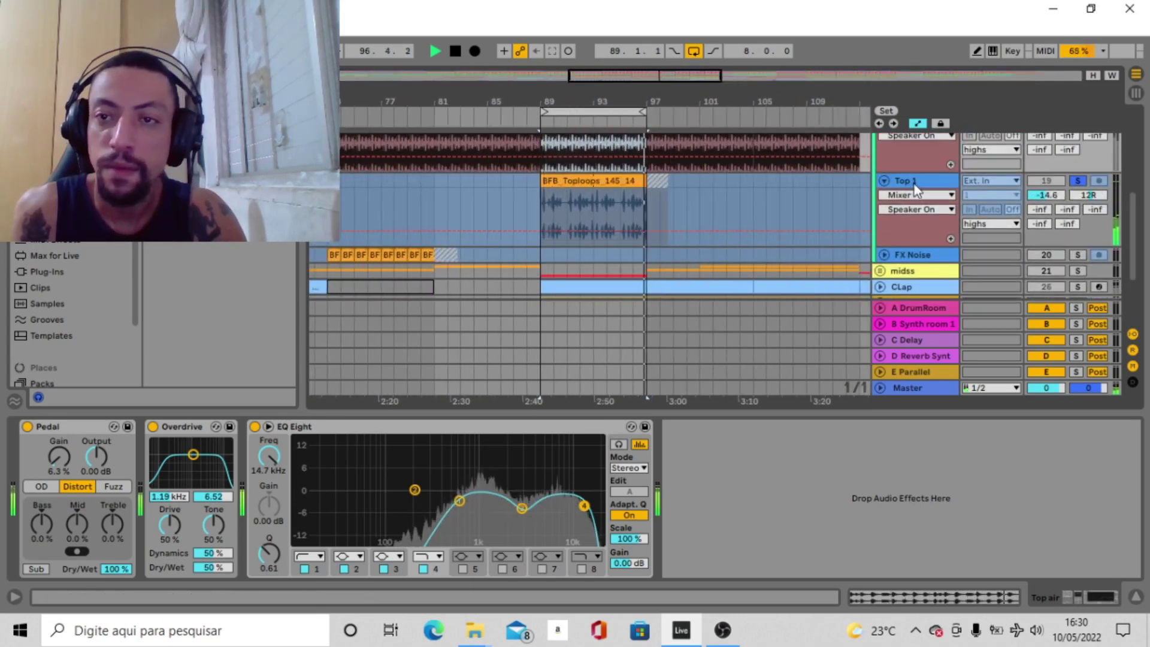
{"action": "left_click", "coordinate": [915, 186]}
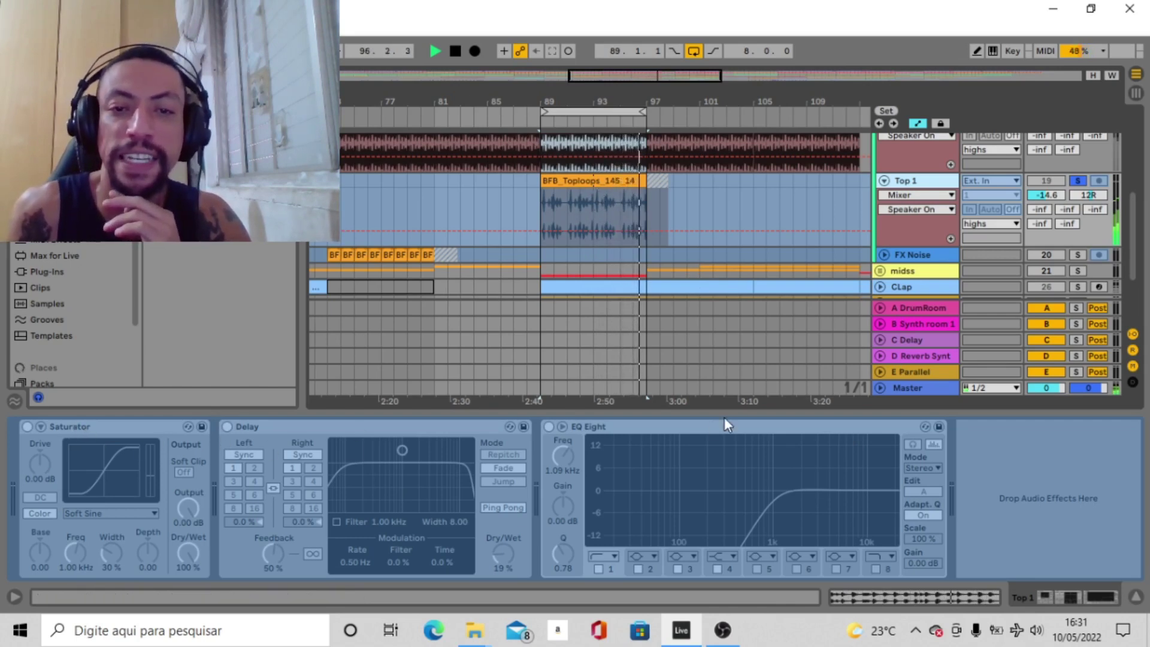
Step: Shift the eight-bar loop to bar 73 and solo the FX Noise track alongside Top 1, unfolding it to see its clips
{"action": "key", "text": "minus"}
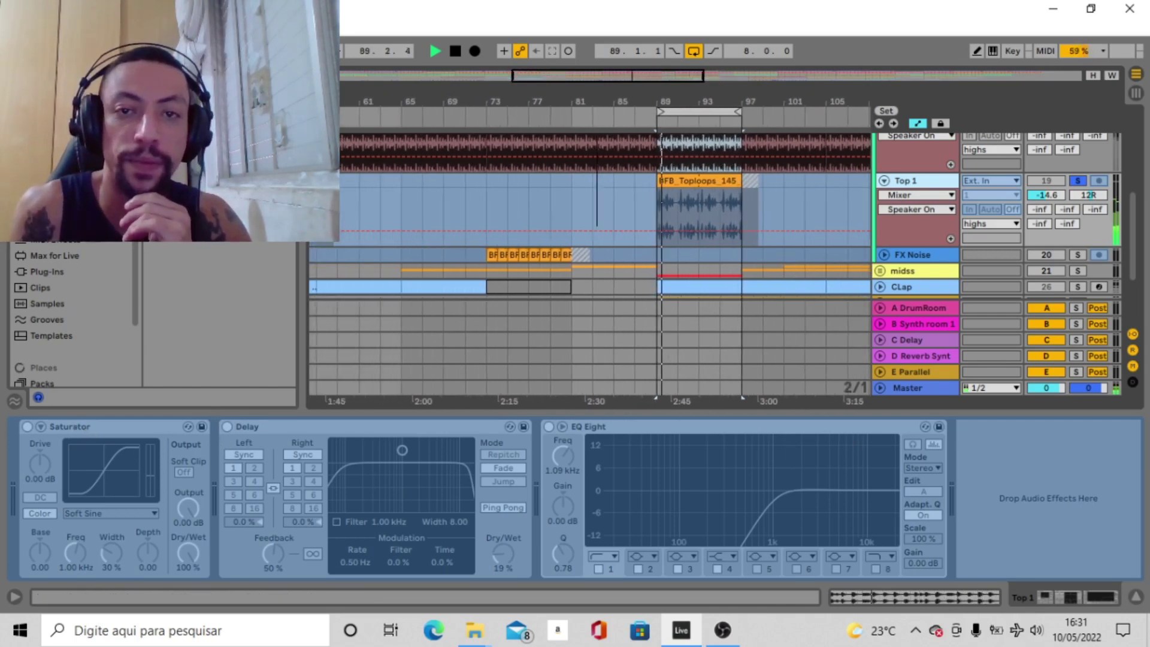
{"action": "left_click_drag", "start_coordinate": [726, 114], "coordinate": [566, 146]}
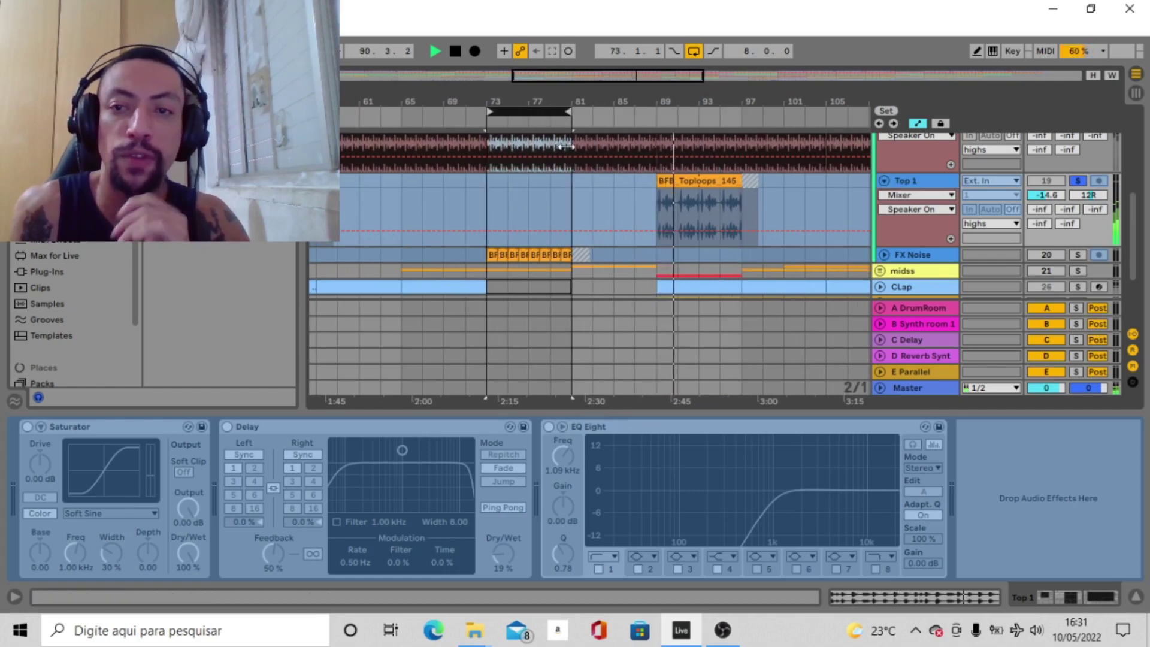
{"action": "left_click", "coordinate": [1076, 255]}
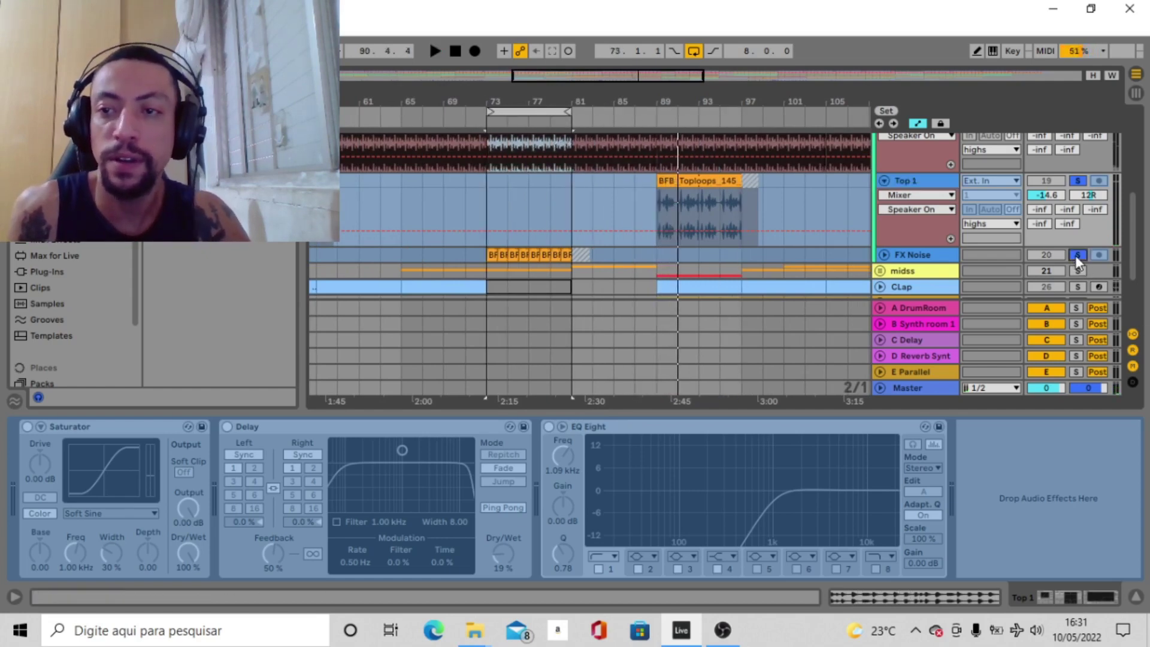
{"action": "key", "text": "space"}
{"action": "left_click", "coordinate": [884, 255]}
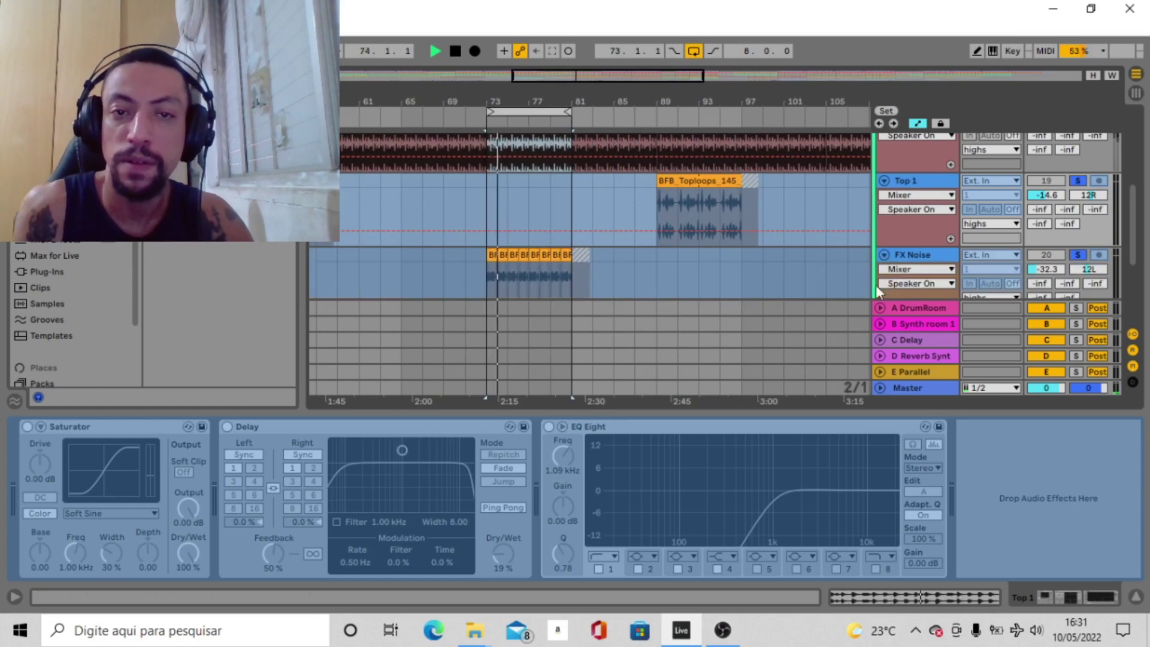
{"action": "key", "text": "plus"}
{"action": "scroll", "coordinate": [599, 199], "scroll_direction": "down", "scroll_amount": 2}
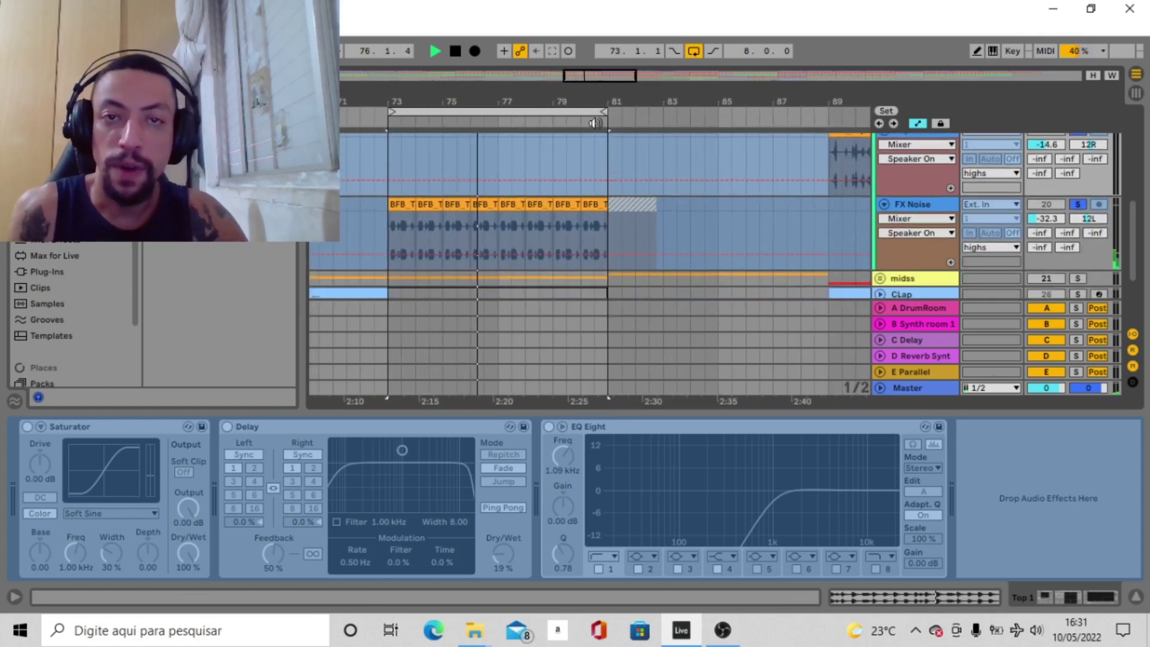
Step: Move the eight-bar loop to bar 105, where the midss group has clips
{"action": "key", "text": "minus"}
{"action": "key", "text": "minus"}
{"action": "key", "text": "minus"}
{"action": "key", "text": "minus"}
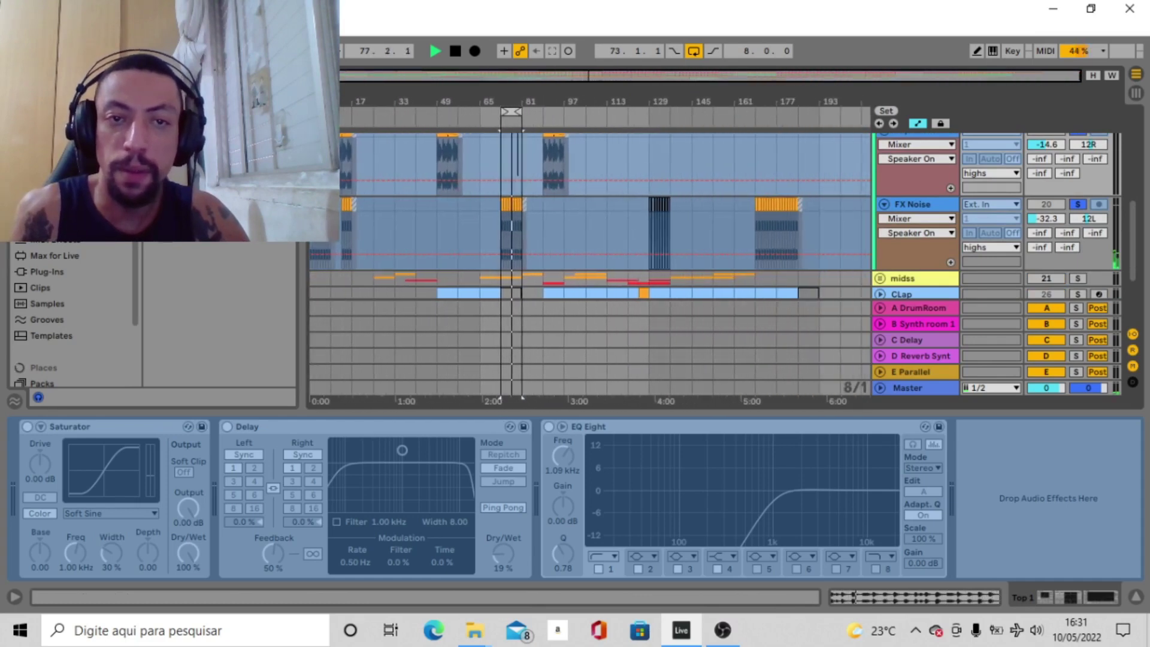
{"action": "scroll", "coordinate": [757, 309], "scroll_direction": "up", "scroll_amount": 3}
{"action": "scroll", "coordinate": [757, 309], "scroll_direction": "down", "scroll_amount": 6}
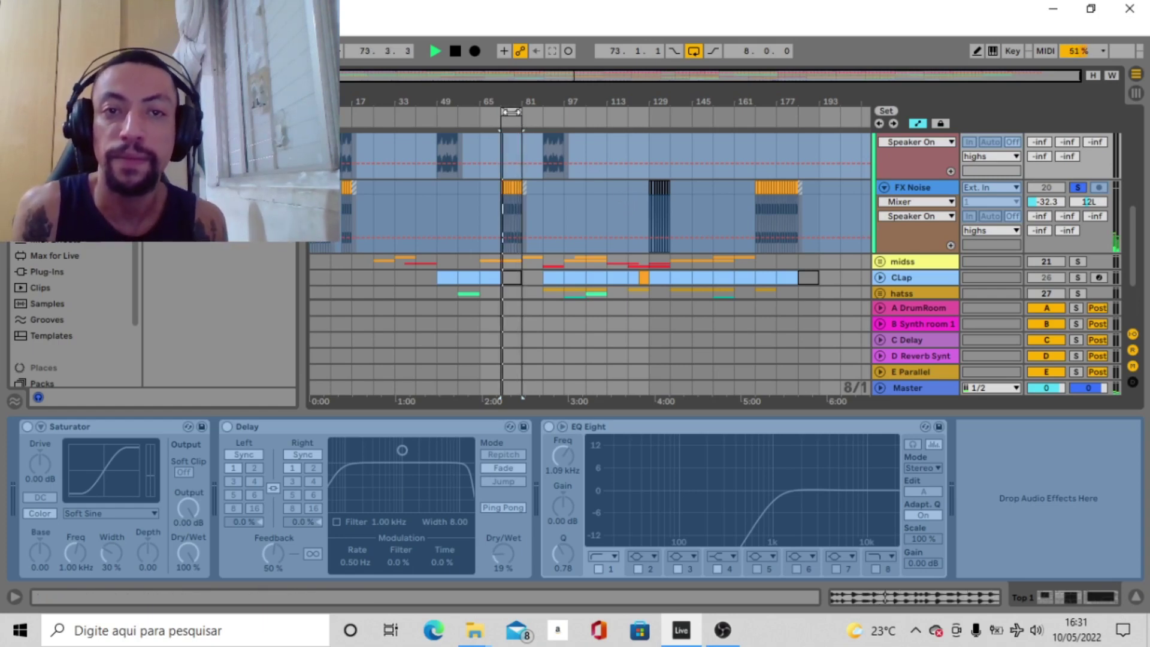
{"action": "left_click_drag", "start_coordinate": [511, 112], "coordinate": [596, 111]}
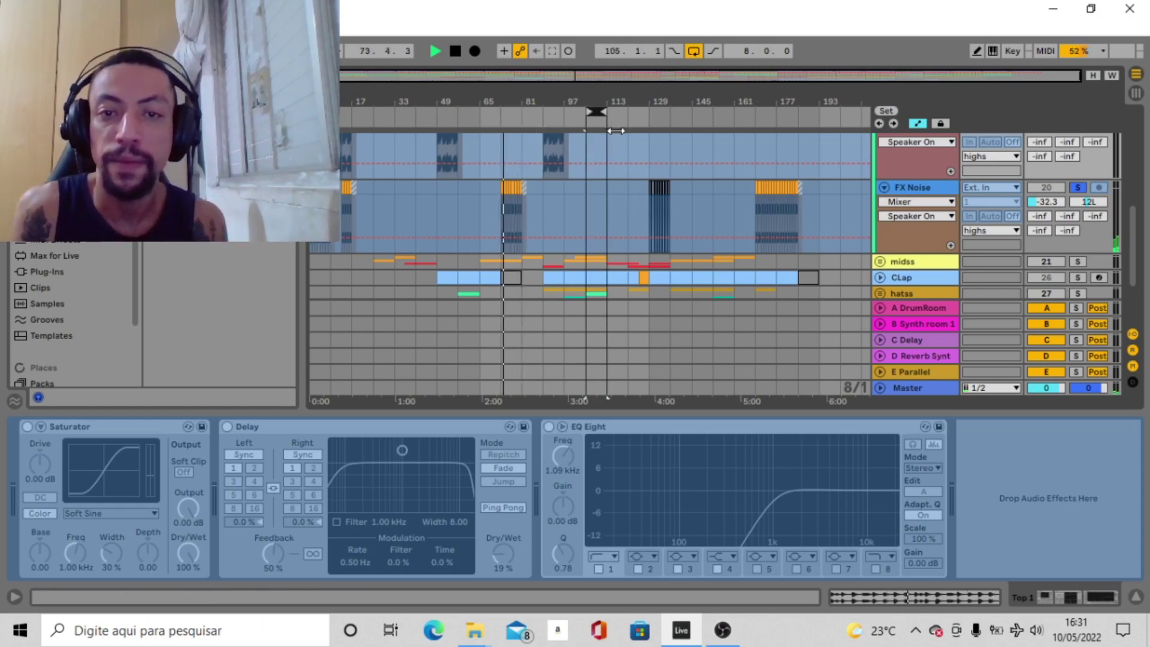
Step: Solo the midss group, display its effects chain and unfold its tracks
{"action": "left_click", "coordinate": [1079, 261]}
{"action": "left_click", "coordinate": [922, 263]}
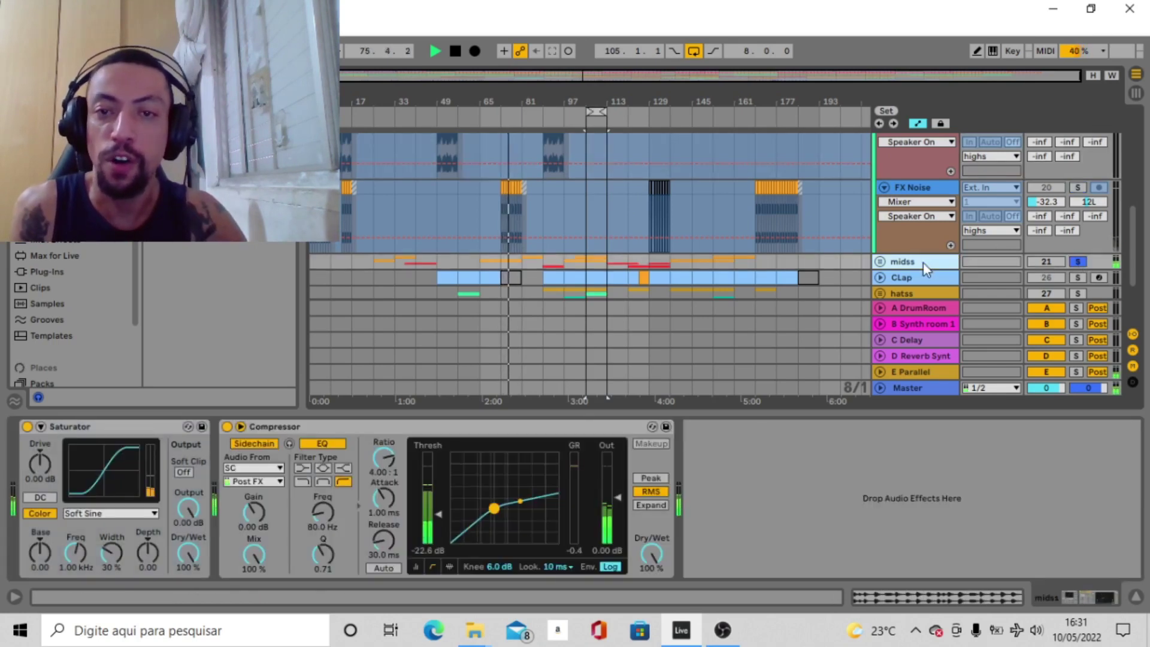
{"action": "left_click", "coordinate": [881, 264]}
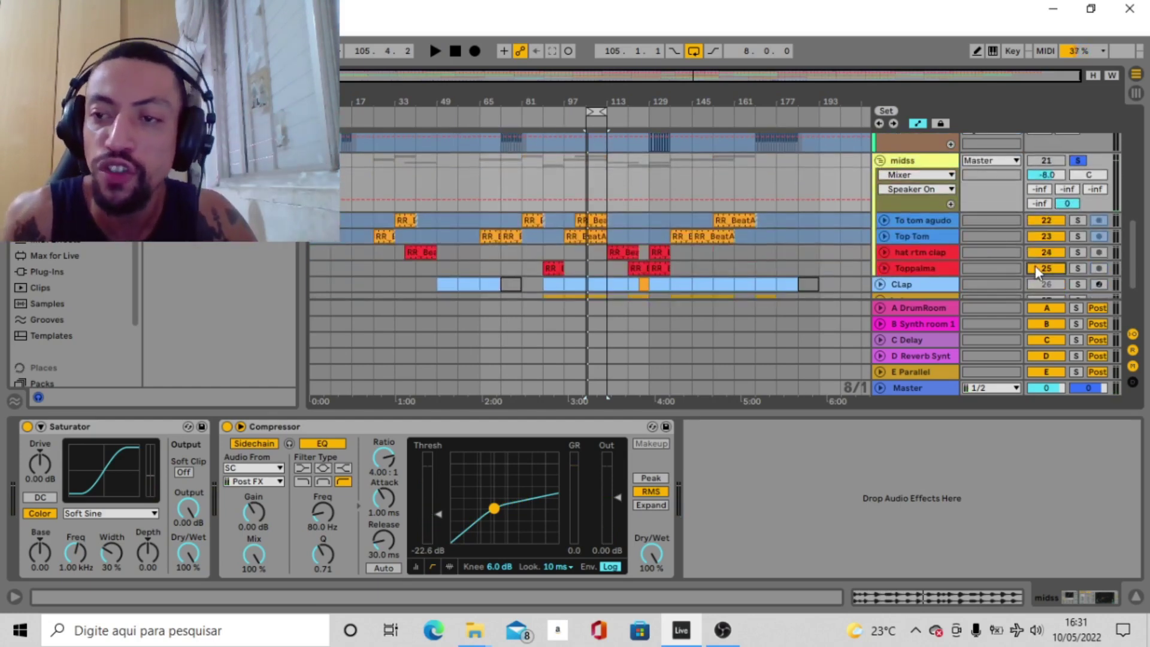
Step: Deactivate Top Tom, hat rtm clap and Toppalma to hear To tom agudo alone, and show its clips and effects chain
{"action": "left_click", "coordinate": [1035, 235]}
{"action": "key", "text": "space"}
{"action": "left_click", "coordinate": [892, 221]}
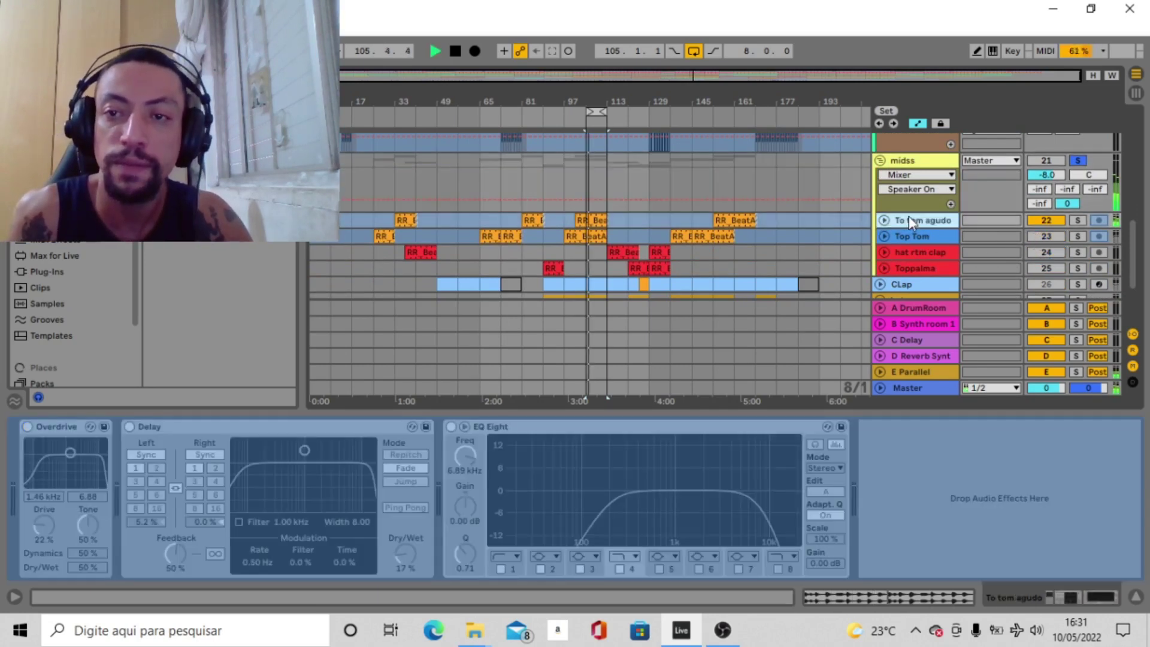
{"action": "left_click", "coordinate": [885, 221]}
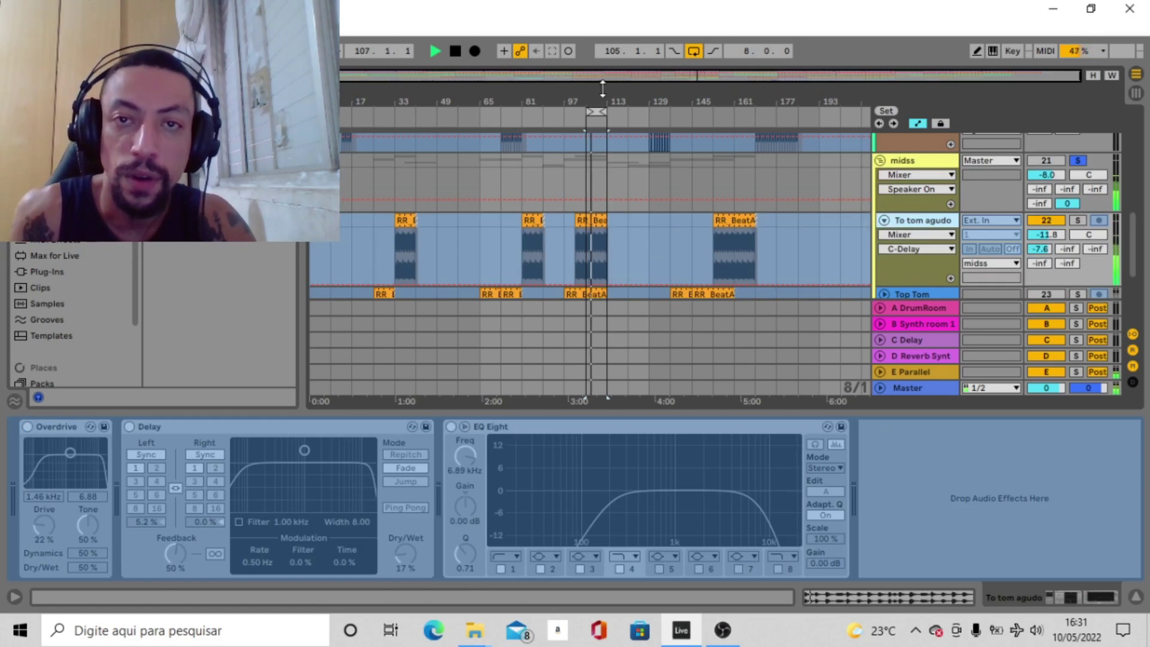
{"action": "left_click_drag", "start_coordinate": [603, 89], "coordinate": [667, 226]}
{"action": "scroll", "coordinate": [669, 227], "scroll_direction": "down", "scroll_amount": 3}
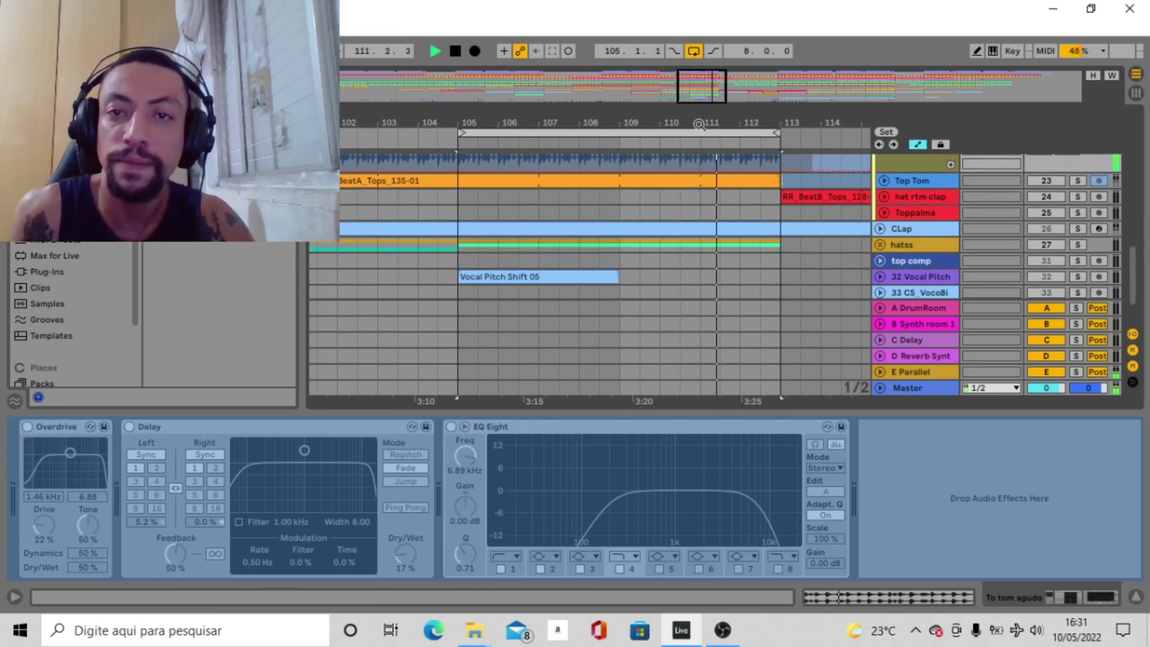
Step: Deactivate To tom agudo to hear Top Tom alone, and reactivate it so both tom tracks play together
{"action": "left_click_drag", "start_coordinate": [710, 123], "coordinate": [710, 102]}
{"action": "scroll", "coordinate": [1021, 242], "scroll_direction": "up", "scroll_amount": 3}
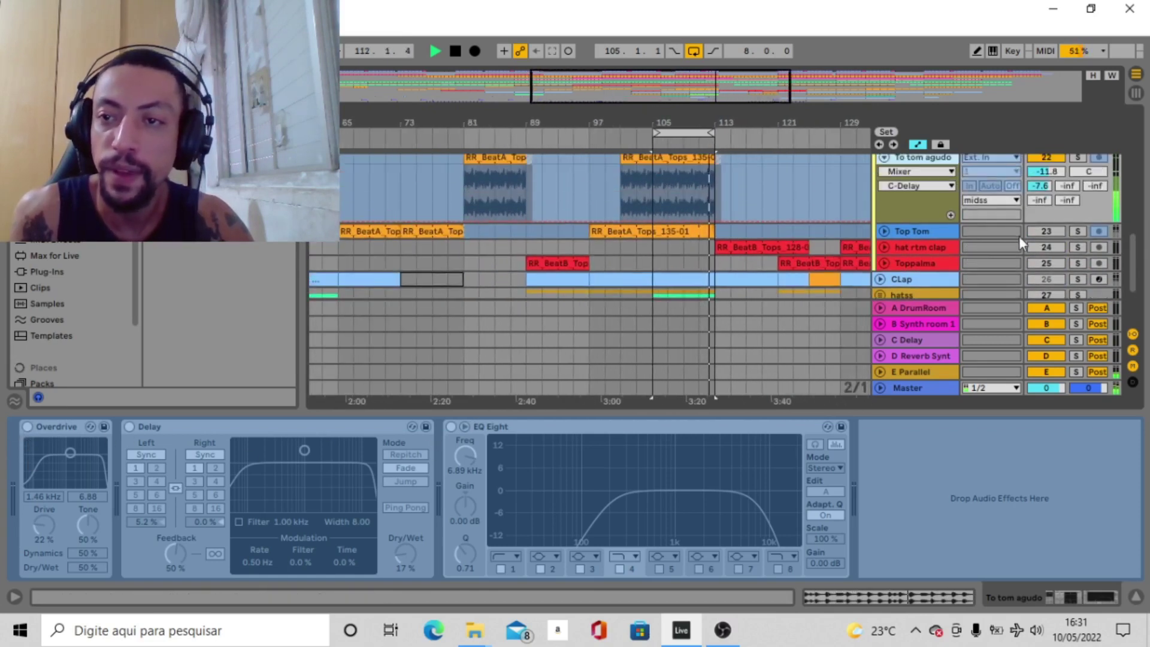
{"action": "left_click", "coordinate": [1042, 159]}
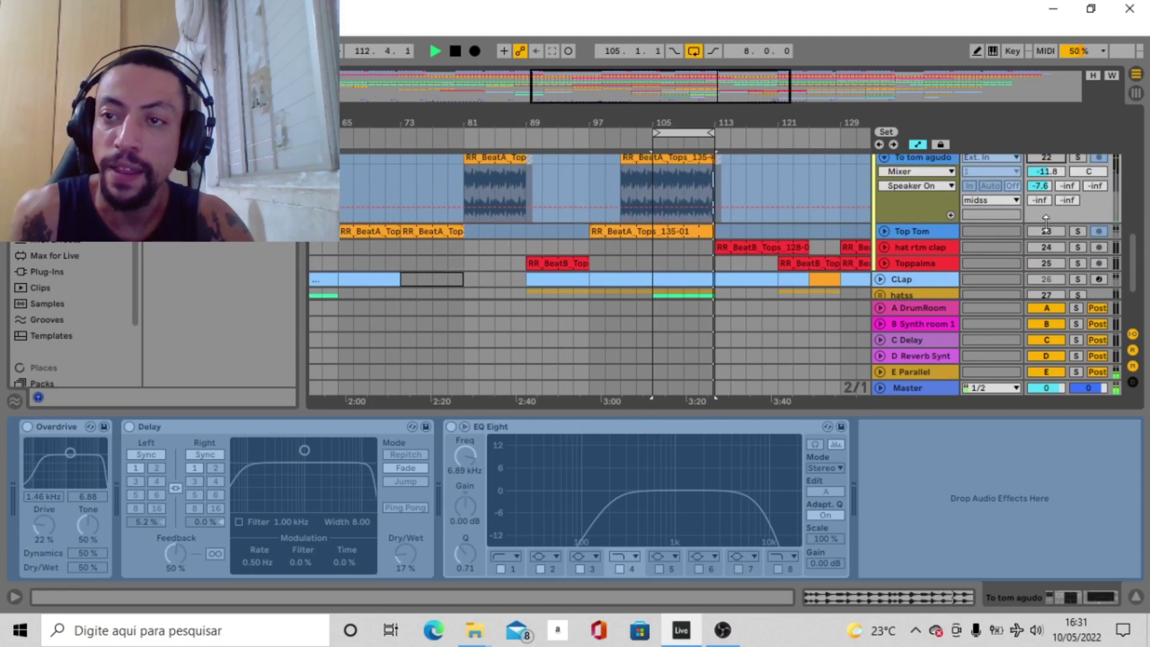
{"action": "left_click", "coordinate": [883, 232]}
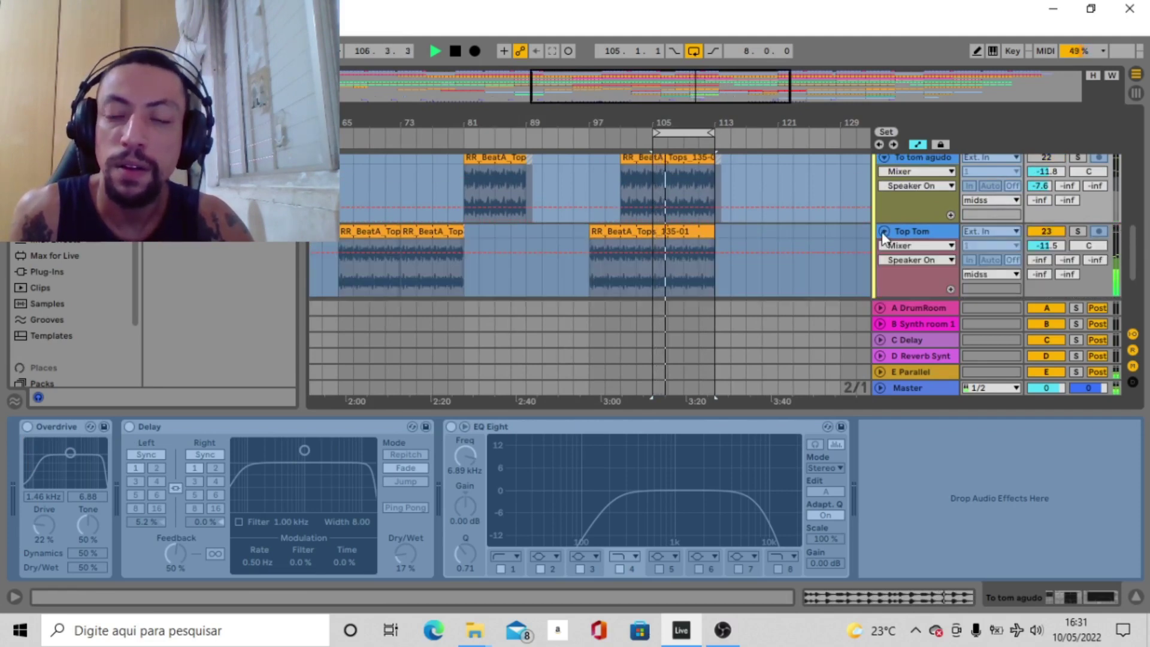
{"action": "left_click", "coordinate": [883, 231]}
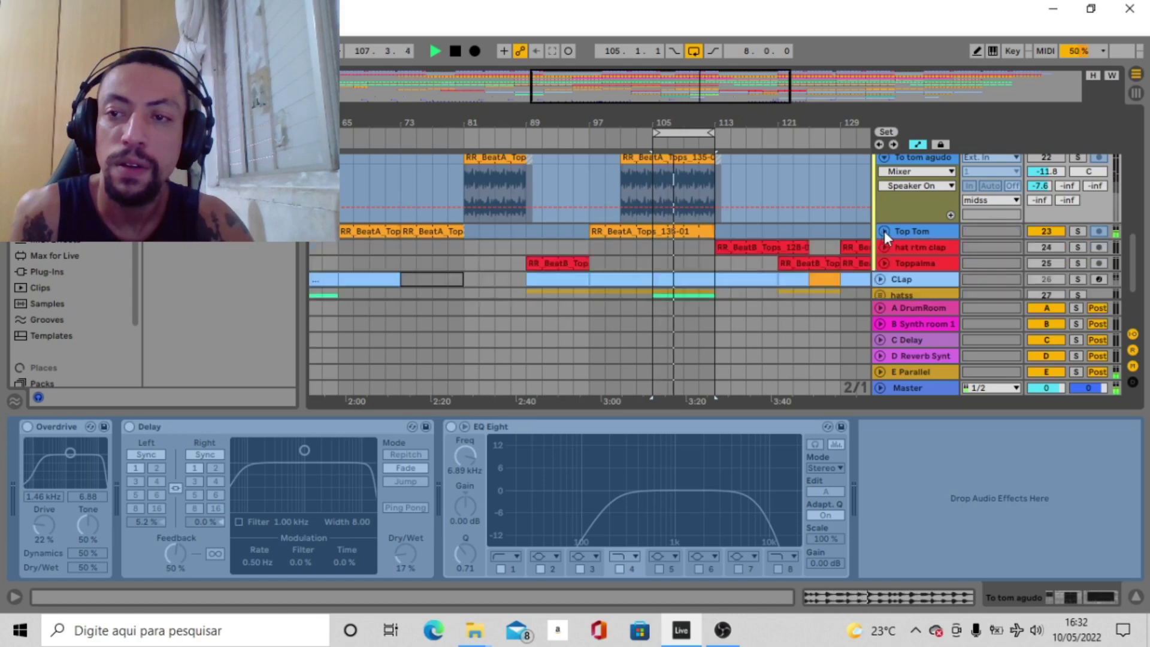
{"action": "left_click", "coordinate": [1057, 157]}
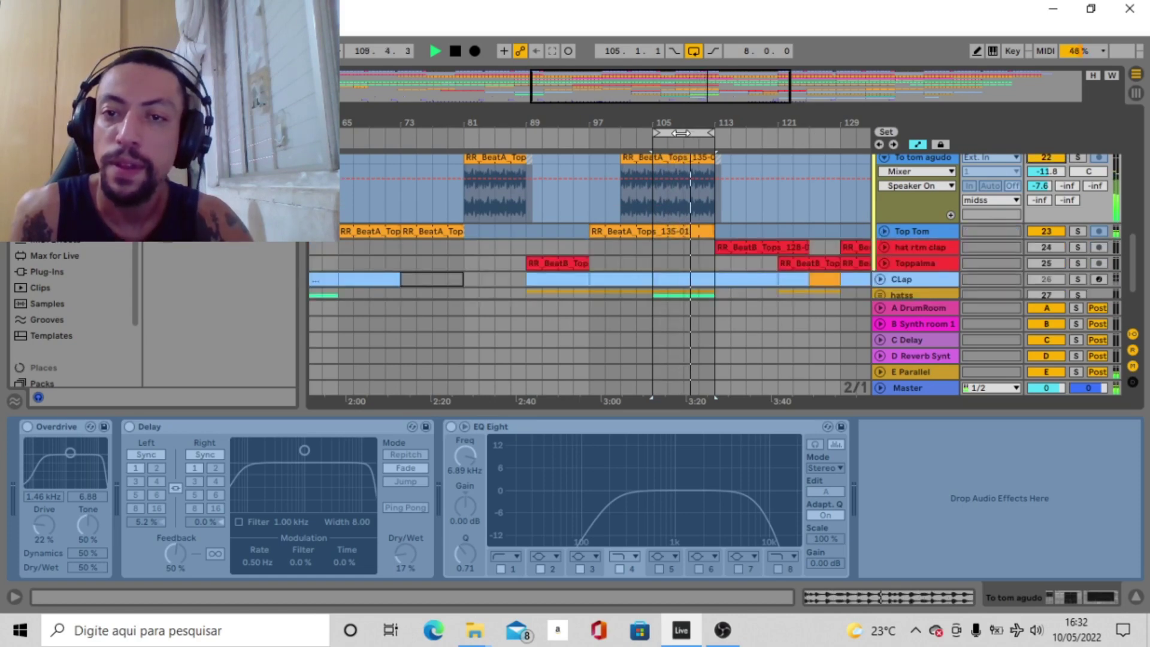
Step: Move the eight-bar loop to bar 113 and activate the hat rtm clap track with its lane unfolded
{"action": "left_click_drag", "start_coordinate": [681, 133], "coordinate": [744, 133]}
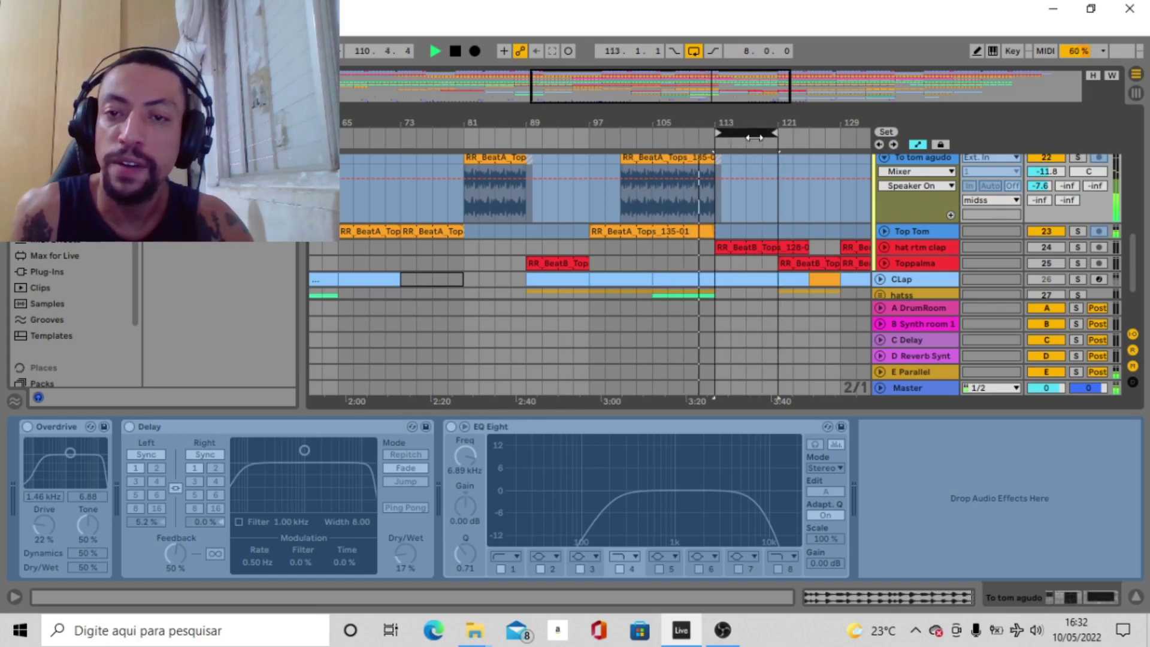
{"action": "left_click", "coordinate": [1046, 247]}
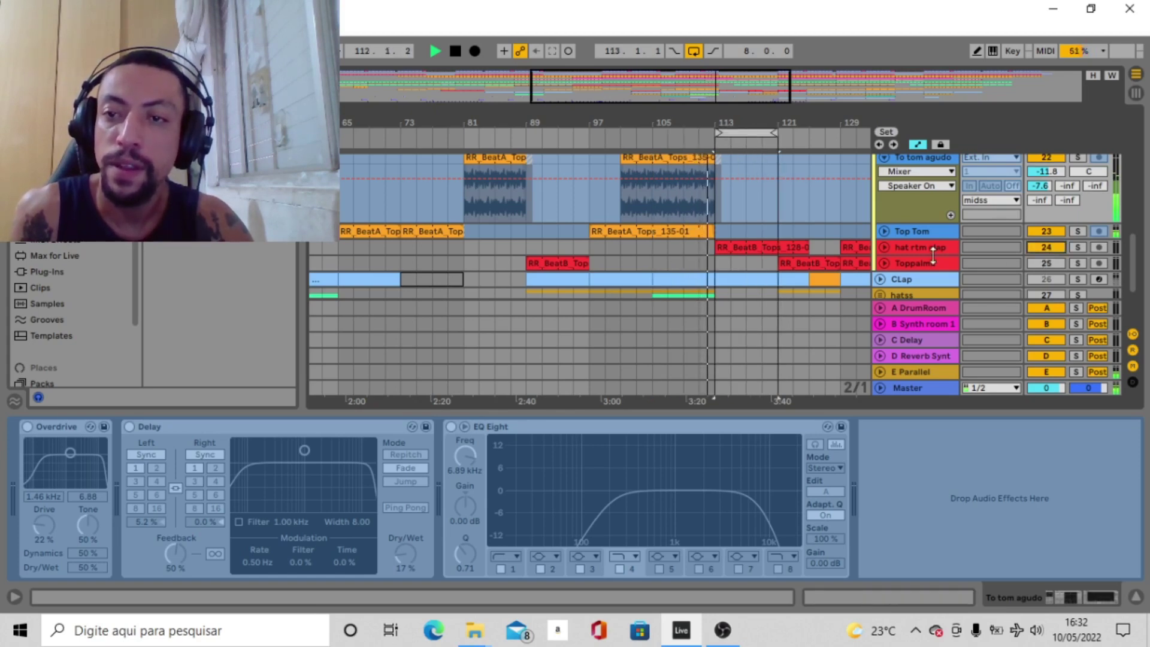
{"action": "left_click", "coordinate": [885, 247]}
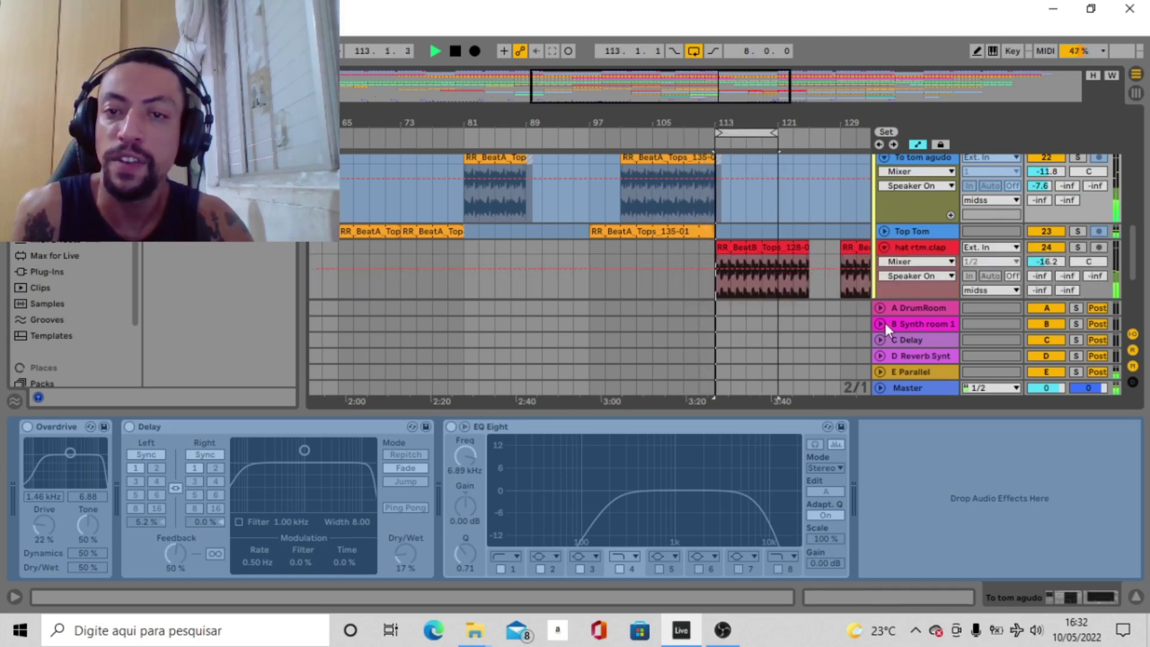
Step: Examine the hat rtm clap track's waveform and display its Overdrive and EQ Eight chain
{"action": "key", "text": "plus"}
{"action": "key", "text": "plus"}
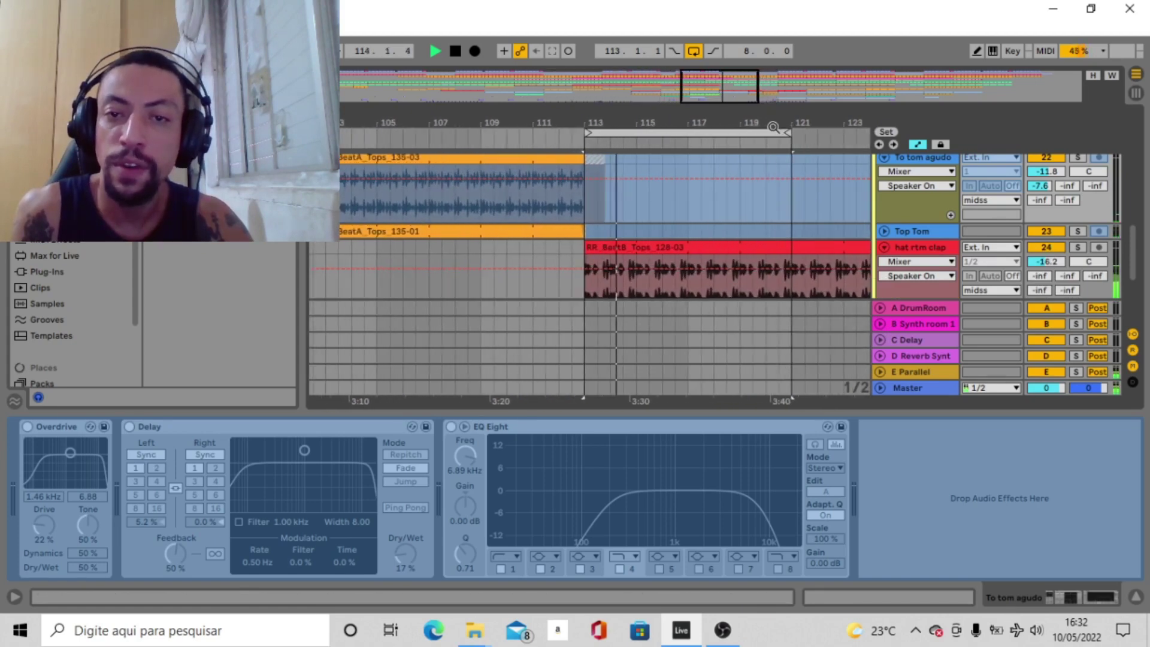
{"action": "scroll", "coordinate": [754, 212], "scroll_direction": "down", "scroll_amount": 3}
{"action": "left_click_drag", "start_coordinate": [719, 125], "coordinate": [723, 118]}
{"action": "left_click", "coordinate": [911, 166]}
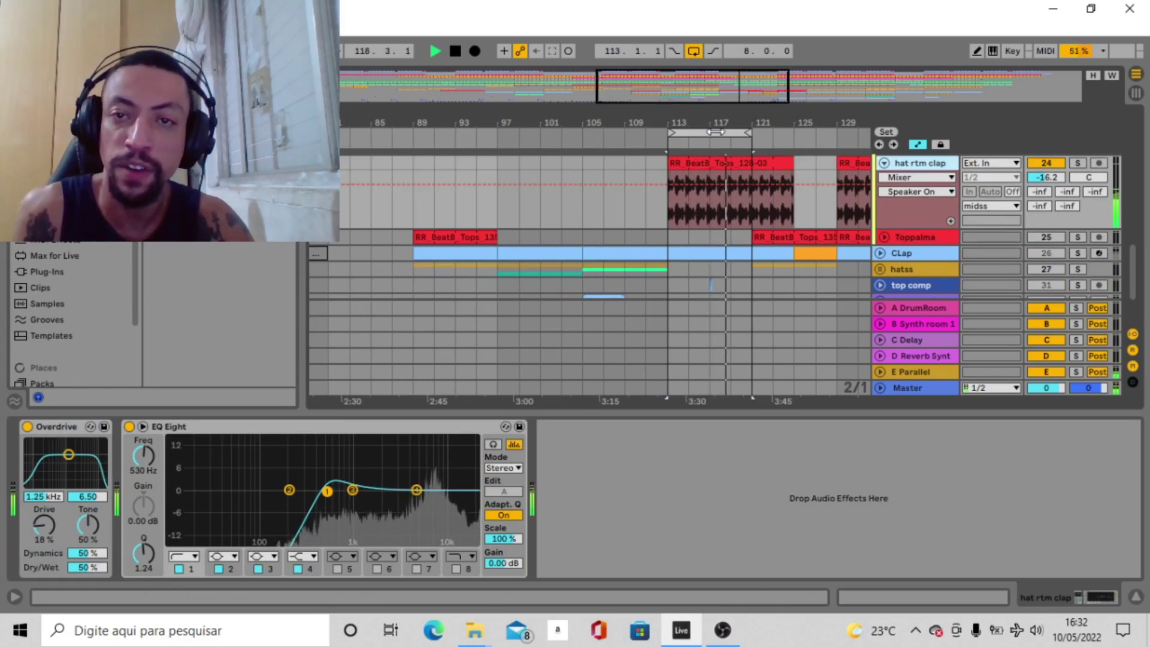
Step: Move the eight-bar loop to bar 123 and play Toppalma instead of hat rtm clap, with its clips and effects chain displayed
{"action": "left_click_drag", "start_coordinate": [721, 132], "coordinate": [827, 135]}
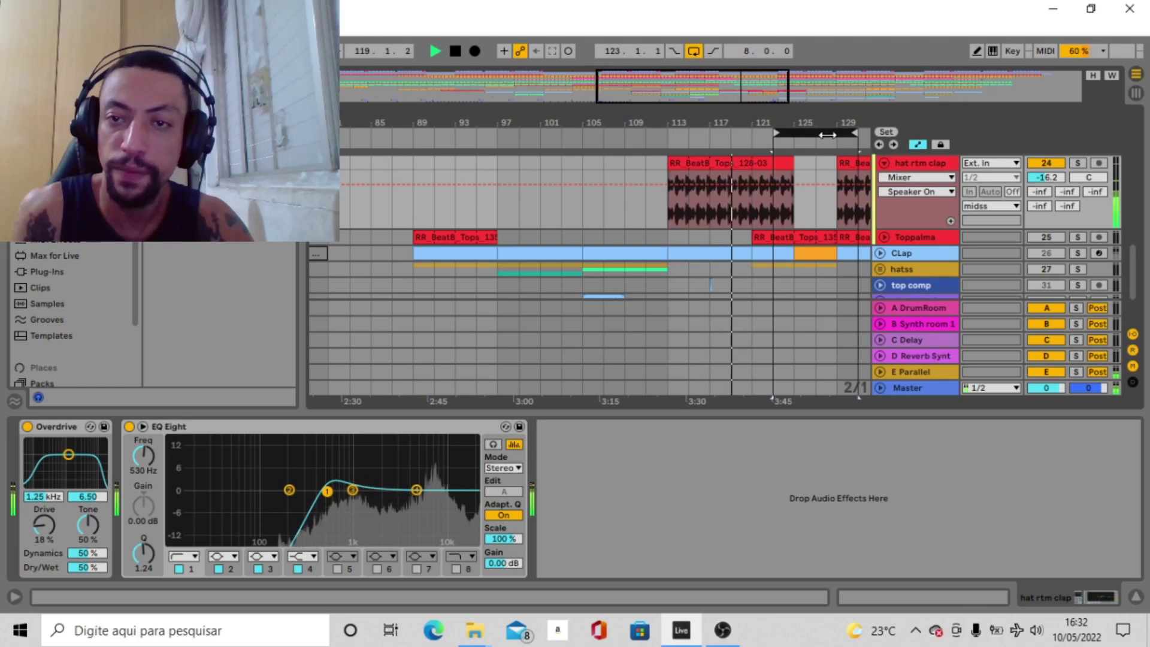
{"action": "left_click", "coordinate": [1046, 238]}
{"action": "left_click", "coordinate": [1044, 162]}
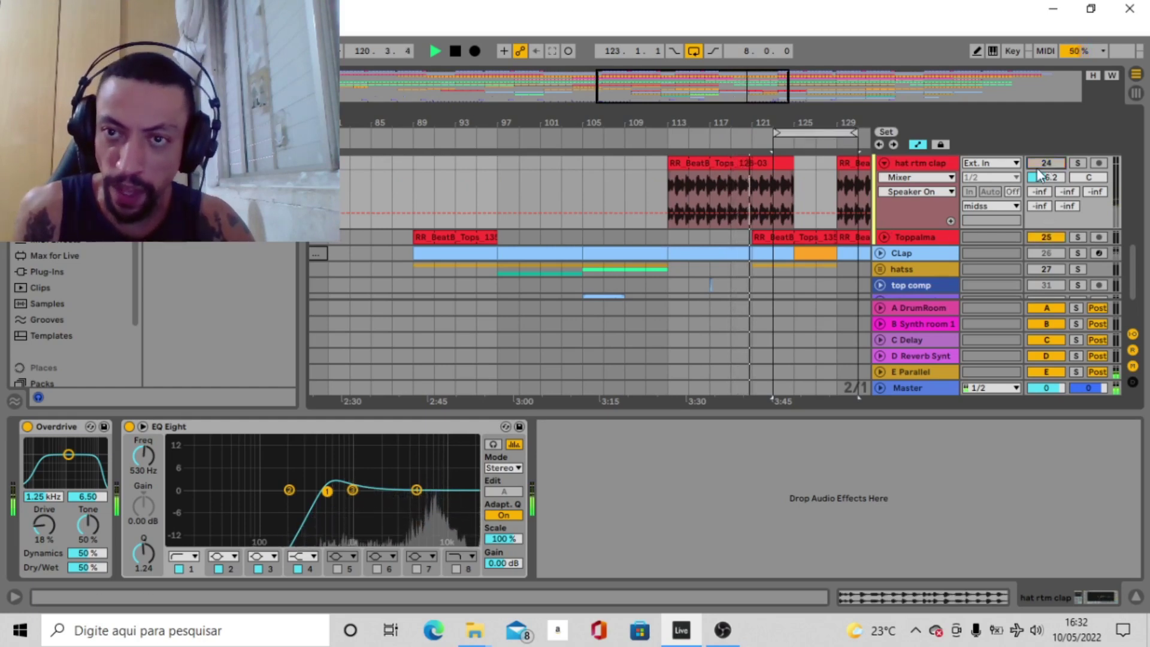
{"action": "left_click", "coordinate": [885, 237]}
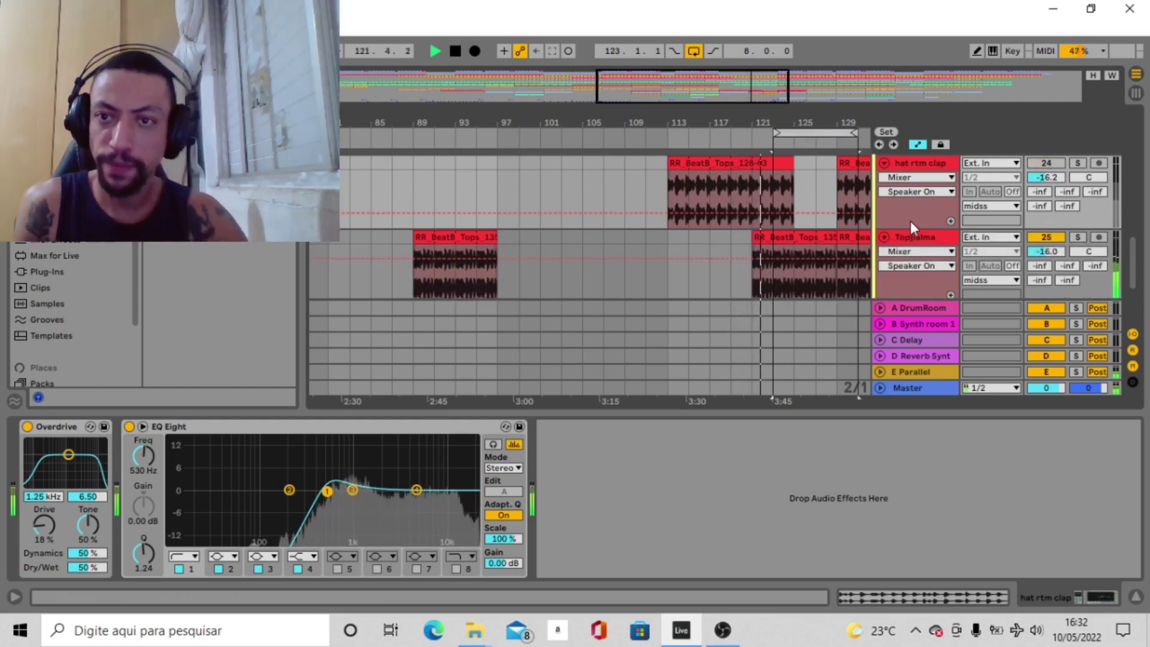
{"action": "left_click", "coordinate": [913, 238]}
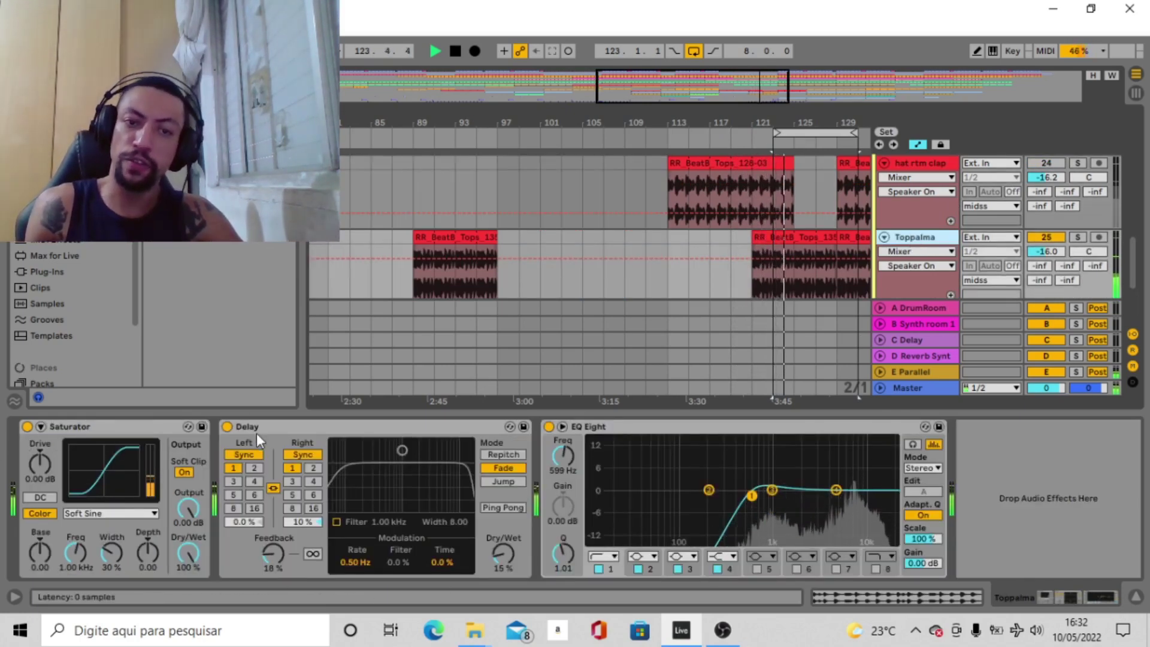
Step: Take the midss group out of solo, and fold the highs group with its tracks reactivated
{"action": "key", "text": "minus"}
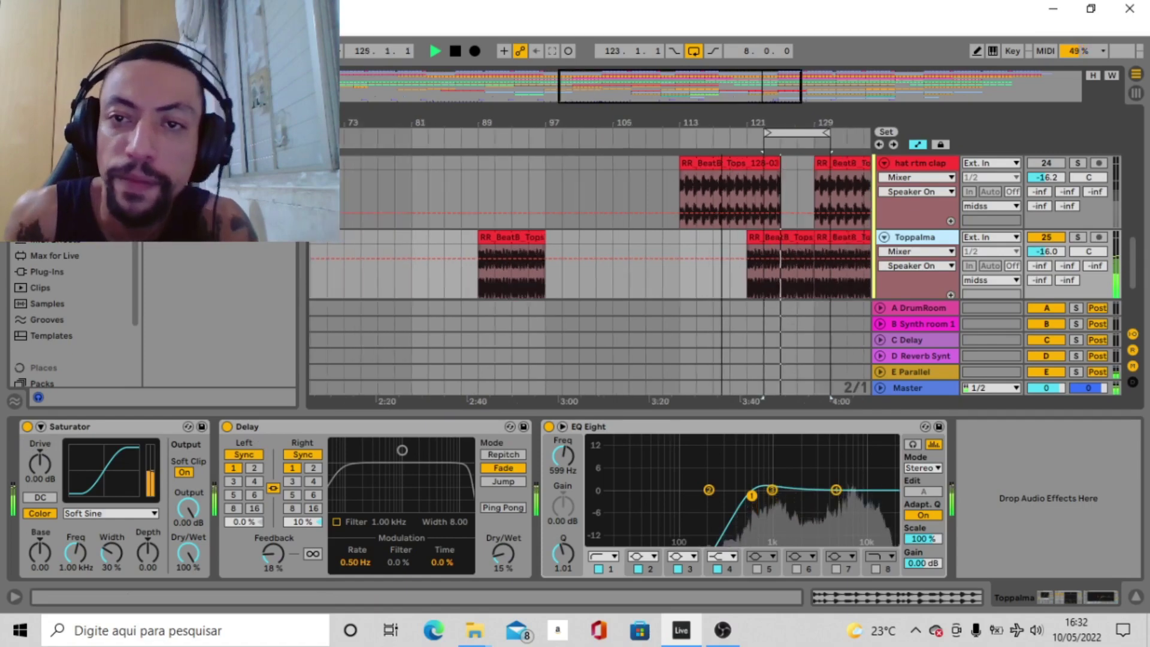
{"action": "scroll", "coordinate": [1047, 179], "scroll_direction": "down", "scroll_amount": 10}
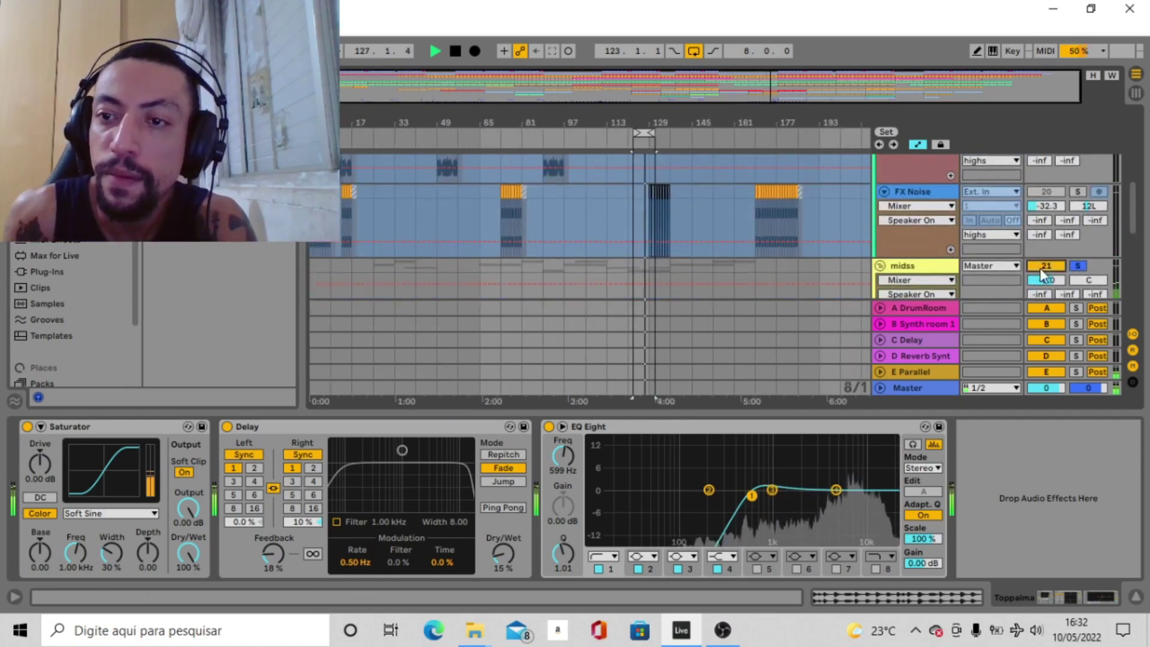
{"action": "left_click", "coordinate": [1045, 266]}
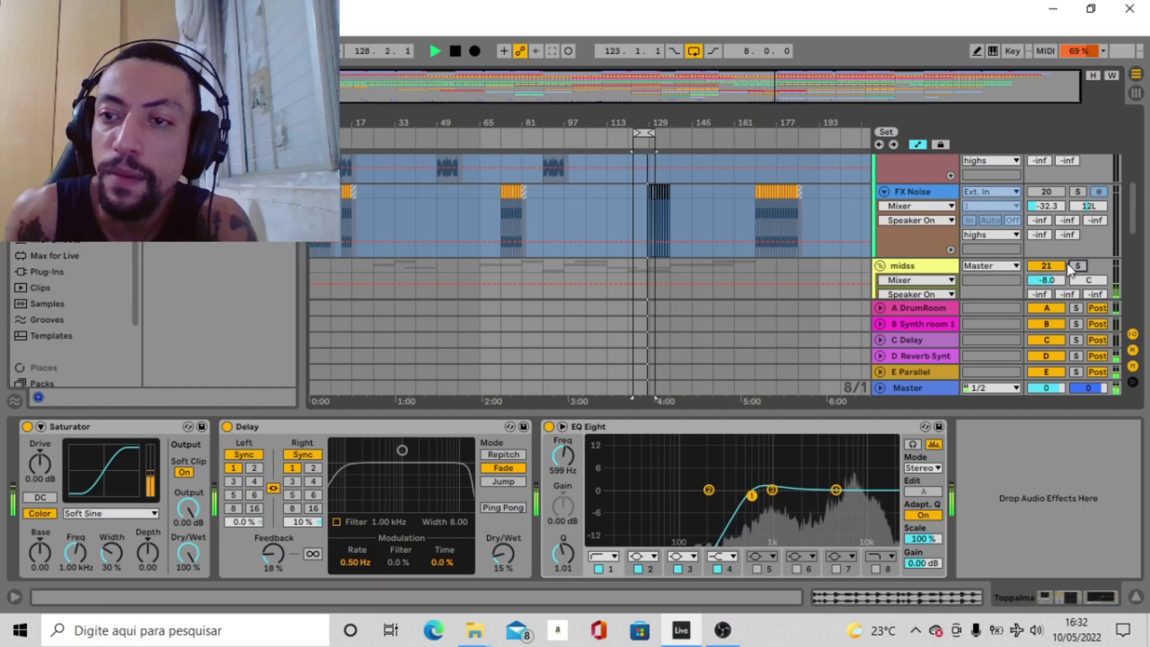
{"action": "scroll", "coordinate": [1061, 263], "scroll_direction": "up", "scroll_amount": 2}
{"action": "scroll", "coordinate": [1052, 264], "scroll_direction": "up", "scroll_amount": 2}
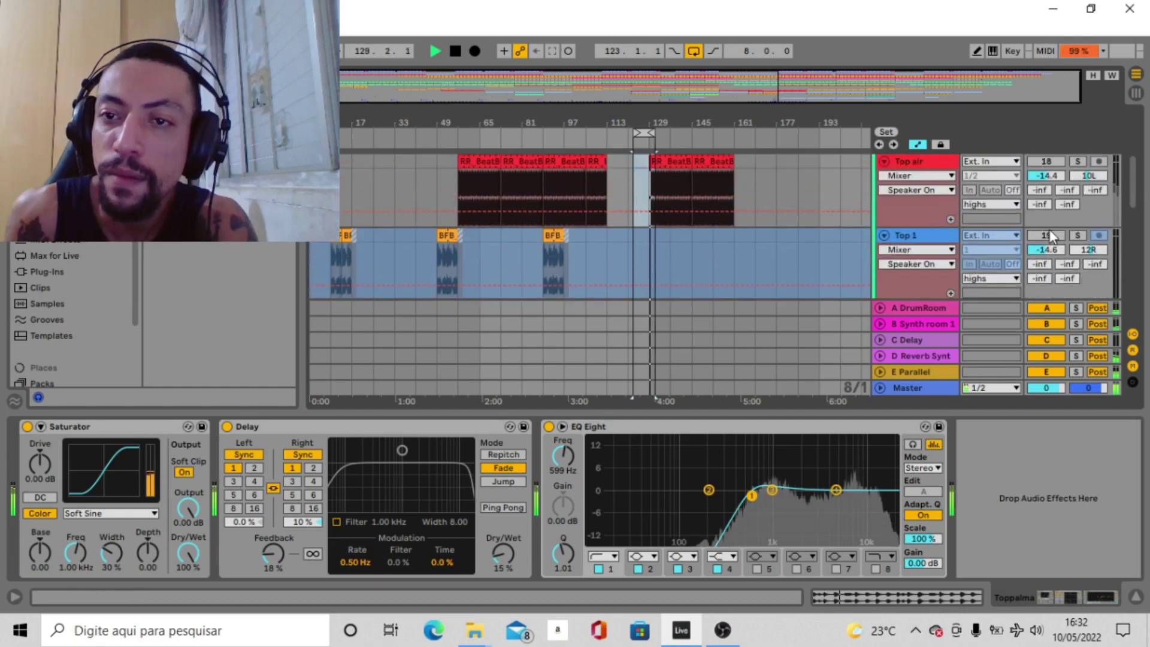
{"action": "scroll", "coordinate": [1052, 237], "scroll_direction": "up", "scroll_amount": 2}
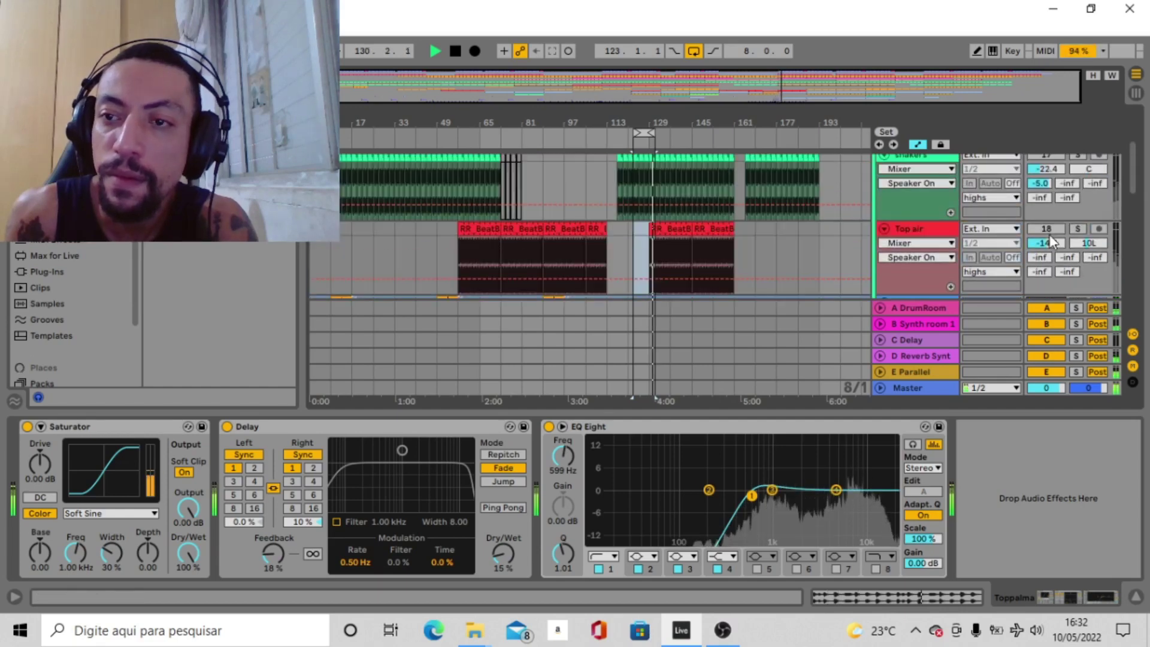
{"action": "scroll", "coordinate": [1049, 263], "scroll_direction": "up", "scroll_amount": 2}
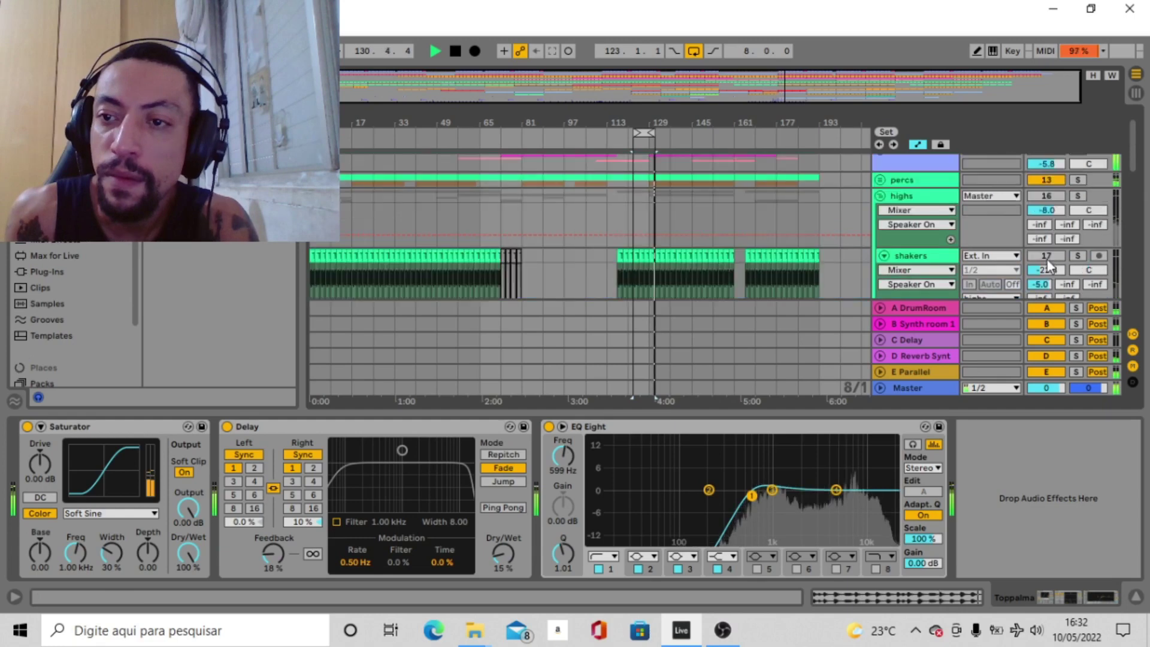
{"action": "scroll", "coordinate": [1048, 264], "scroll_direction": "up", "scroll_amount": 2}
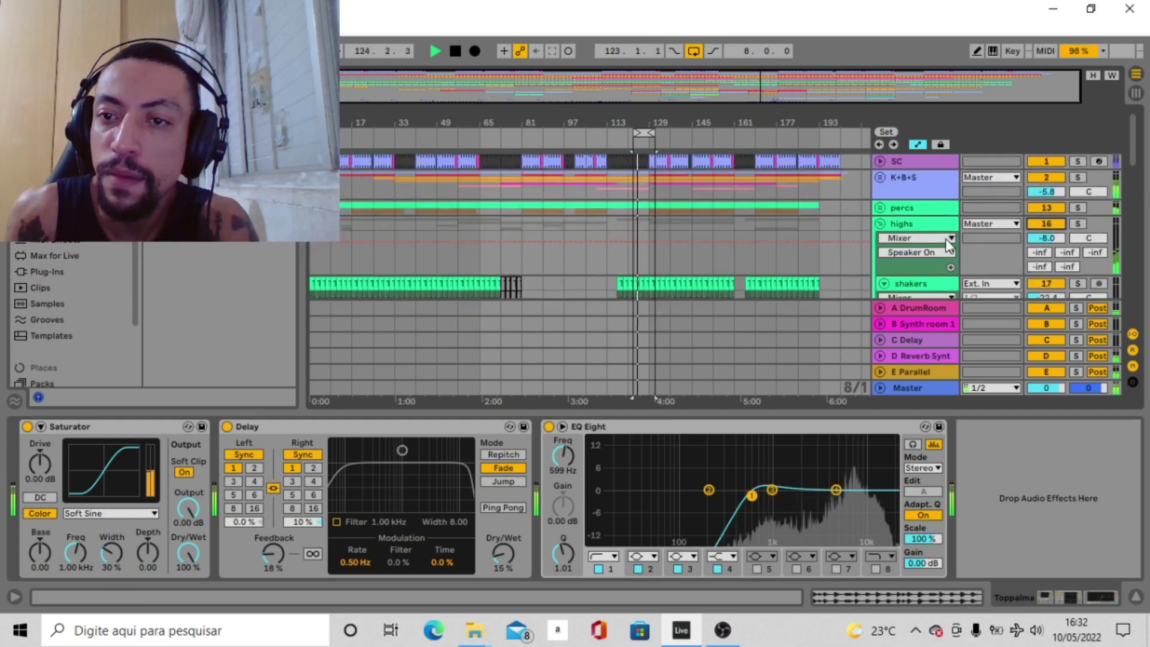
{"action": "left_click", "coordinate": [881, 224]}
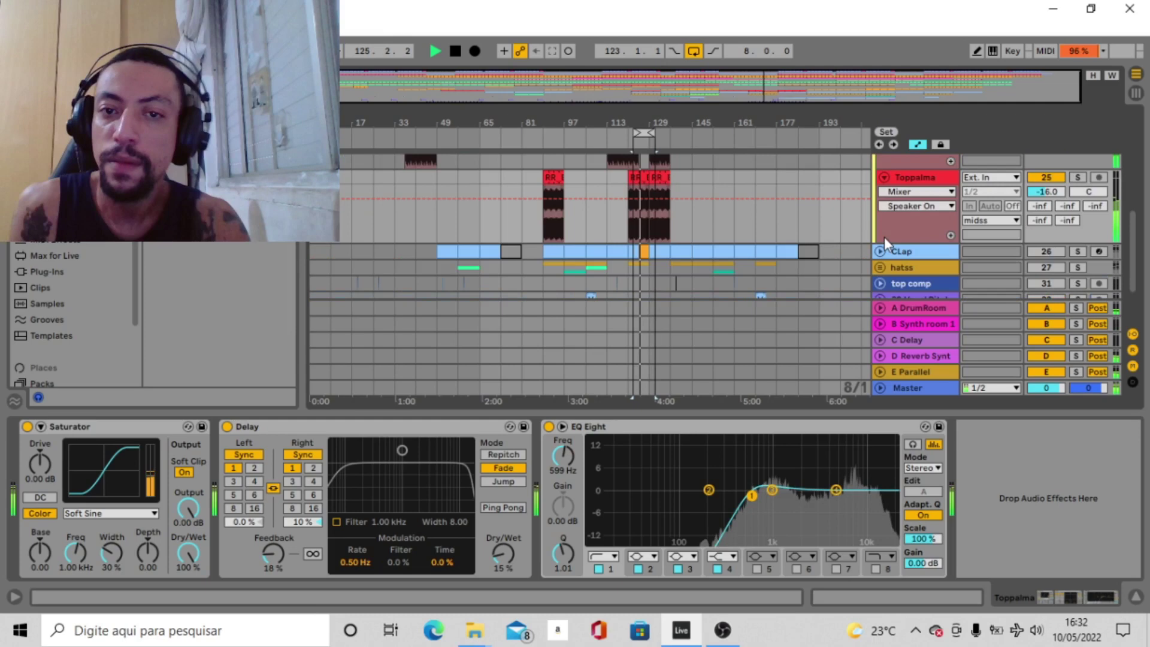
Step: Move the eight-bar loop to bar 129 and play CLap soloed, with its lane unfolded and its device chain displayed
{"action": "scroll", "coordinate": [863, 228], "scroll_direction": "down", "scroll_amount": 2}
{"action": "key", "text": "space"}
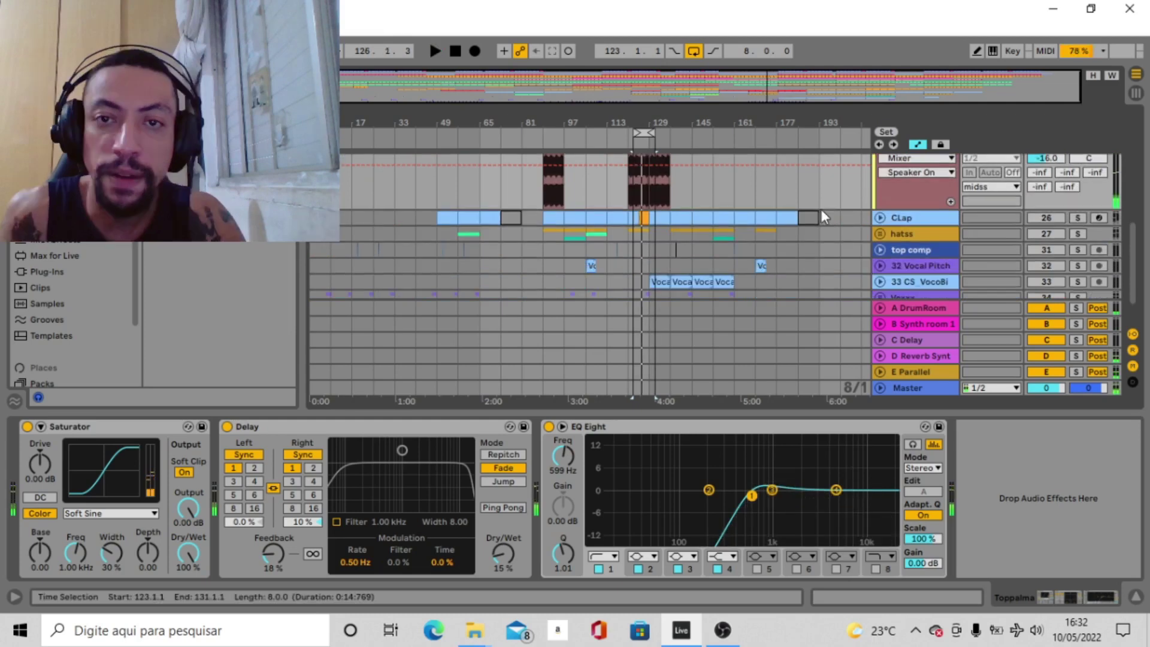
{"action": "left_click_drag", "start_coordinate": [653, 133], "coordinate": [669, 144]}
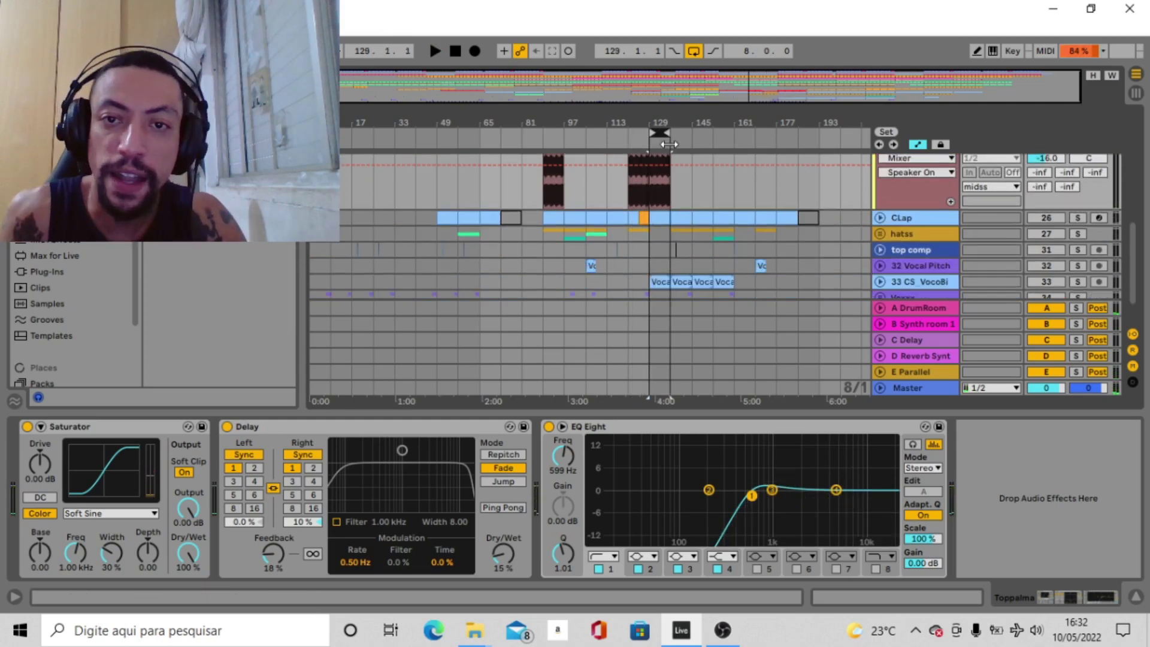
{"action": "key", "text": "space"}
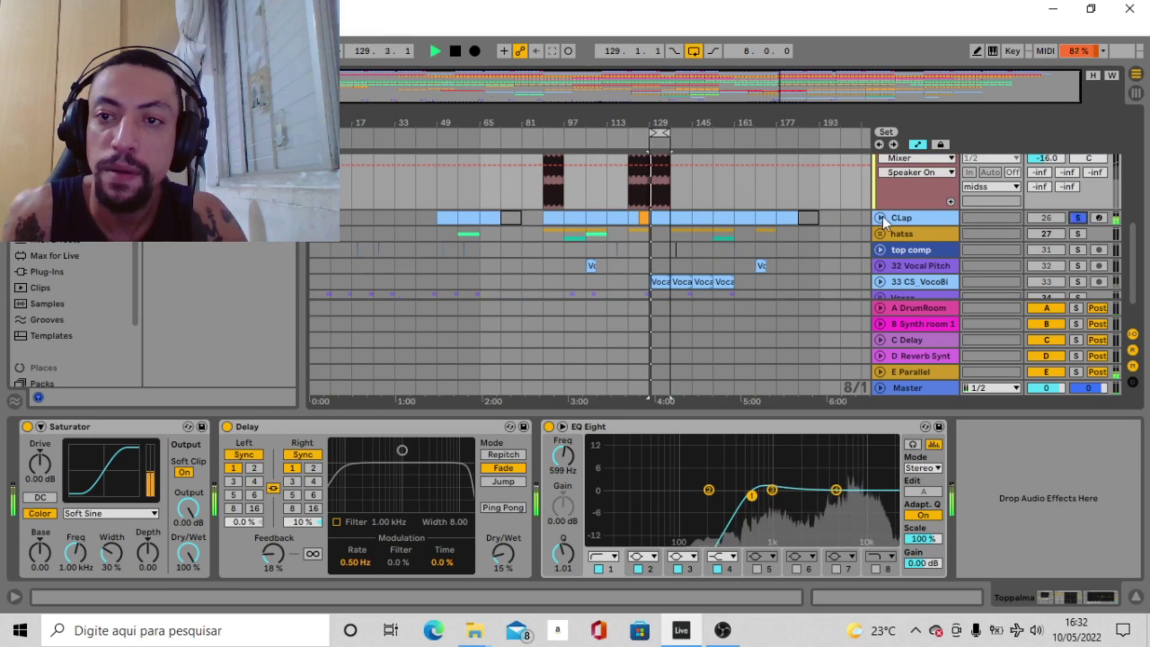
{"action": "left_click", "coordinate": [881, 217]}
{"action": "left_click", "coordinate": [921, 220]}
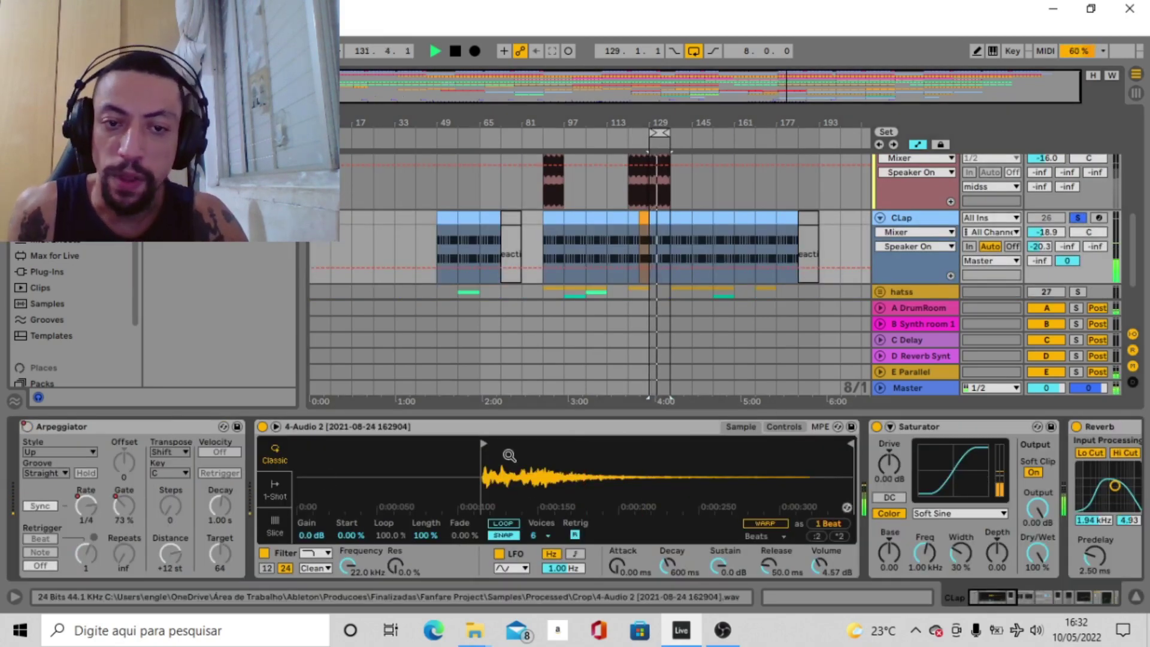
Step: Mute the two chains of CLap's Audio Effect Rack in turn to hear each one alone
{"action": "left_click", "coordinate": [986, 592]}
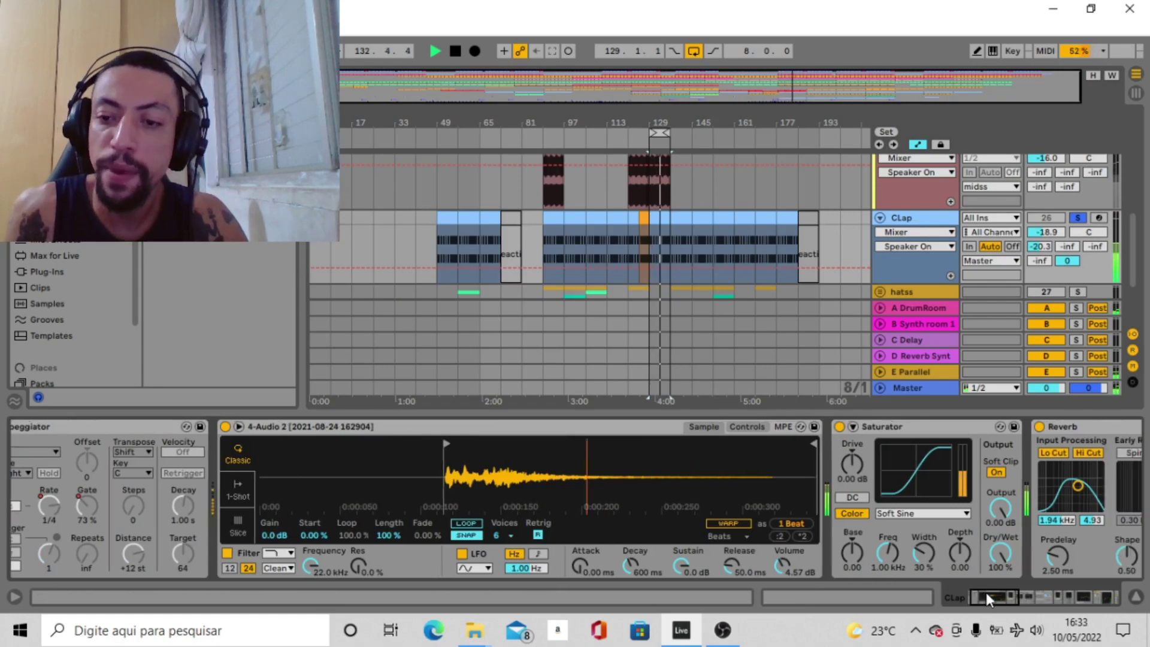
{"action": "left_click_drag", "start_coordinate": [986, 592], "coordinate": [1044, 598]}
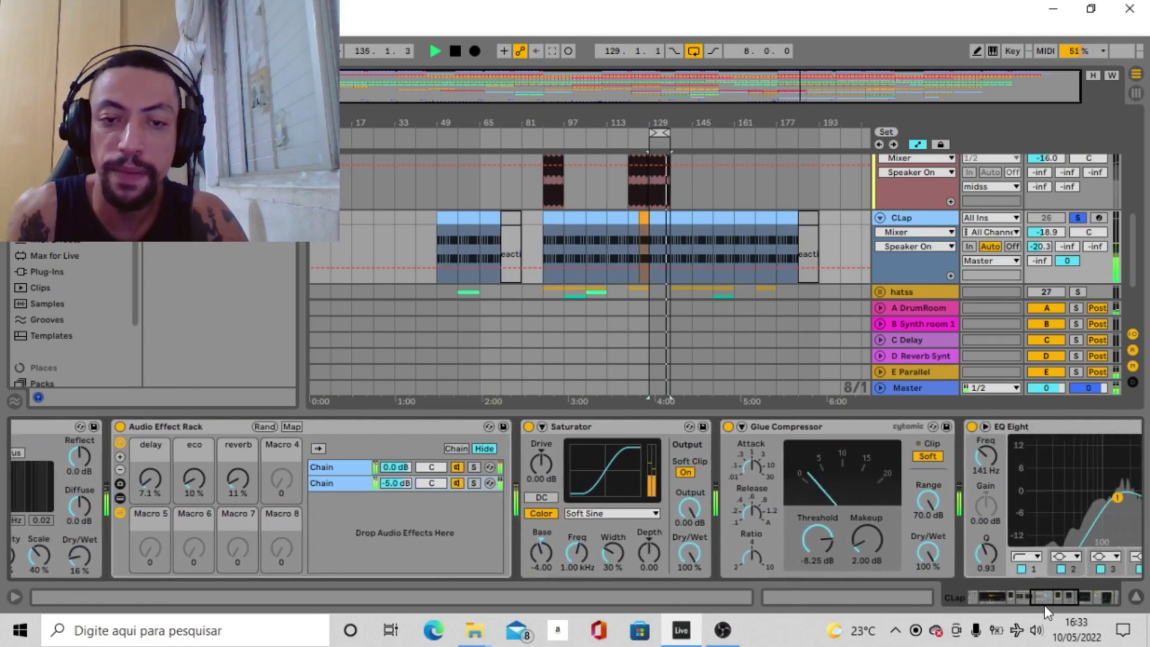
{"action": "left_click", "coordinate": [573, 483]}
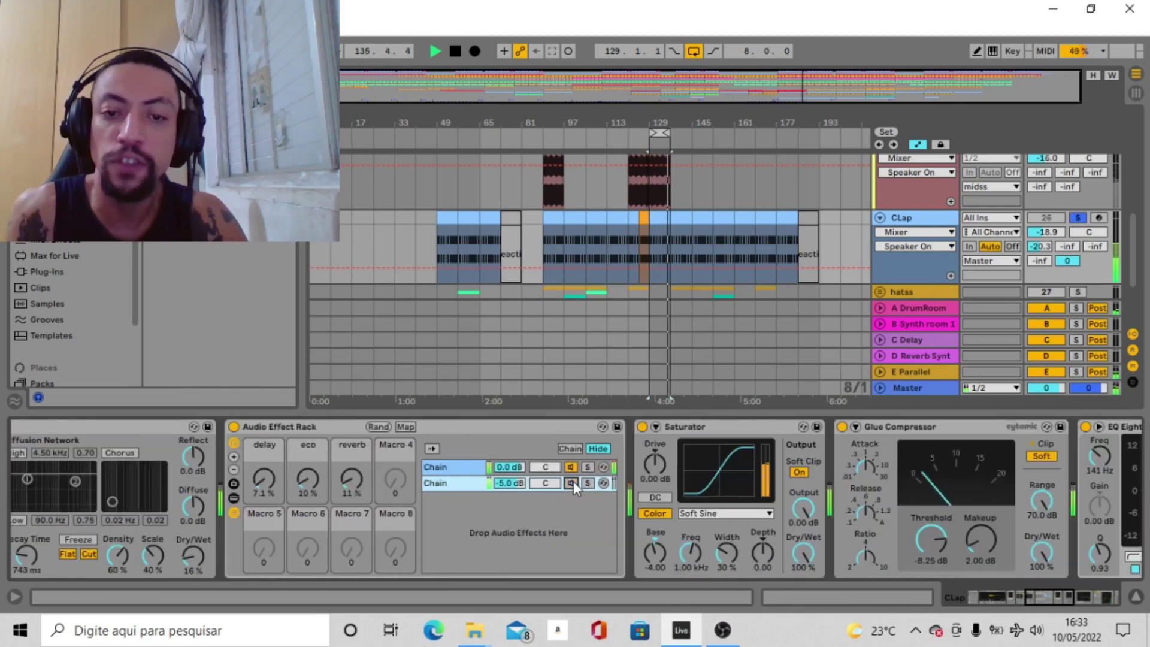
{"action": "left_click", "coordinate": [465, 469]}
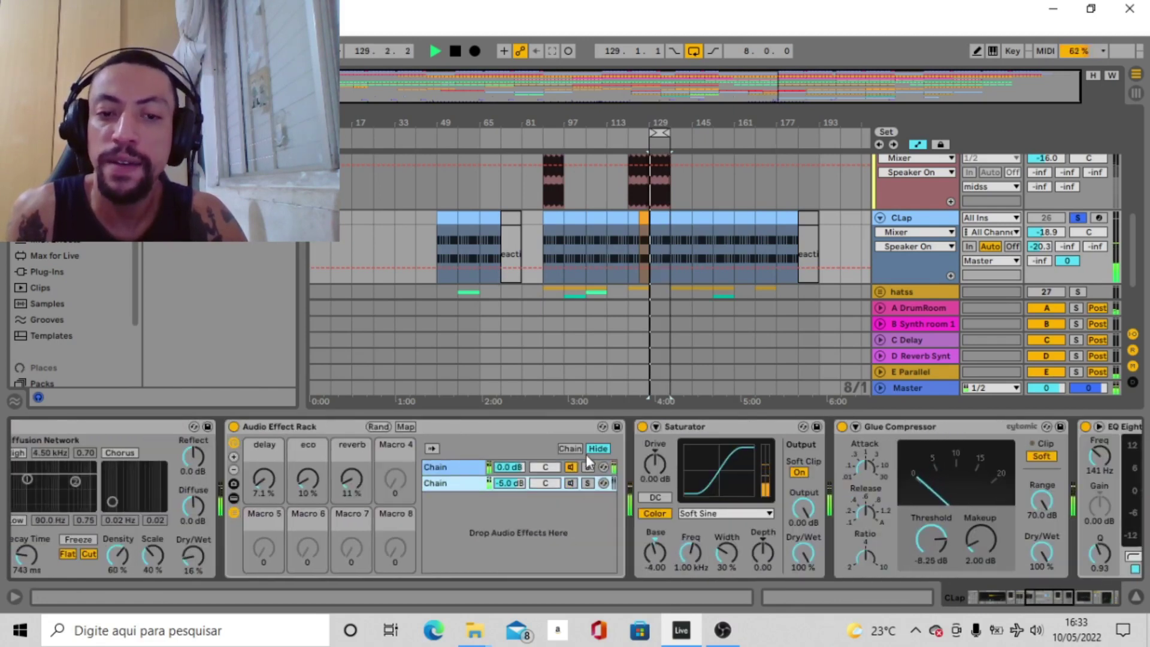
{"action": "left_click", "coordinate": [573, 468]}
{"action": "left_click", "coordinate": [572, 483]}
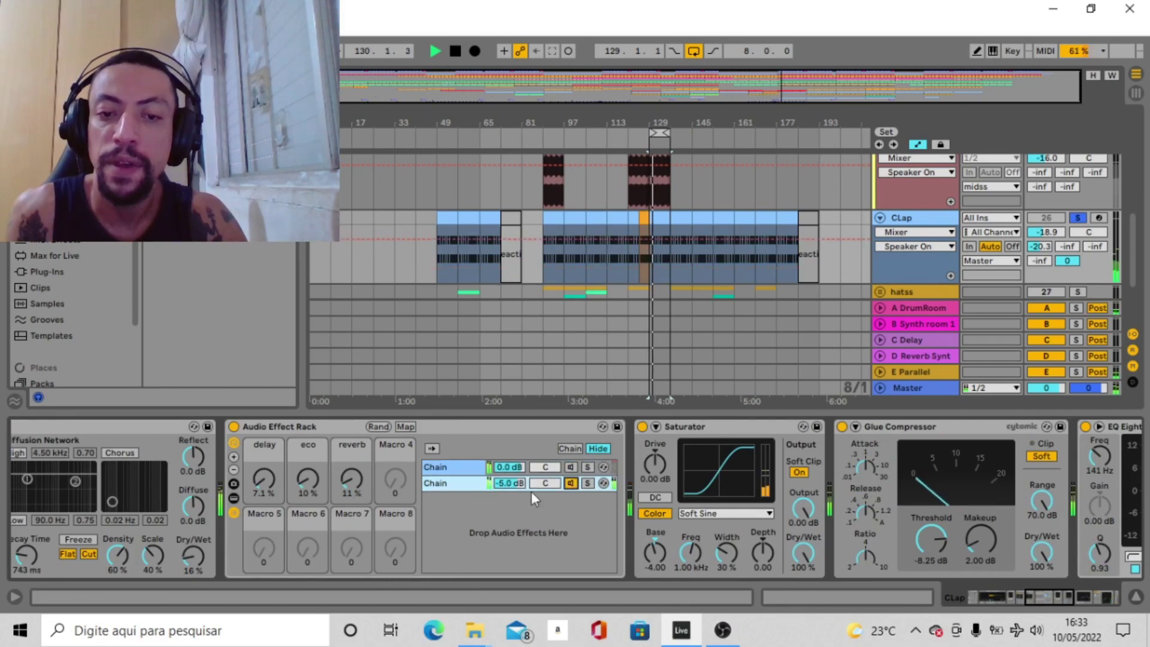
Step: Display the Delay and Digital Pong devices in the rack's second chain, and reactivate the first chain
{"action": "left_click", "coordinate": [465, 483]}
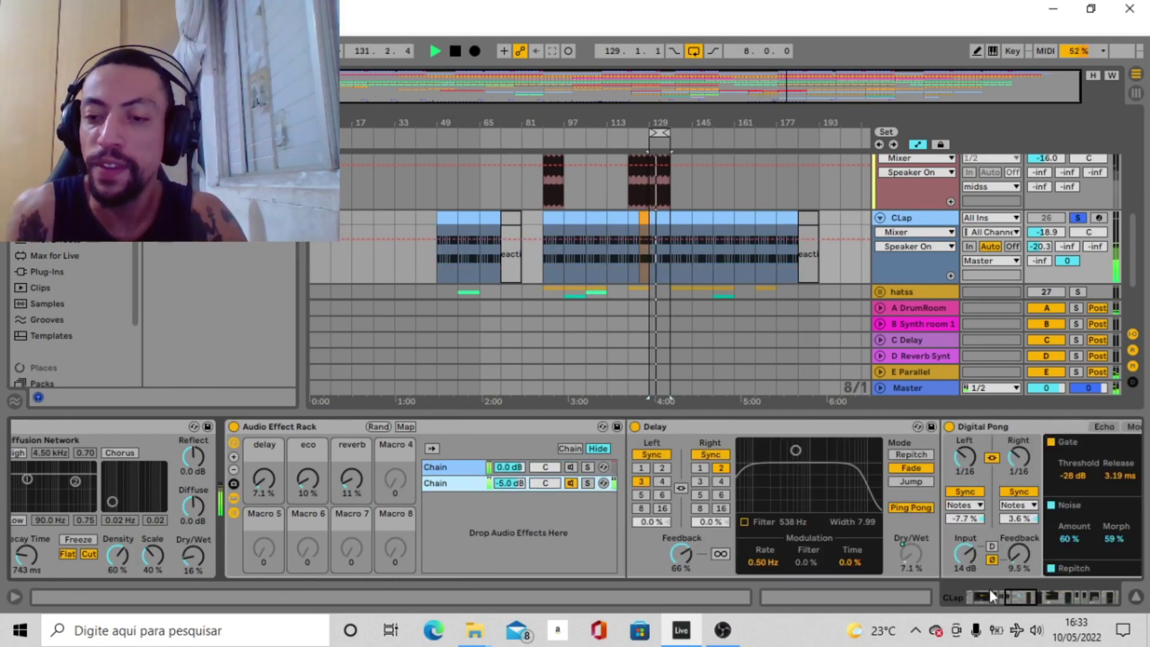
{"action": "left_click_drag", "start_coordinate": [1011, 596], "coordinate": [1017, 634]}
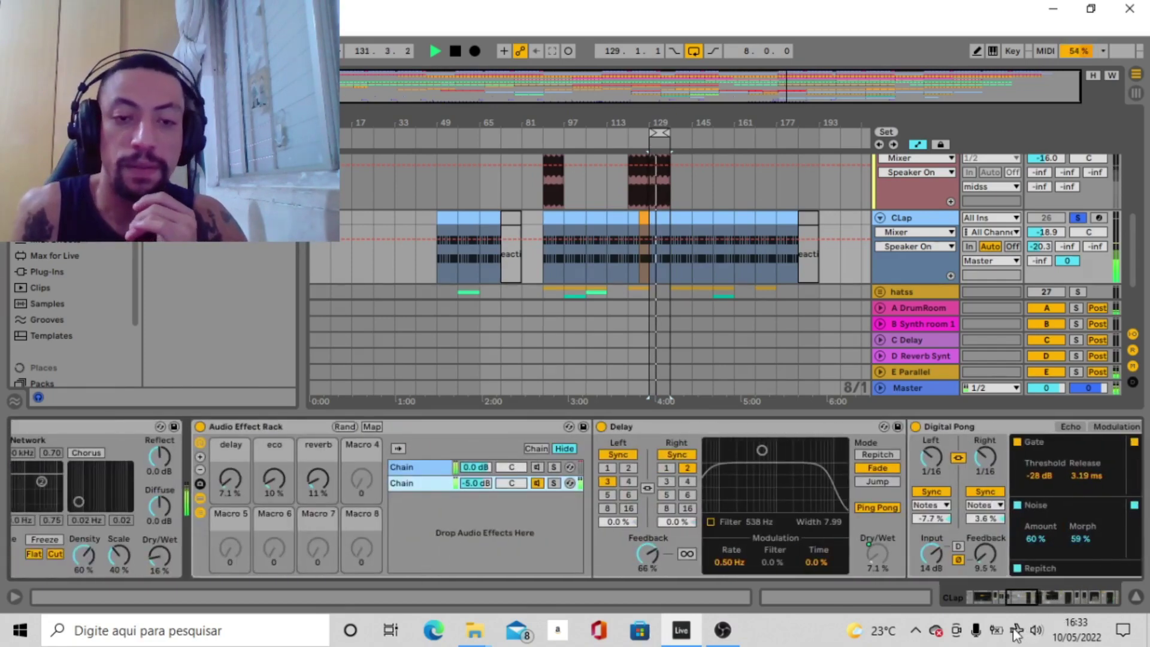
{"action": "left_click", "coordinate": [537, 468]}
Step: Examine the rest of CLap's effects chain through to the Limiter, and open the notes of its clip at bar 129
{"action": "mouse_move", "coordinate": [1065, 592]}
{"action": "left_mouse_down"}
{"action": "mouse_move", "coordinate": [1118, 593]}
{"action": "mouse_move", "coordinate": [1080, 606]}
{"action": "left_mouse_up"}
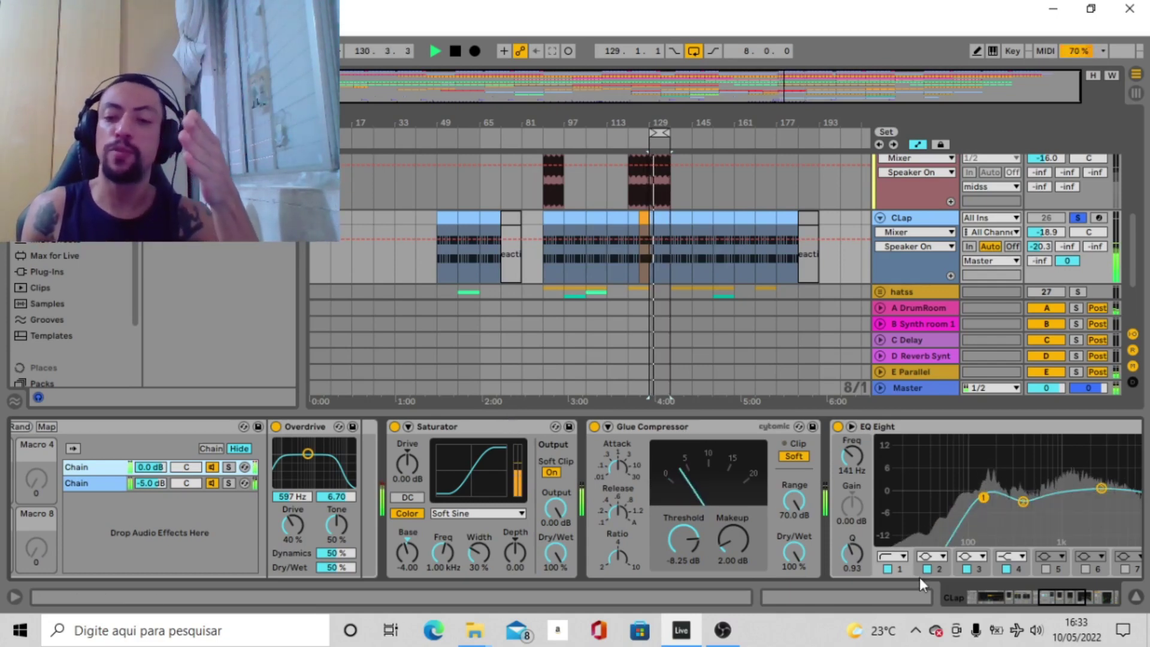
{"action": "left_click", "coordinate": [1072, 598]}
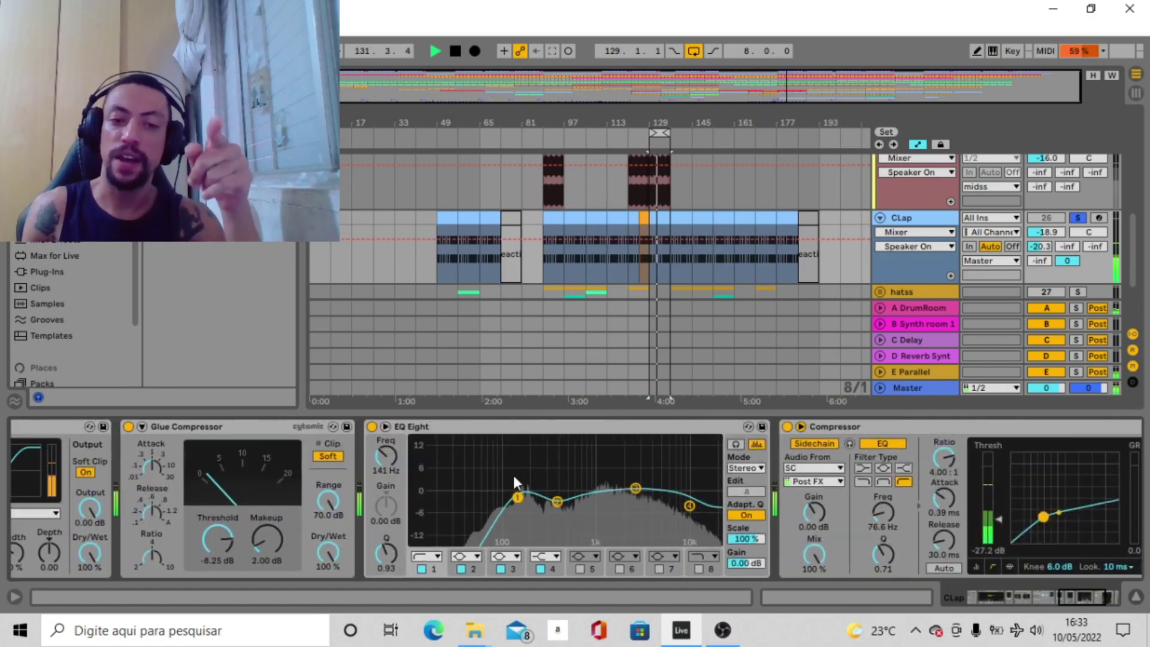
{"action": "left_click", "coordinate": [1091, 596]}
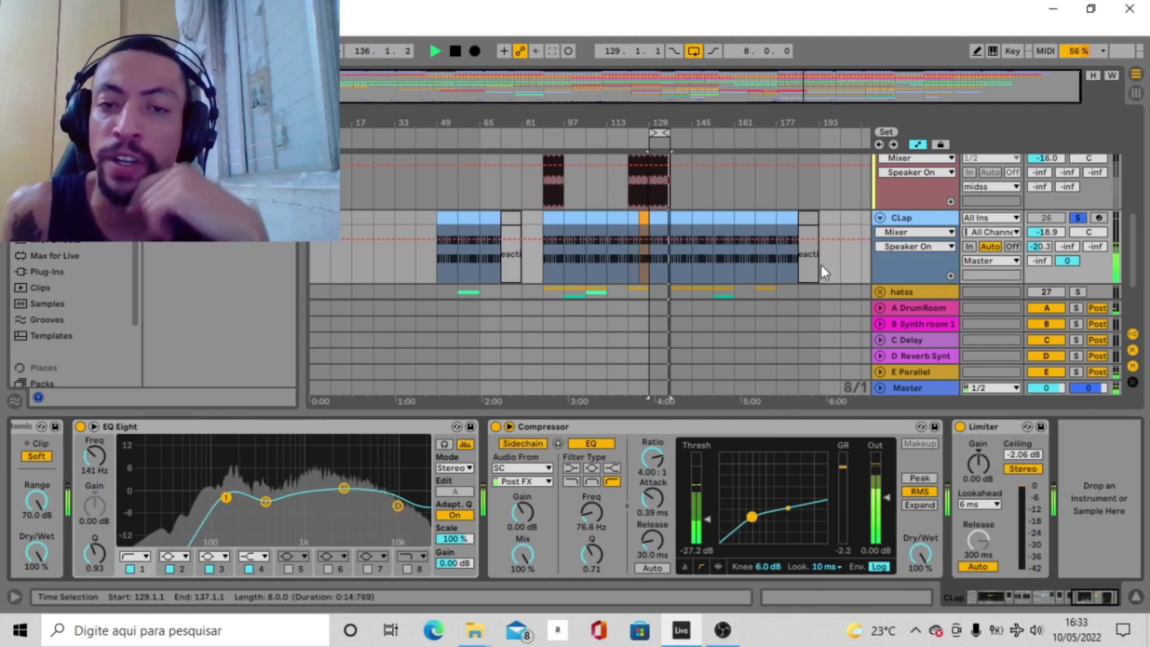
{"action": "scroll", "coordinate": [820, 264], "scroll_direction": "down", "scroll_amount": 3}
{"action": "scroll", "coordinate": [821, 264], "scroll_direction": "up", "scroll_amount": 2}
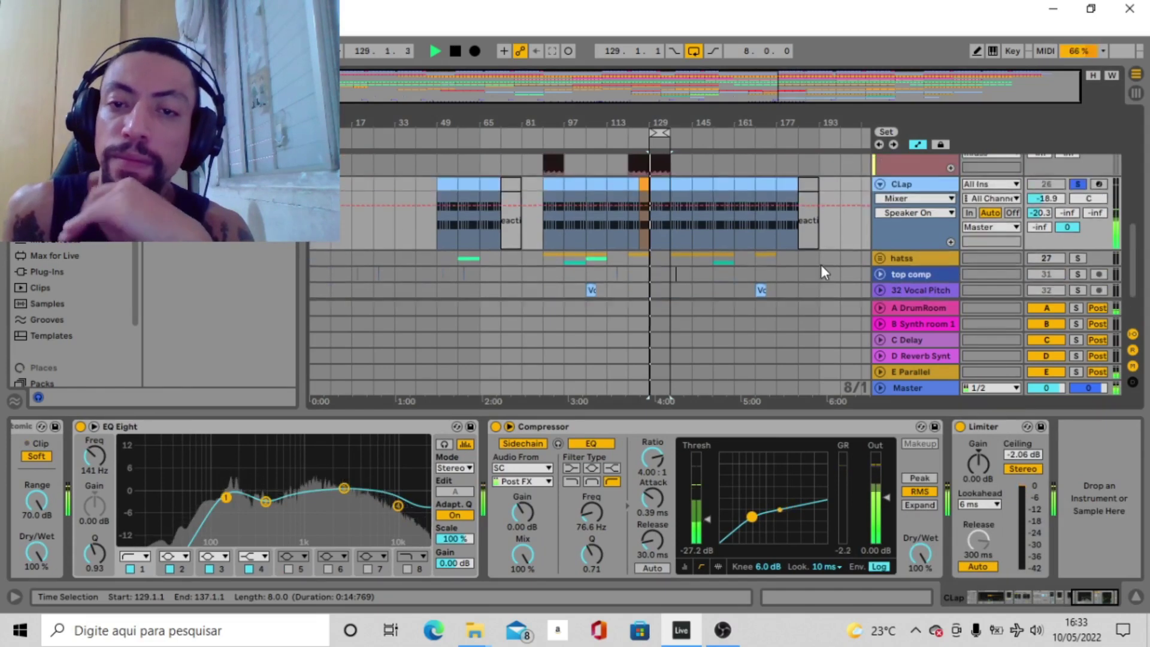
{"action": "left_click", "coordinate": [675, 184]}
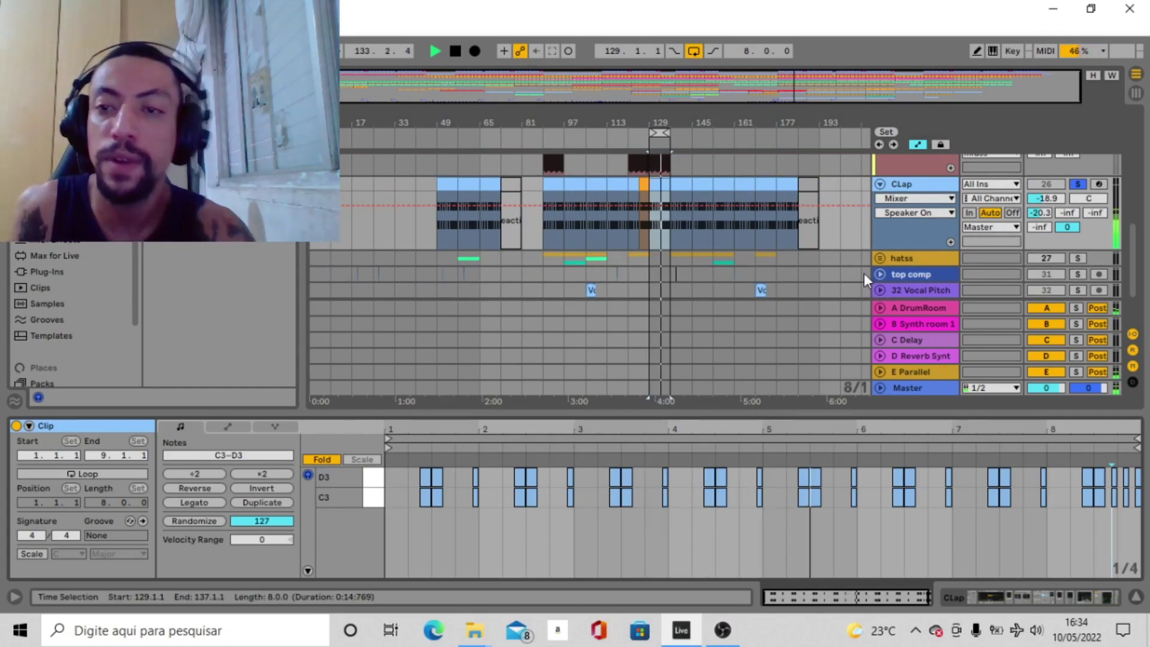
Step: Solo the hatss group instead of CLap, move the eight-bar loop to bar 137 and unfold the group's tracks
{"action": "scroll", "coordinate": [914, 257], "scroll_direction": "down", "scroll_amount": 3}
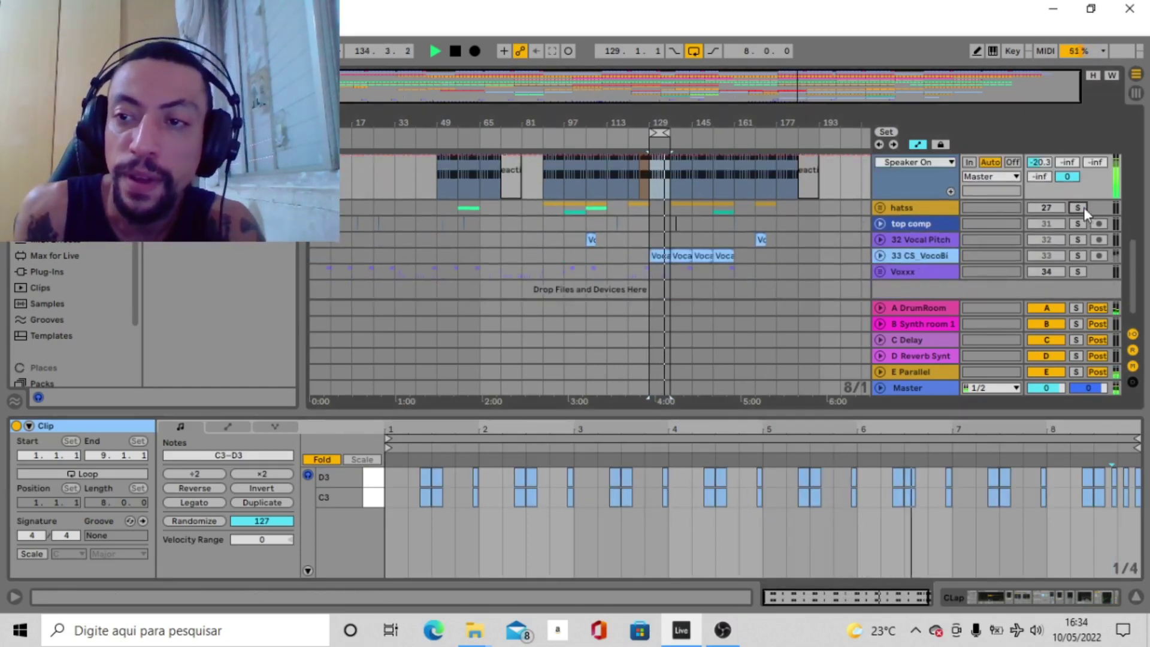
{"action": "left_click", "coordinate": [1072, 208]}
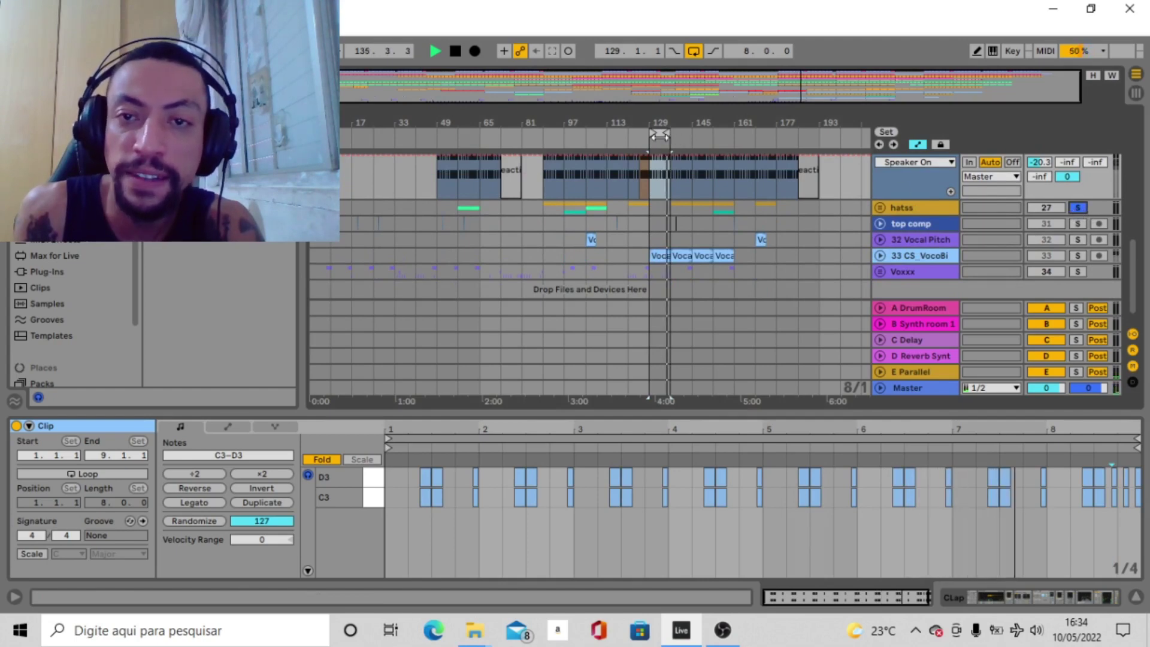
{"action": "left_click_drag", "start_coordinate": [659, 136], "coordinate": [681, 134]}
{"action": "left_click", "coordinate": [880, 207]}
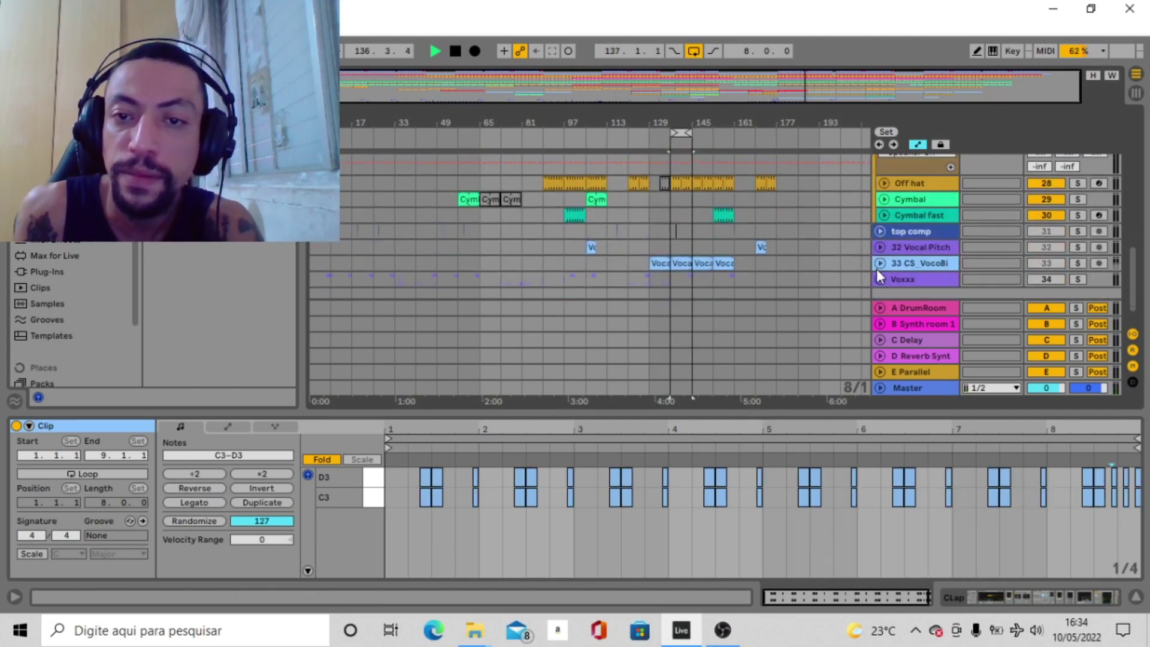
{"action": "scroll", "coordinate": [867, 246], "scroll_direction": "up", "scroll_amount": 3}
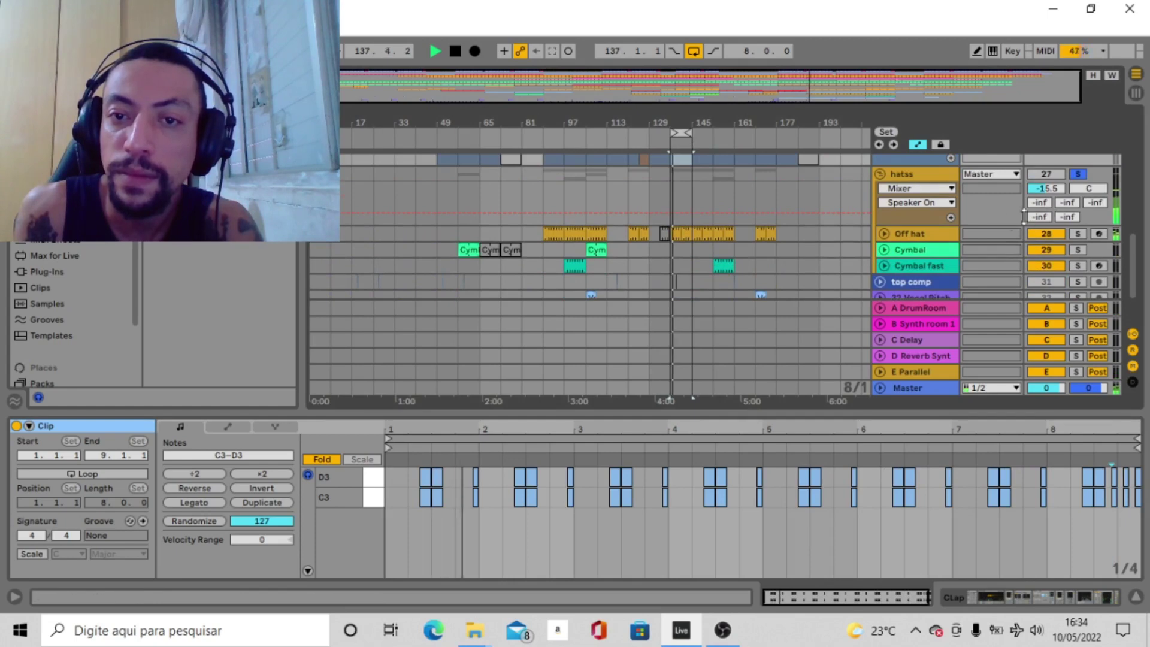
Step: Isolate the first chain of Off hat's Instrument Rack and open the notes of its clip at bar 137
{"action": "left_click", "coordinate": [936, 235]}
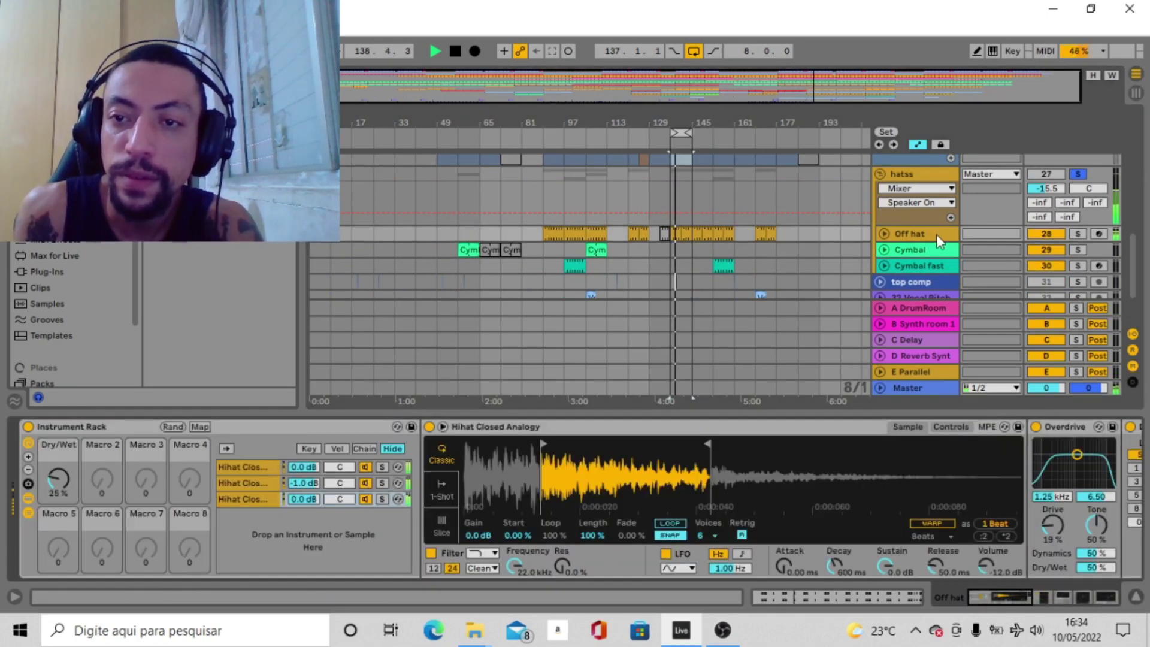
{"action": "left_click", "coordinate": [363, 482]}
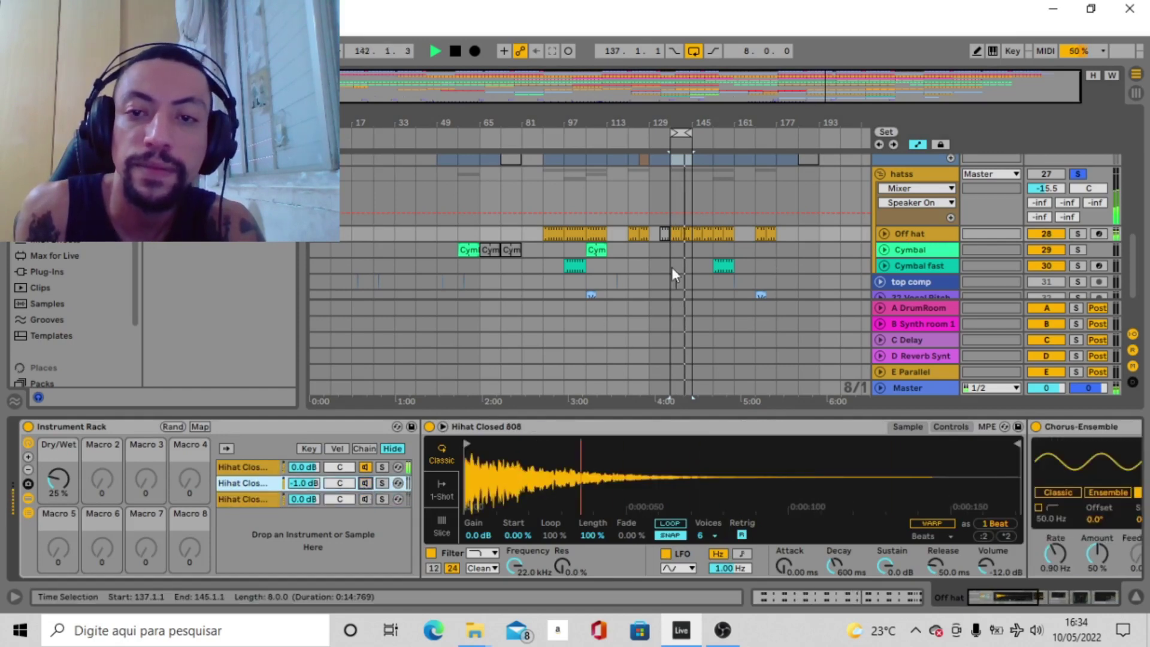
{"action": "left_click", "coordinate": [672, 233]}
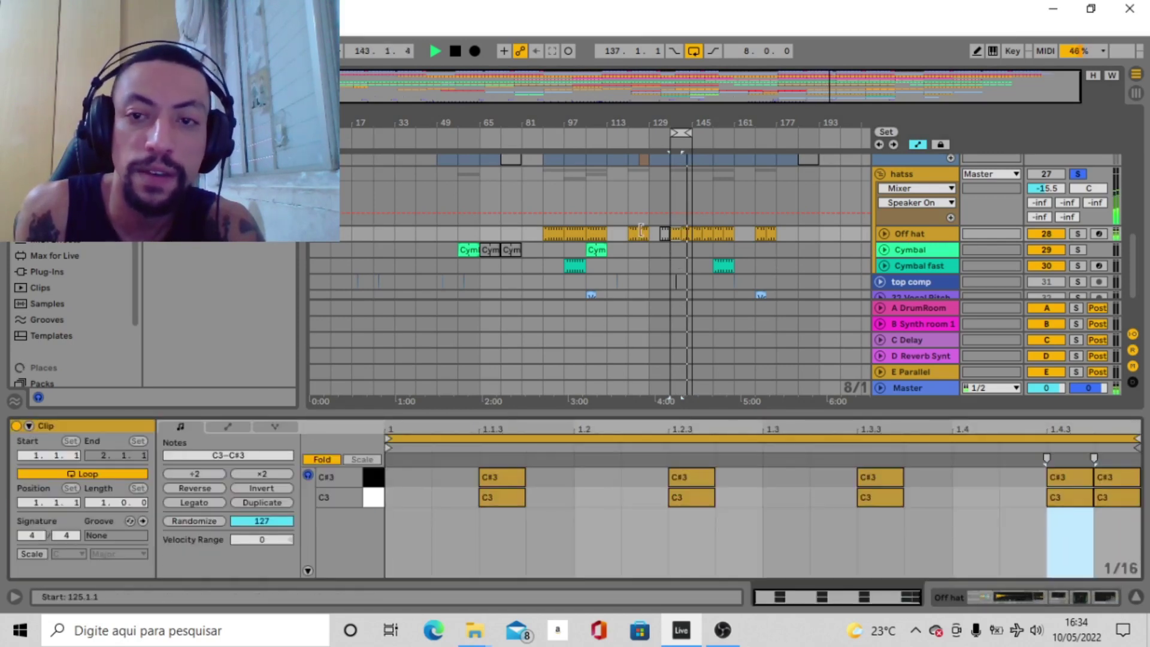
Step: Hear Off hat's Hihat Closed 808 and Hihat Closed Analogy chains one at a time, and reactivate all three rack chains
{"action": "left_click", "coordinate": [915, 235]}
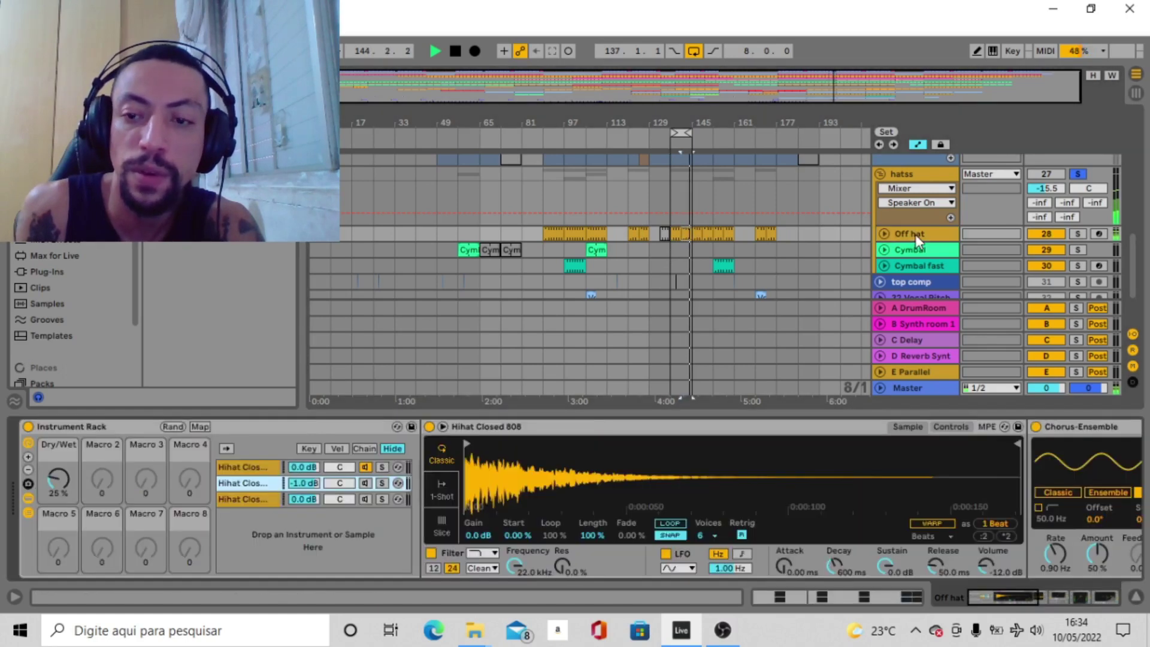
{"action": "left_click", "coordinate": [366, 468]}
{"action": "left_click", "coordinate": [364, 483]}
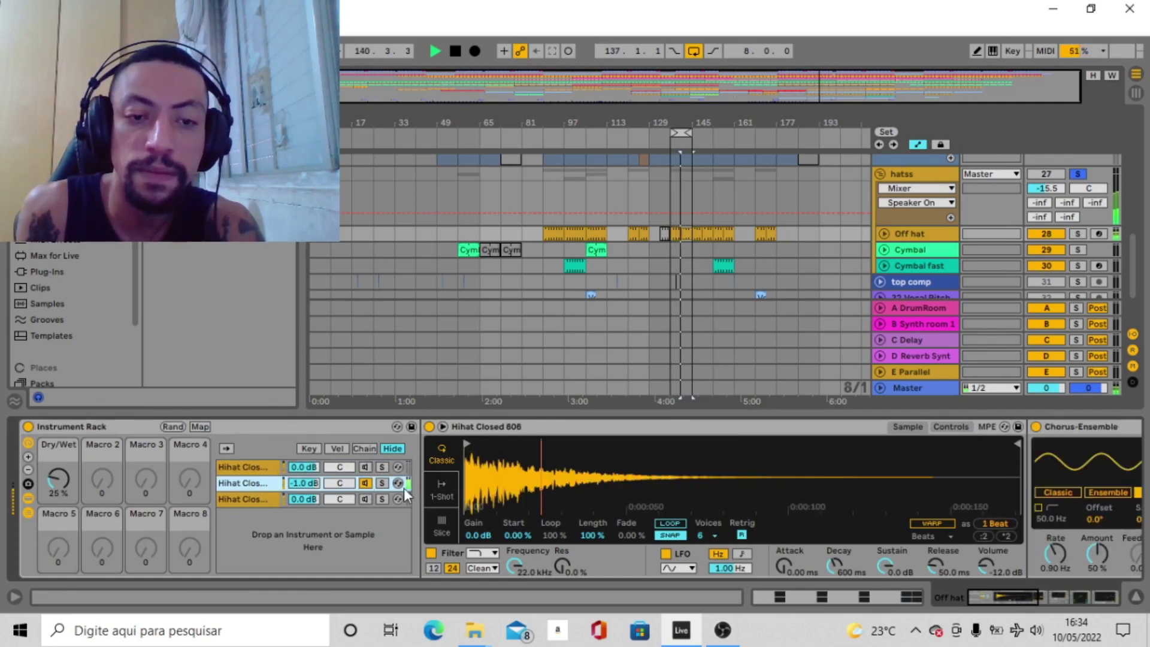
{"action": "left_click", "coordinate": [365, 483]}
{"action": "left_click", "coordinate": [365, 499]}
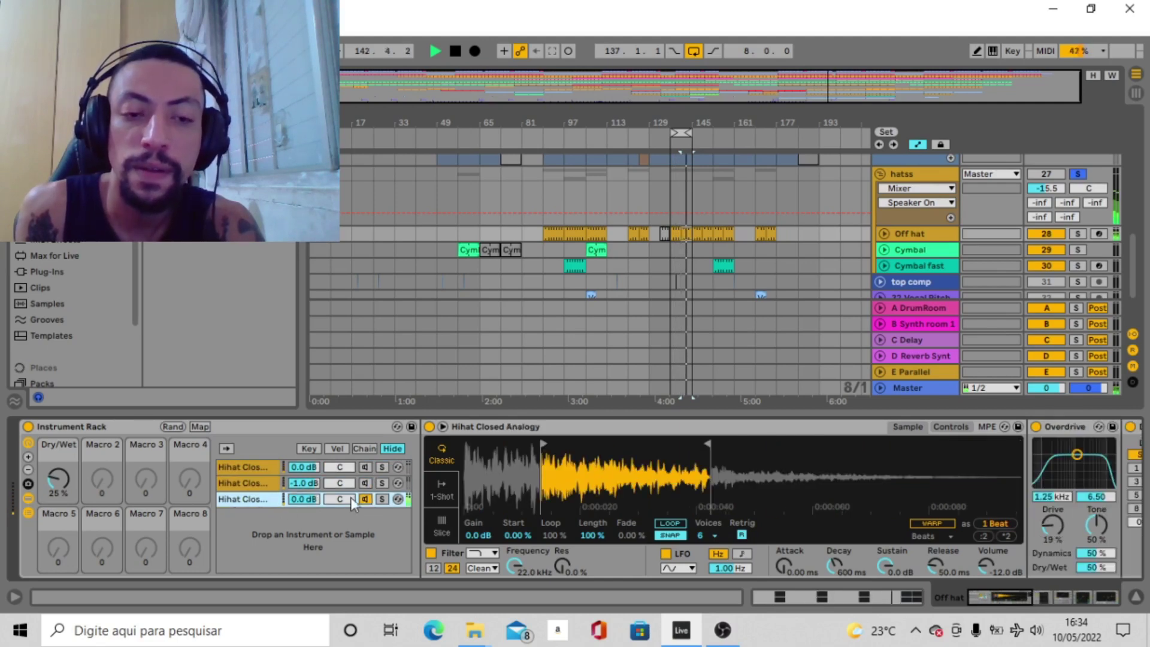
{"action": "left_click", "coordinate": [362, 483]}
{"action": "left_click", "coordinate": [365, 468]}
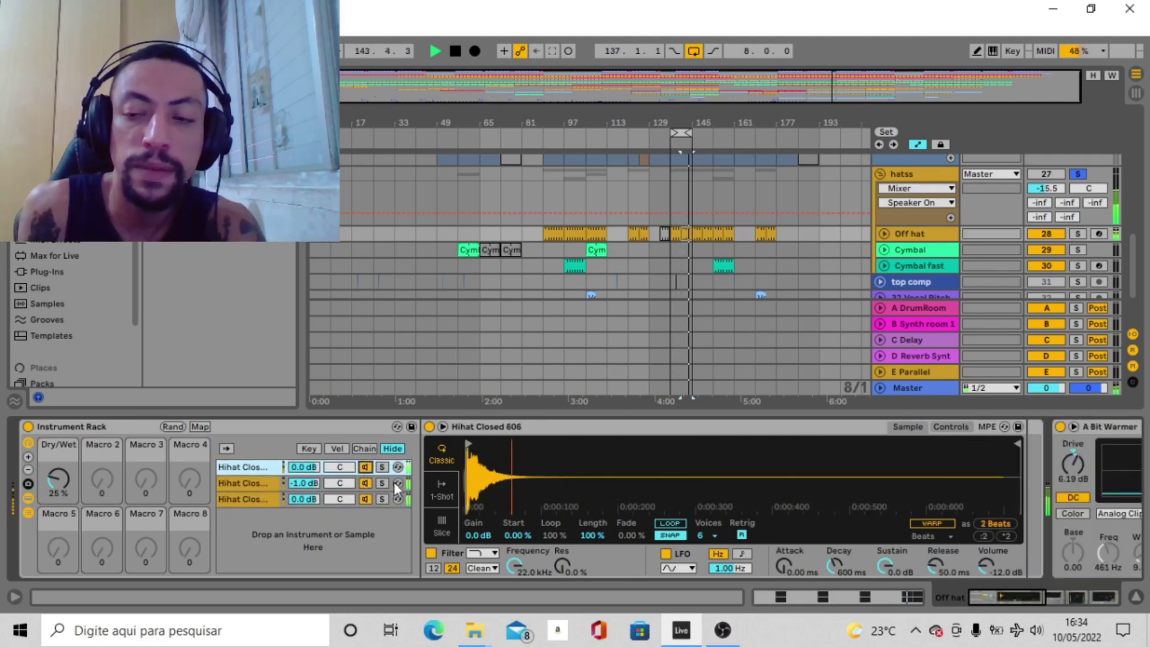
Step: Examine the rest of Off hat's effects chain, from A Bit Warmer and Compressor through to EQ Eight
{"action": "left_click_drag", "start_coordinate": [990, 598], "coordinate": [1055, 606]}
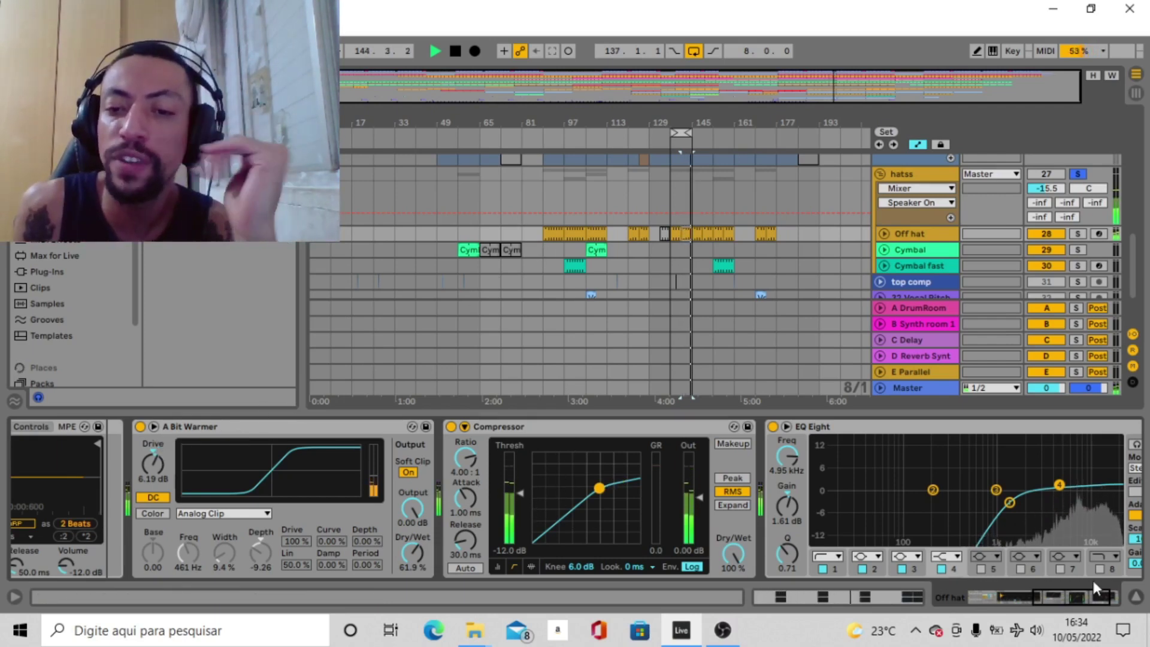
{"action": "scroll", "coordinate": [1058, 577], "scroll_direction": "right", "scroll_amount": 3}
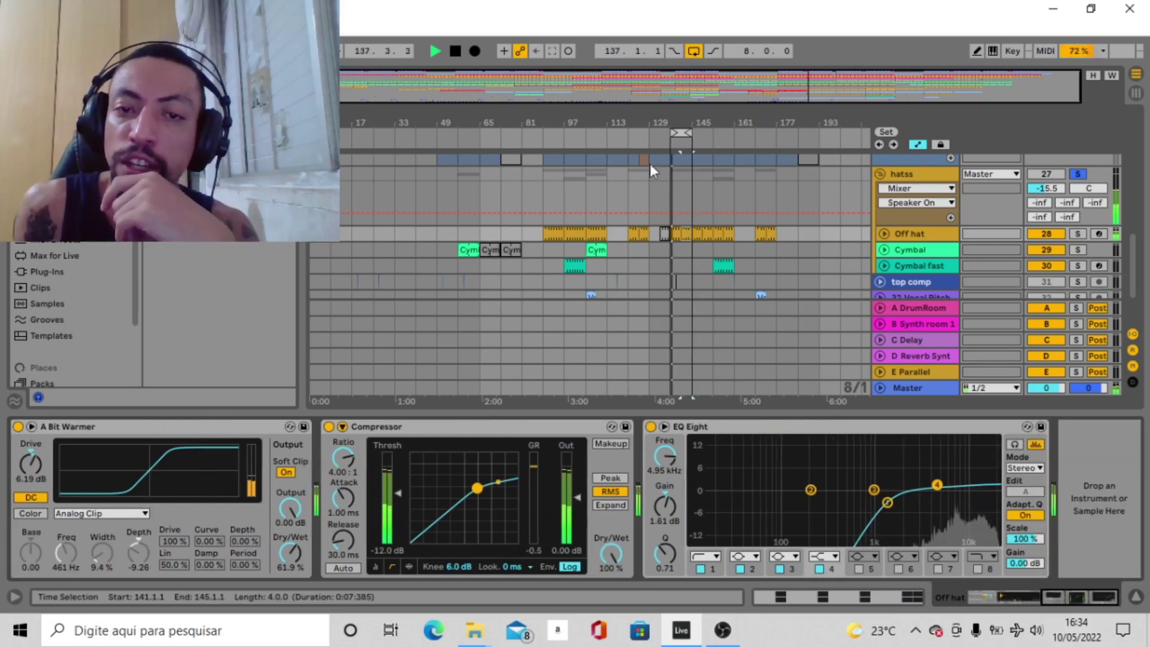
Step: Move the eight-bar loop to bar 105 with Off hat deactivated, and examine the Cymbal track's audio clip and effects chain
{"action": "left_click_drag", "start_coordinate": [683, 132], "coordinate": [614, 139]}
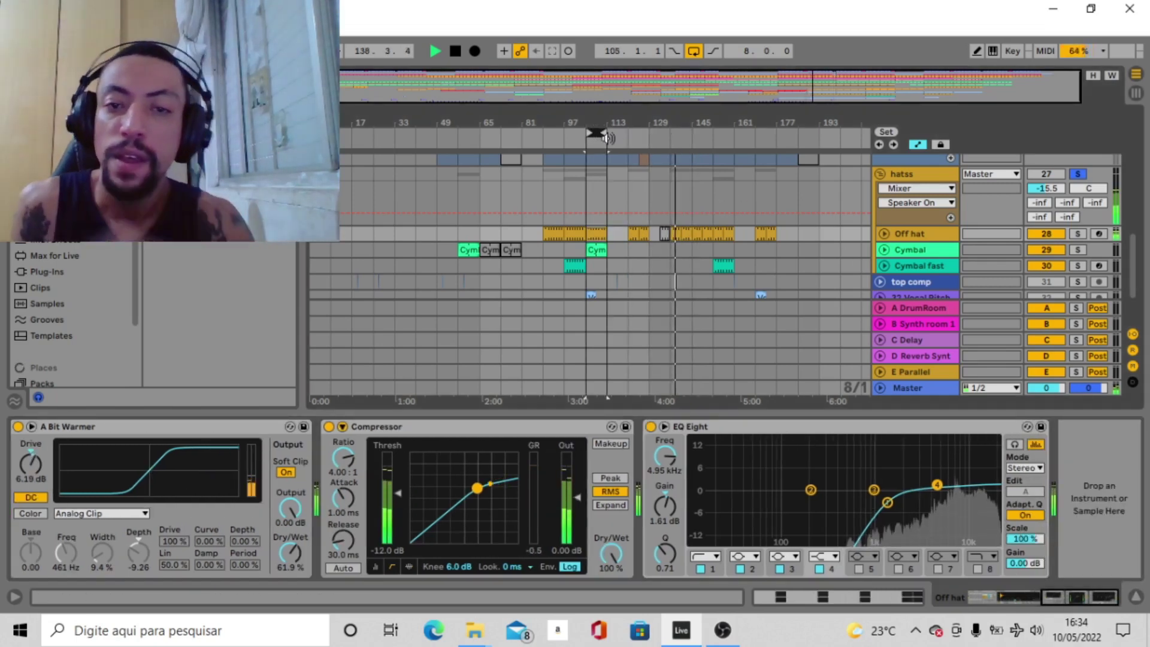
{"action": "left_click", "coordinate": [1047, 235]}
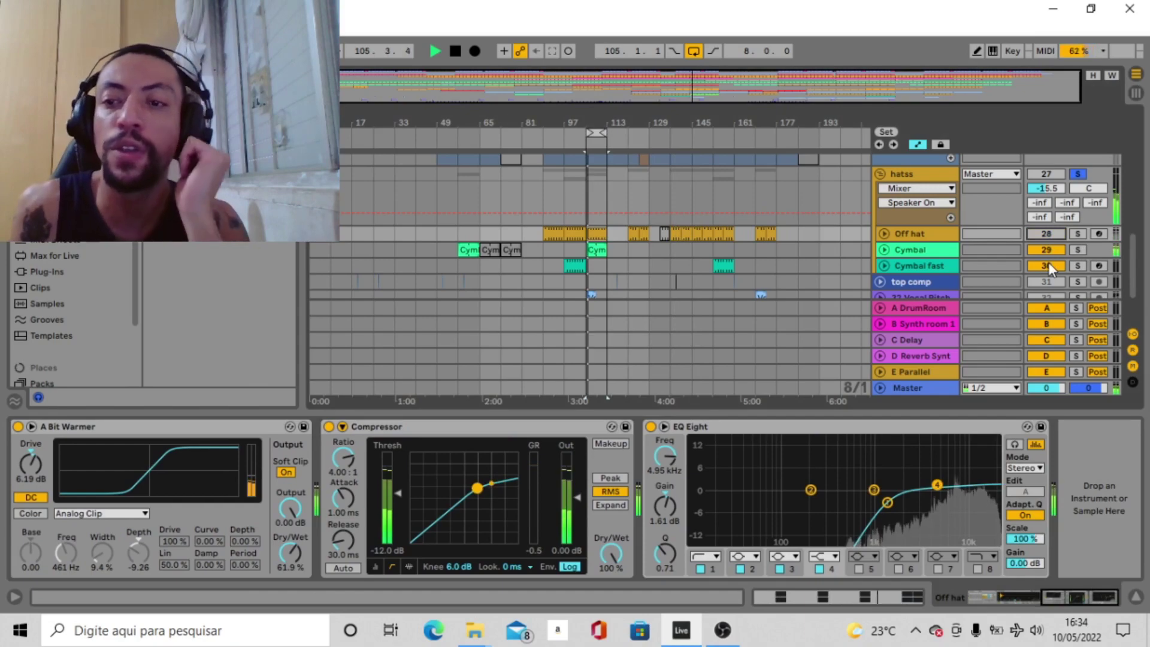
{"action": "left_click", "coordinate": [912, 247]}
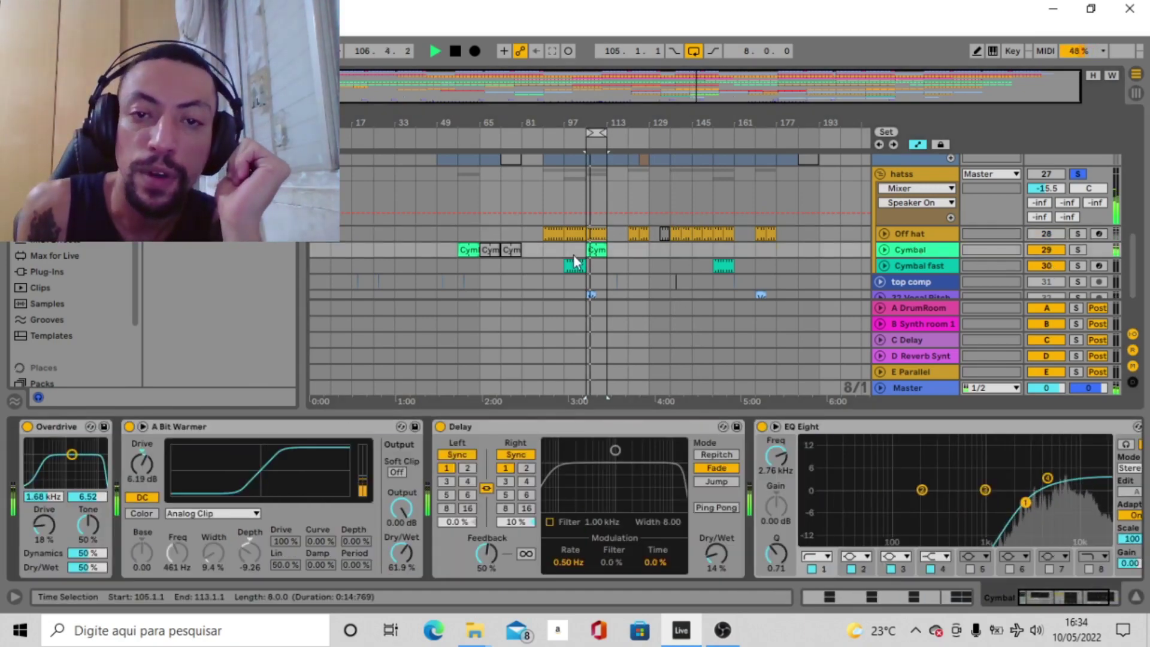
{"action": "double_click", "coordinate": [596, 250]}
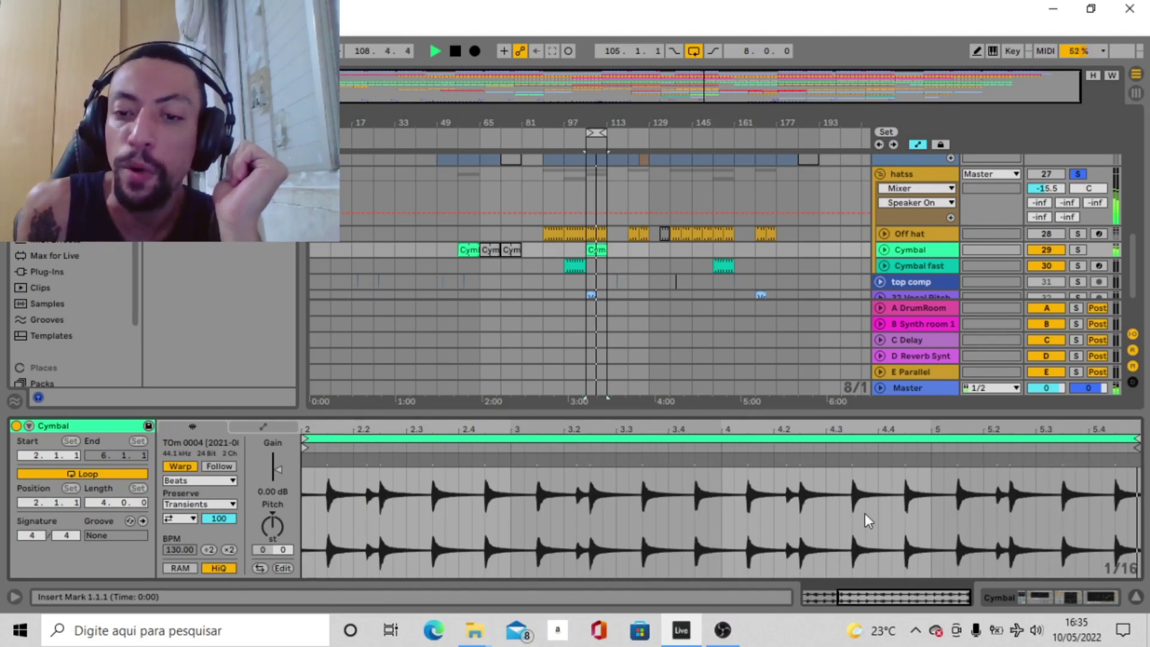
{"action": "left_click", "coordinate": [918, 253]}
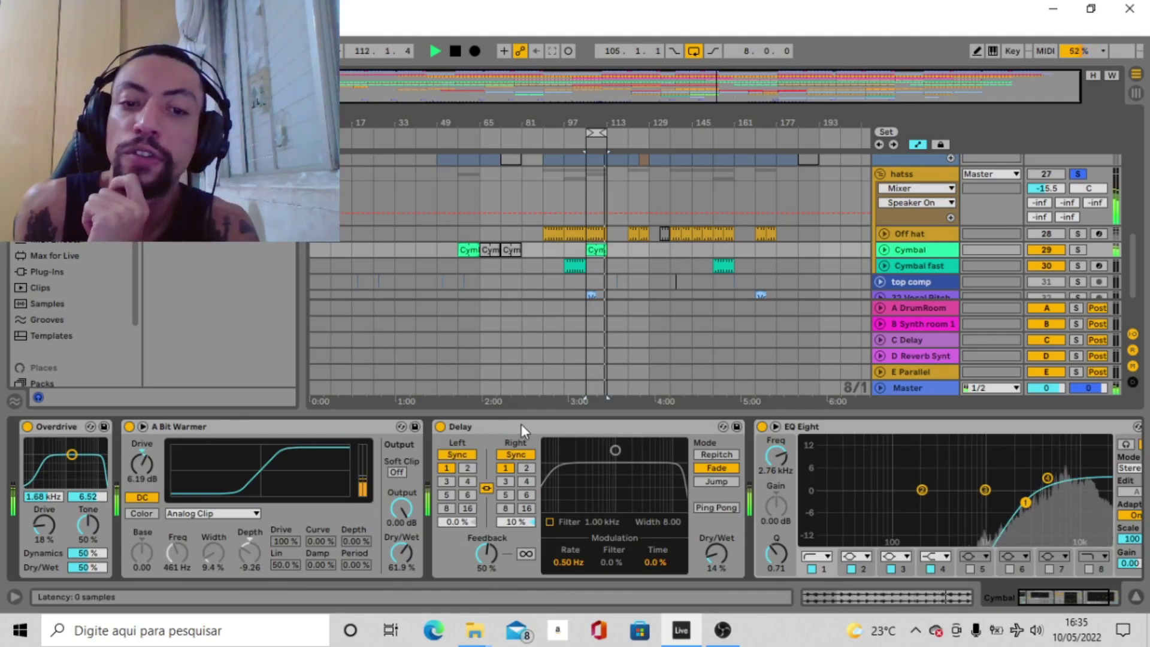
{"action": "left_click", "coordinate": [1069, 595]}
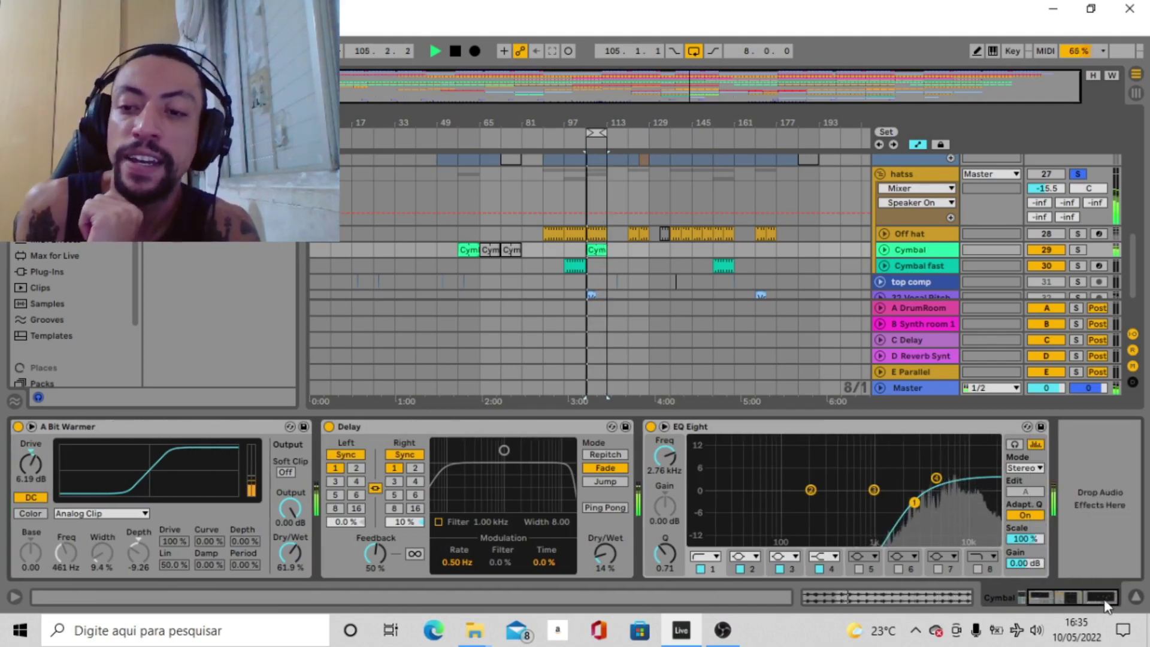
Step: Move the eight-bar loop to bar 97, unfold Cymbal fast and open the notes of its clip there
{"action": "left_click_drag", "start_coordinate": [596, 133], "coordinate": [575, 132]}
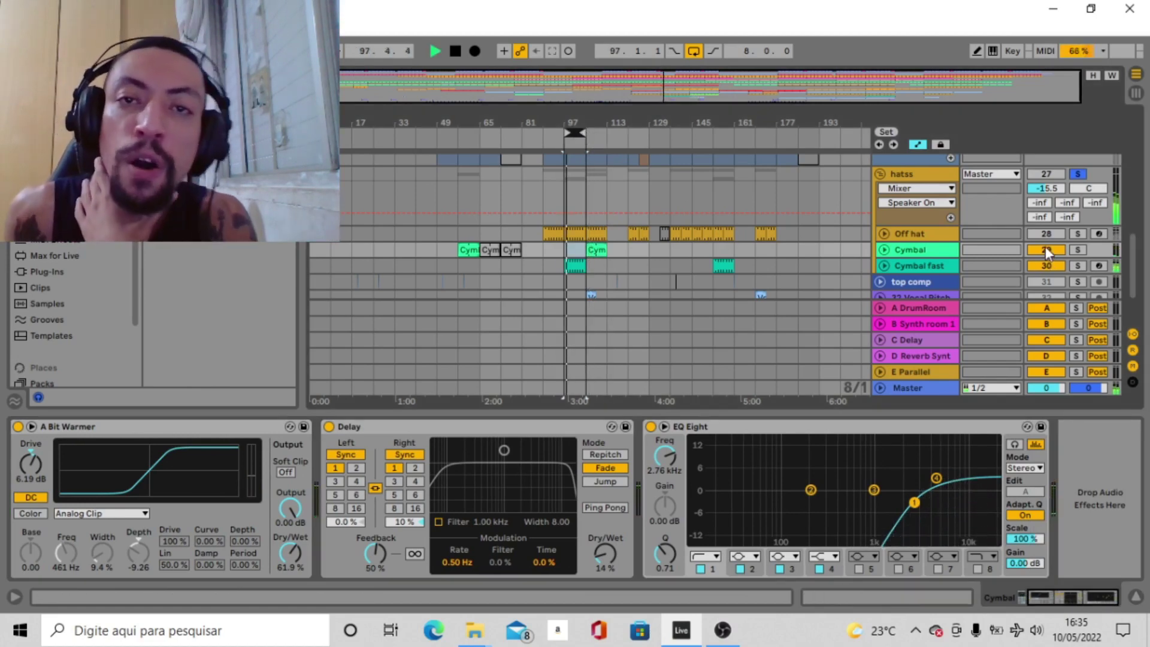
{"action": "left_click", "coordinate": [883, 266]}
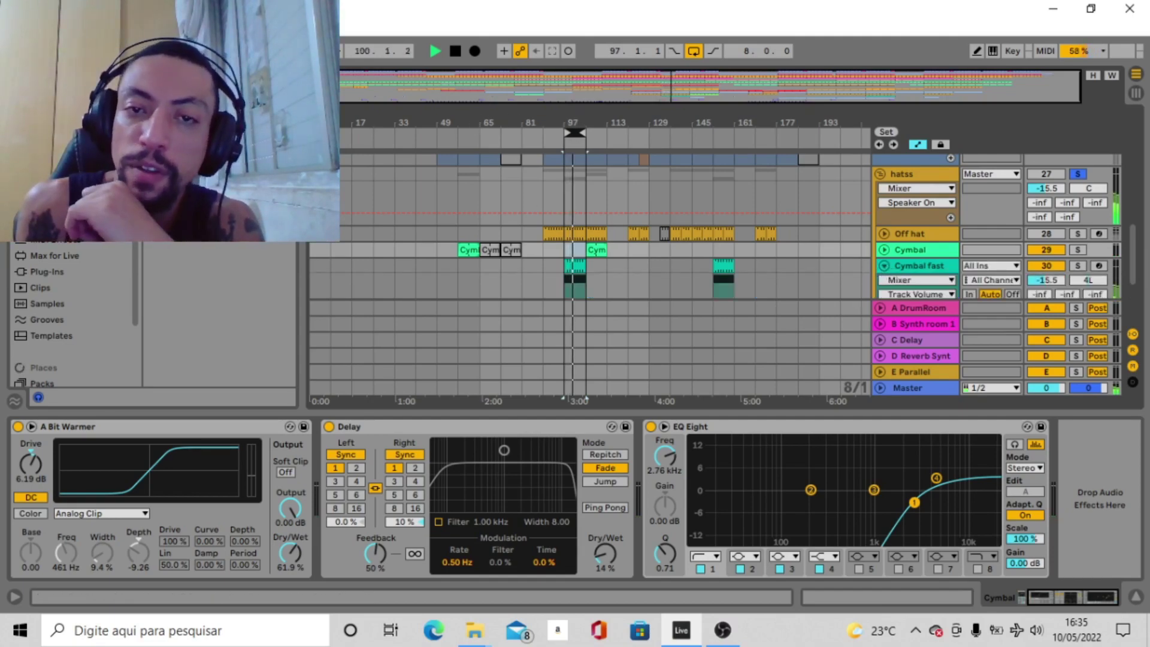
{"action": "left_click_drag", "start_coordinate": [579, 123], "coordinate": [594, 312]}
{"action": "left_click", "coordinate": [592, 264]}
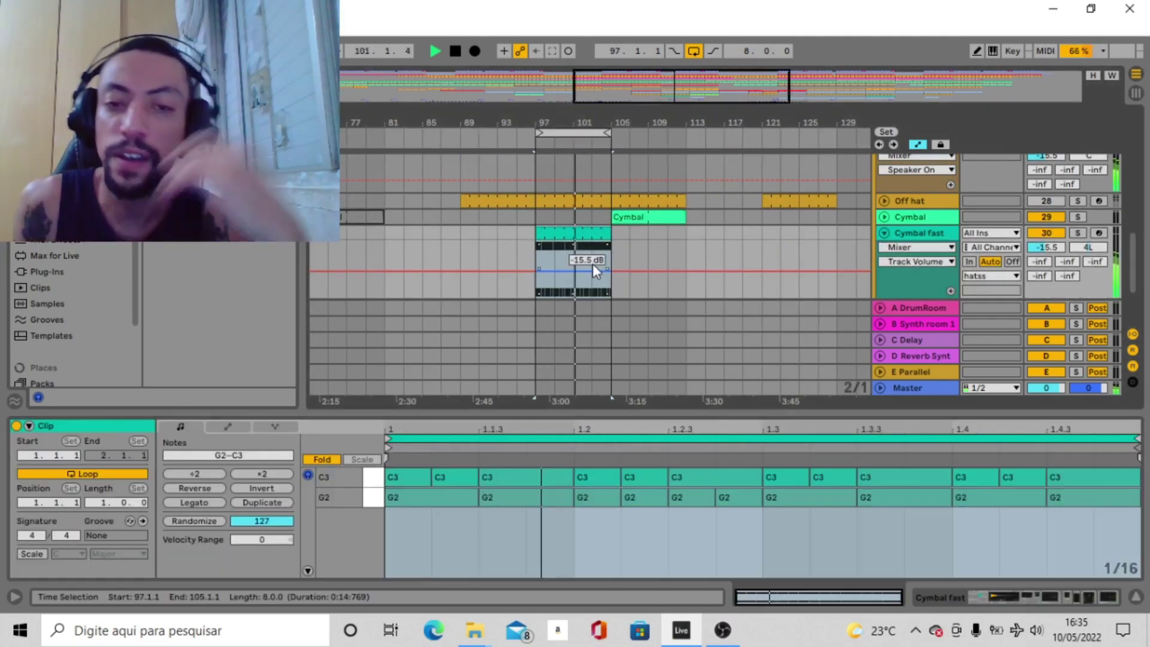
{"action": "left_click", "coordinate": [603, 550]}
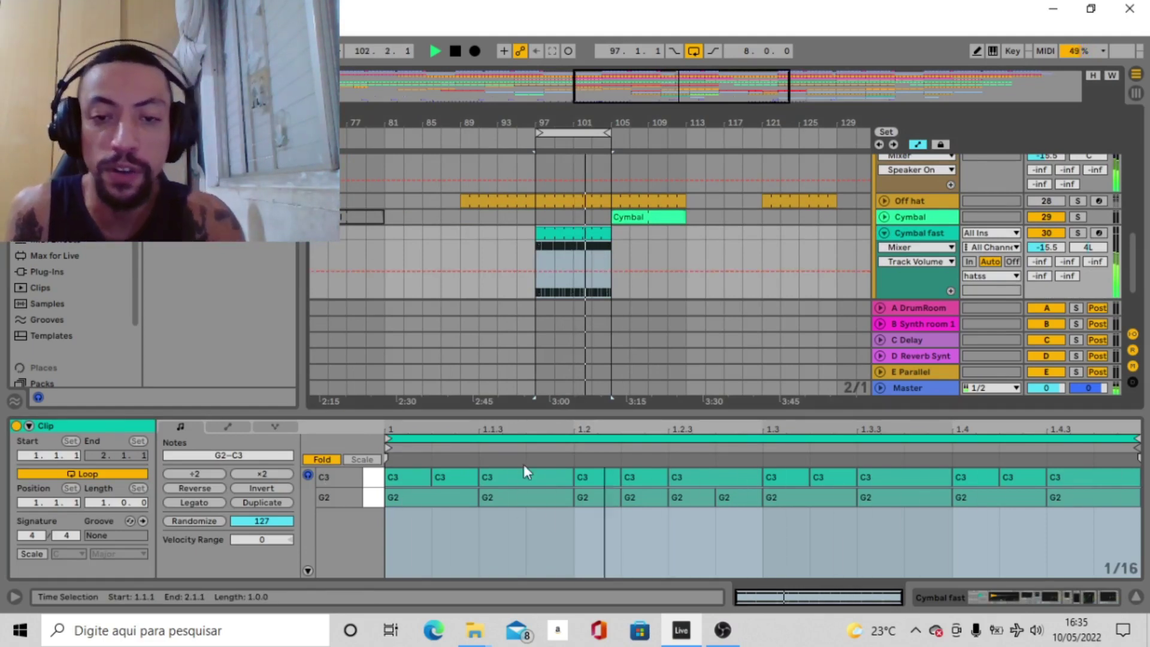
{"action": "left_click", "coordinate": [714, 543]}
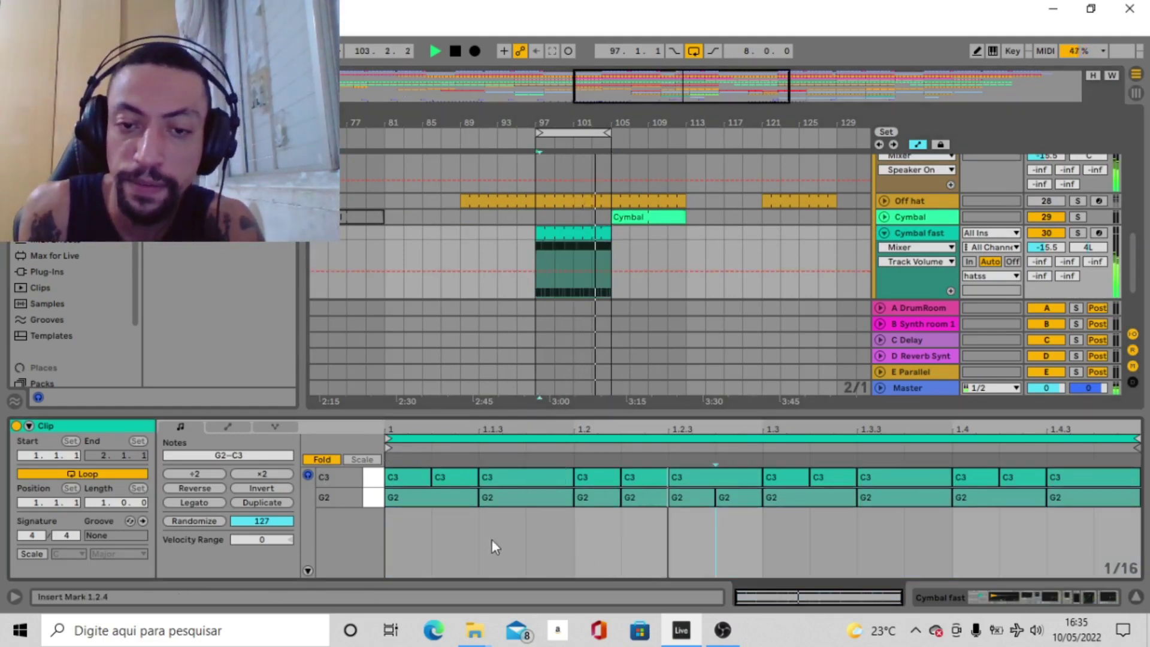
Step: Hear the two chains of Cymbal fast's Instrument Rack separately, reactivate both, and examine its effects through to the final EQ Eight
{"action": "left_click", "coordinate": [931, 237]}
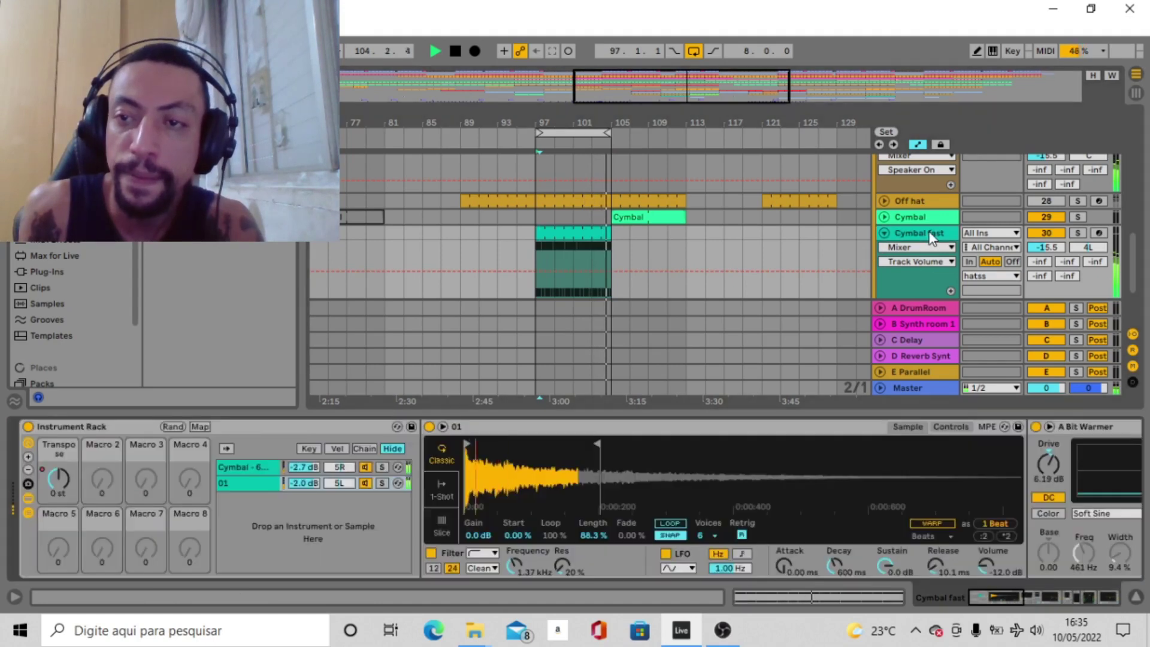
{"action": "left_click", "coordinate": [365, 483]}
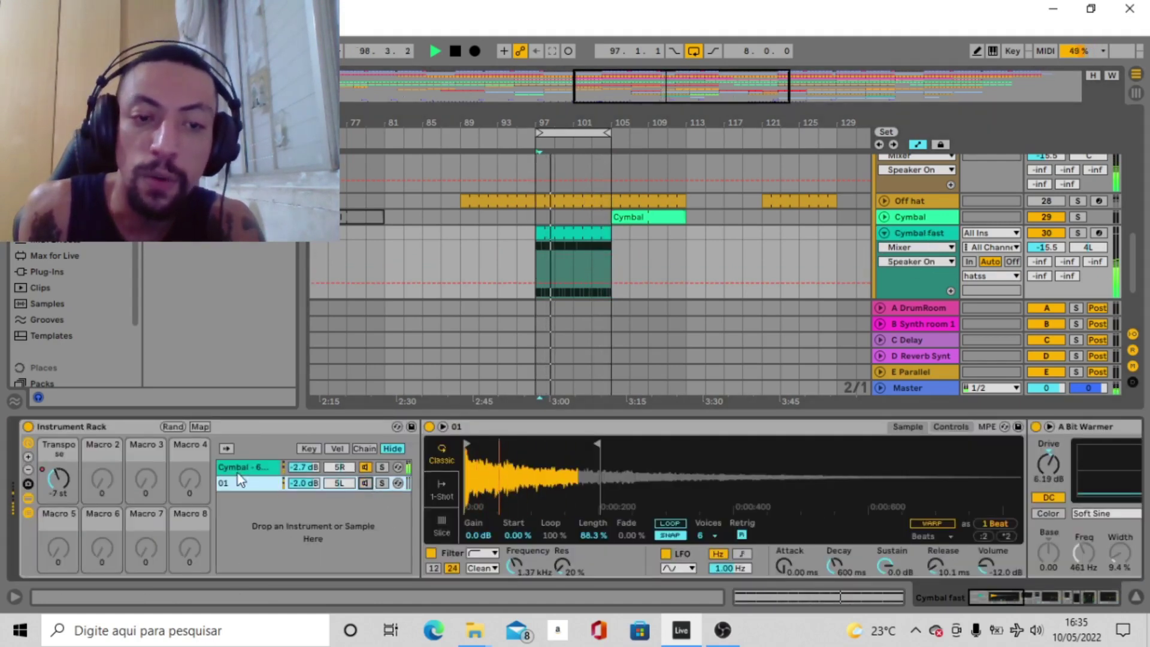
{"action": "left_click", "coordinate": [366, 467]}
{"action": "left_click", "coordinate": [366, 483]}
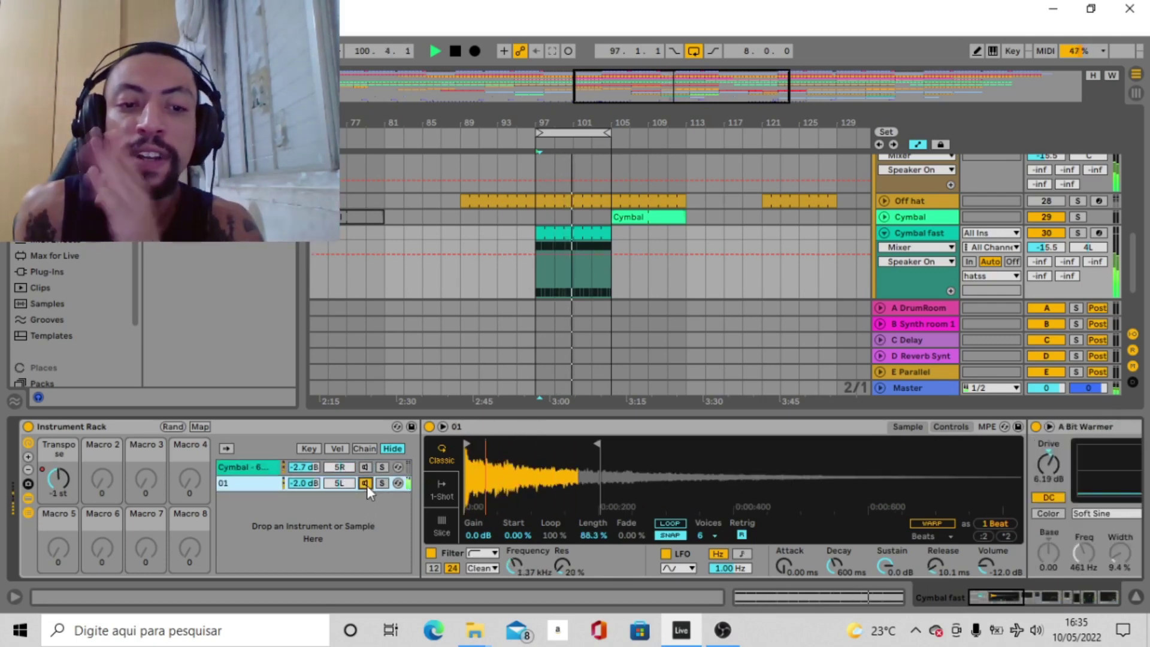
{"action": "left_click", "coordinate": [365, 467]}
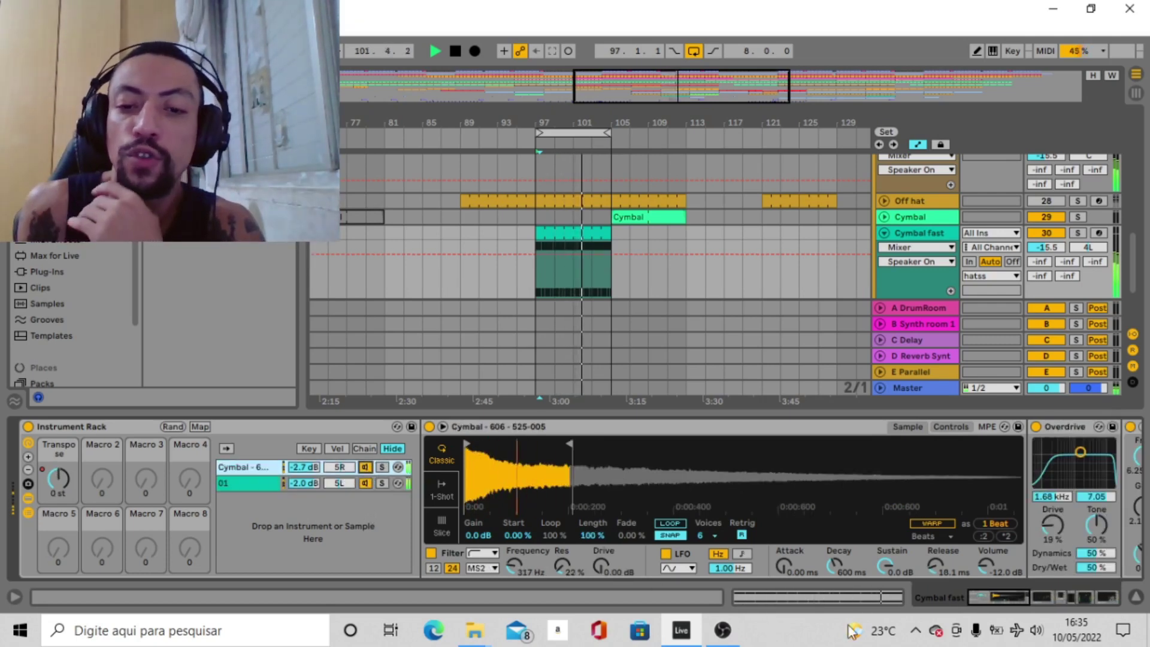
{"action": "left_click_drag", "start_coordinate": [1018, 597], "coordinate": [1048, 614]}
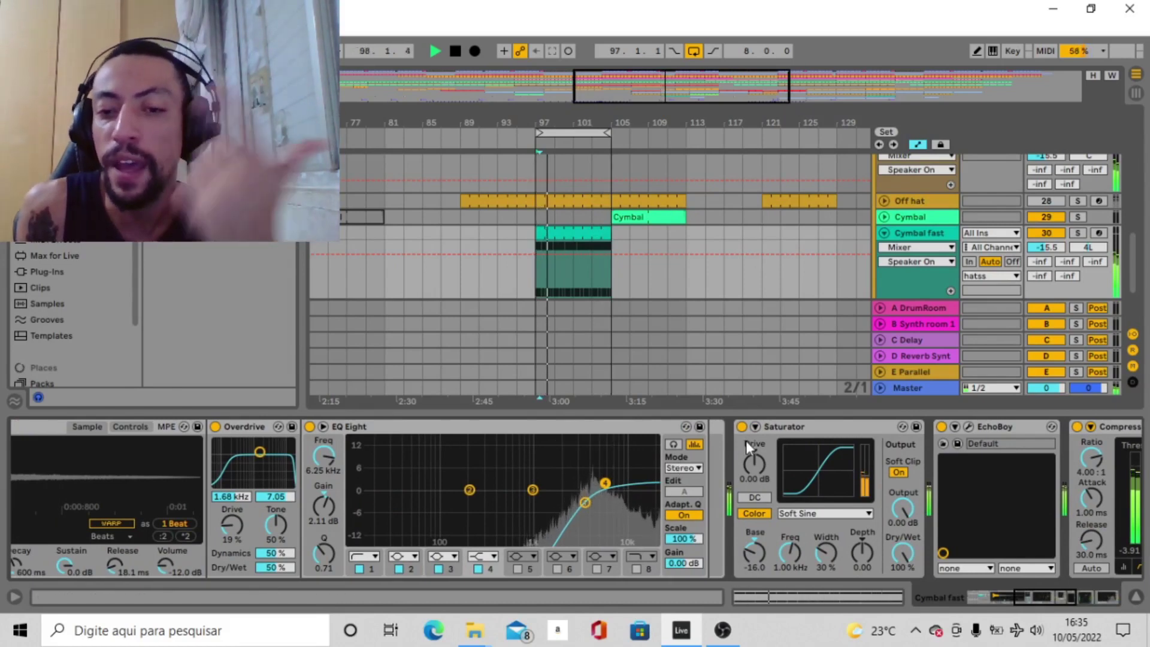
{"action": "left_click_drag", "start_coordinate": [1041, 592], "coordinate": [1084, 594]}
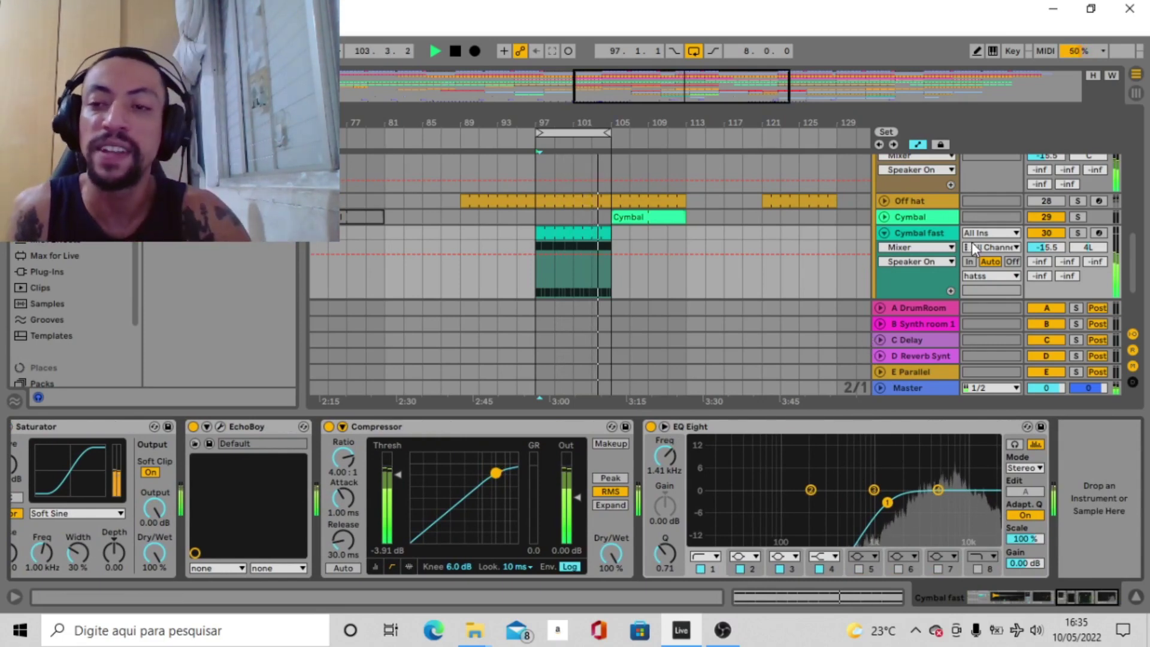
Step: Solo the top comp track with the eight-bar loop moved to bar 57, and show its effects chain
{"action": "scroll", "coordinate": [930, 224], "scroll_direction": "down", "scroll_amount": 2}
{"action": "scroll", "coordinate": [930, 224], "scroll_direction": "down", "scroll_amount": 1}
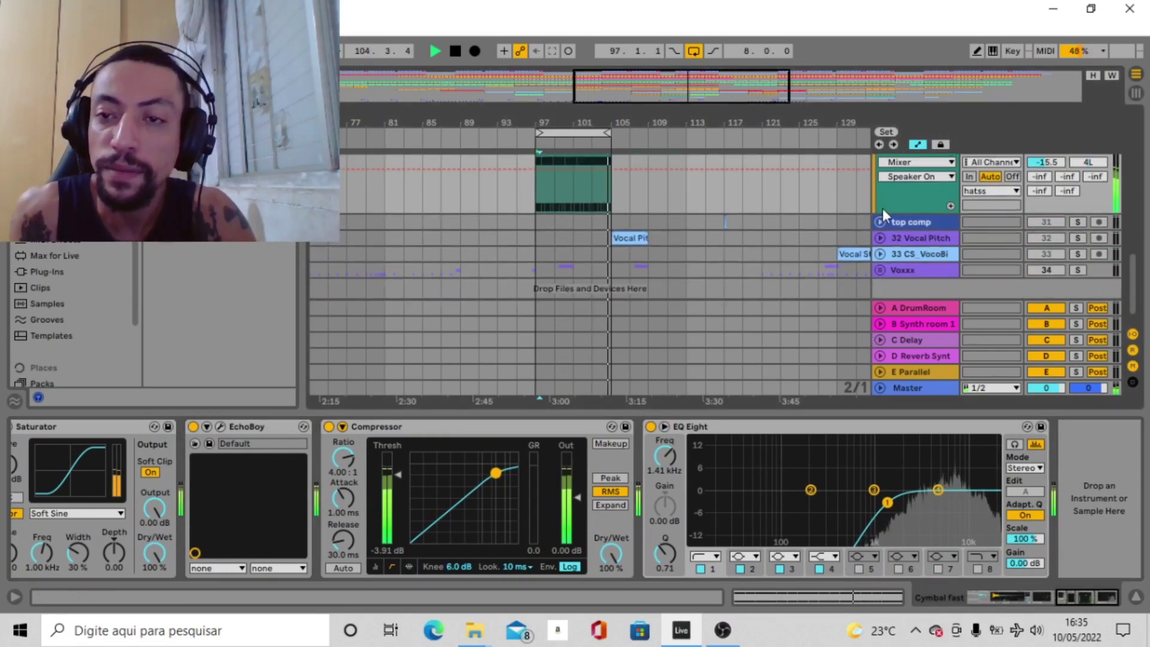
{"action": "left_click_drag", "start_coordinate": [639, 129], "coordinate": [578, 145]}
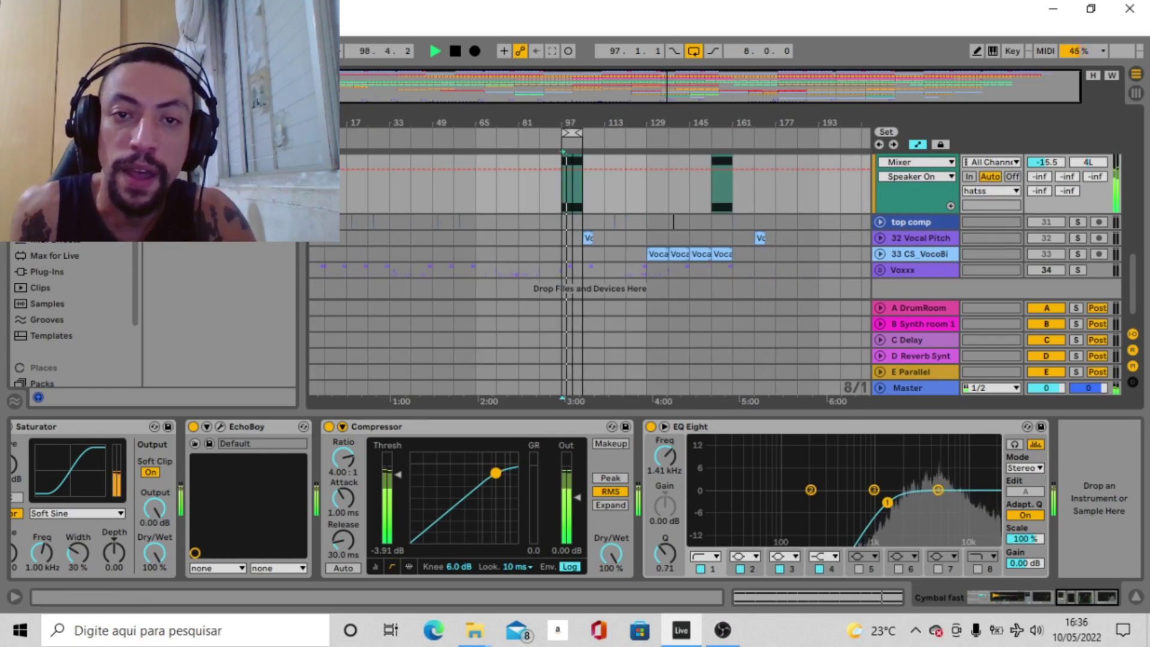
{"action": "scroll", "coordinate": [1013, 202], "scroll_direction": "up", "scroll_amount": 5}
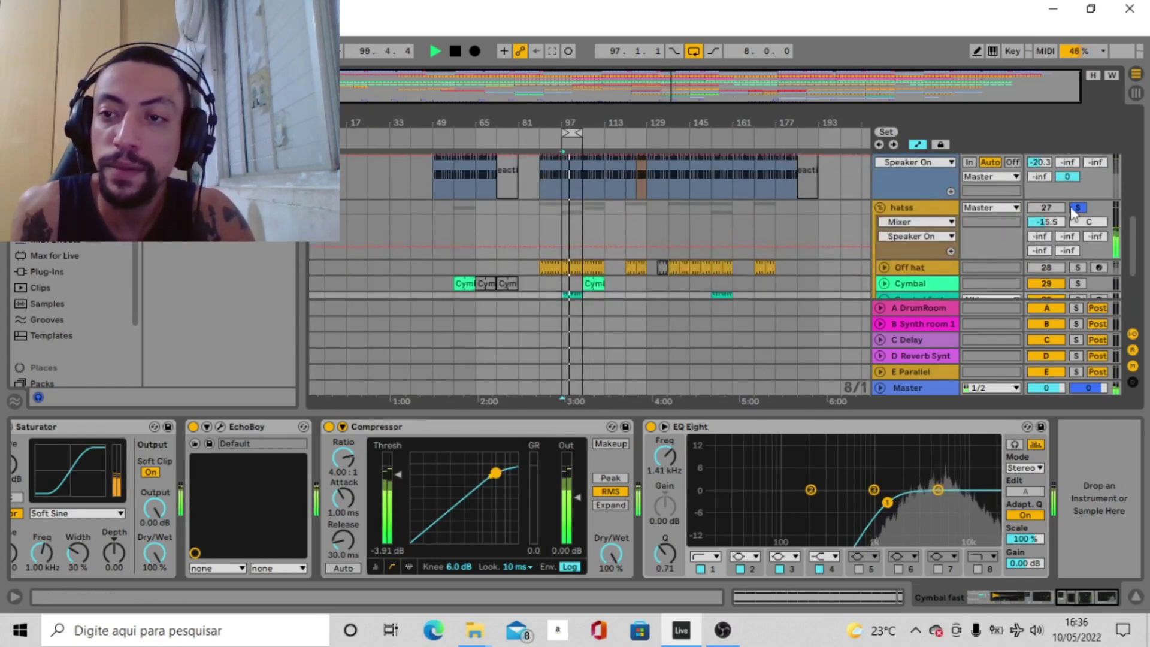
{"action": "scroll", "coordinate": [1048, 268], "scroll_direction": "down", "scroll_amount": 5}
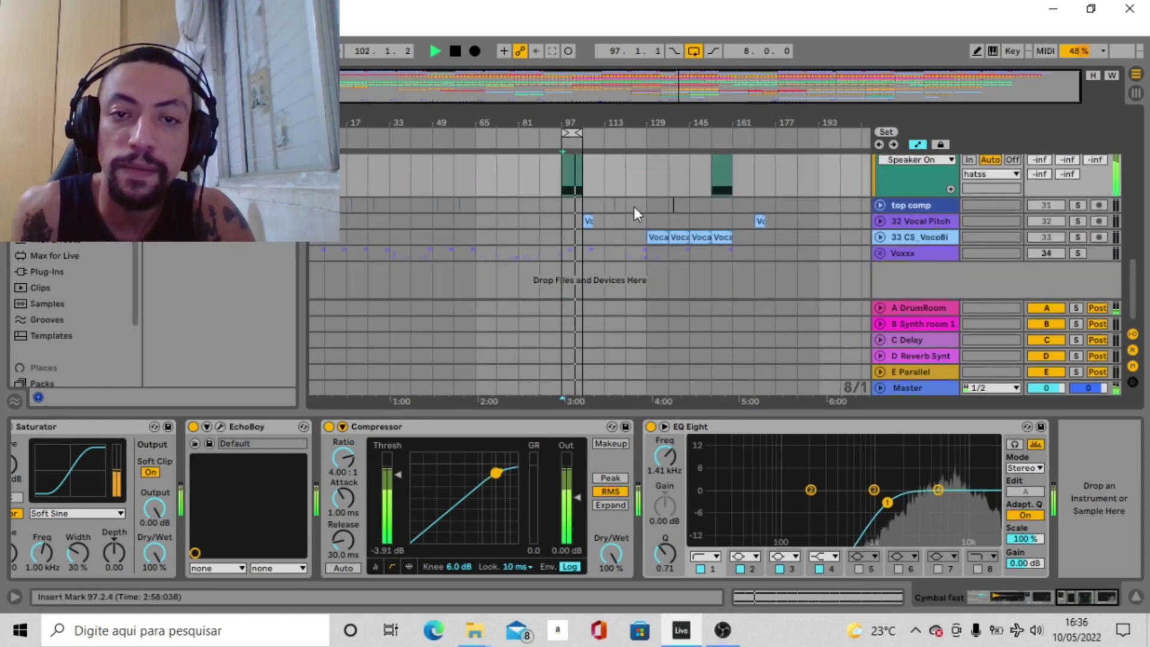
{"action": "left_click_drag", "start_coordinate": [572, 132], "coordinate": [465, 132]}
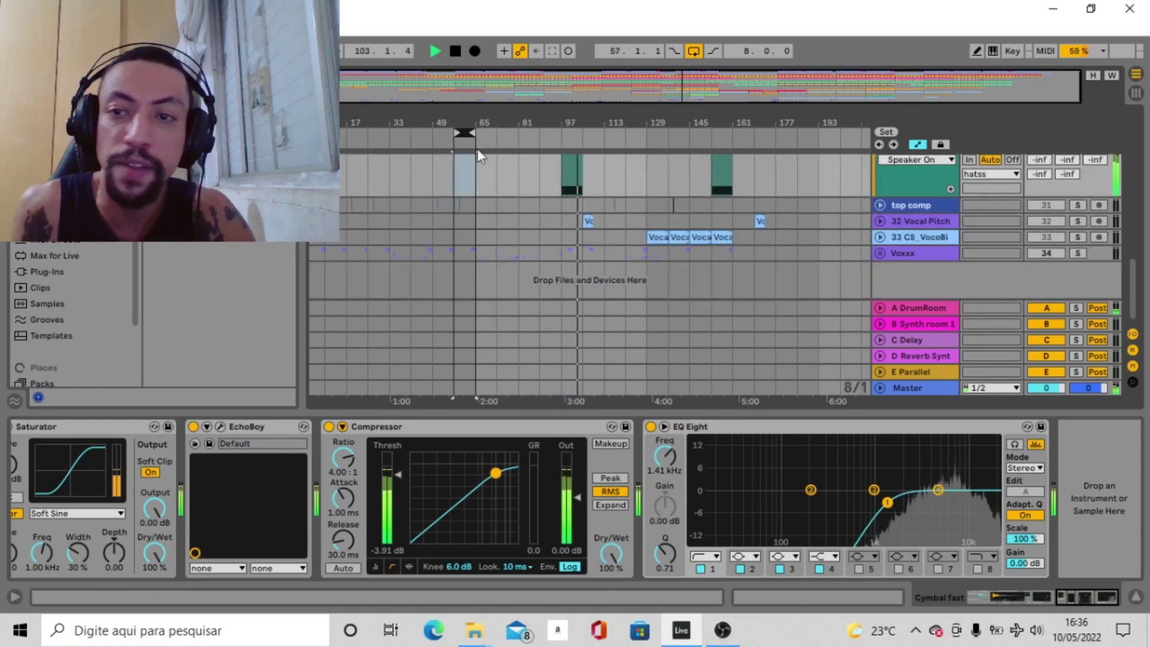
{"action": "left_click", "coordinate": [1078, 206]}
{"action": "key", "text": "space"}
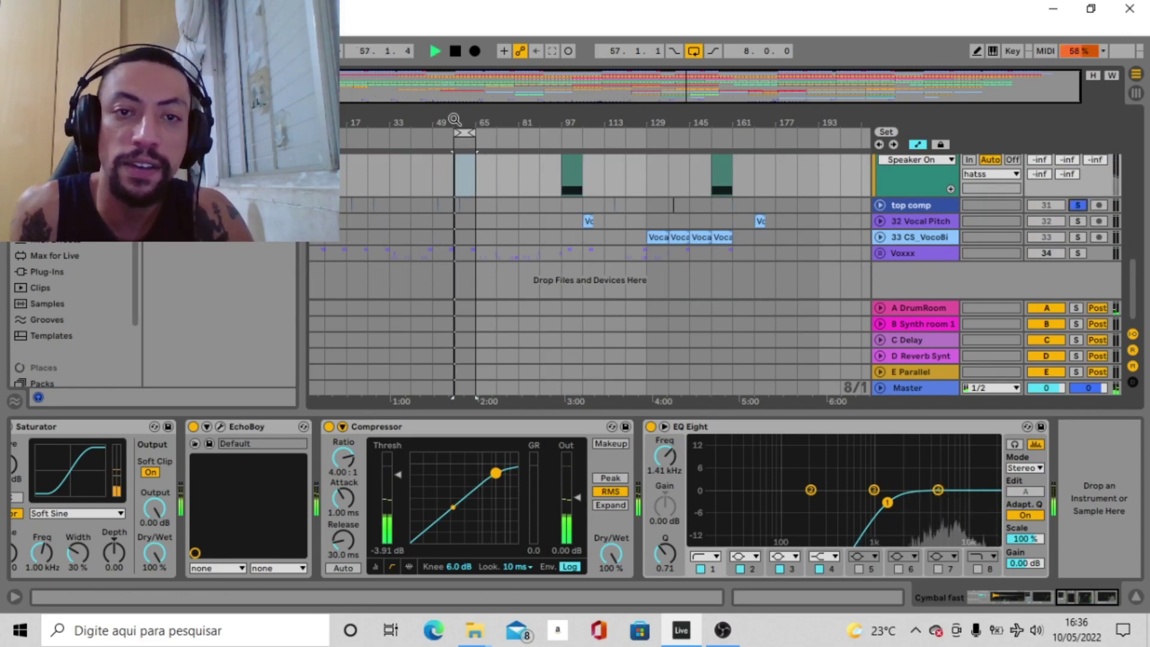
{"action": "key", "text": "plus"}
{"action": "key", "text": "plus"}
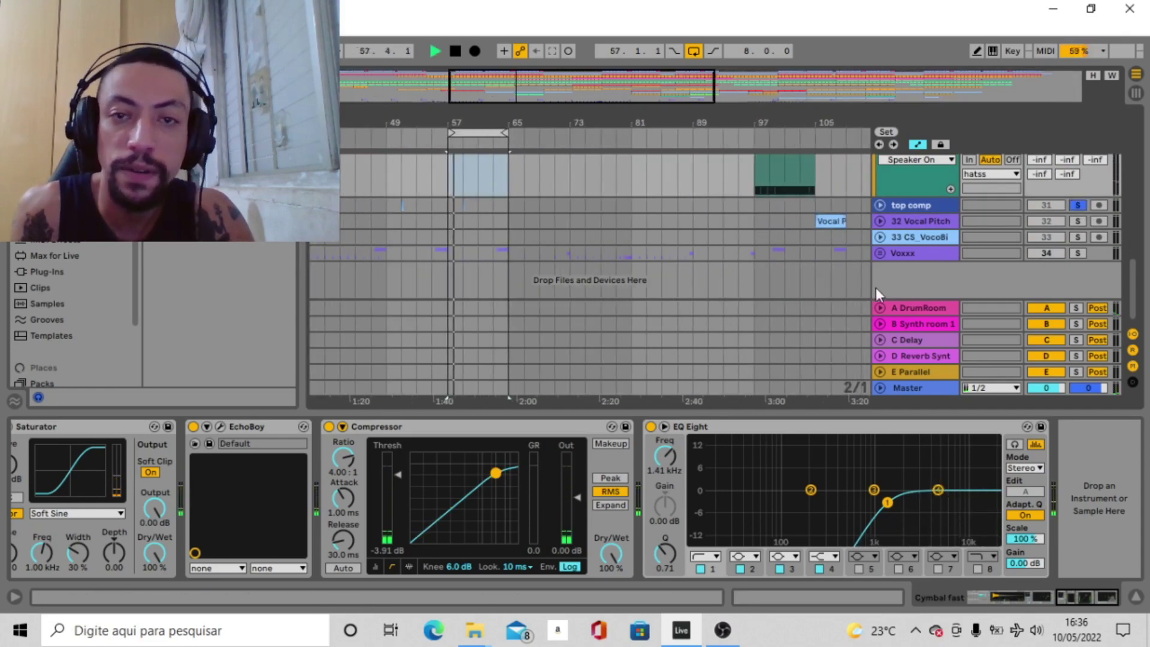
{"action": "left_click", "coordinate": [910, 205]}
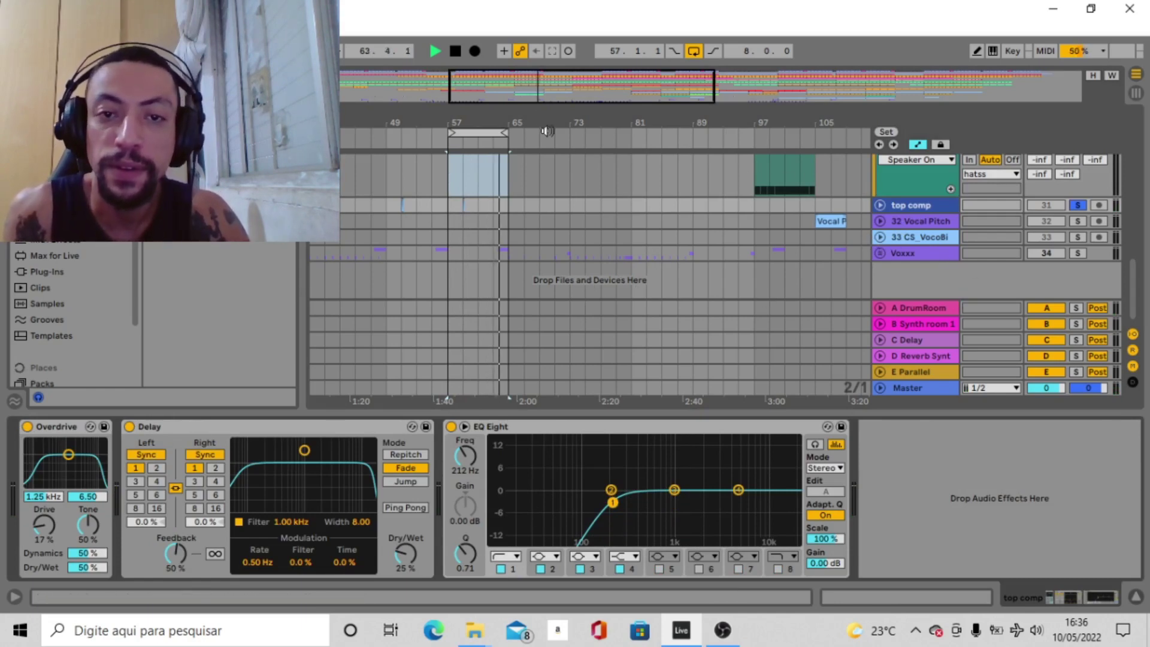
Step: Solo 32 Vocal Pitch instead of top comp, move the loop to bar 103, and play its clip at bar 105
{"action": "left_click_drag", "start_coordinate": [478, 133], "coordinate": [836, 154]}
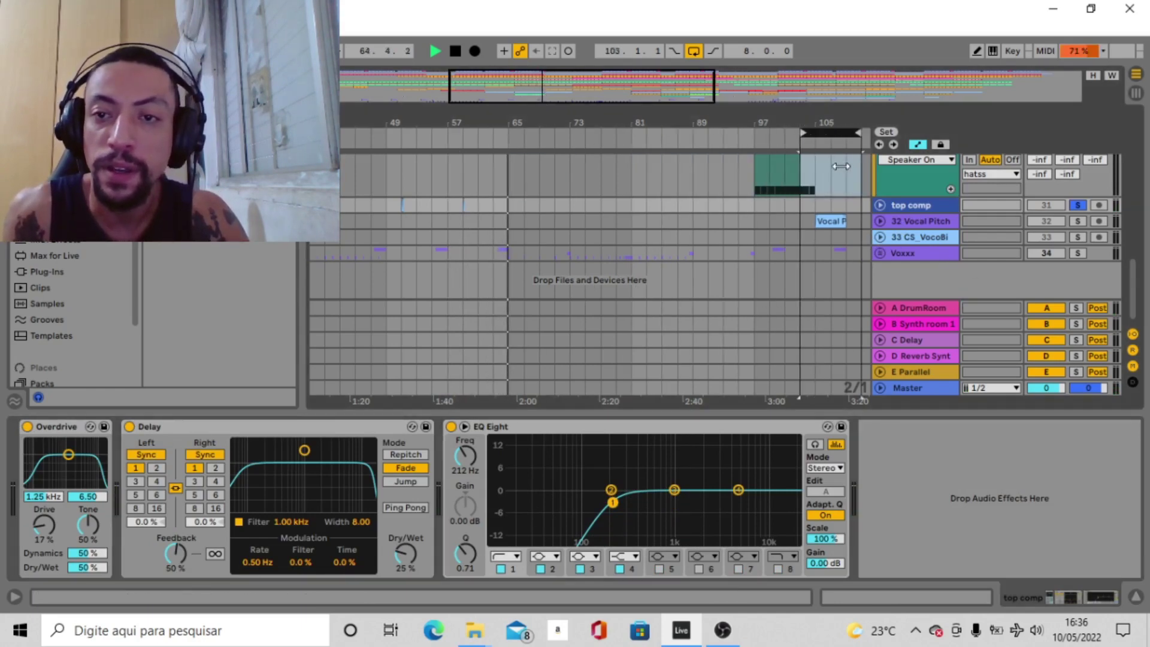
{"action": "left_click", "coordinate": [1078, 221]}
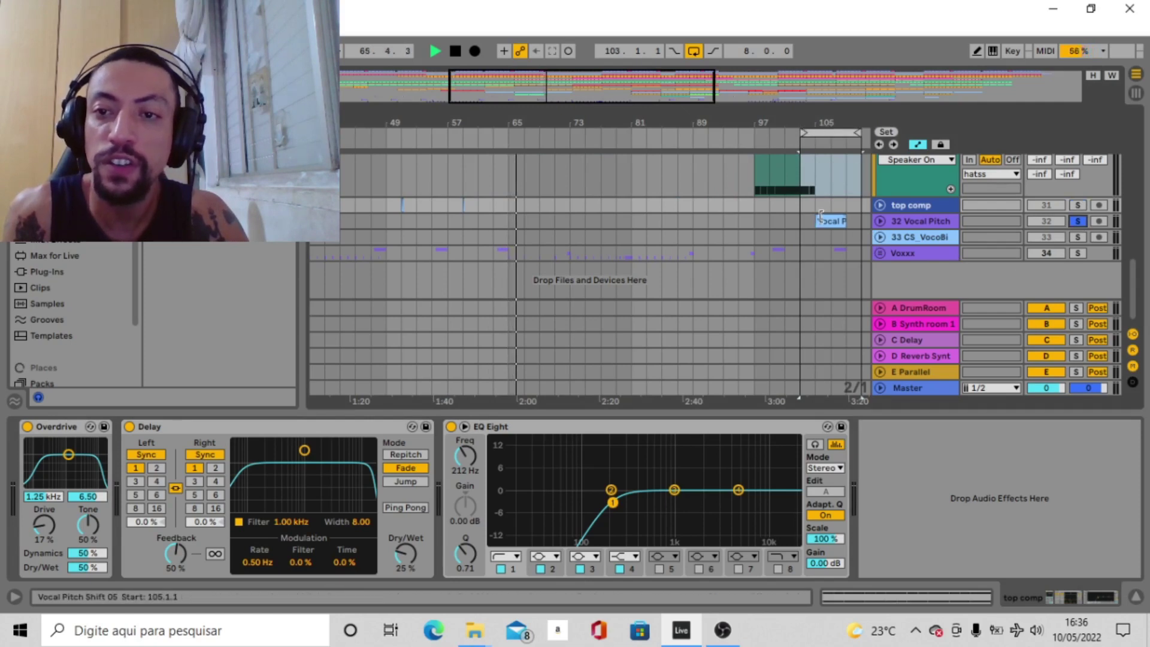
{"action": "left_click", "coordinate": [828, 224]}
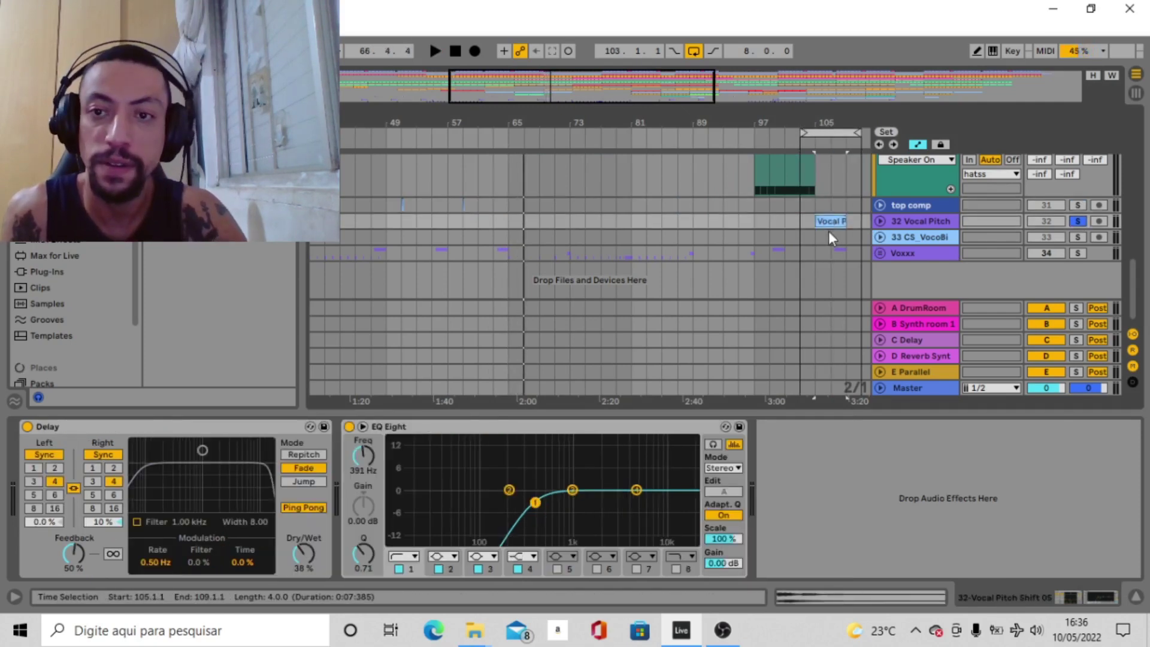
{"action": "key", "text": "space"}
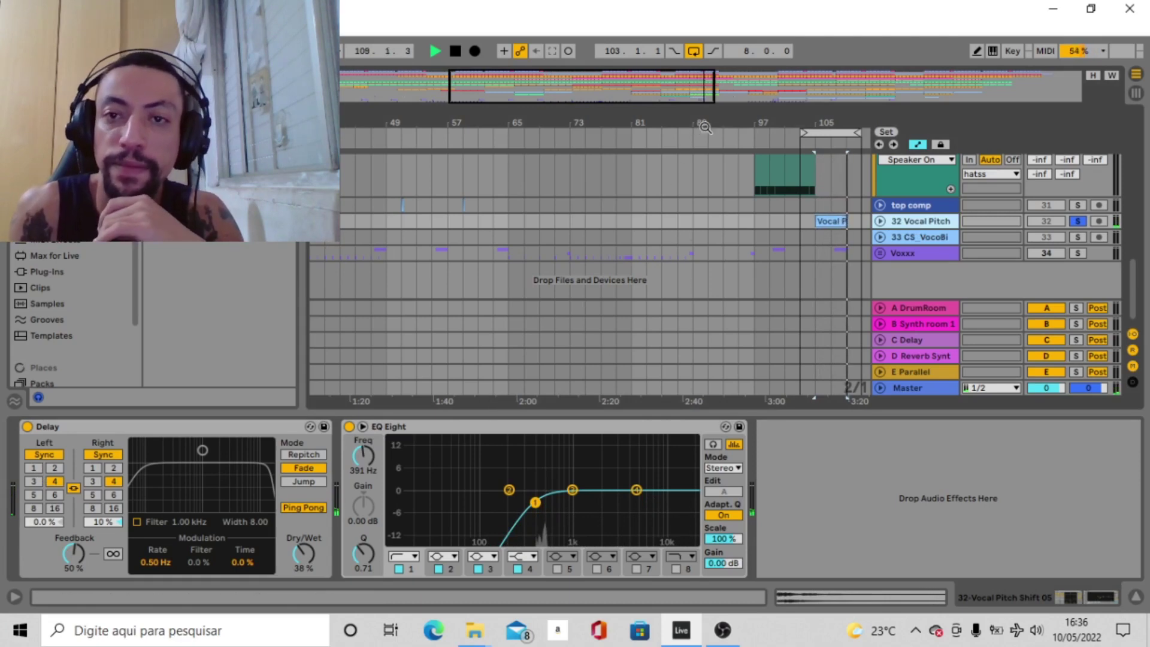
Step: Solo the Voxxx group instead of 32 Vocal Pitch, unfold its tracks and move the eight-bar loop to bar 77
{"action": "key", "text": "minus"}
{"action": "key", "text": "minus"}
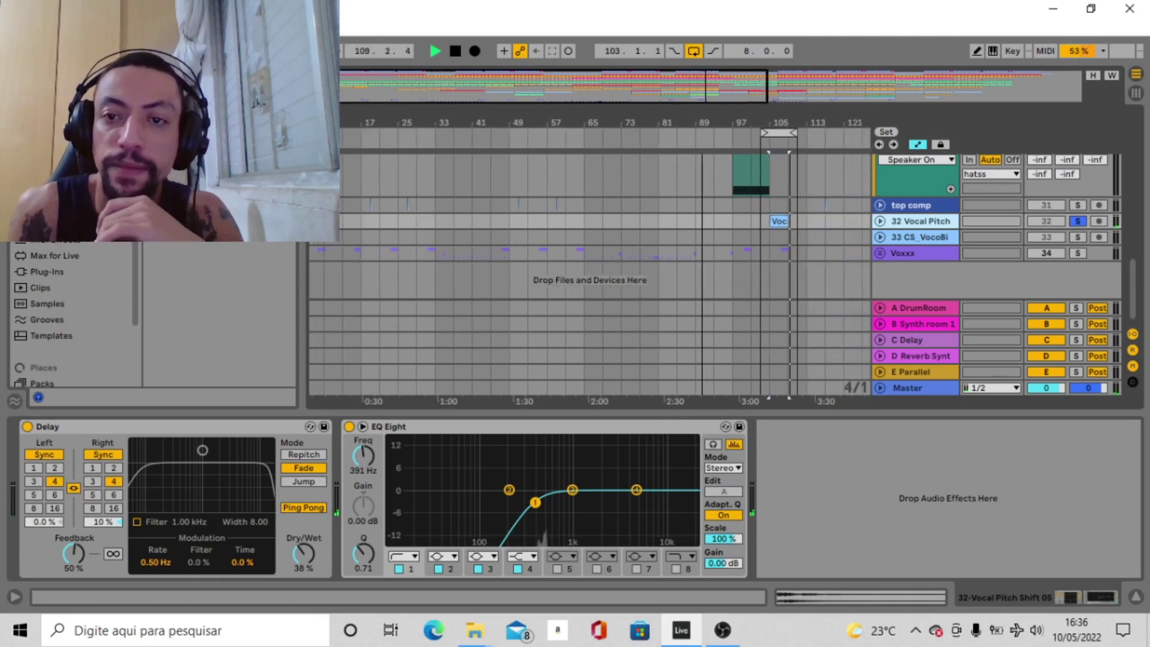
{"action": "left_click", "coordinate": [1077, 253]}
{"action": "left_click", "coordinate": [877, 253]}
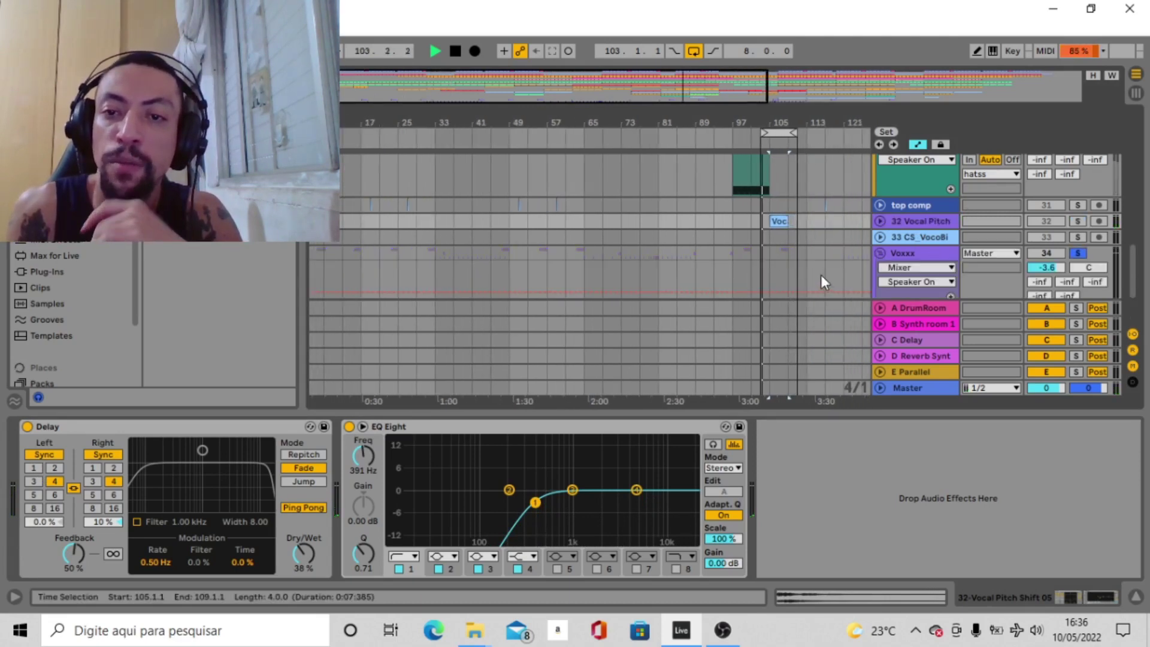
{"action": "scroll", "coordinate": [821, 274], "scroll_direction": "down", "scroll_amount": 3}
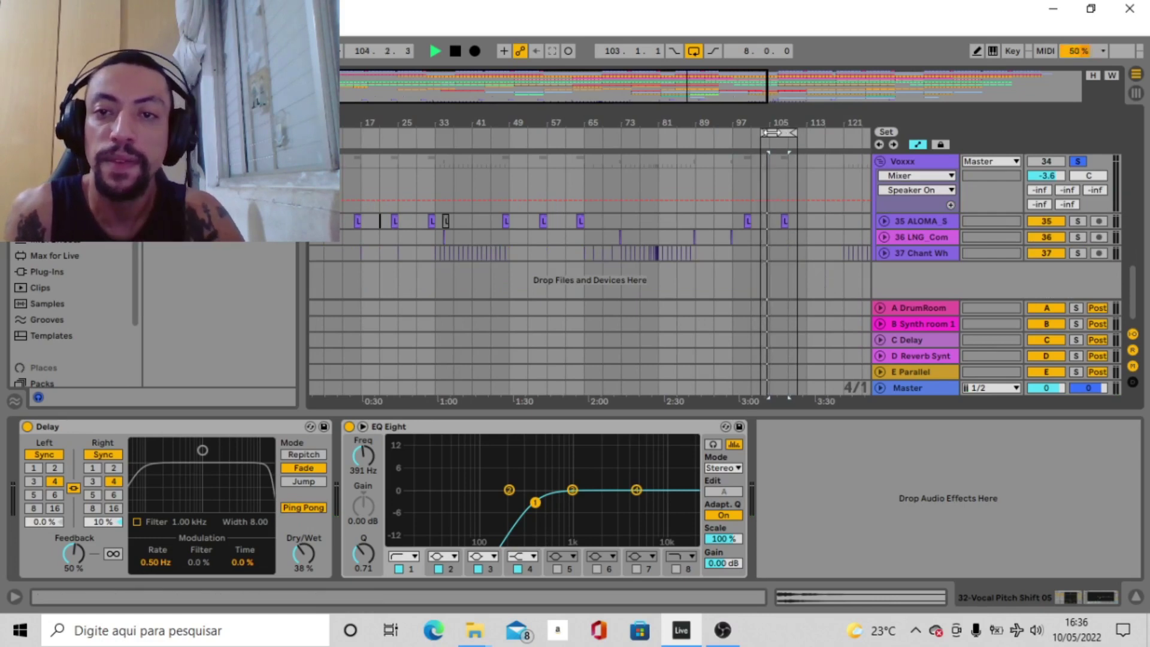
{"action": "left_click_drag", "start_coordinate": [773, 134], "coordinate": [652, 136]}
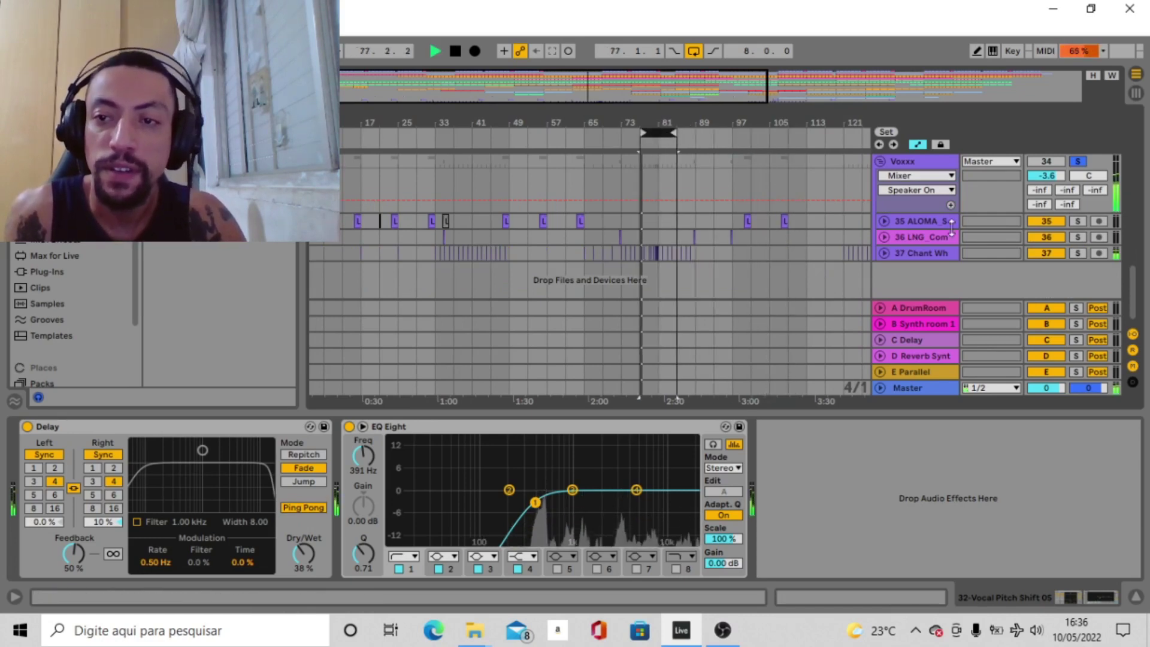
Step: Solo 37 Chant Wh, show its effects chain, and solo the Voxxx group alongside it
{"action": "left_click", "coordinate": [1076, 253]}
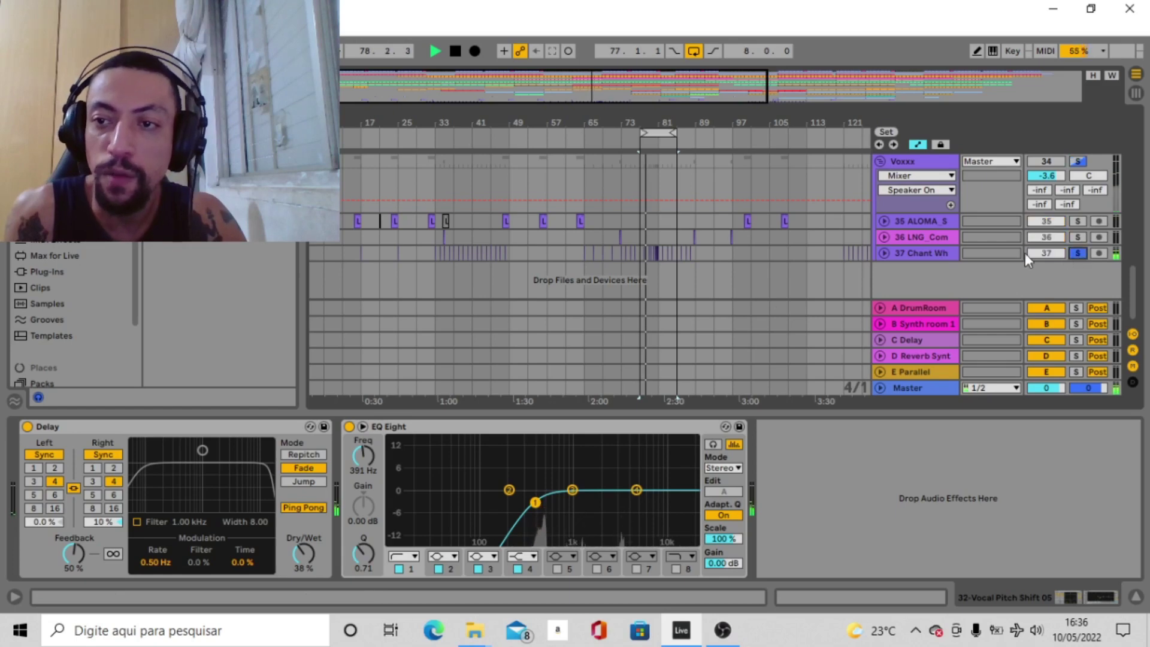
{"action": "left_click", "coordinate": [921, 256]}
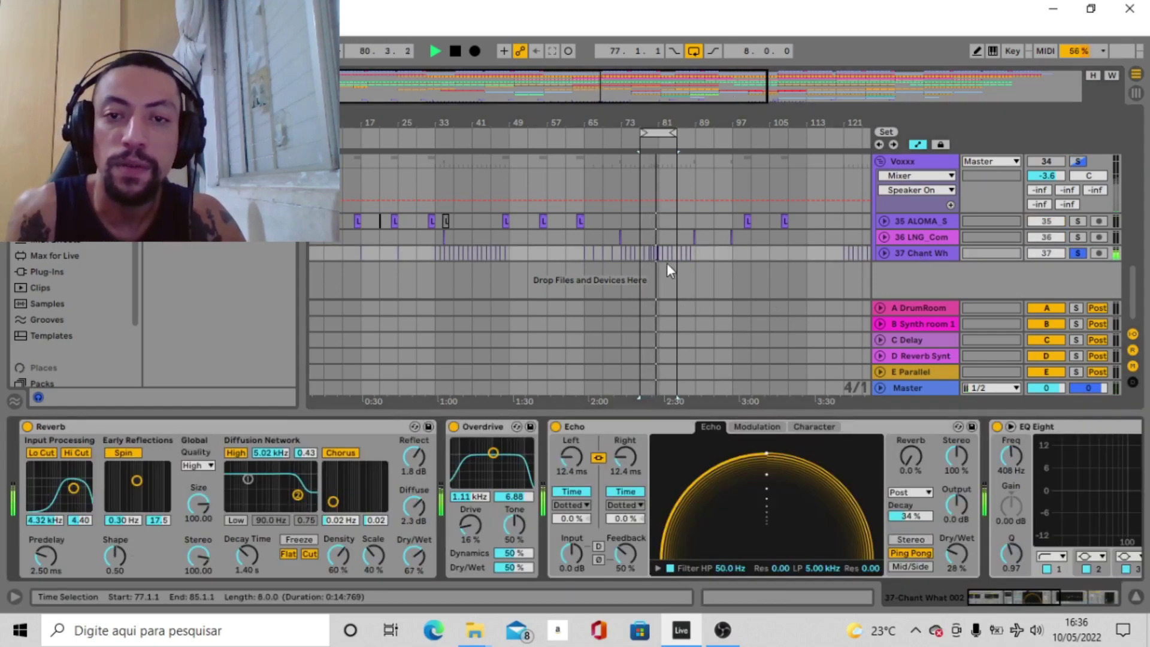
{"action": "left_click", "coordinate": [1078, 162]}
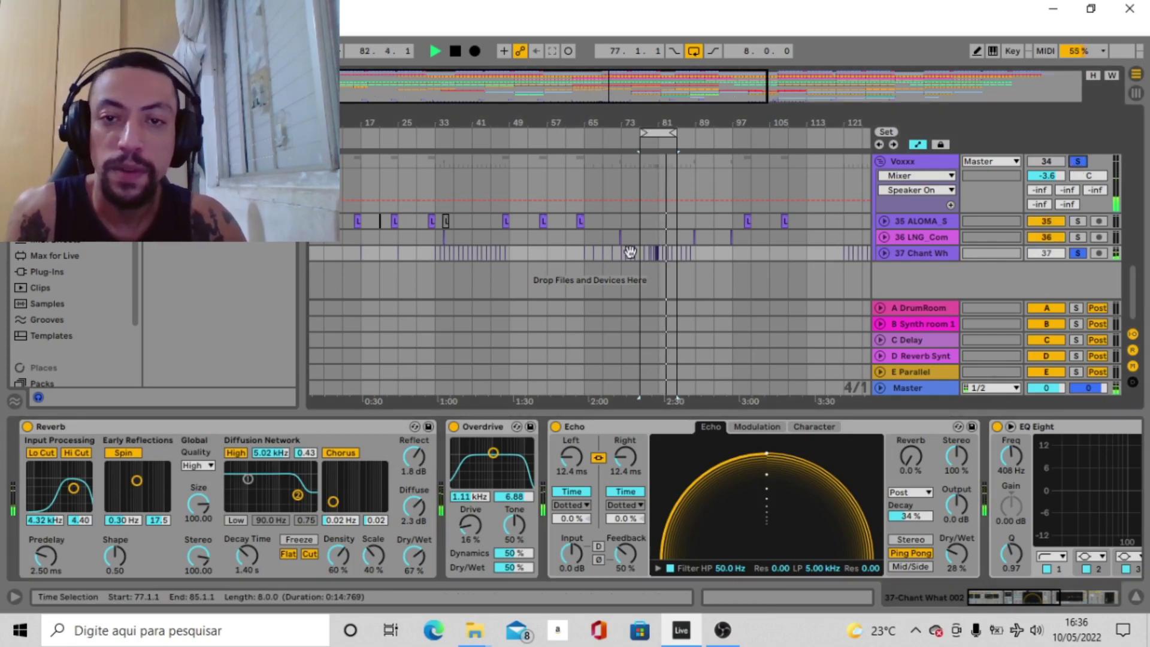
Step: Deactivate every device from Reverb to EQ Eight on 37 Chant Wh together to hear the vocal dry
{"action": "left_click", "coordinate": [254, 426]}
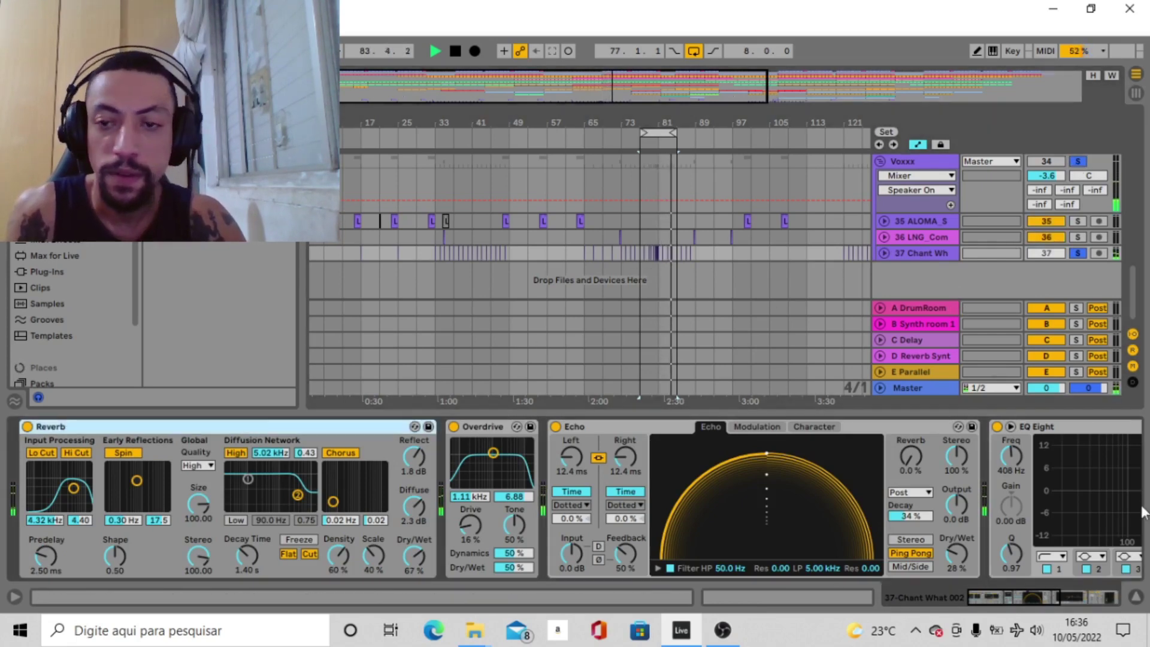
{"action": "left_click", "coordinate": [1028, 596]}
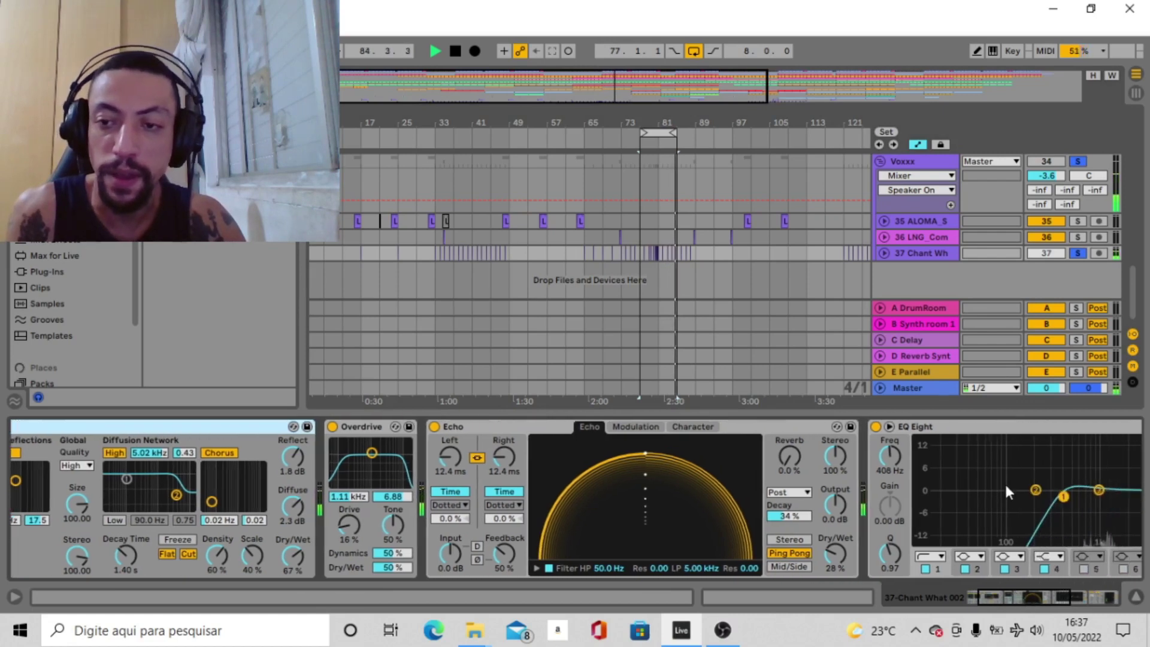
{"action": "left_click", "coordinate": [1002, 422], "text": "shift"}
{"action": "left_click", "coordinate": [876, 425]}
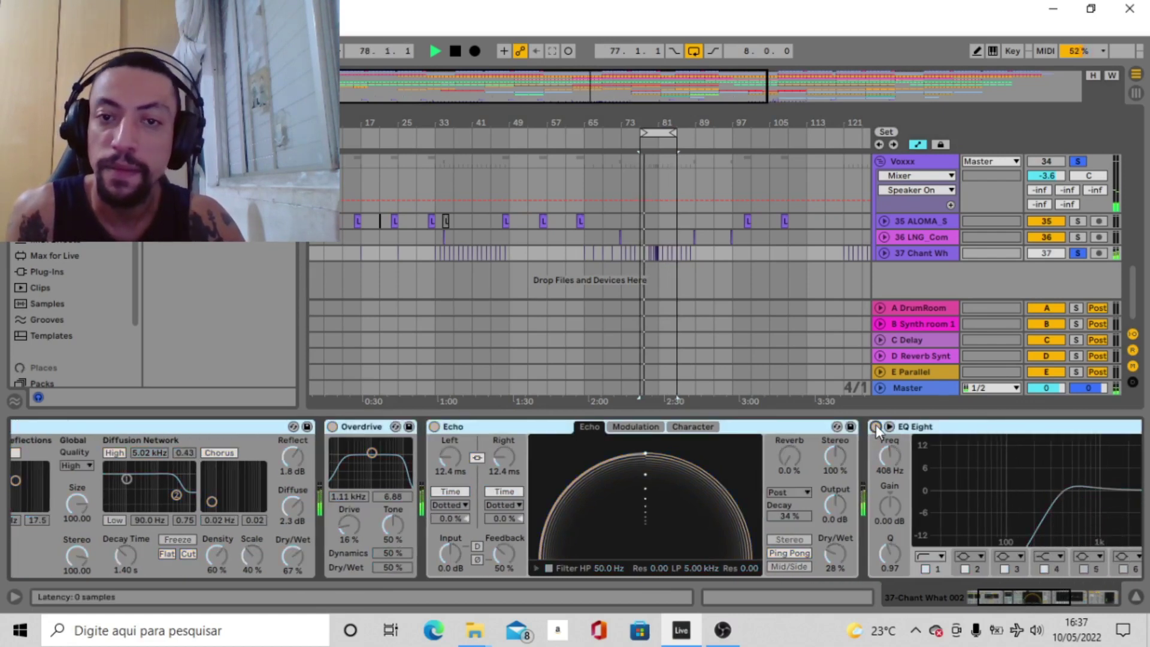
Step: Reactivate the Reverb, Overdrive, Echo and EQ Eight on 37 Chant Wh, and replay the loop to hear the processed vocal
{"action": "left_click", "coordinate": [250, 432]}
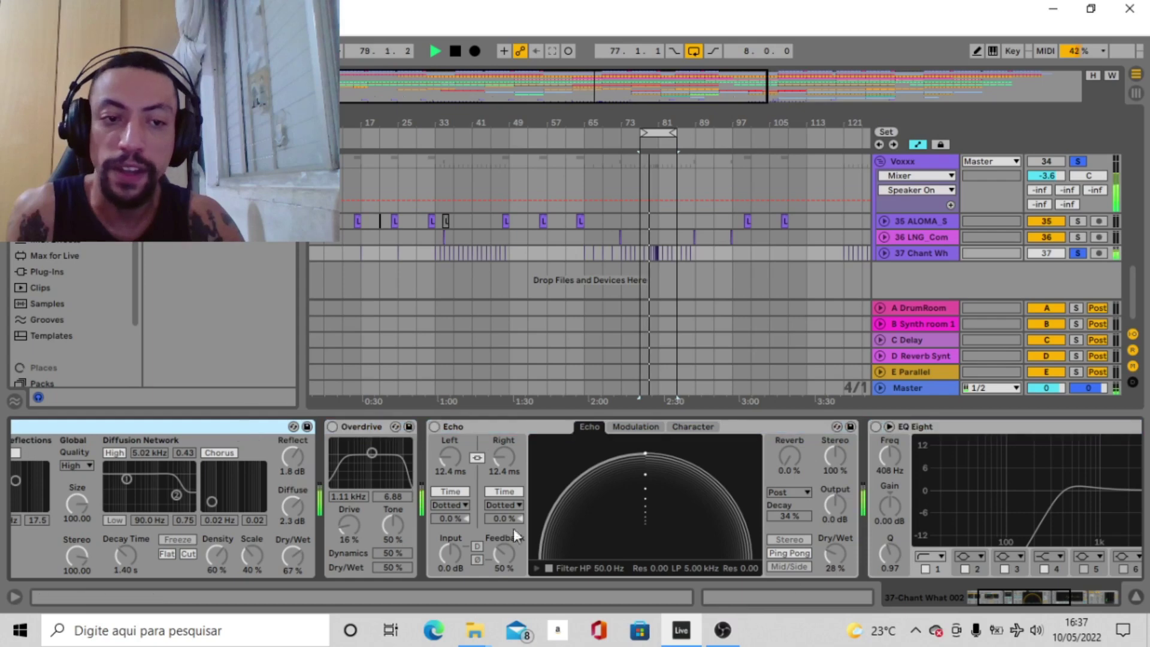
{"action": "left_click", "coordinate": [1041, 600]}
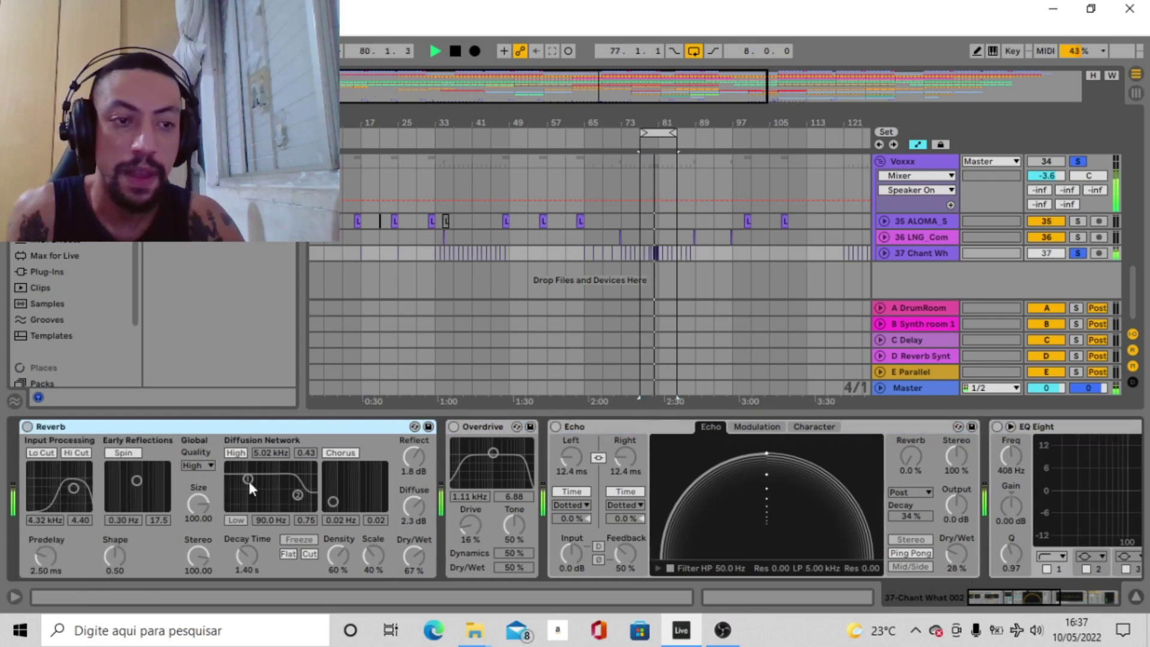
{"action": "left_click", "coordinate": [27, 426]}
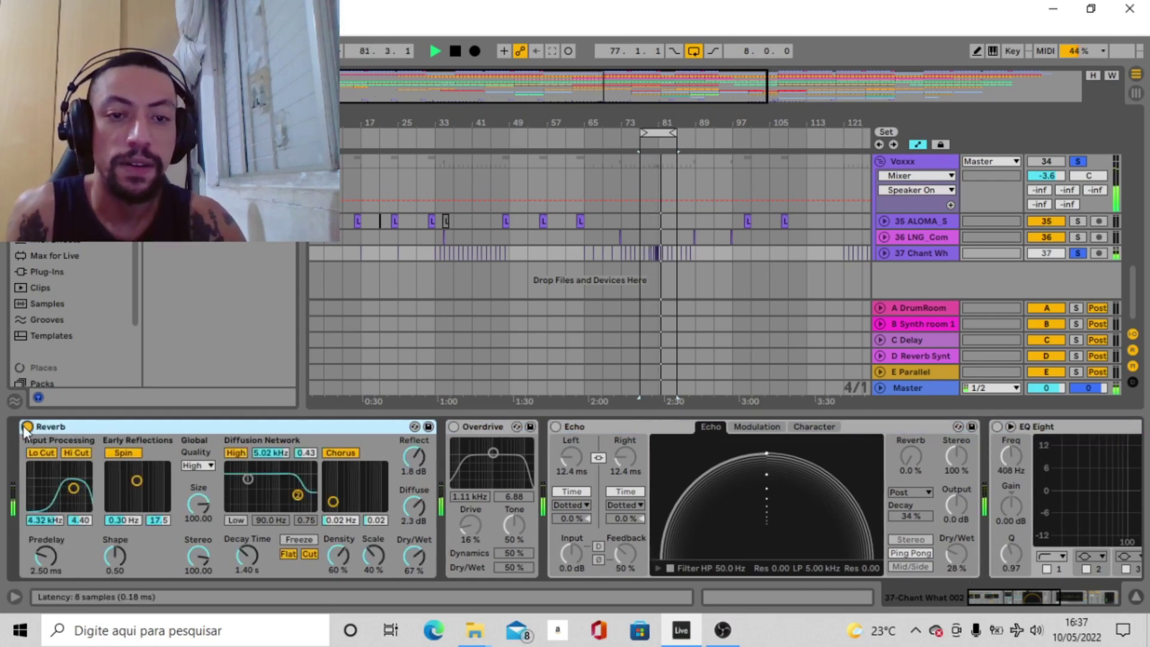
{"action": "left_click", "coordinate": [454, 426]}
{"action": "left_click", "coordinate": [556, 426]}
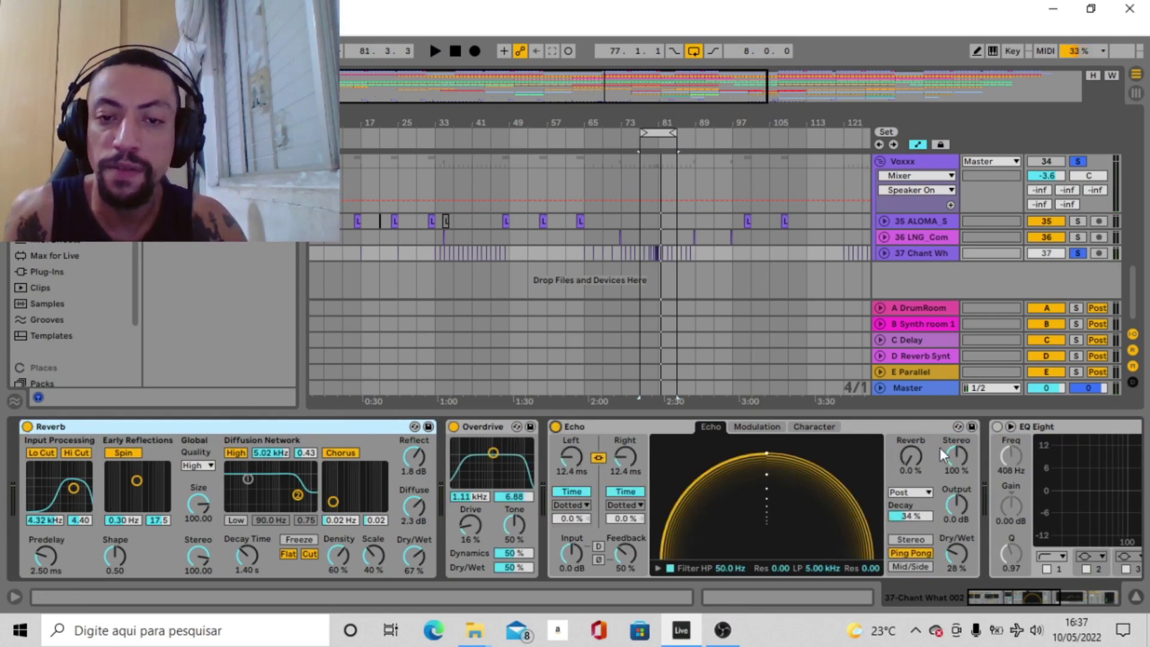
{"action": "left_click", "coordinate": [1004, 423]}
{"action": "left_click", "coordinate": [995, 427]}
{"action": "key", "text": "space"}
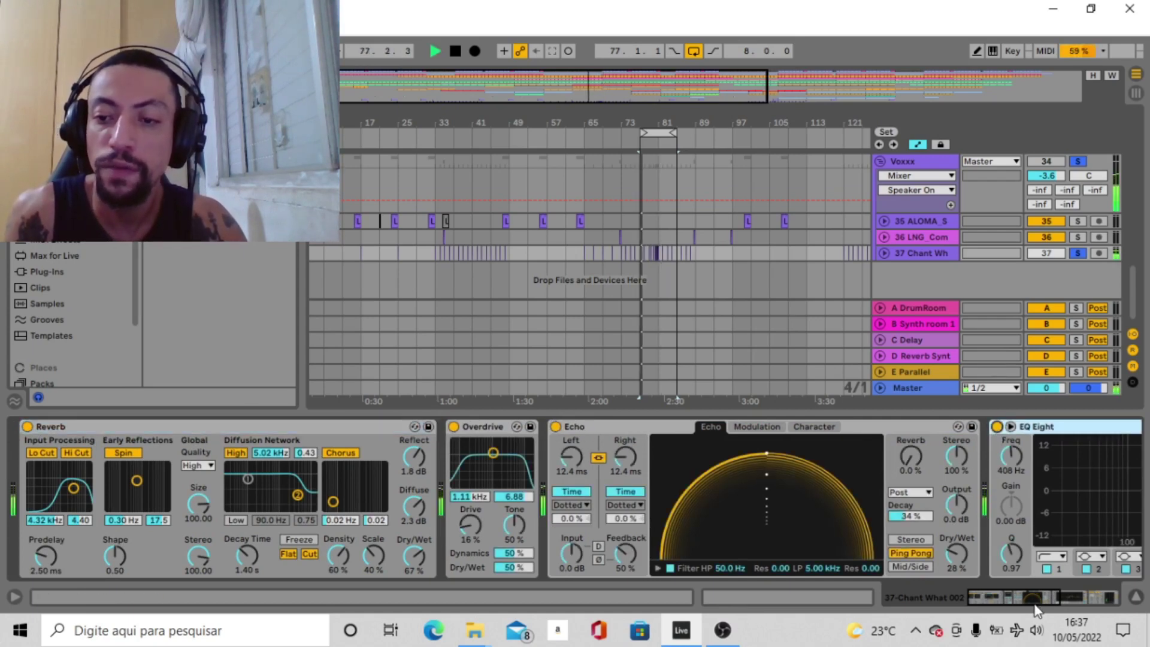
{"action": "left_click", "coordinate": [1044, 527]}
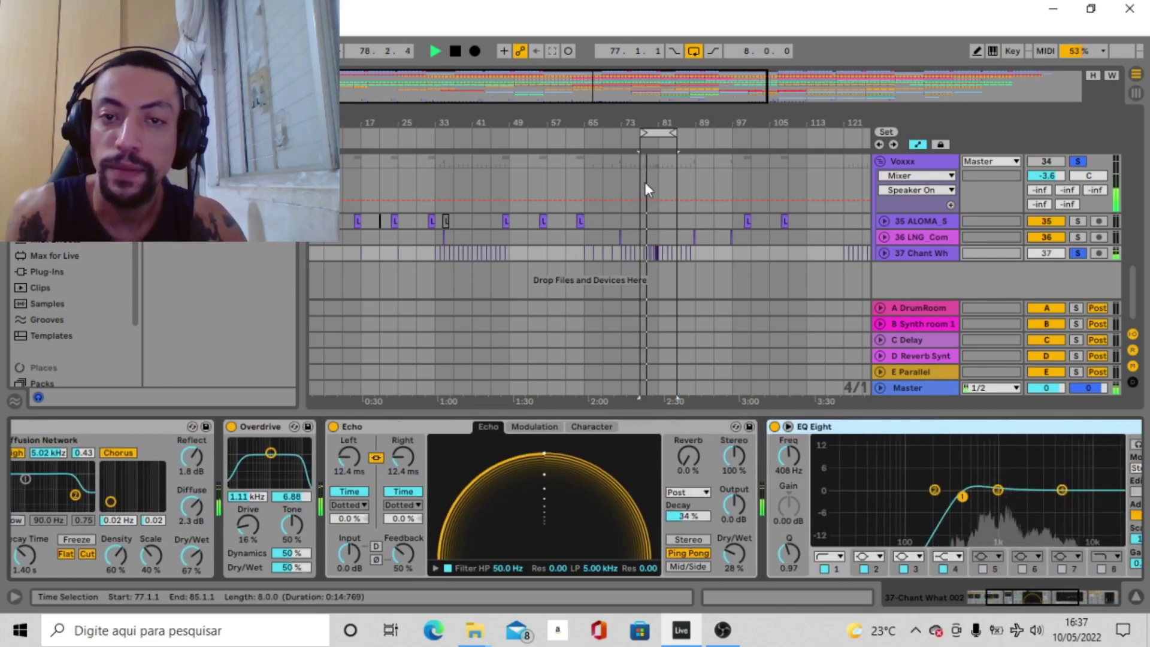
Step: Move the eight-bar loop to bar 61 and solo 35 ALOMA_S with the Voxxx group instead of 37 Chant Wh
{"action": "left_click_drag", "start_coordinate": [668, 133], "coordinate": [596, 133]}
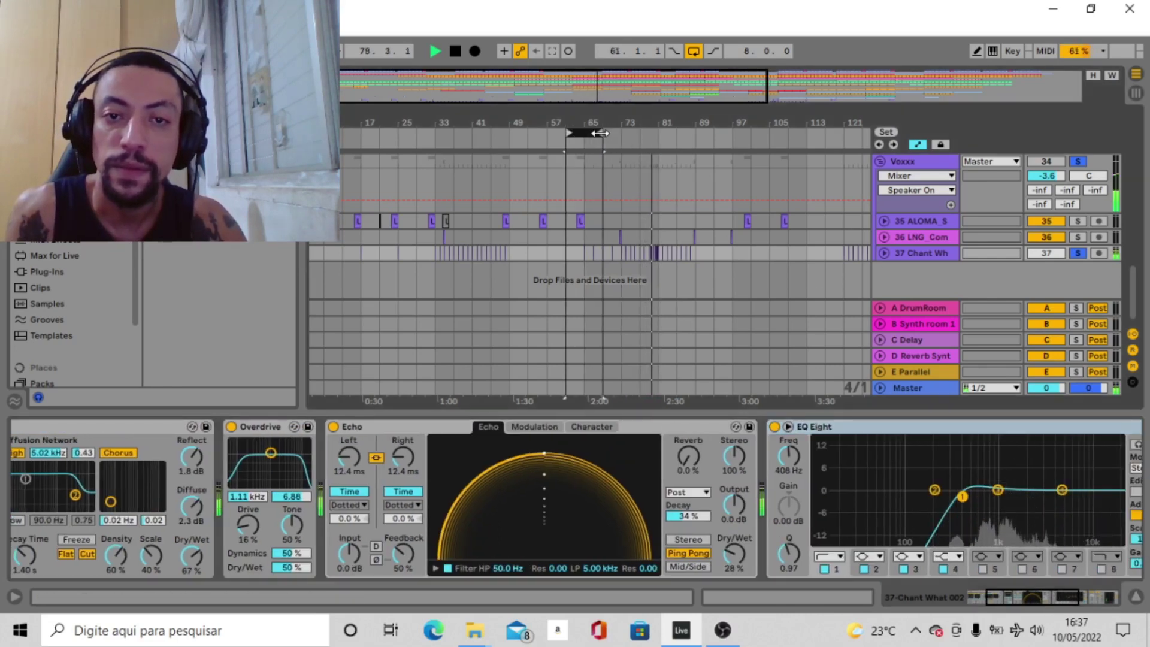
{"action": "left_click", "coordinate": [1077, 221]}
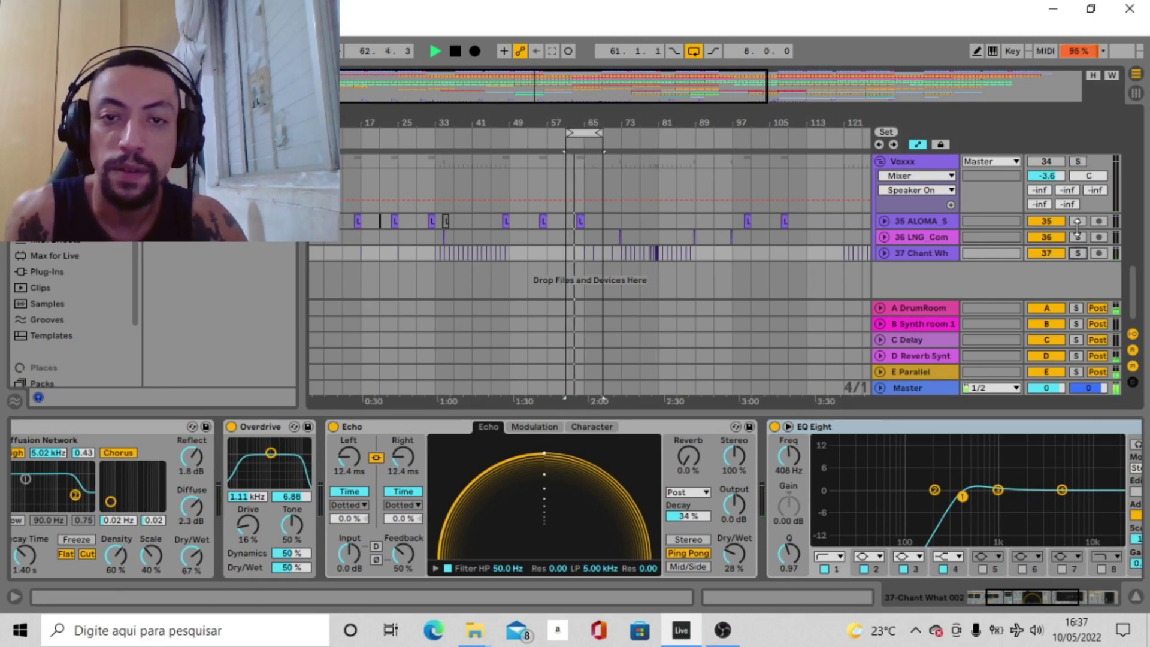
{"action": "left_click", "coordinate": [1079, 222]}
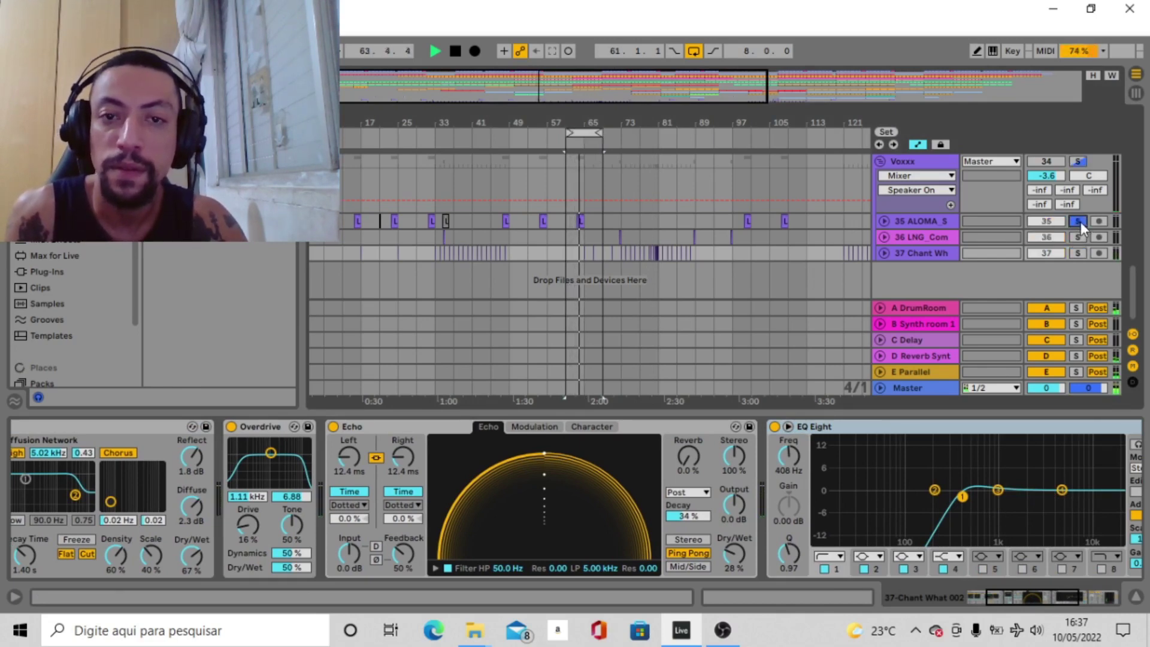
{"action": "left_click", "coordinate": [1078, 161]}
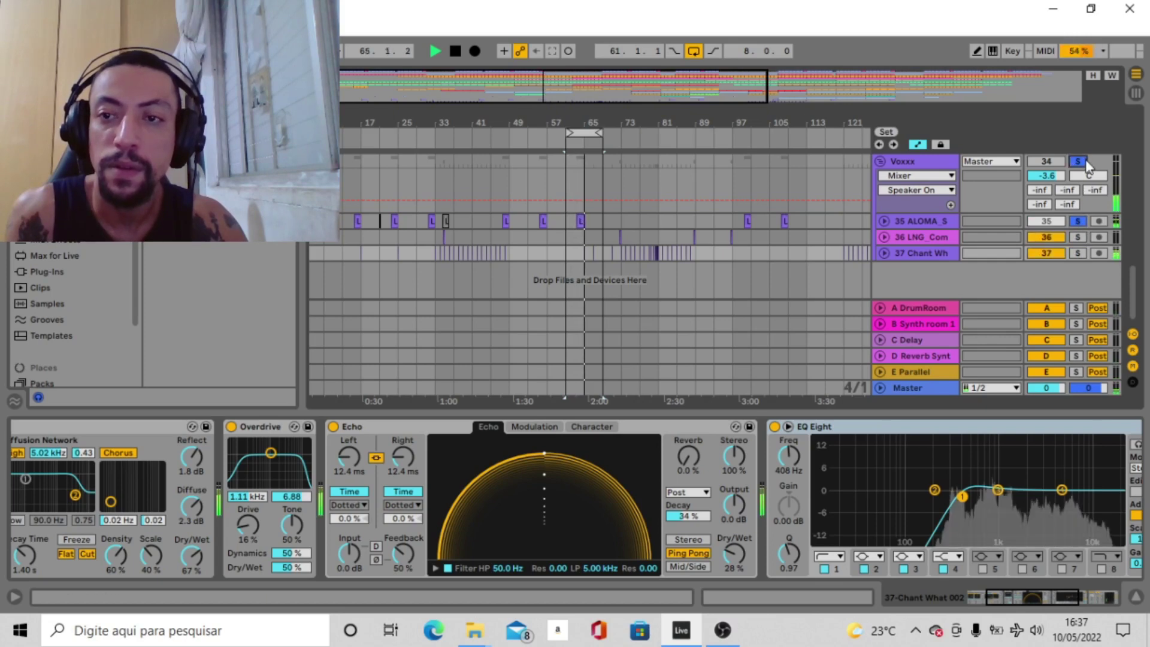
Step: Show the devices of 35 ALOMA_S and play the track from bar 61
{"action": "left_click", "coordinate": [566, 226]}
{"action": "key", "text": "space"}
{"action": "key", "text": "space"}
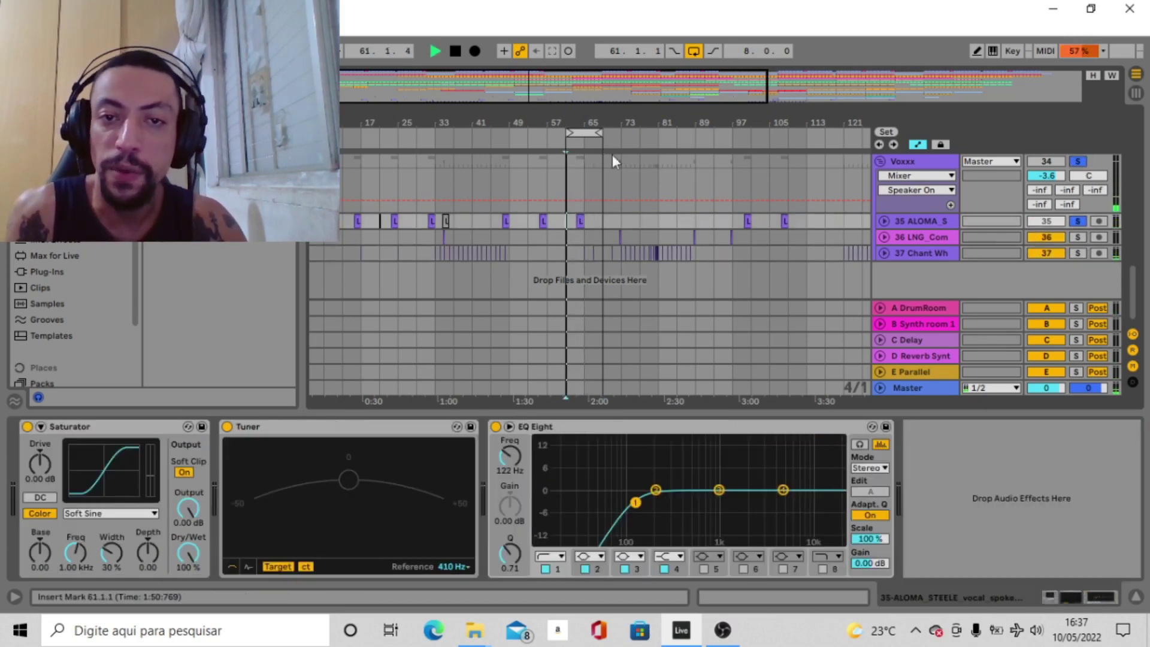
{"action": "key", "text": "plus"}
{"action": "key", "text": "plus"}
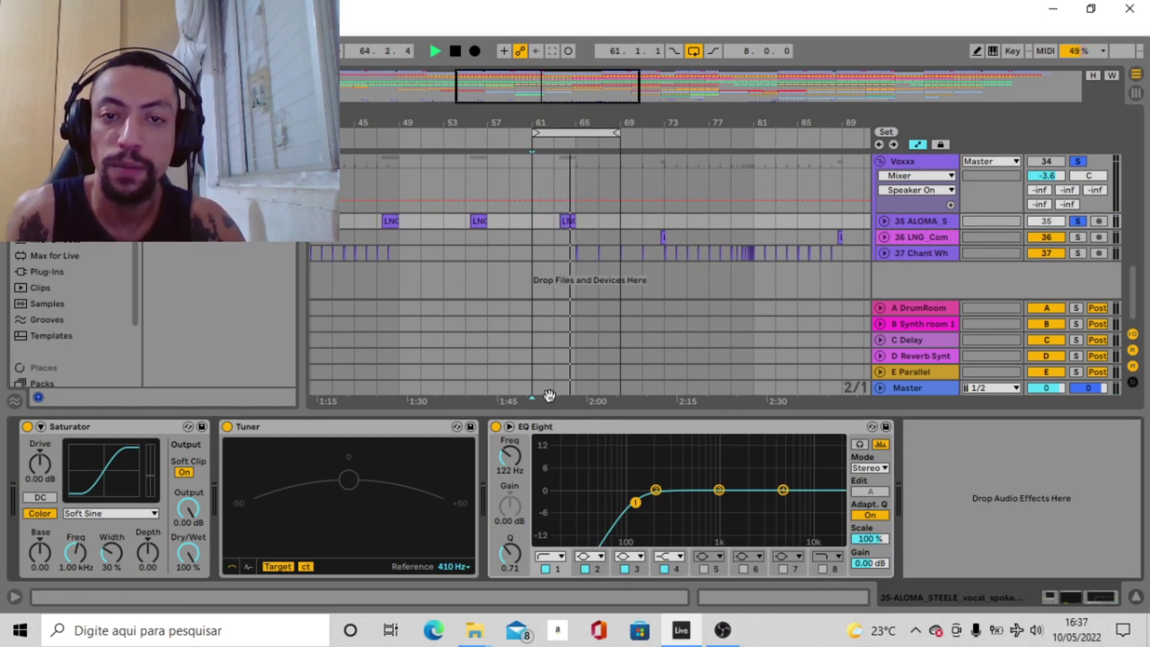
Step: Play 36 LNG_Com from bar 71 with the track soloed, and examine its effects through to the Compressor
{"action": "left_click", "coordinate": [656, 234]}
{"action": "key", "text": "space"}
{"action": "key", "text": "space"}
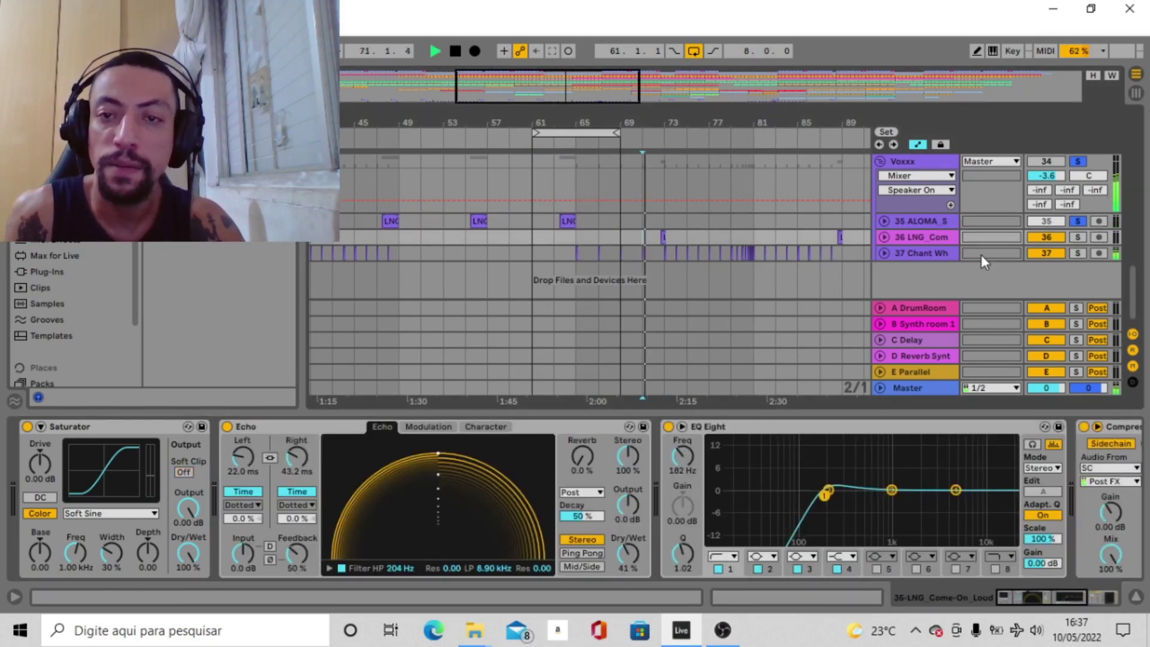
{"action": "left_click", "coordinate": [1077, 237]}
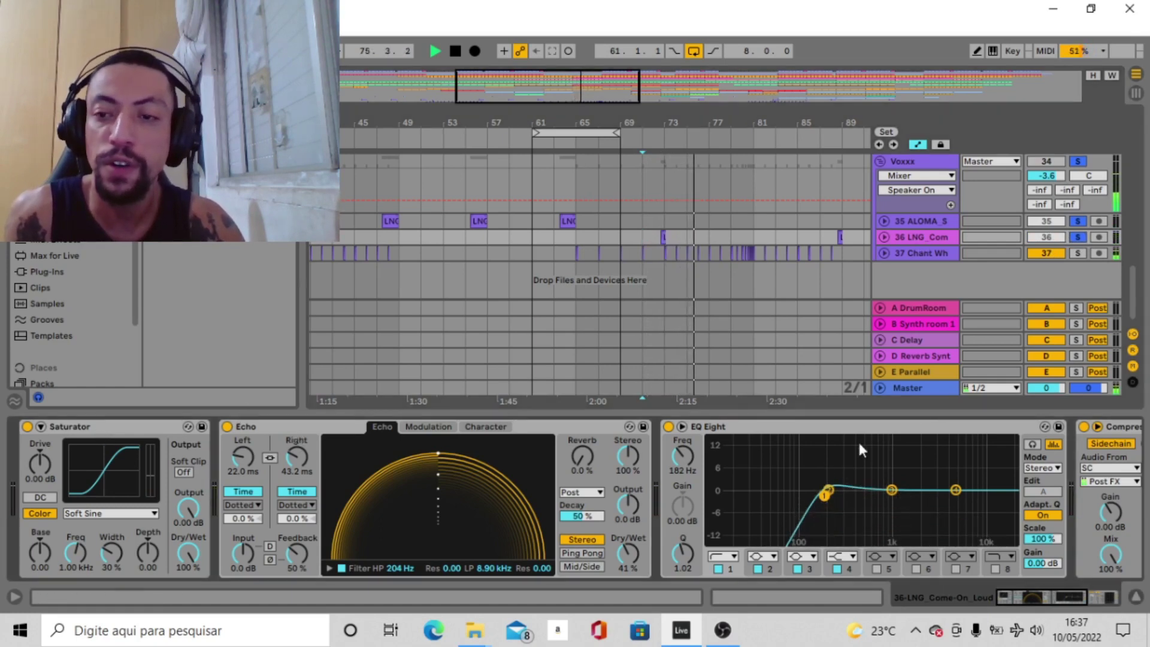
{"action": "left_click_drag", "start_coordinate": [1051, 590], "coordinate": [1066, 589]}
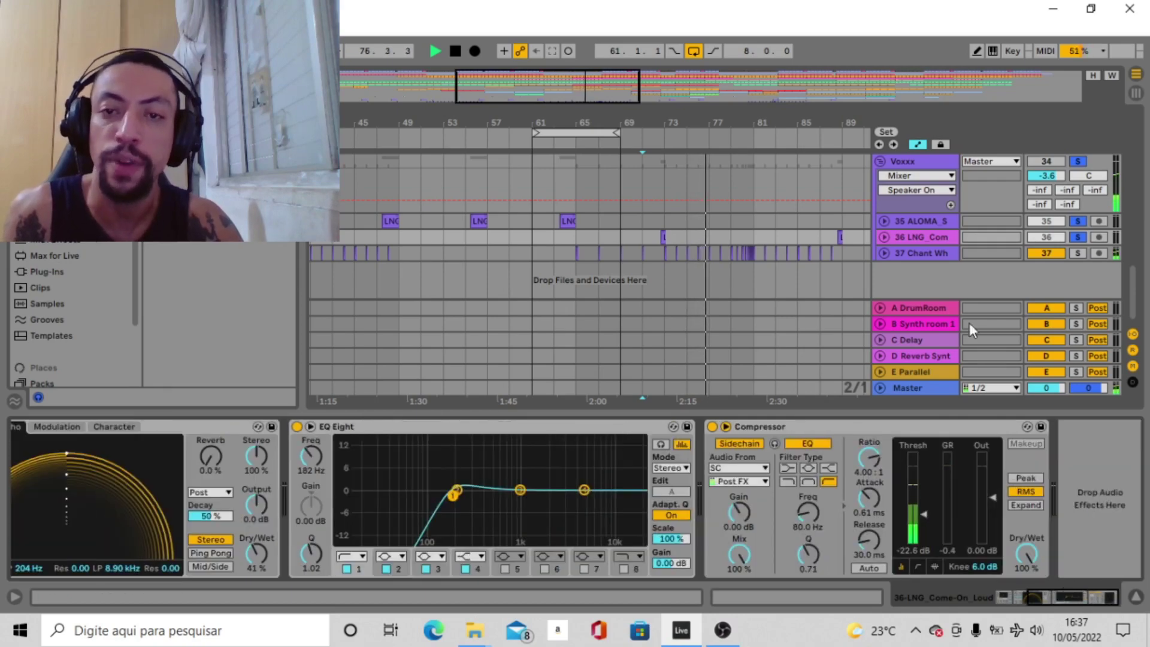
Step: Remove the vocal solos, look over the tracks and whole timeline while the full mix plays, and stop playback
{"action": "left_click", "coordinate": [1078, 236]}
{"action": "scroll", "coordinate": [1047, 240], "scroll_direction": "up", "scroll_amount": 3}
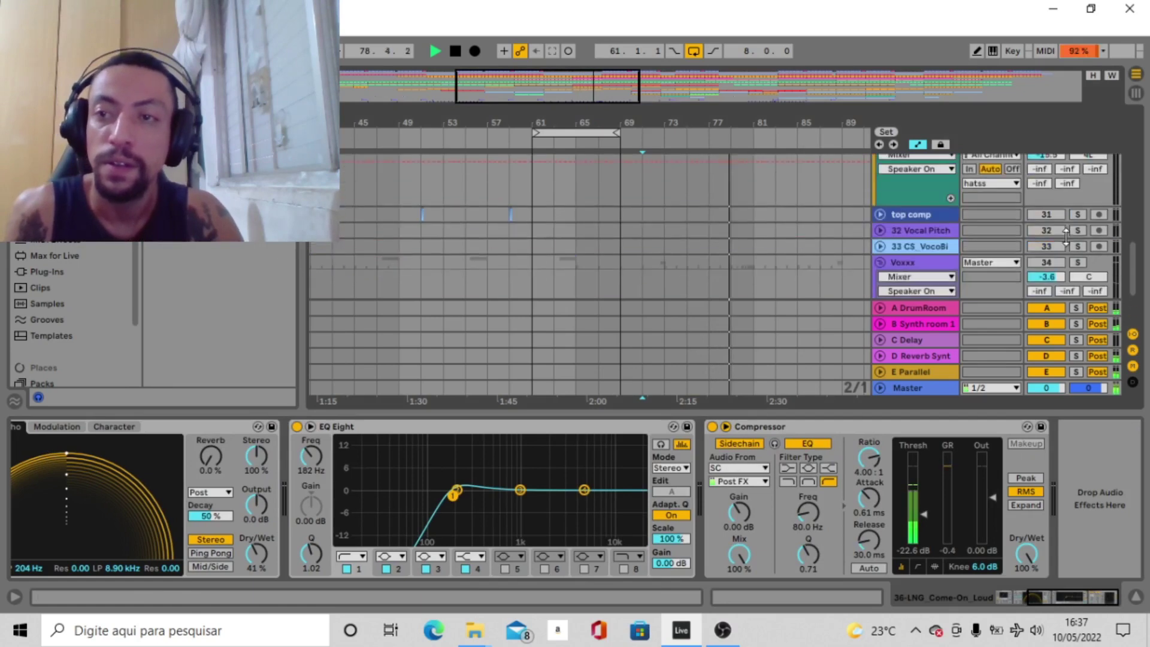
{"action": "scroll", "coordinate": [1047, 242], "scroll_direction": "up", "scroll_amount": 3}
{"action": "scroll", "coordinate": [1040, 233], "scroll_direction": "down", "scroll_amount": 3}
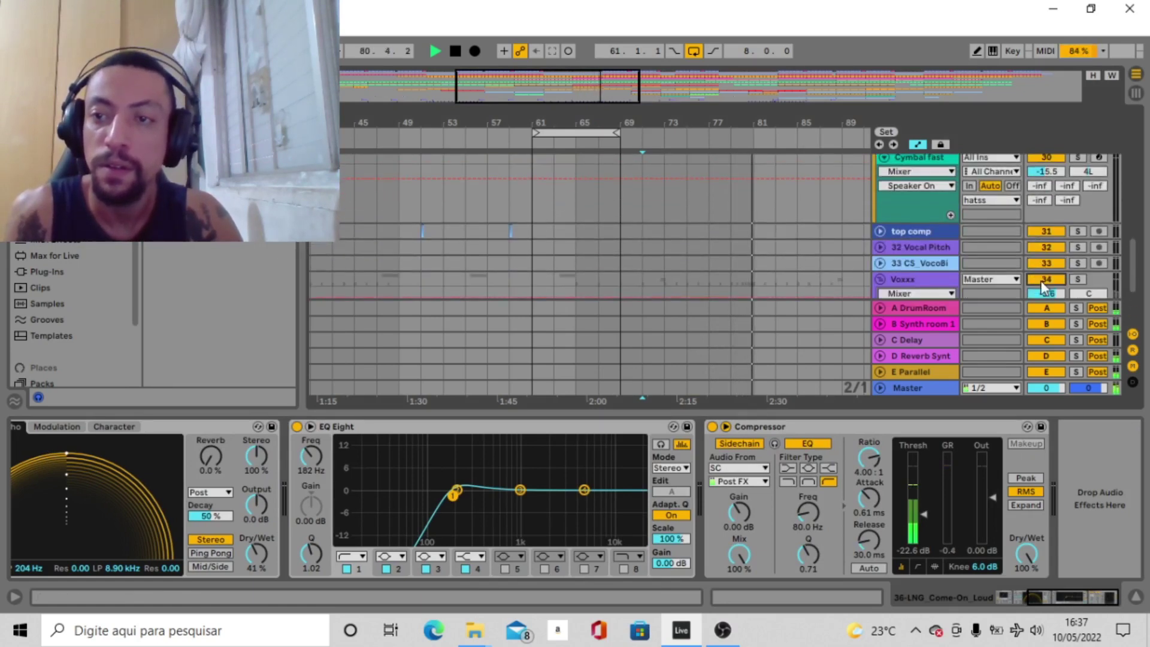
{"action": "scroll", "coordinate": [1041, 280], "scroll_direction": "down", "scroll_amount": 2}
{"action": "scroll", "coordinate": [1042, 279], "scroll_direction": "up", "scroll_amount": 5}
{"action": "scroll", "coordinate": [1041, 251], "scroll_direction": "up", "scroll_amount": 3}
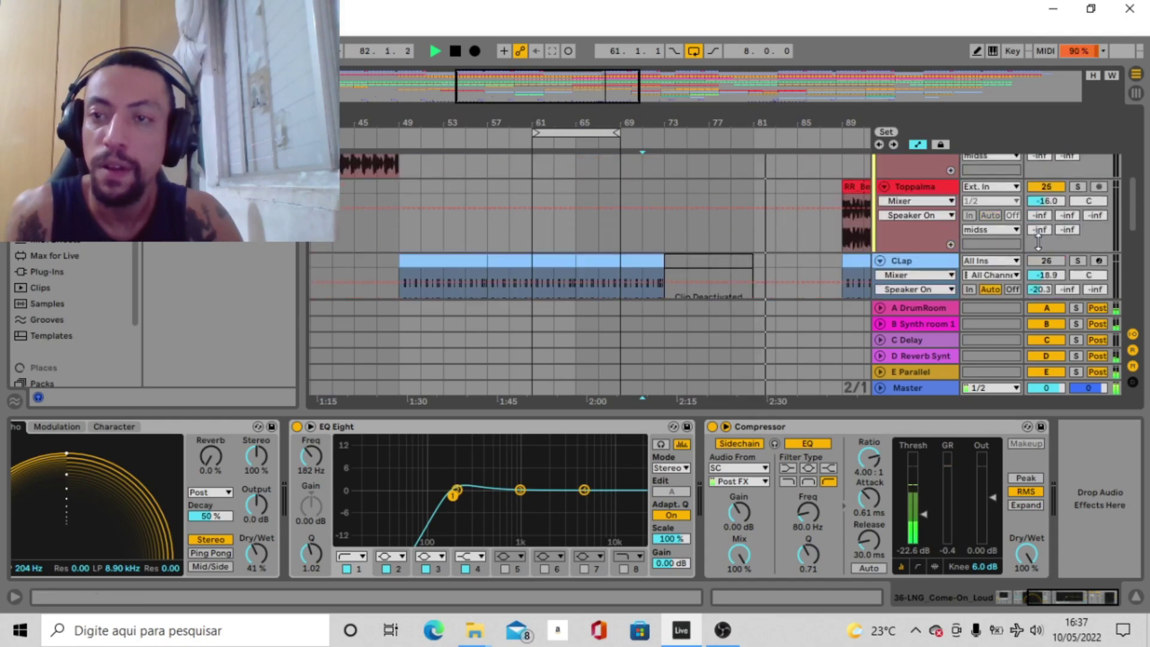
{"action": "scroll", "coordinate": [1042, 264], "scroll_direction": "up", "scroll_amount": 3}
{"action": "scroll", "coordinate": [1043, 271], "scroll_direction": "up", "scroll_amount": 3}
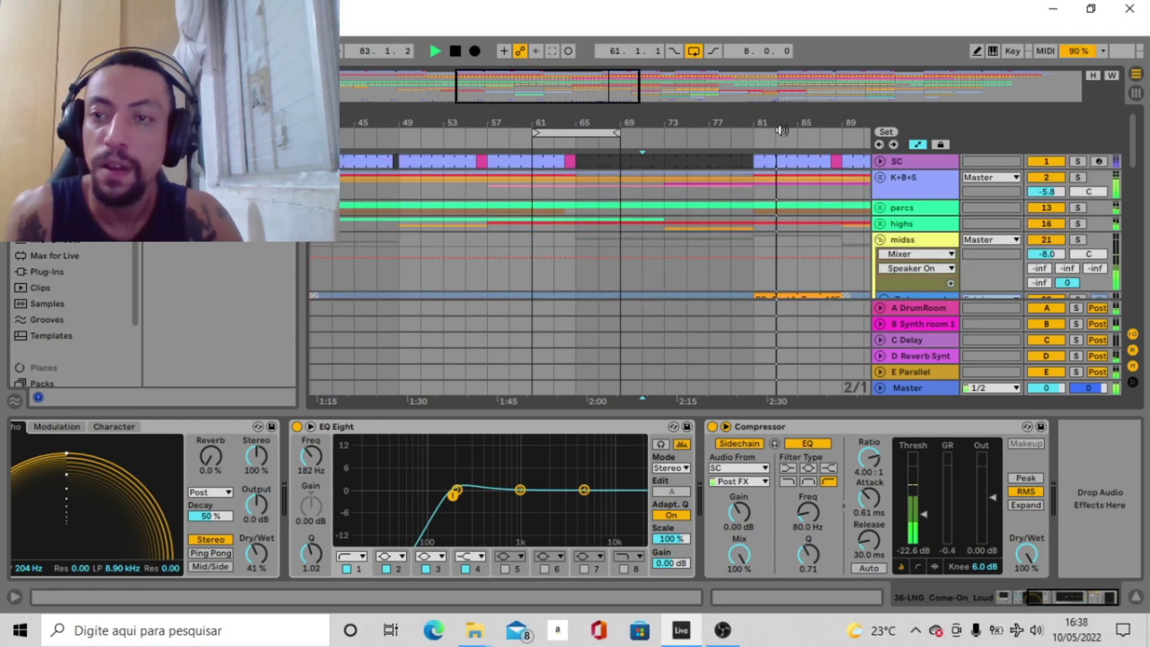
{"action": "left_click_drag", "start_coordinate": [783, 130], "coordinate": [779, 110]}
{"action": "scroll", "coordinate": [721, 249], "scroll_direction": "down", "scroll_amount": 15}
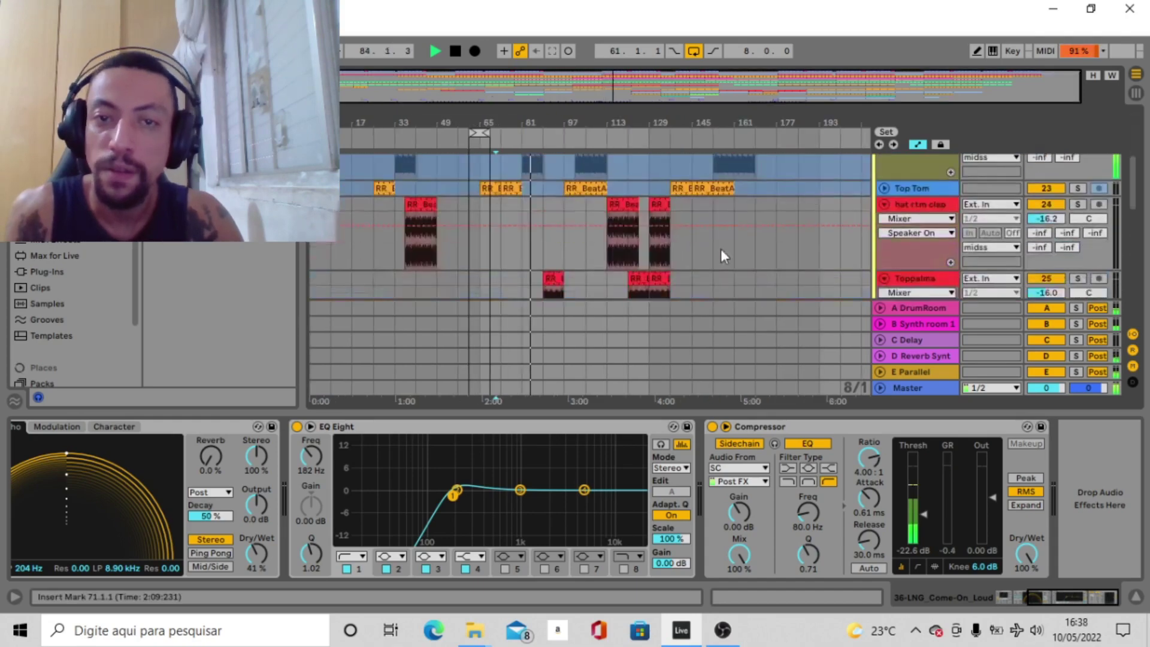
{"action": "key", "text": "space"}
Step: Show the Voxxx group's effects chain, and fold the Voxxx, hatss, CLap and midss tracks in the arrangement
{"action": "scroll", "coordinate": [722, 249], "scroll_direction": "down", "scroll_amount": 3}
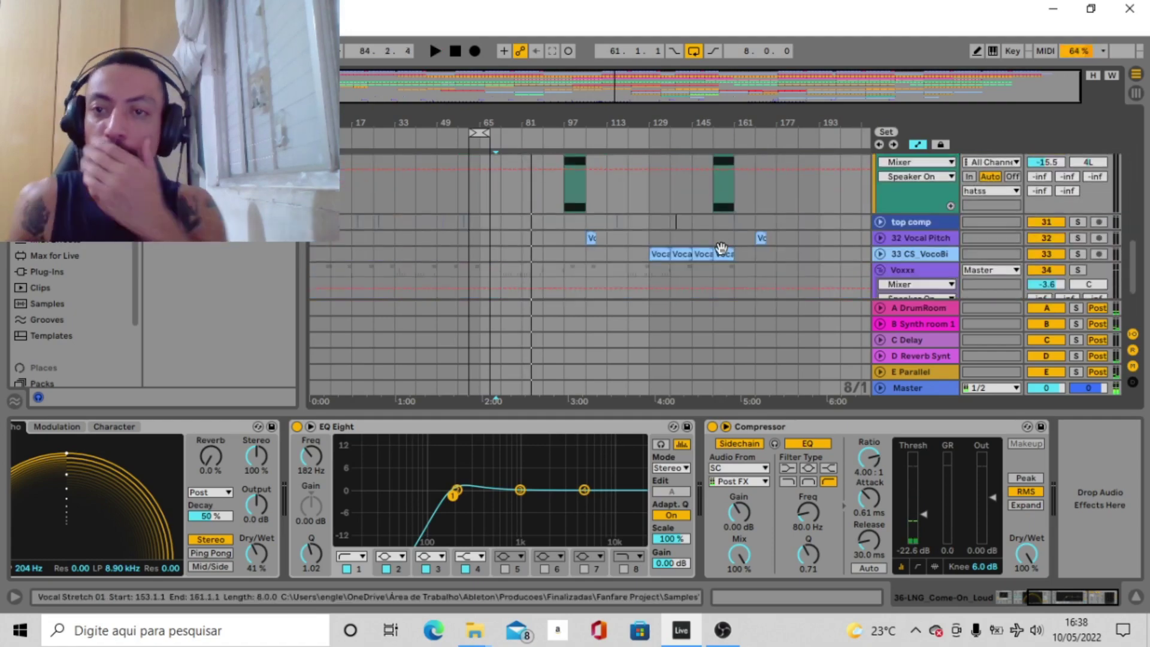
{"action": "scroll", "coordinate": [713, 320], "scroll_direction": "down", "scroll_amount": 3}
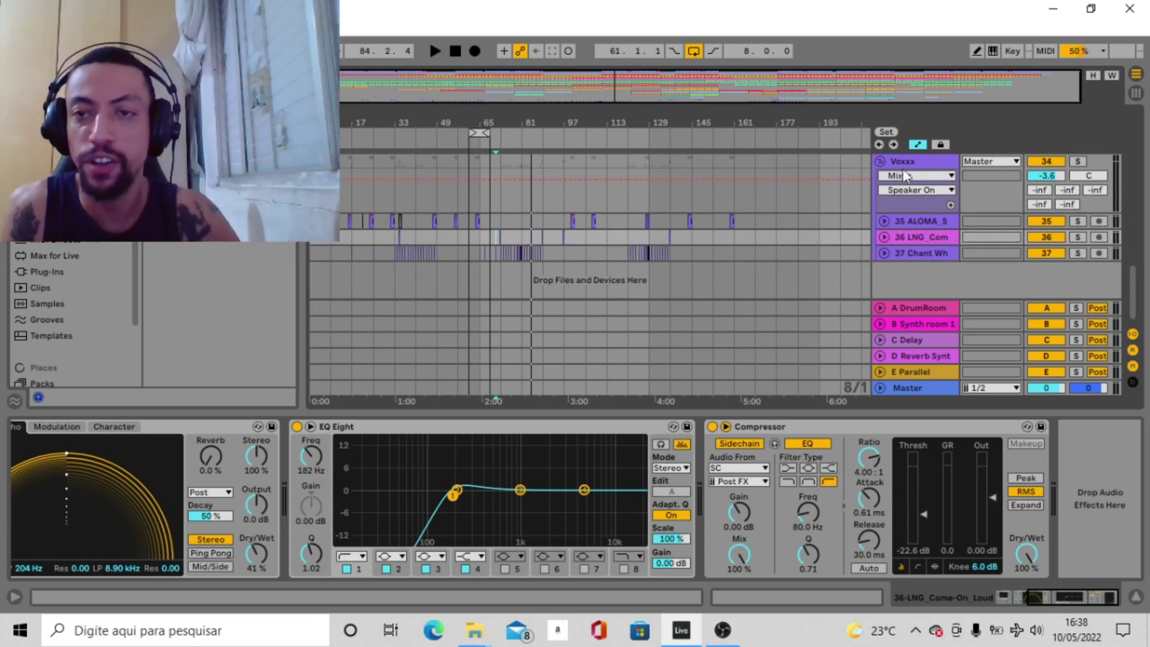
{"action": "scroll", "coordinate": [901, 195], "scroll_direction": "up", "scroll_amount": 3}
{"action": "left_click", "coordinate": [892, 199]}
{"action": "scroll", "coordinate": [886, 213], "scroll_direction": "up", "scroll_amount": 2}
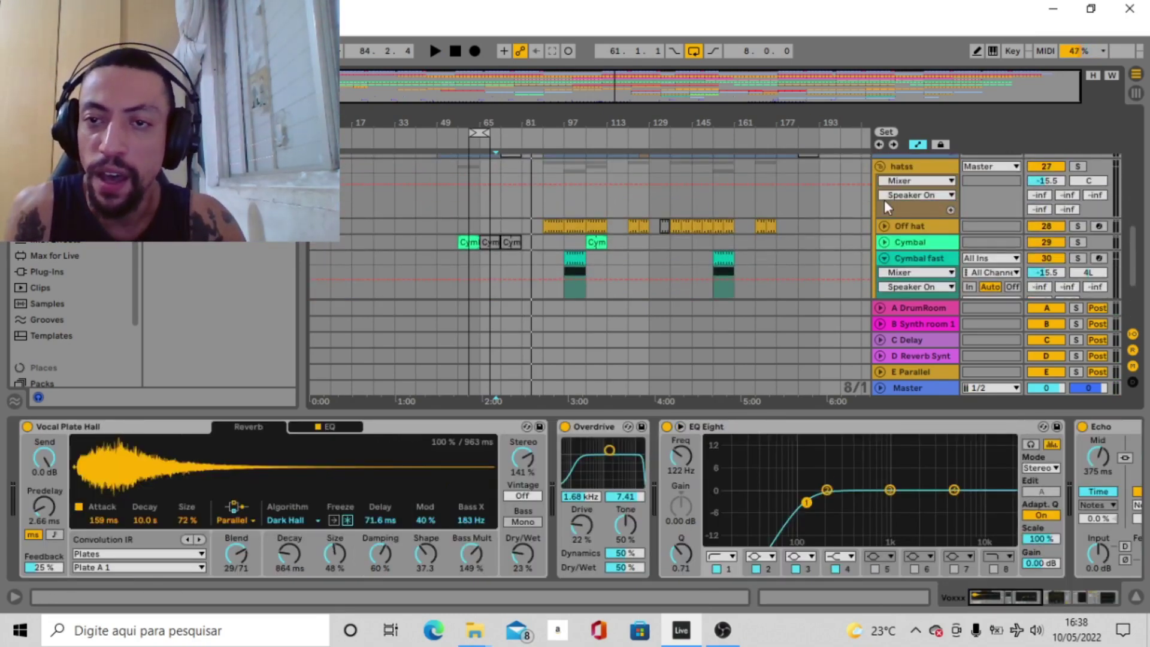
{"action": "scroll", "coordinate": [878, 168], "scroll_direction": "down", "scroll_amount": 3}
{"action": "scroll", "coordinate": [882, 198], "scroll_direction": "up", "scroll_amount": 3}
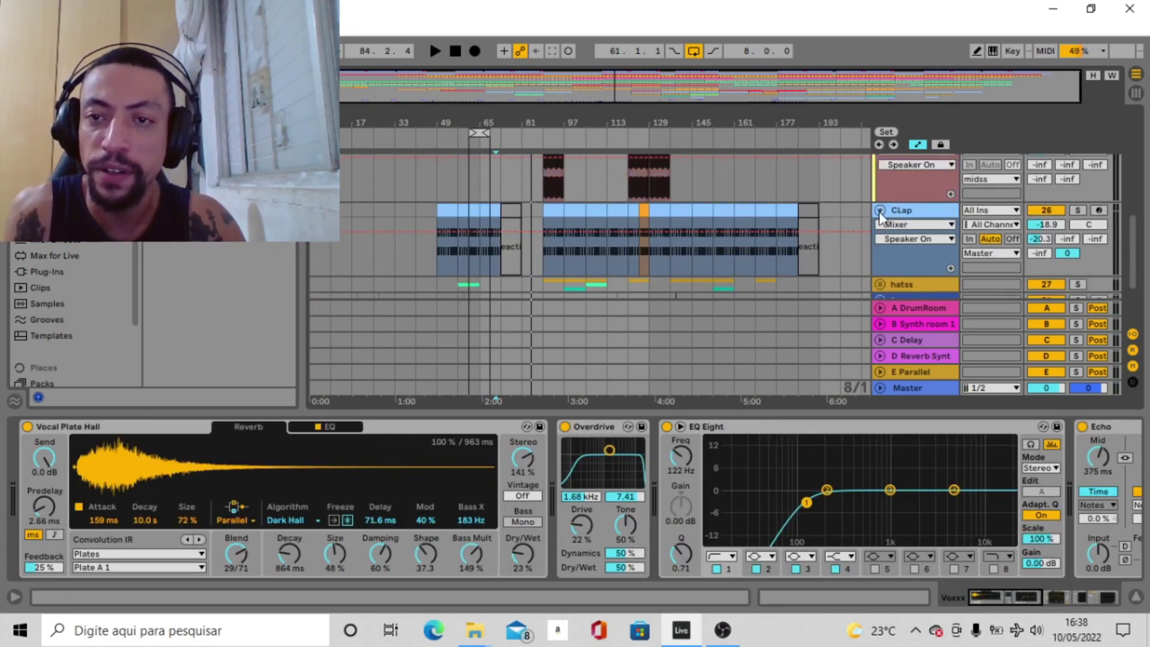
{"action": "scroll", "coordinate": [880, 198], "scroll_direction": "up", "scroll_amount": 5}
{"action": "scroll", "coordinate": [882, 174], "scroll_direction": "up", "scroll_amount": 4}
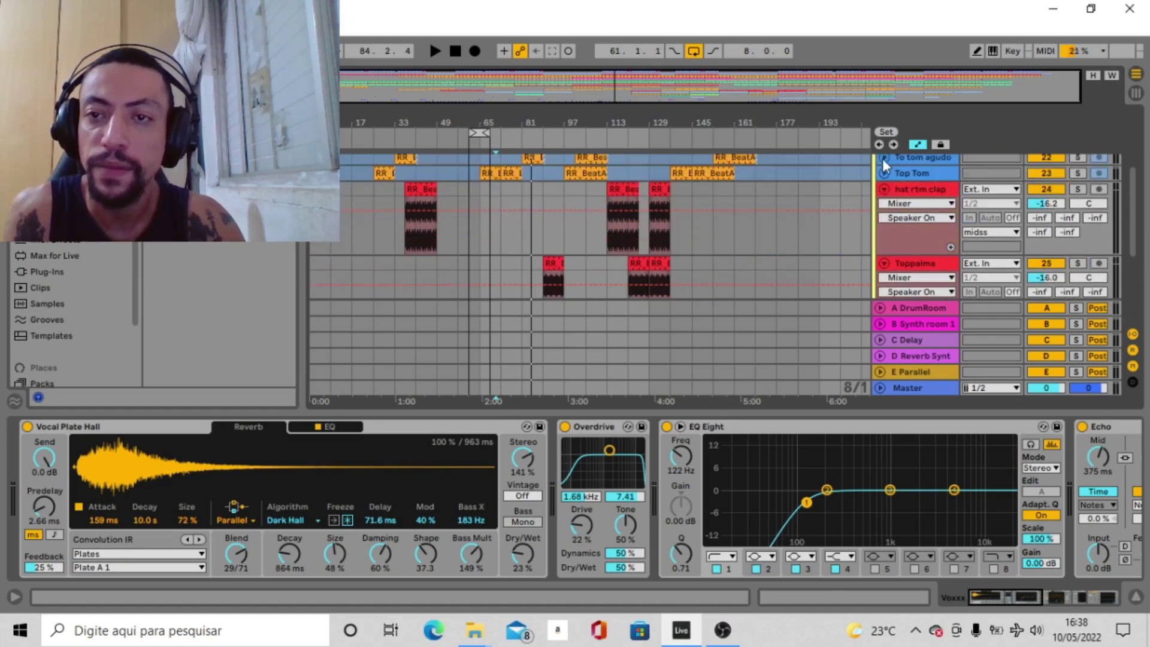
{"action": "scroll", "coordinate": [893, 231], "scroll_direction": "down", "scroll_amount": 3}
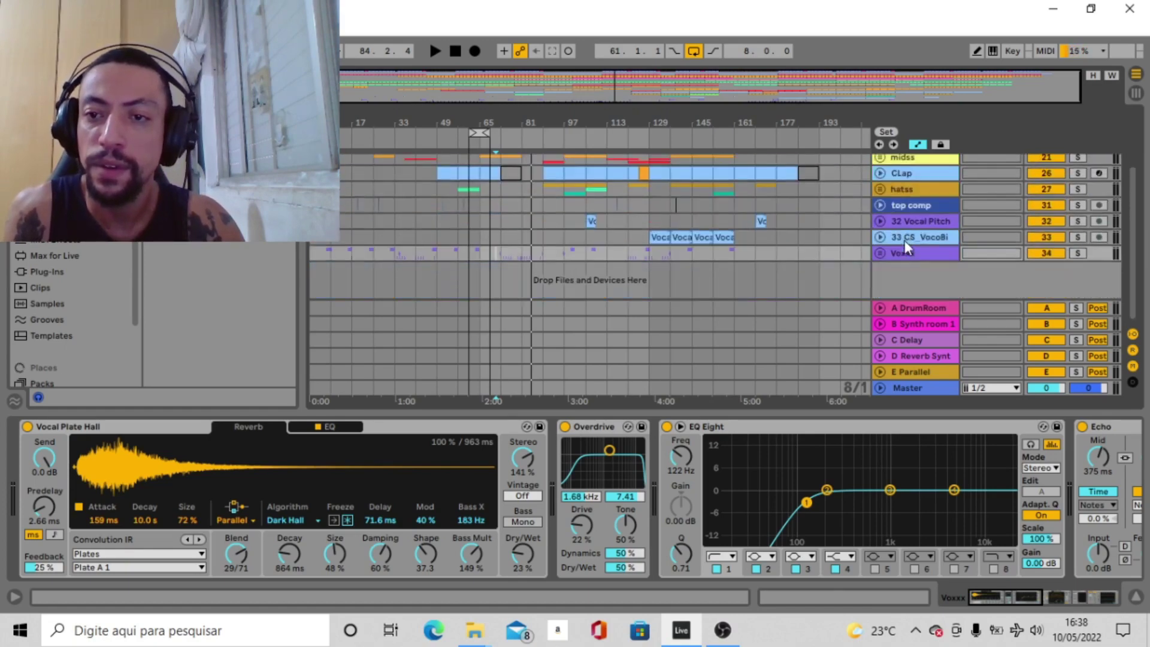
Step: Show the A DrumRoom return's effects chain, play it soloed, and unfold the return track
{"action": "left_click", "coordinate": [921, 308]}
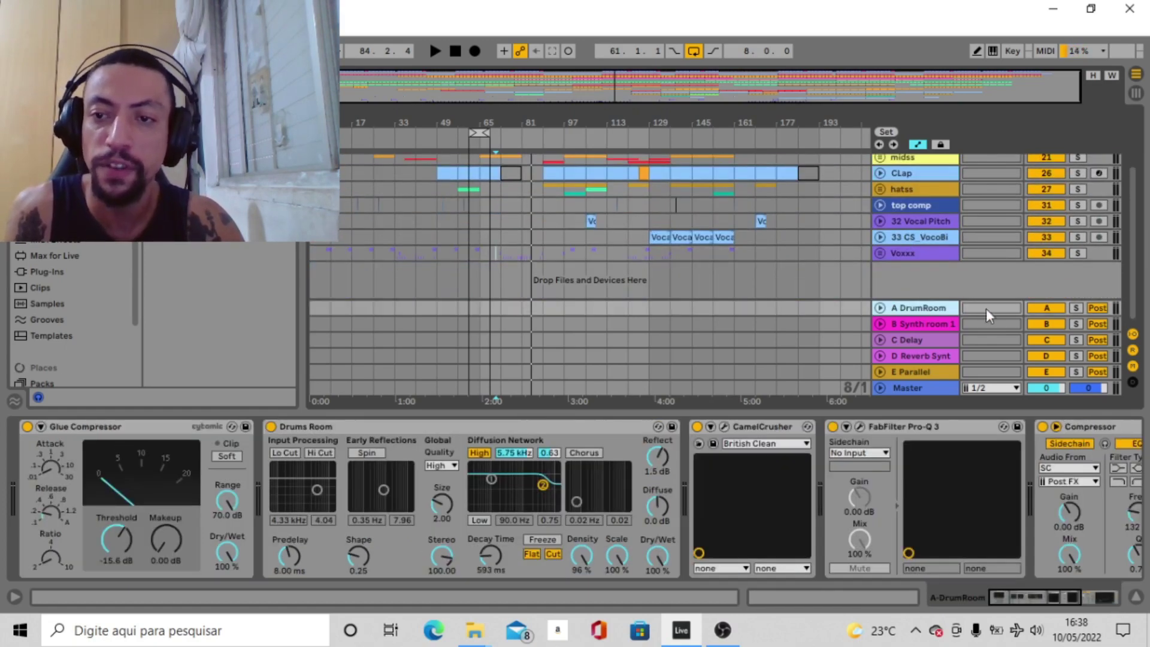
{"action": "left_click", "coordinate": [1076, 308]}
{"action": "key", "text": "space"}
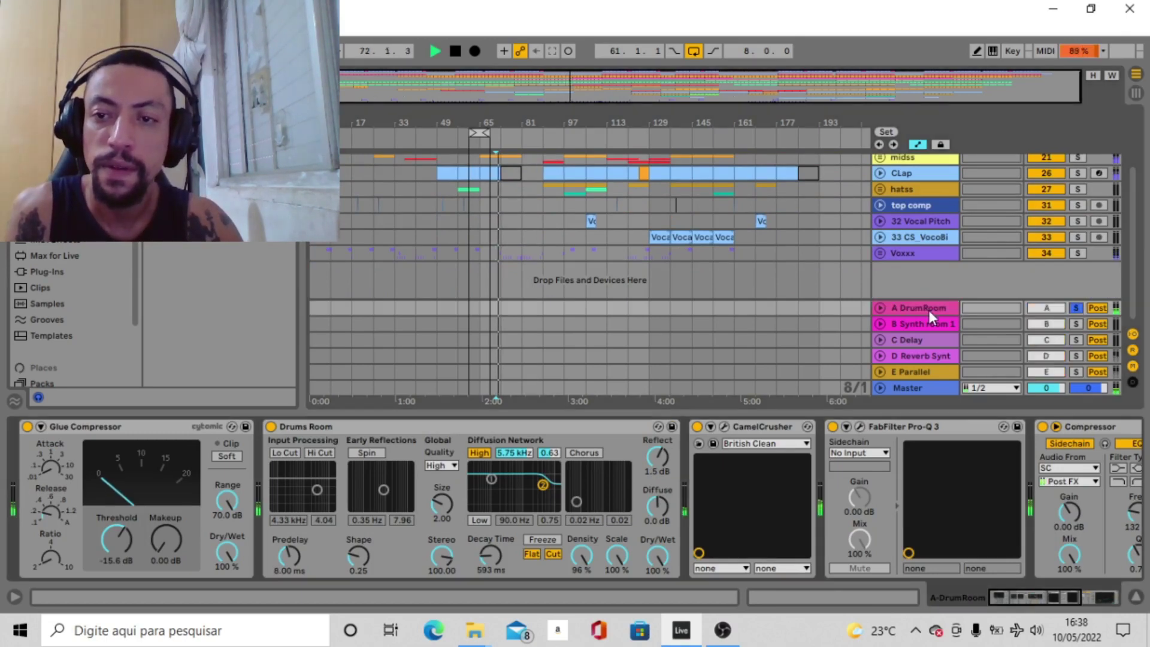
{"action": "left_click", "coordinate": [880, 308]}
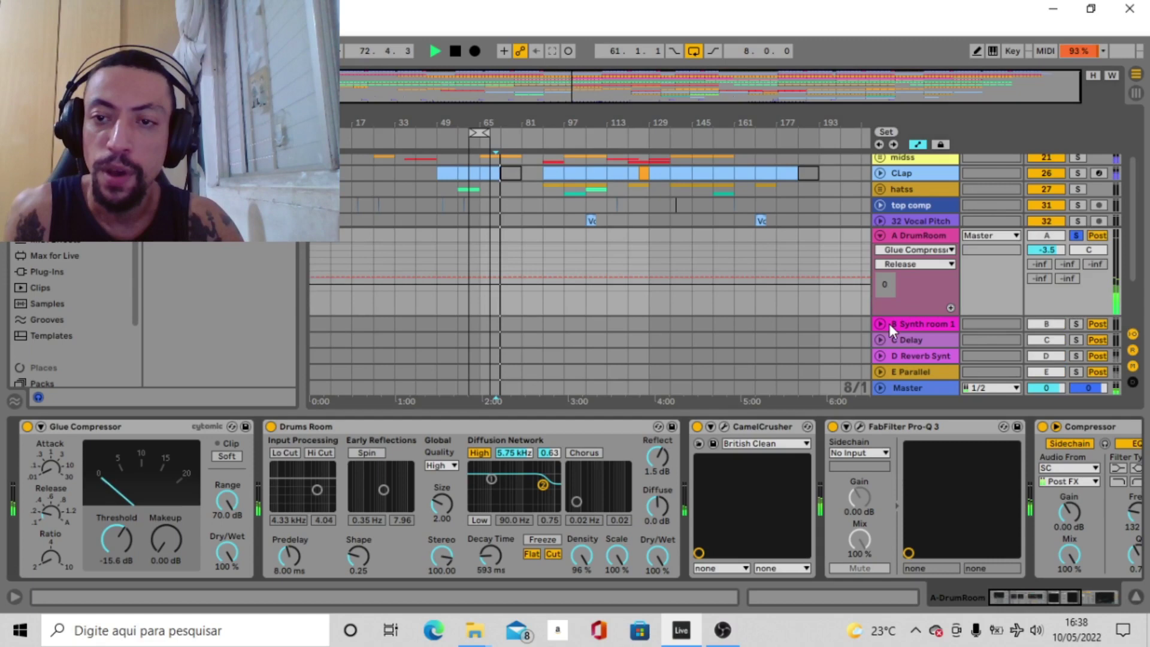
Step: Examine the A DrumRoom return's effects during soloed playback, viewing the CamelCrusher and FabFilter Pro-Q 3 windows and closing them
{"action": "left_click", "coordinate": [915, 236]}
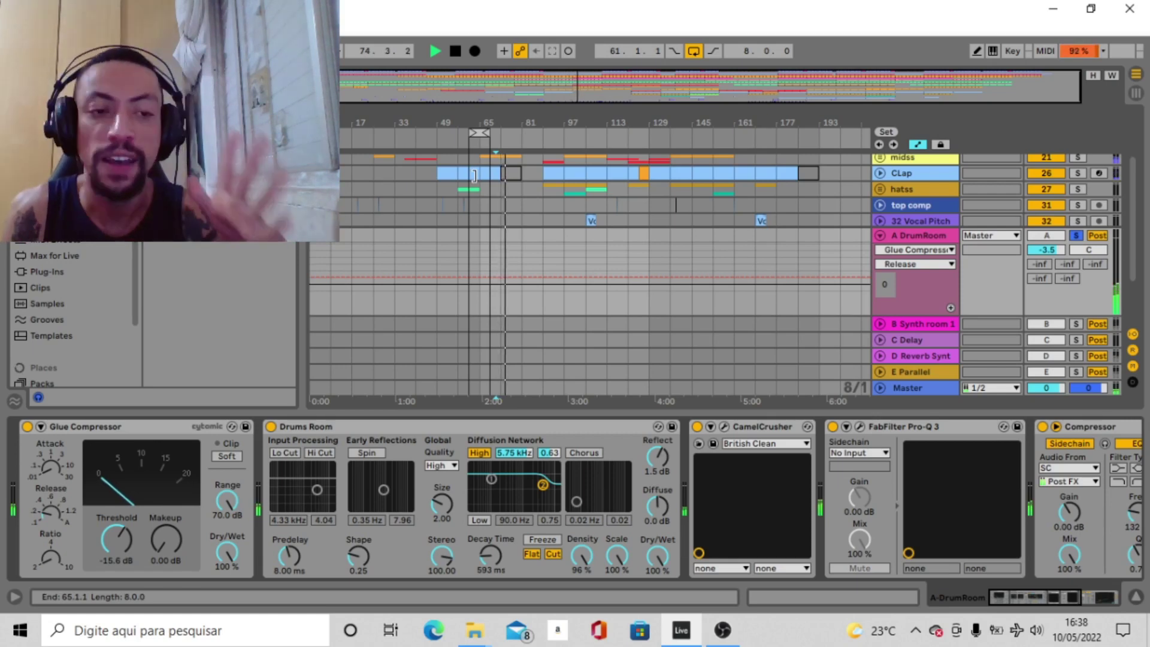
{"action": "key", "text": "space"}
{"action": "key", "text": "space"}
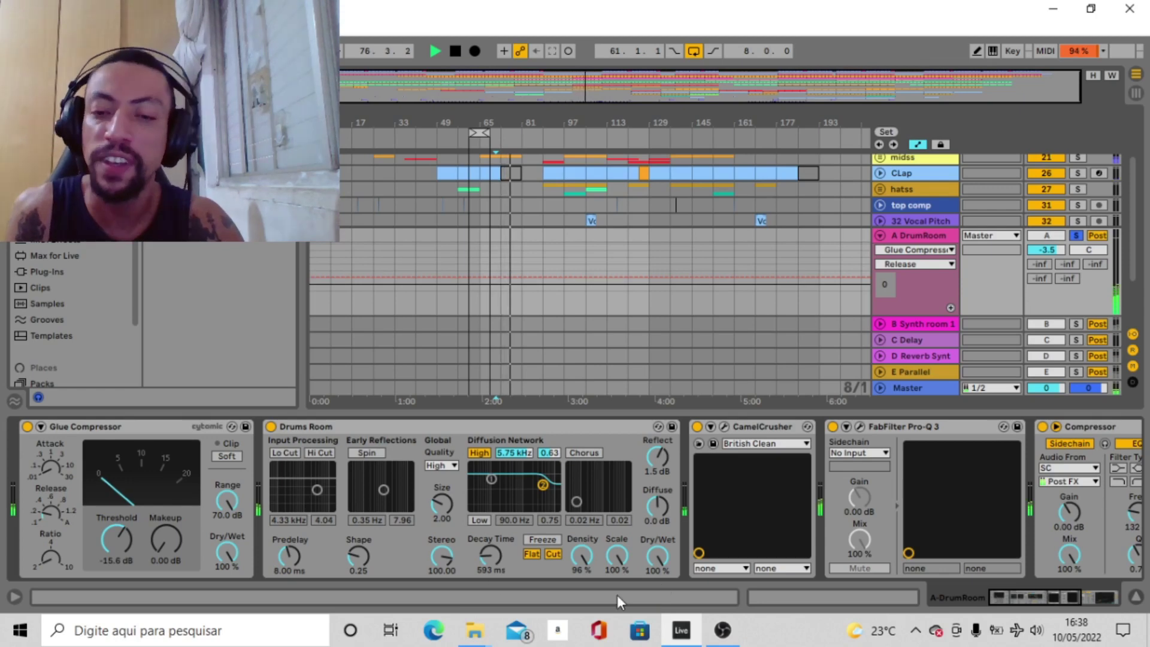
{"action": "left_click", "coordinate": [724, 427]}
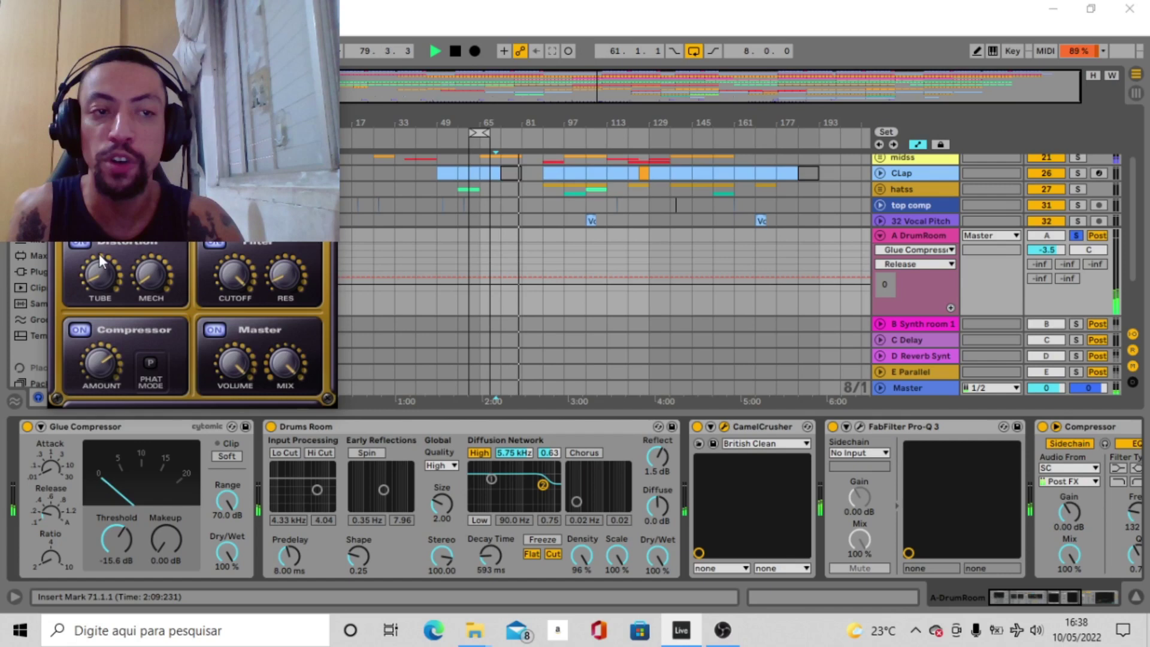
{"action": "left_click", "coordinate": [723, 427]}
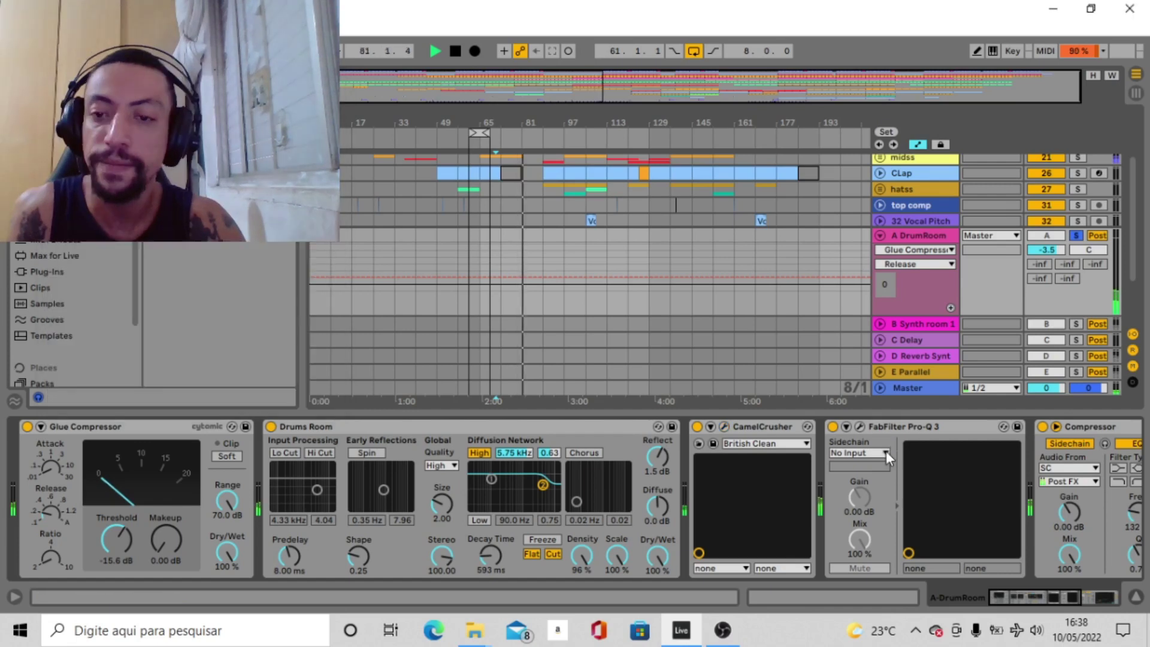
{"action": "left_click", "coordinate": [861, 427]}
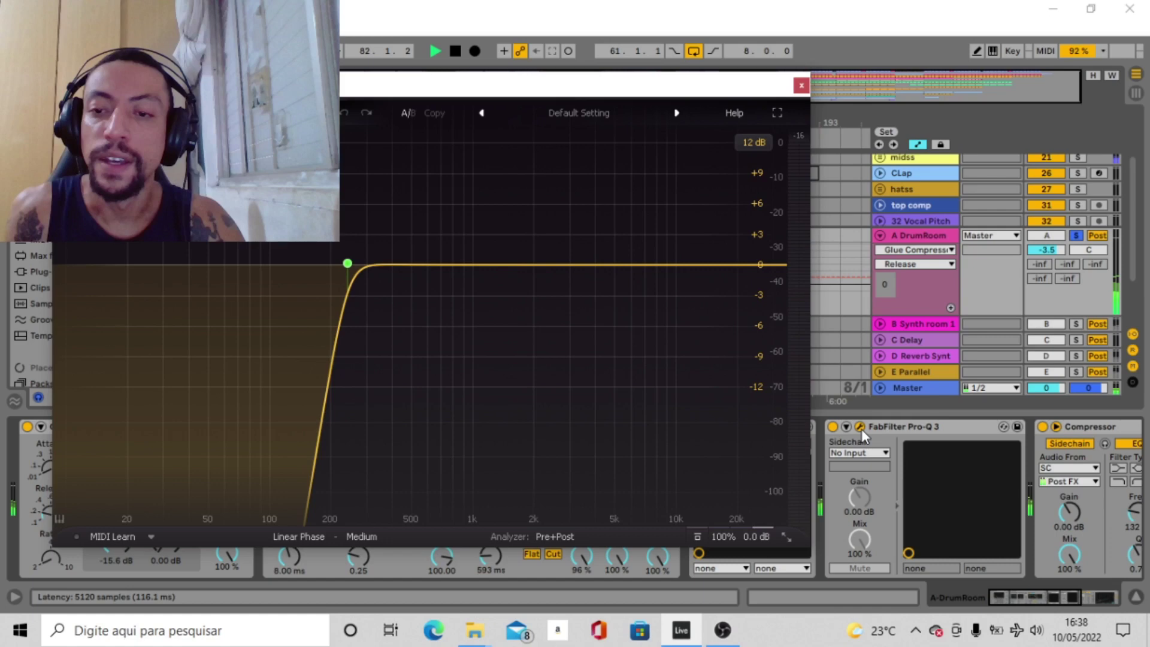
{"action": "left_click", "coordinate": [802, 86]}
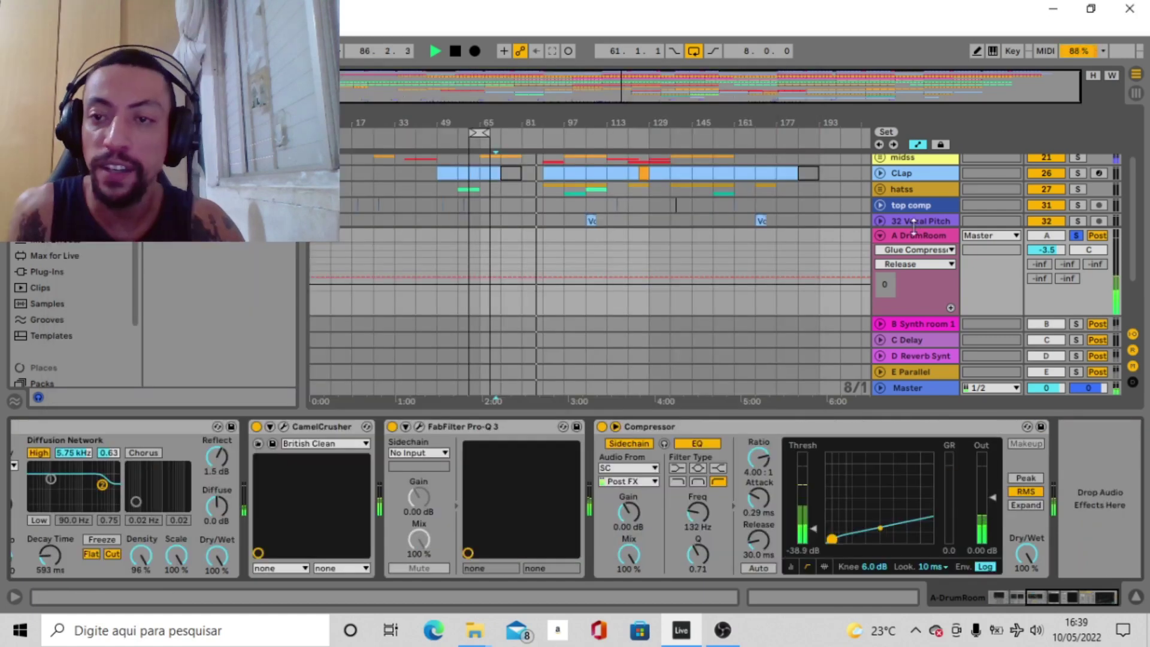
Step: Solo the B Synth room 1 return and examine its effects from the FabFilter Pro-R window through to the last EQ Eight
{"action": "left_click", "coordinate": [1075, 325]}
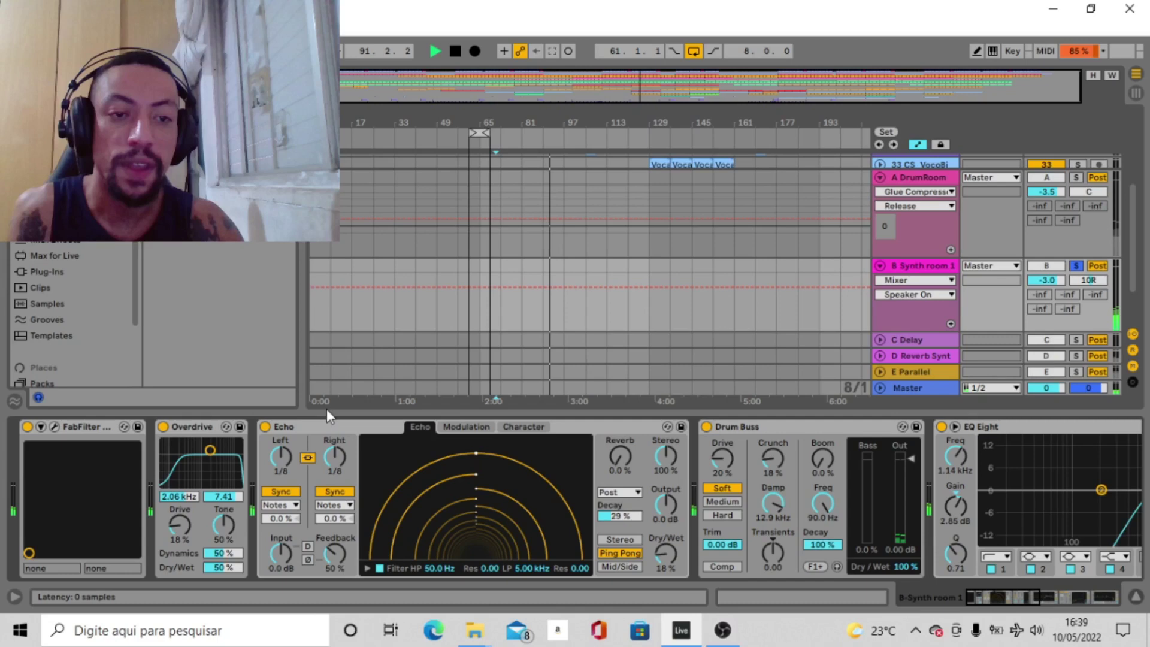
{"action": "key", "text": "ctrl+alt+p"}
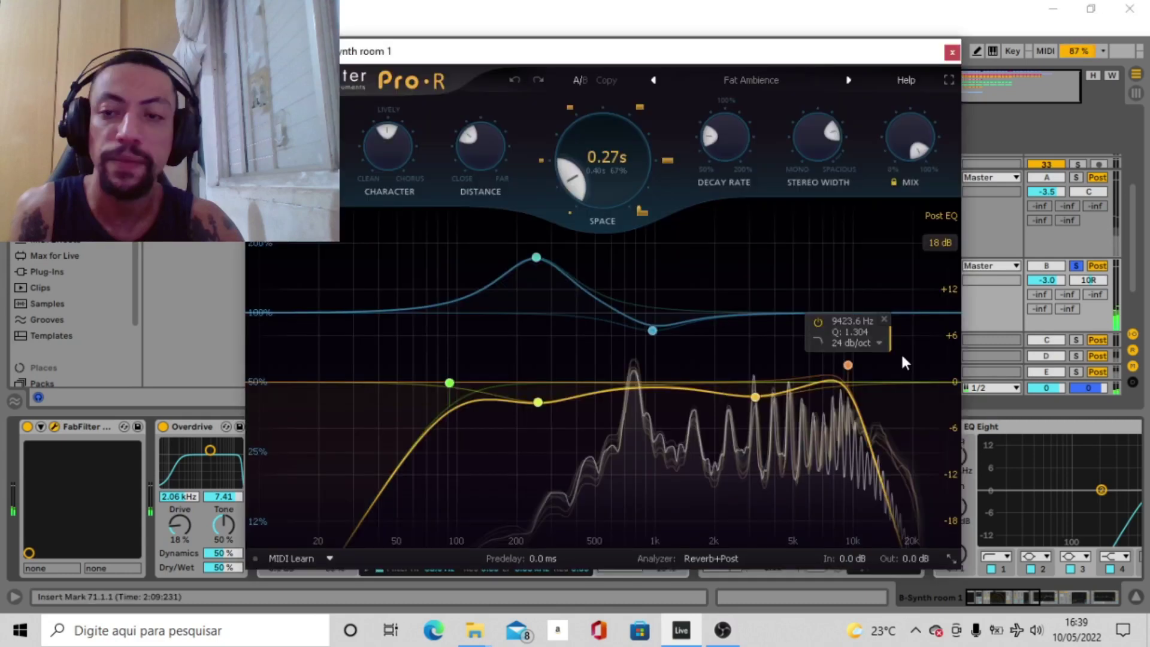
{"action": "key", "text": "ctrl+alt+p"}
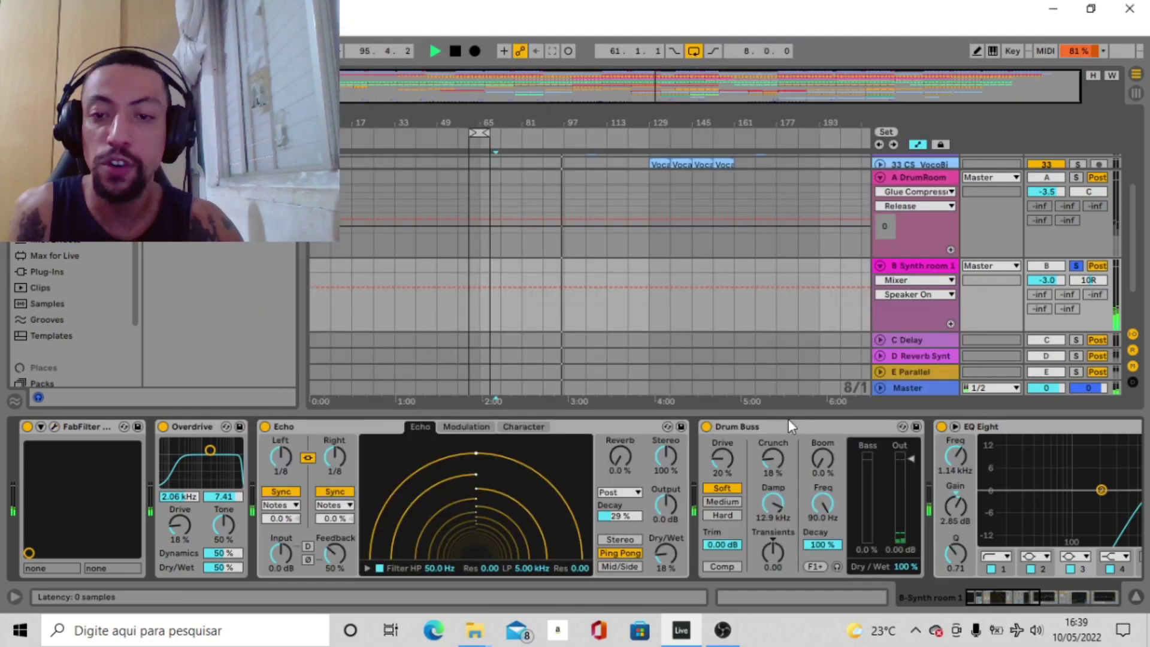
{"action": "scroll", "coordinate": [789, 419], "scroll_direction": "right", "scroll_amount": 8}
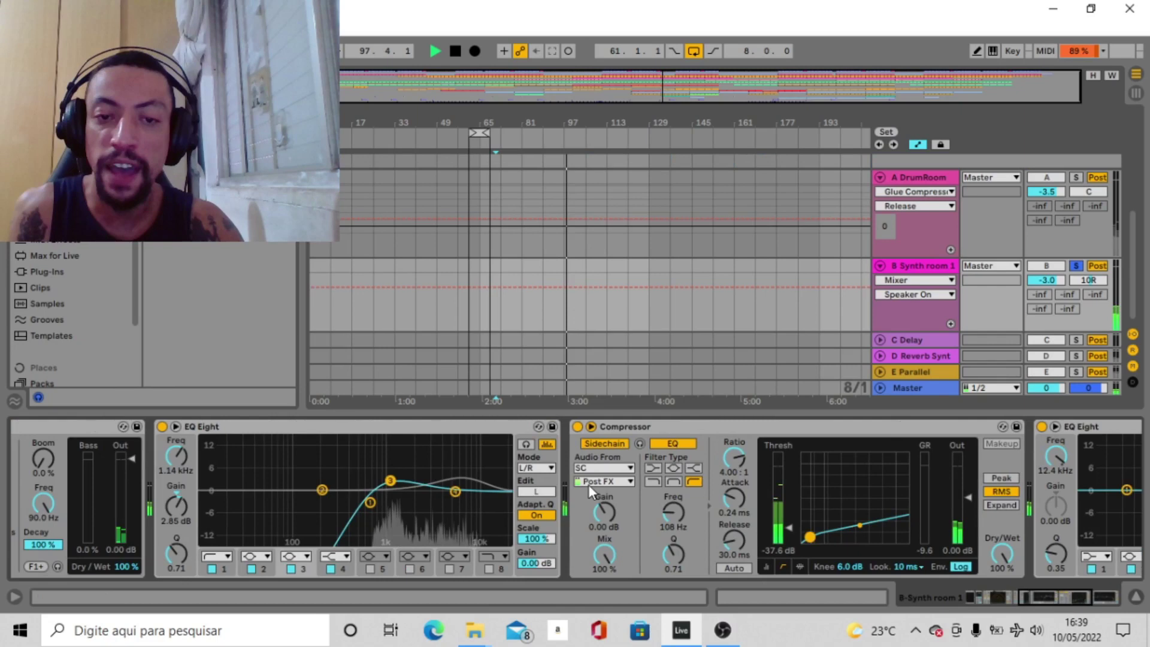
{"action": "scroll", "coordinate": [589, 484], "scroll_direction": "down", "scroll_amount": 5}
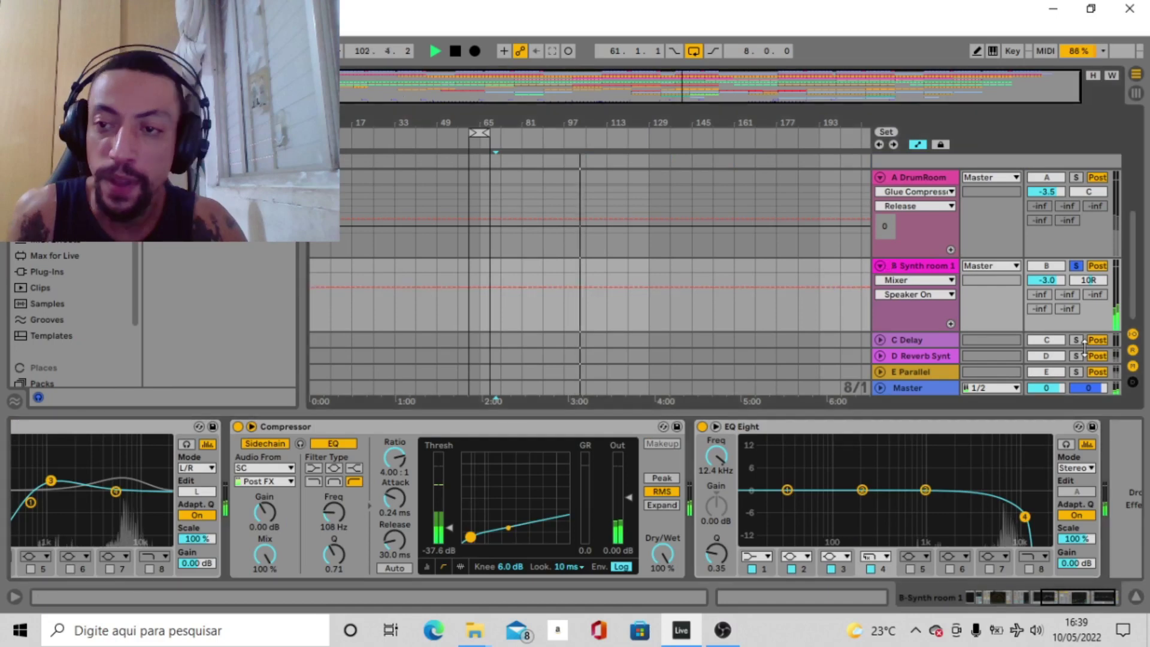
Step: Play the C Delay return soloed, show the D Reverb Synt effects chain, and fold all the return tracks
{"action": "left_click", "coordinate": [1076, 340]}
{"action": "left_click", "coordinate": [909, 356]}
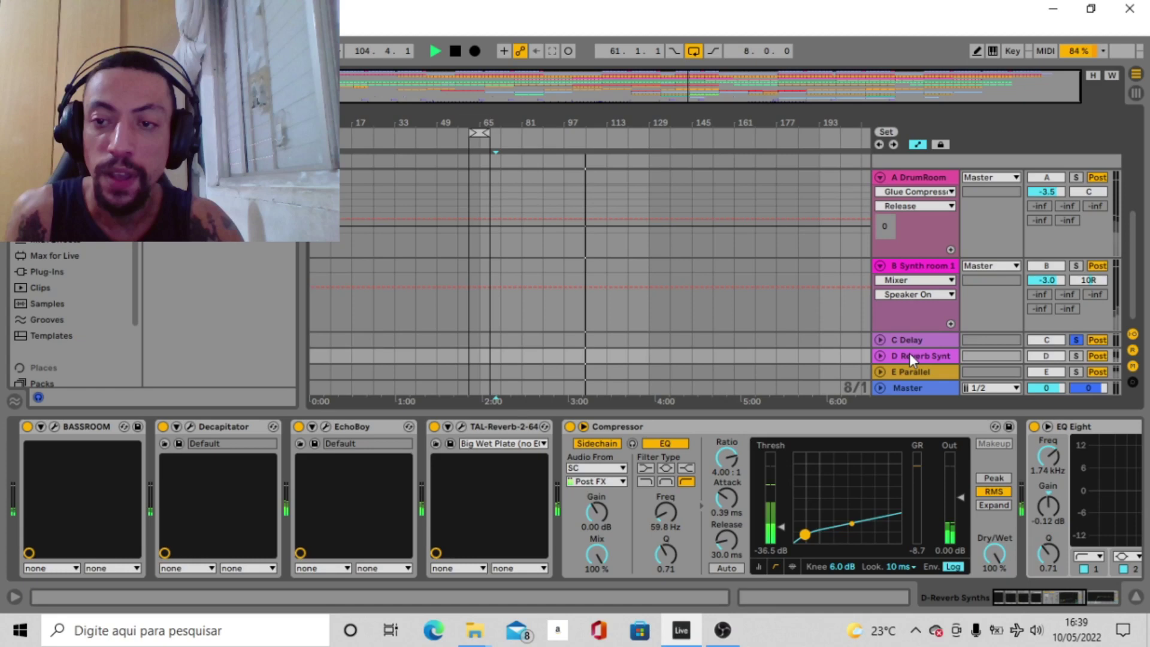
{"action": "scroll", "coordinate": [879, 180], "scroll_direction": "up", "scroll_amount": 1}
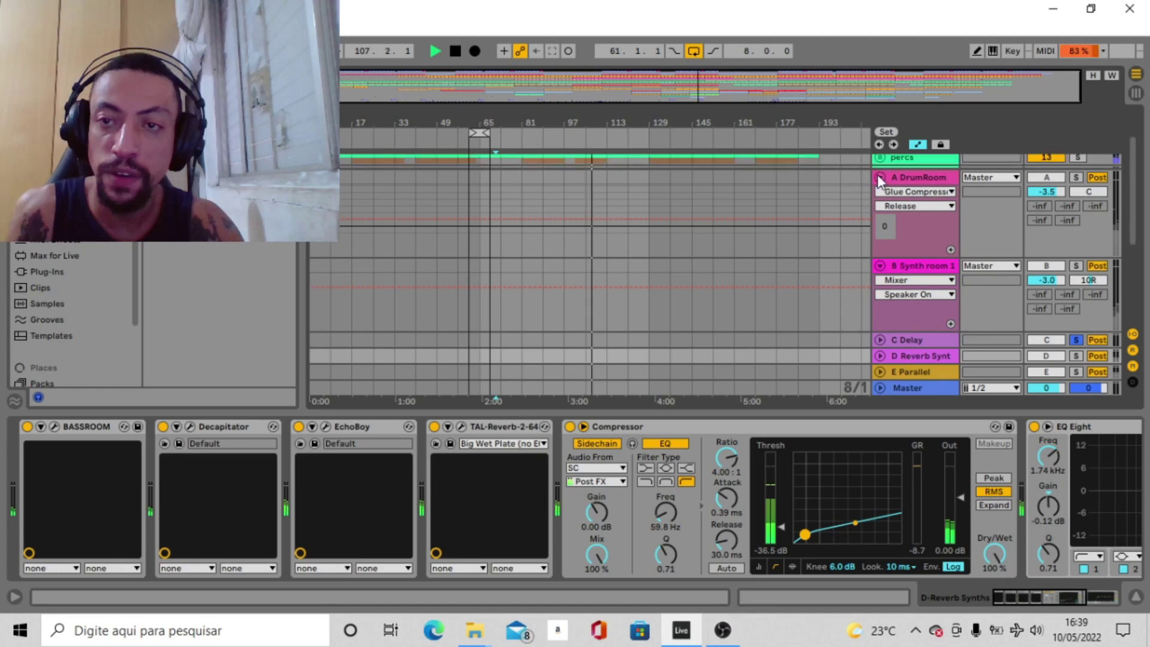
{"action": "left_click", "coordinate": [879, 180], "text": "alt"}
{"action": "left_click_drag", "start_coordinate": [486, 133], "coordinate": [486, 143]}
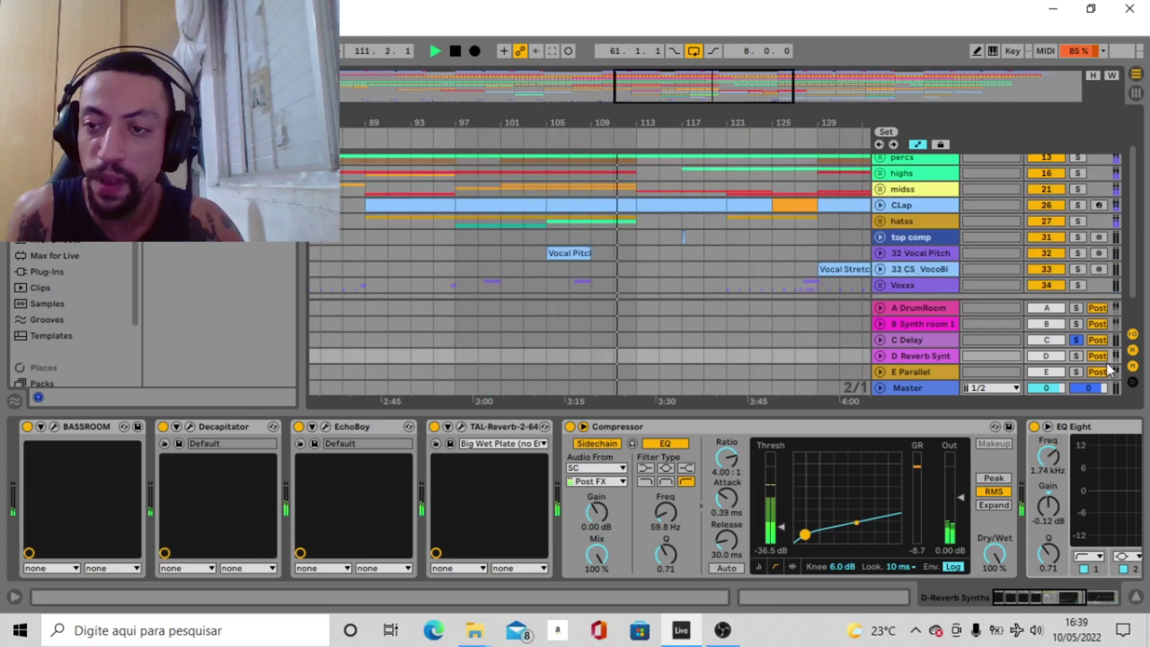
Step: Solo and unfold the D Reverb Synt return, and examine its effects through to the EQ Eight
{"action": "left_click", "coordinate": [1076, 356]}
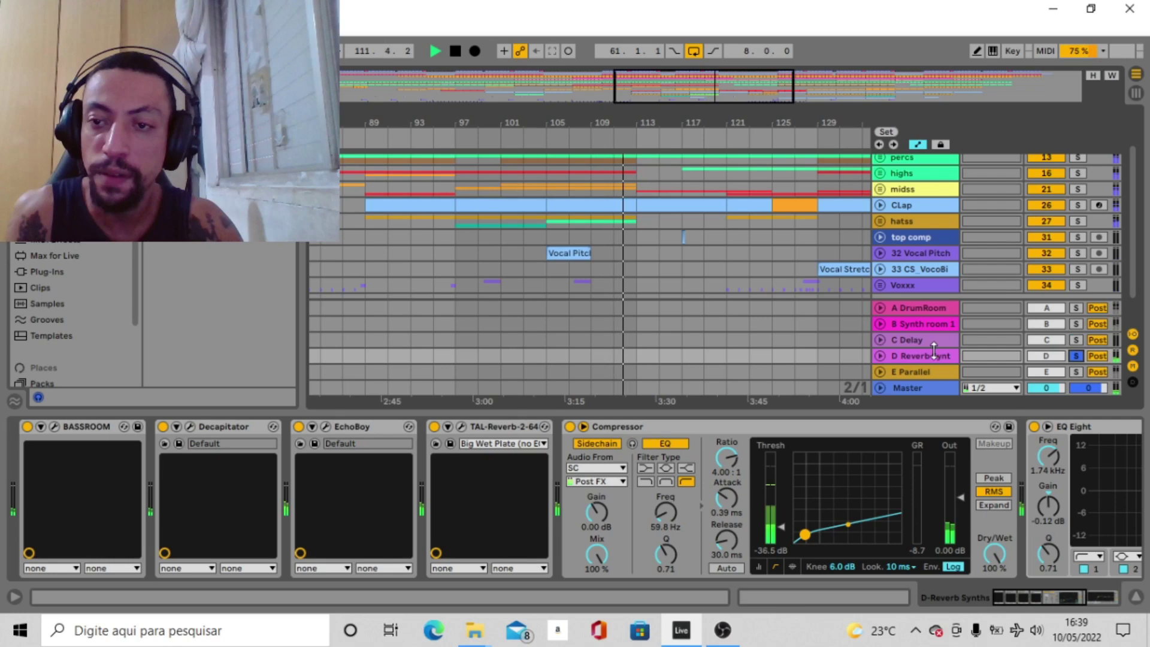
{"action": "left_click", "coordinate": [879, 355]}
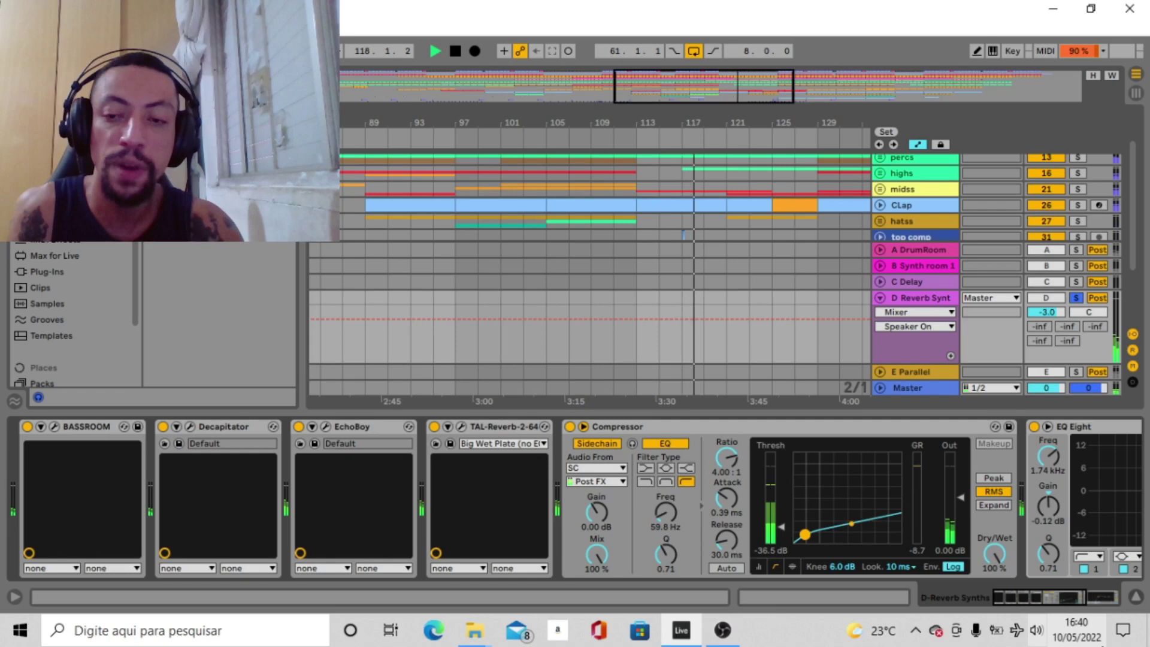
{"action": "scroll", "coordinate": [768, 455], "scroll_direction": "down", "scroll_amount": 5}
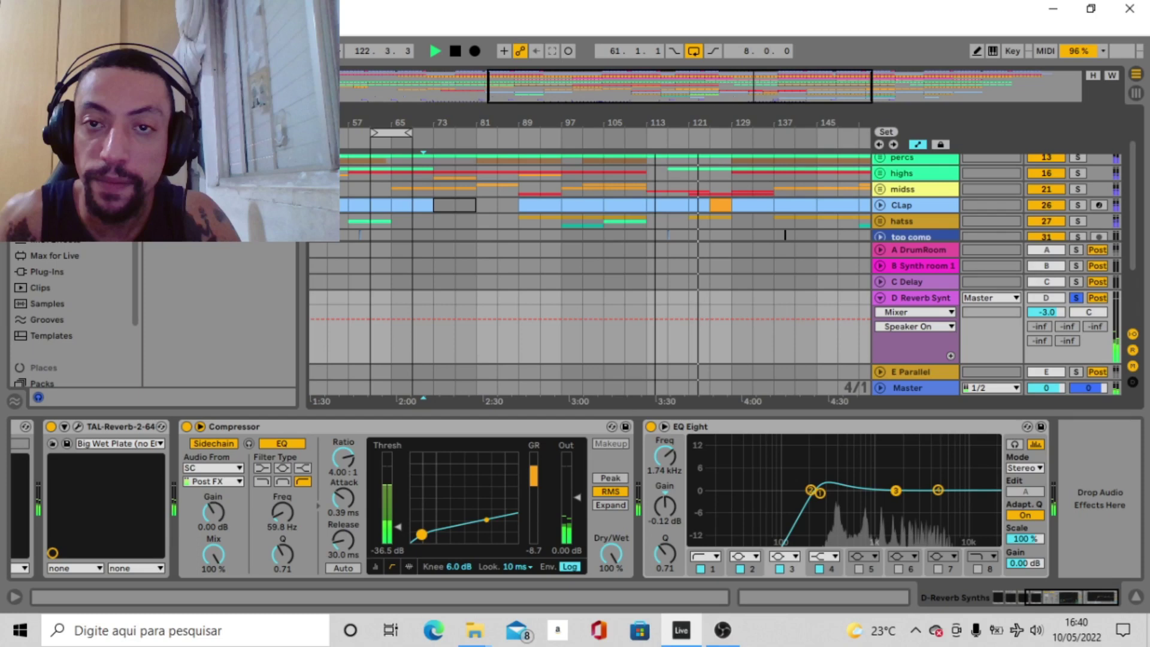
Step: Add the C Delay, B Synth room 1 and A DrumRoom returns to the D Reverb Synt solo to hear them together
{"action": "key", "text": "minus"}
{"action": "left_click", "coordinate": [1076, 282], "text": "ctrl"}
{"action": "left_click", "coordinate": [1076, 266], "text": "ctrl"}
{"action": "left_click", "coordinate": [1077, 250], "text": "ctrl"}
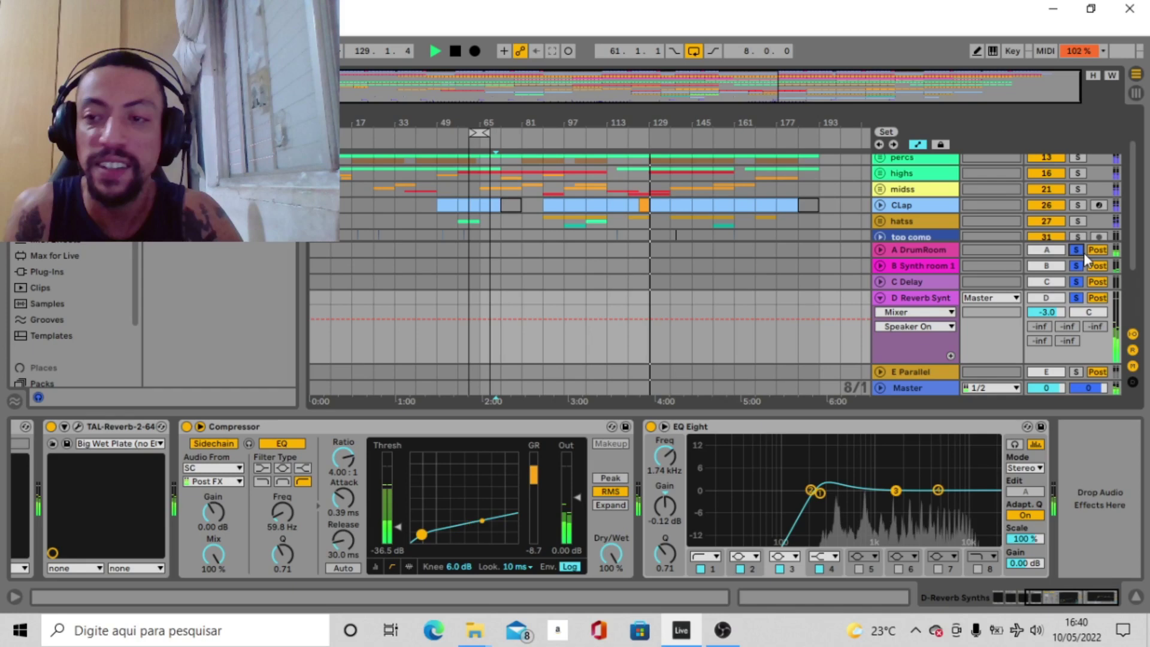
Step: Play the E Parallel return soloed, show its effects chain, and remove the solo and stop playback
{"action": "scroll", "coordinate": [583, 203], "scroll_direction": "down", "scroll_amount": 3}
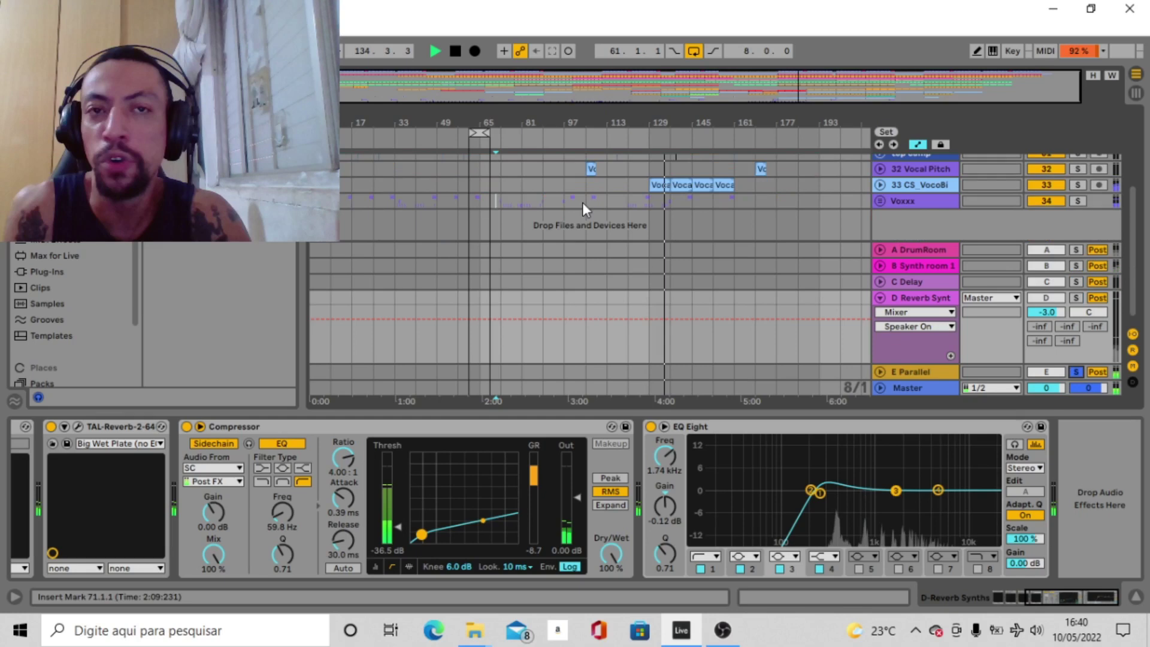
{"action": "left_click", "coordinate": [936, 370]}
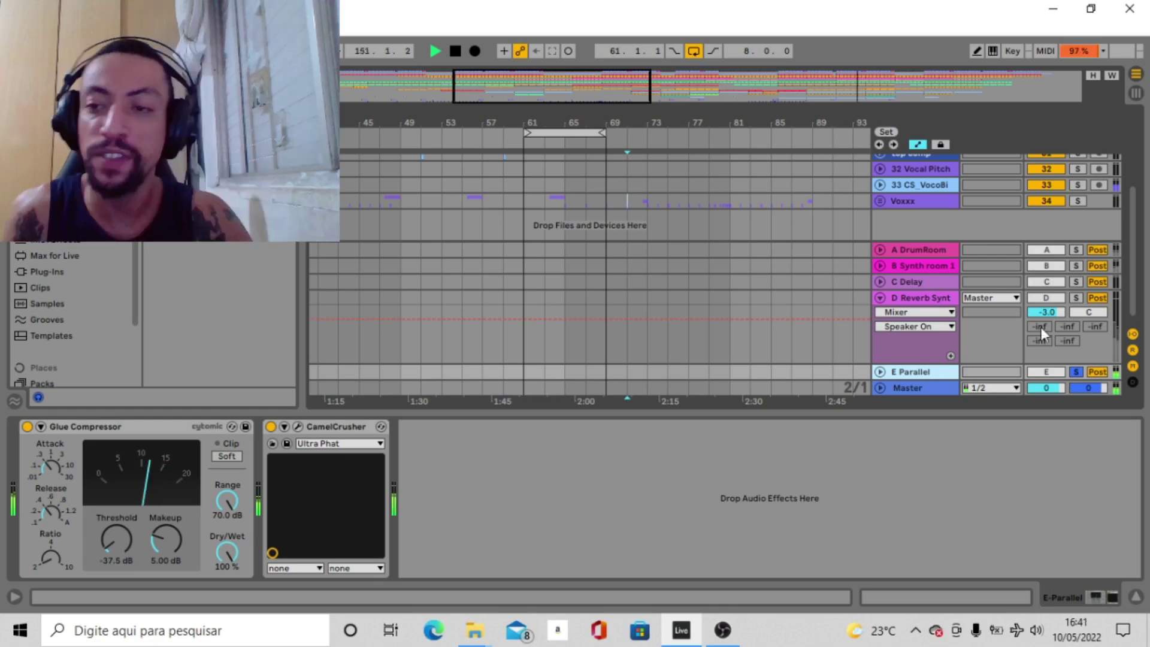
{"action": "left_click", "coordinate": [1044, 369]}
{"action": "key", "text": "space"}
Step: Play the full mix from the loop start at bar 61, comparing it with the E Parallel return off and on, and stop playback
{"action": "left_click", "coordinate": [579, 131]}
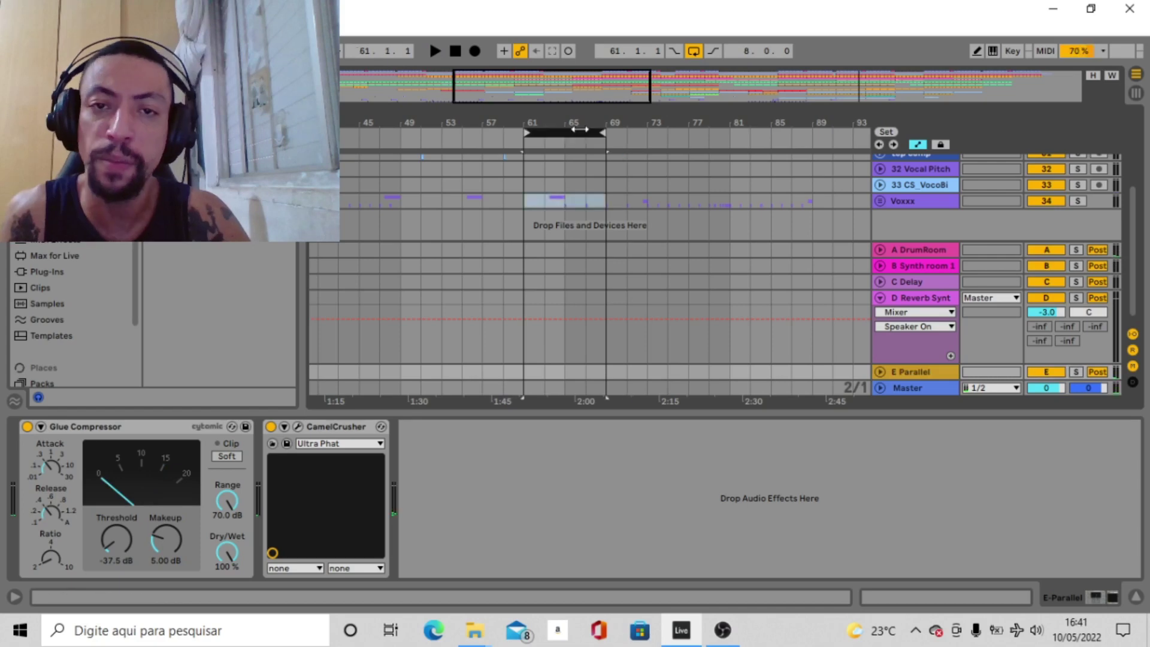
{"action": "key", "text": "space"}
{"action": "left_click", "coordinate": [1048, 373]}
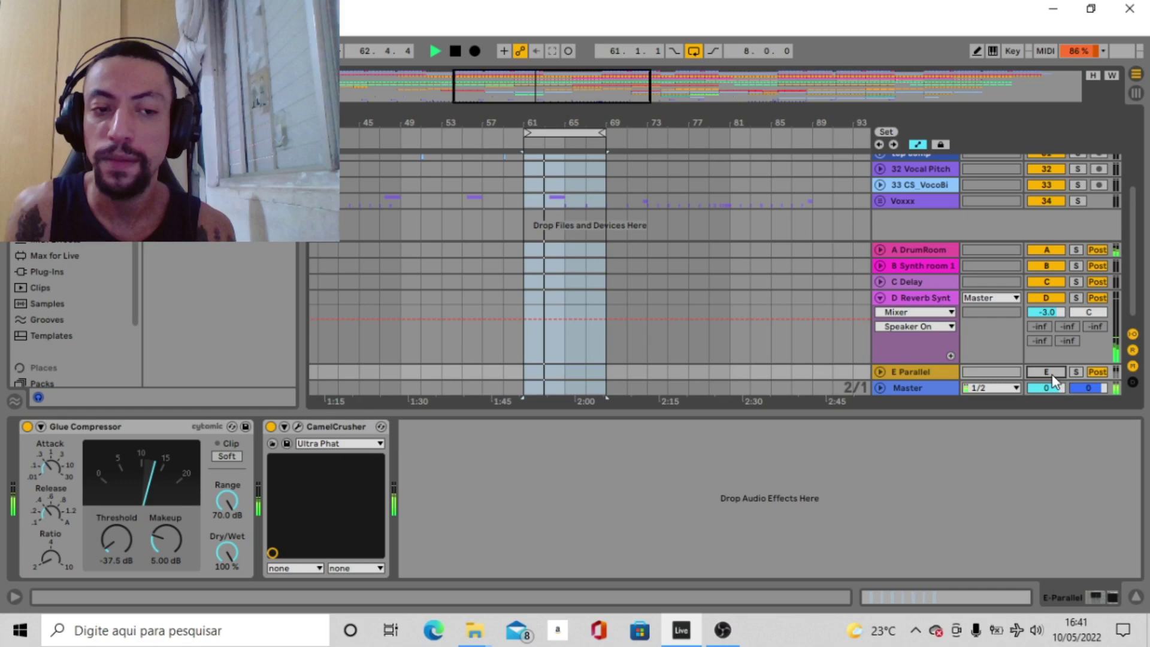
{"action": "left_click", "coordinate": [1051, 376]}
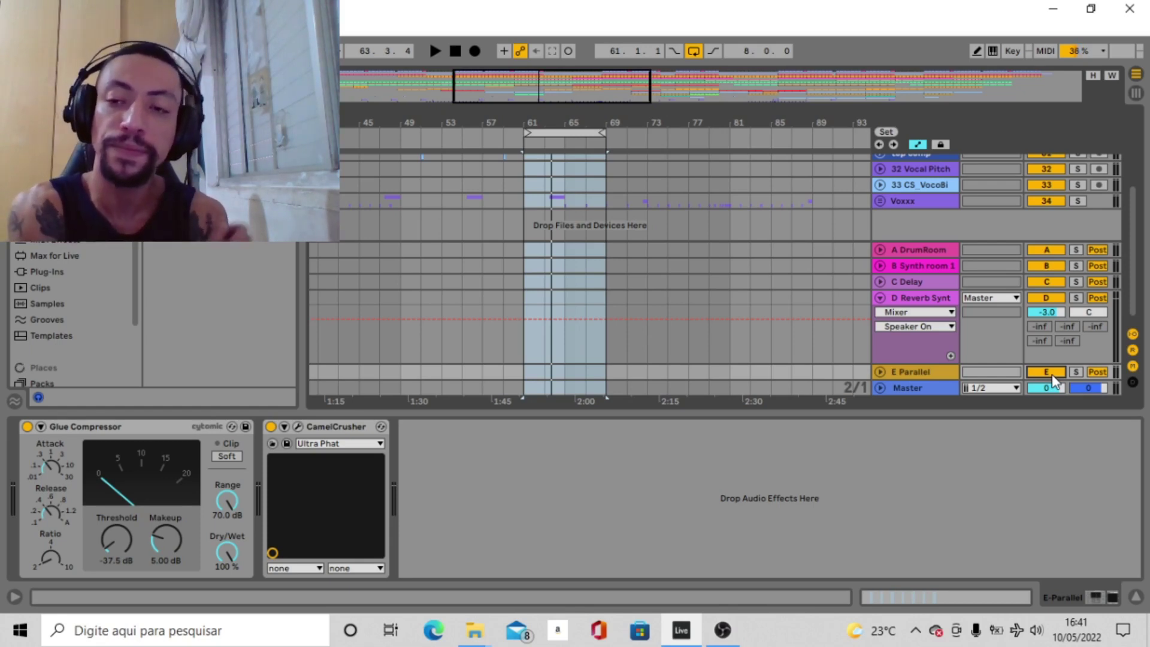
Step: Hide the device view and fold the D Reverb Synt return, and switch to OBS
{"action": "scroll", "coordinate": [887, 228], "scroll_direction": "up", "scroll_amount": 10}
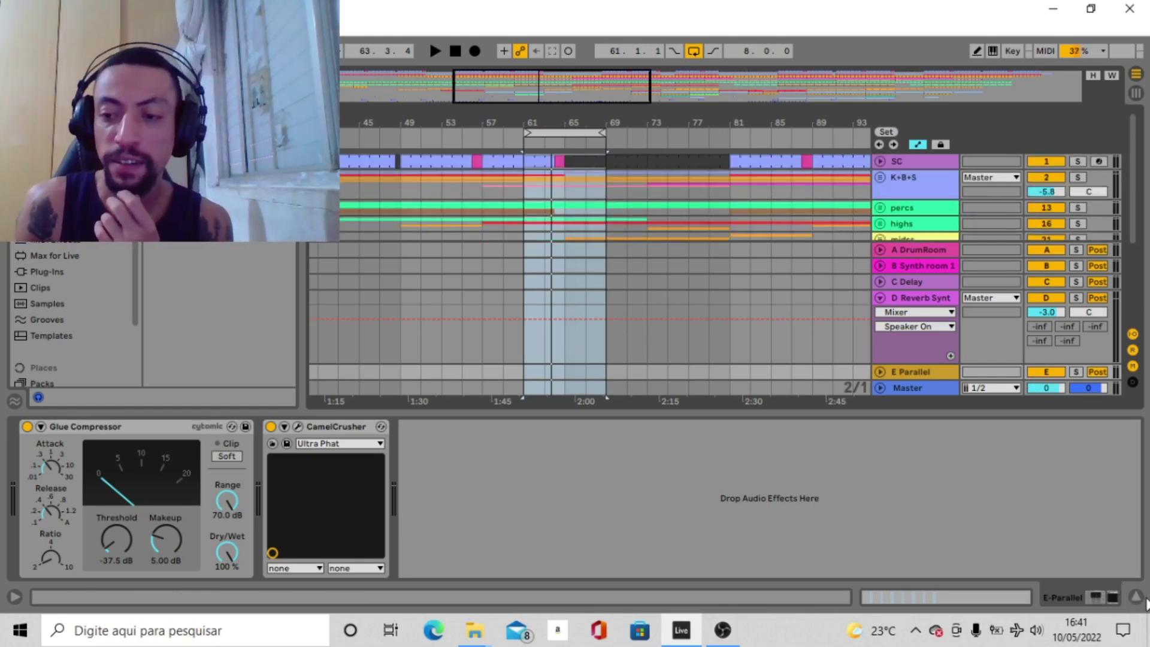
{"action": "left_click", "coordinate": [1137, 597]}
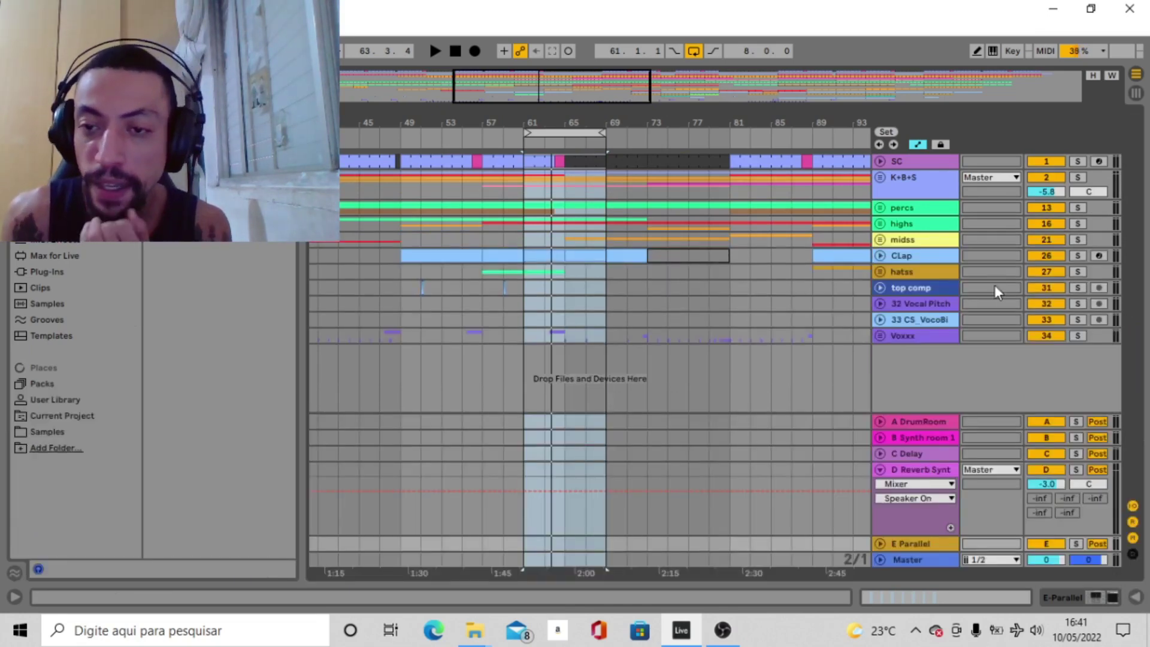
{"action": "left_click", "coordinate": [880, 470]}
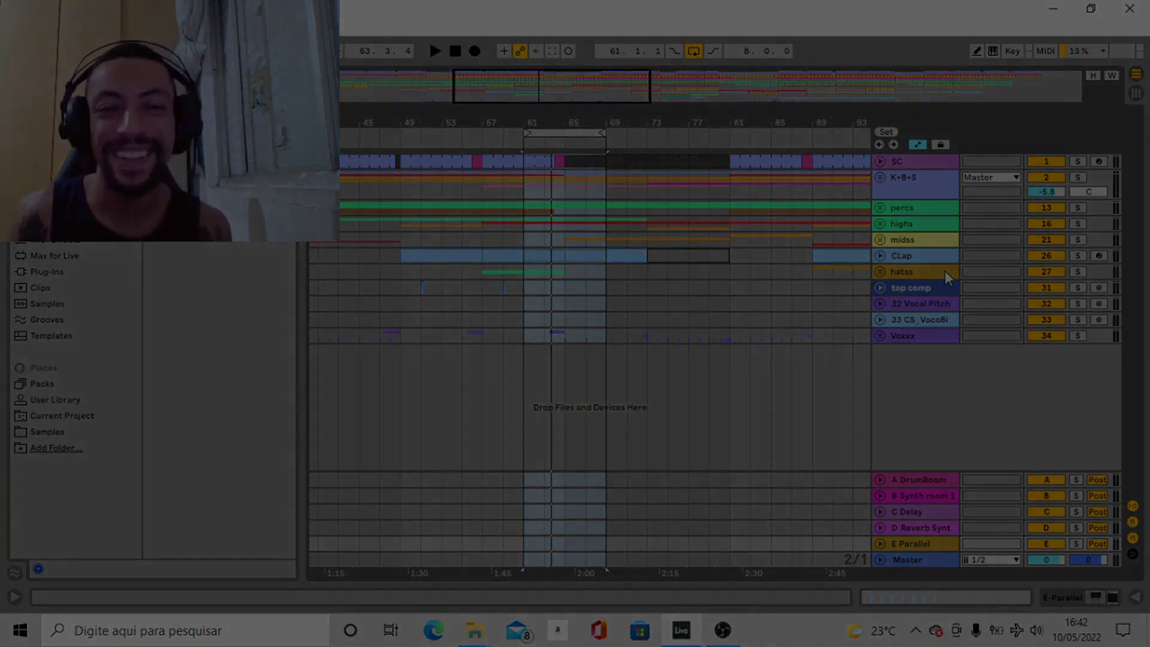
{"action": "left_click", "coordinate": [718, 631]}
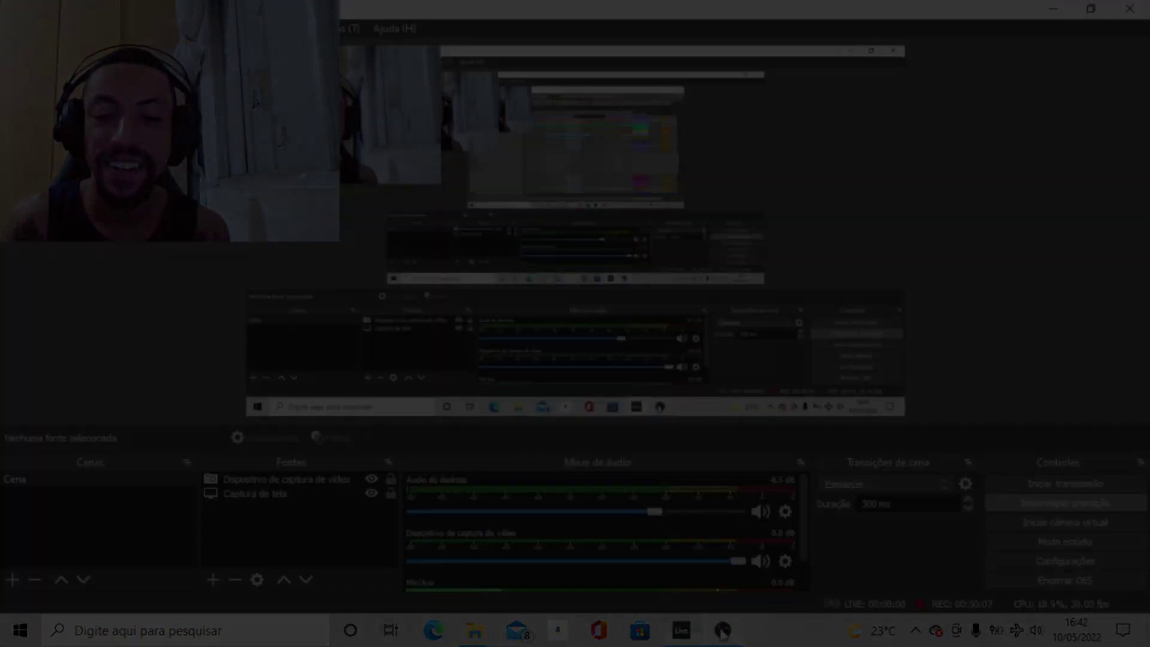